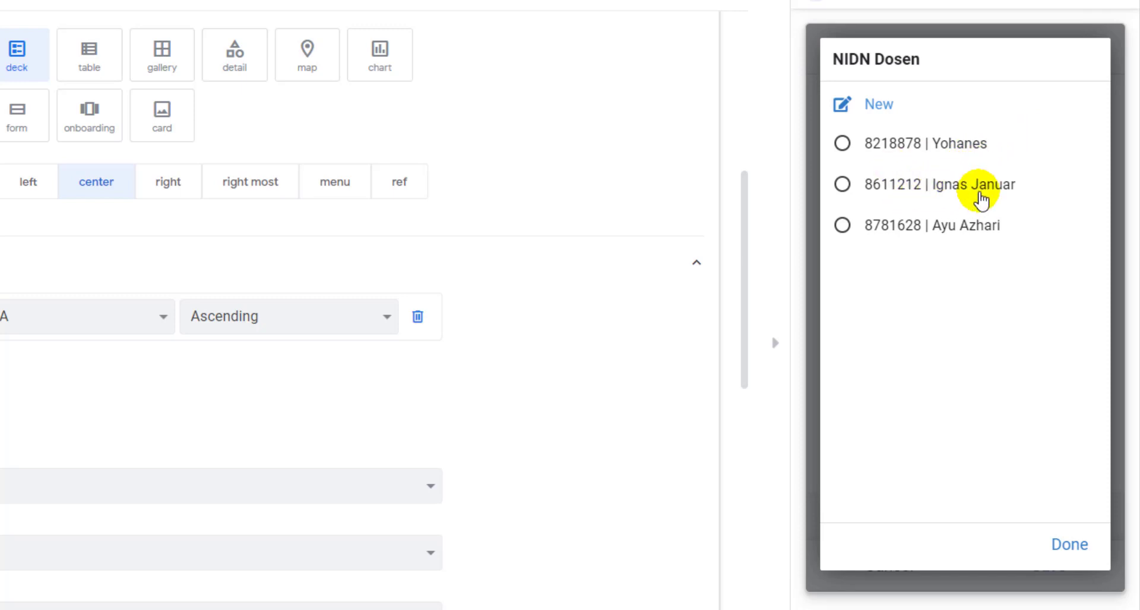
- Choose lecturers in the form's NIDN Dosen field and check how Nama Dosen and Jabatan Dosen are filled in
left_click(971, 194)
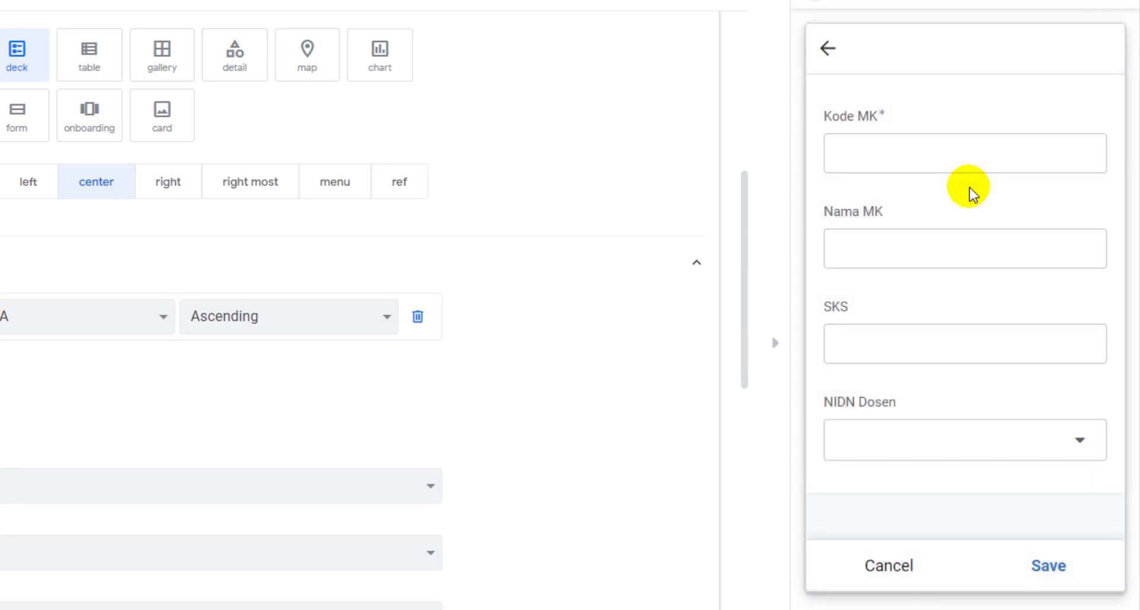
scroll(967, 475, "down", 3)
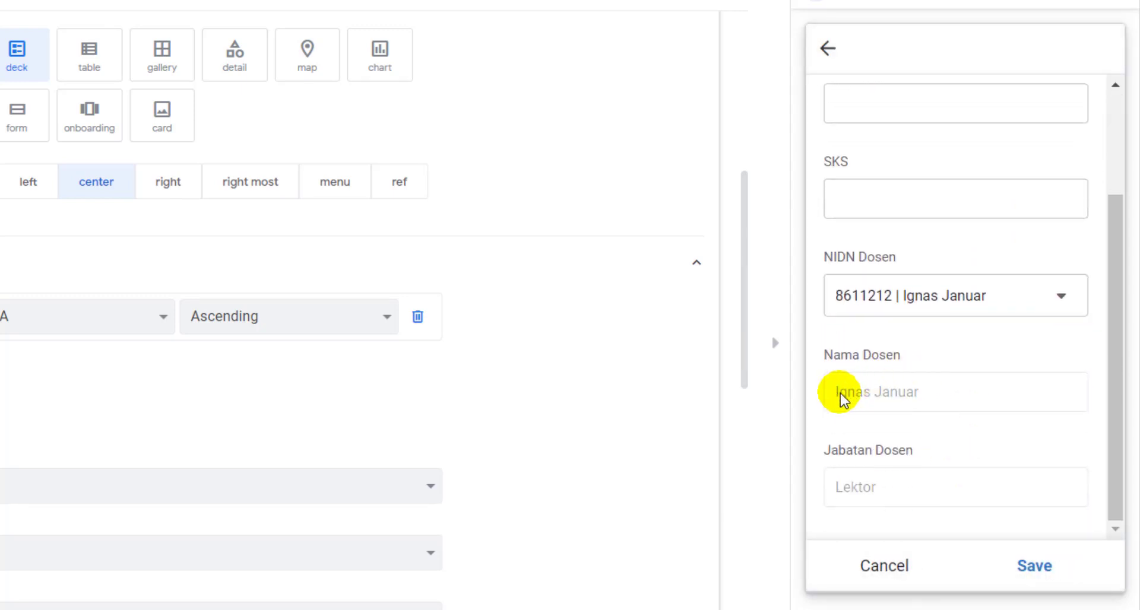
left_click_drag(844, 394, 936, 399)
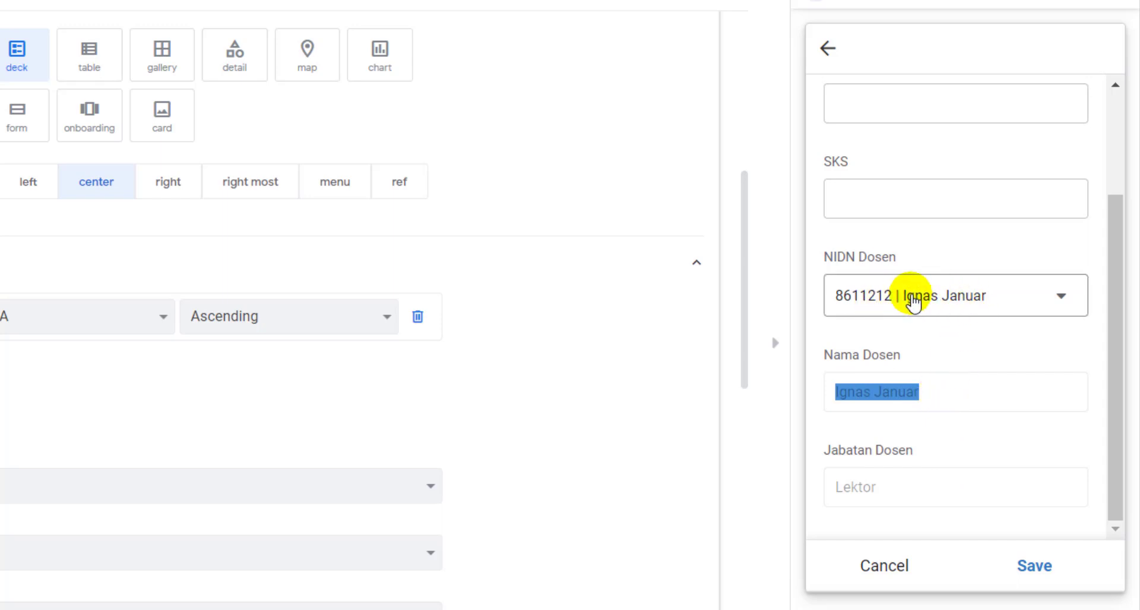
left_click(881, 297)
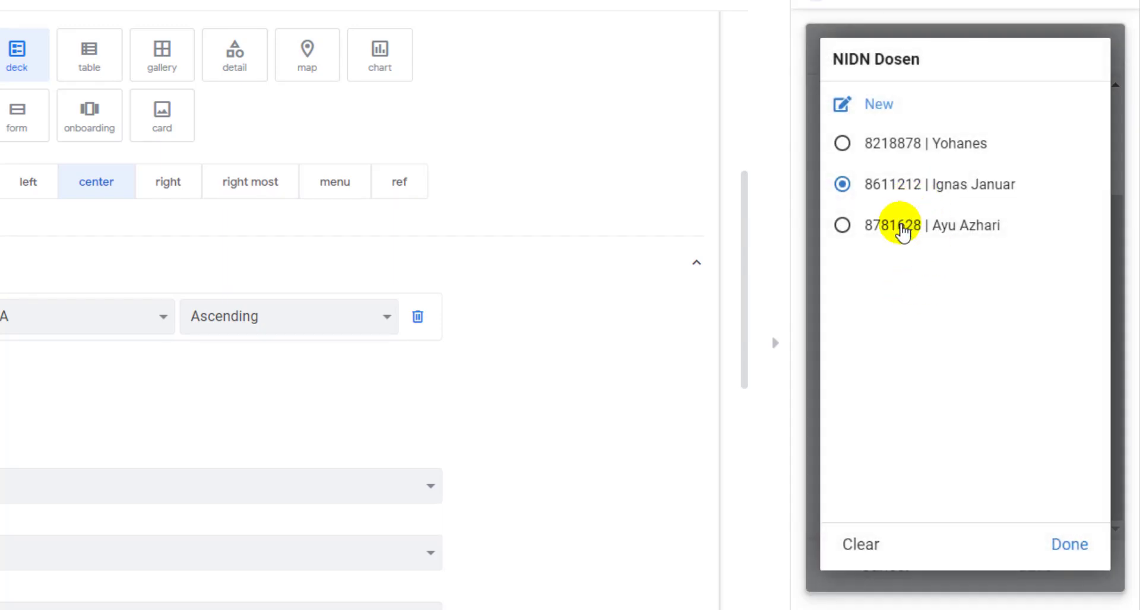
left_click(899, 226)
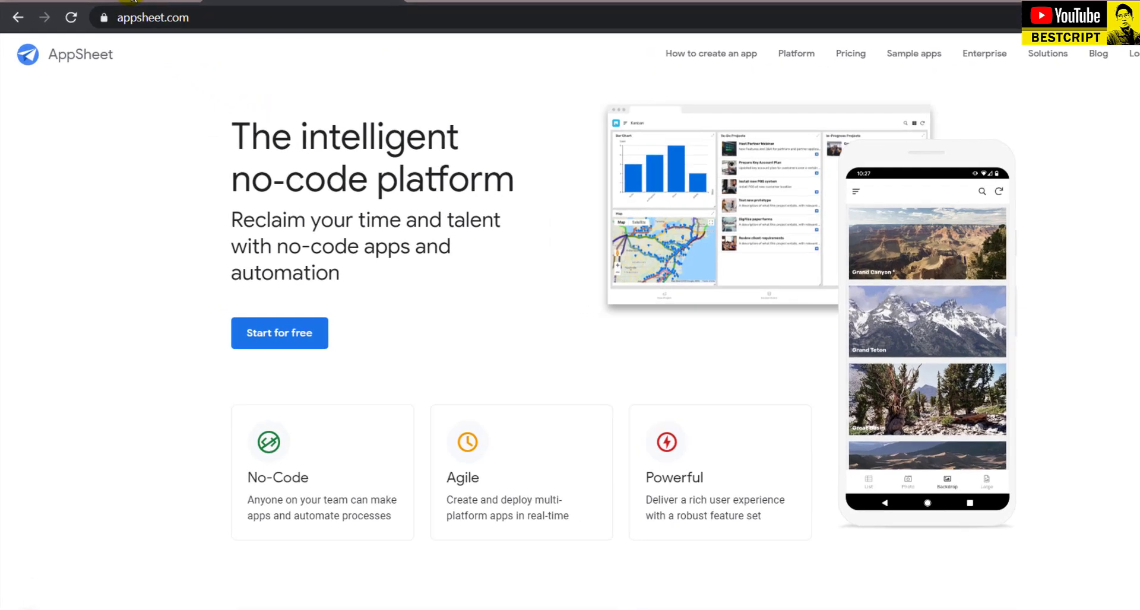
- Switch to Google Drive and look through the options for creating a new Google spreadsheet
left_click(131, 0)
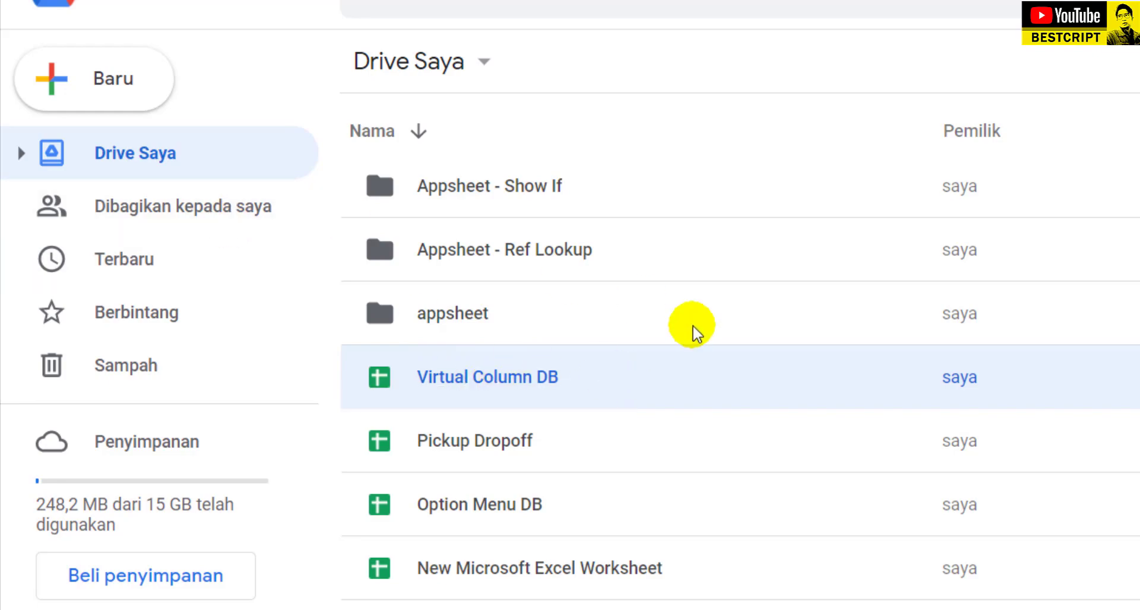
right_click(647, 381)
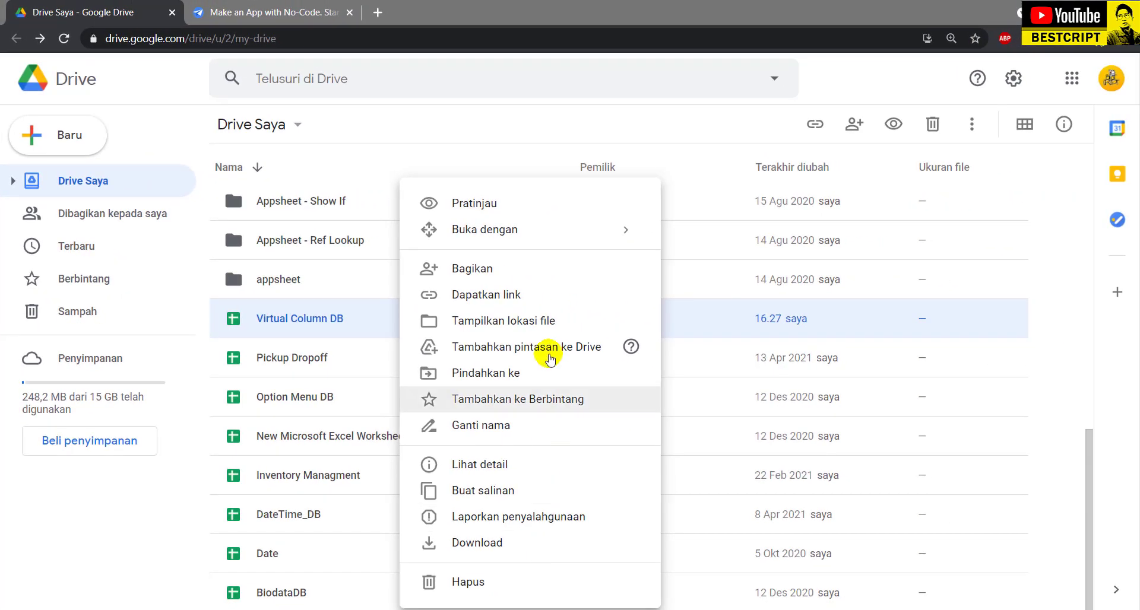
right_click(987, 357)
left_click(65, 135)
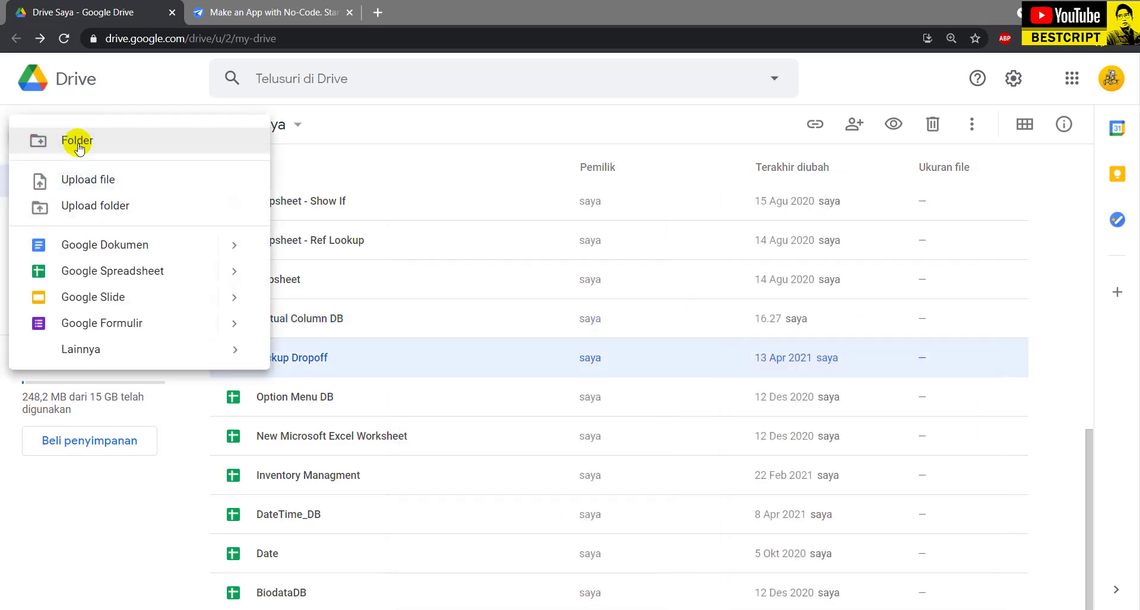
mouse_move(247, 277)
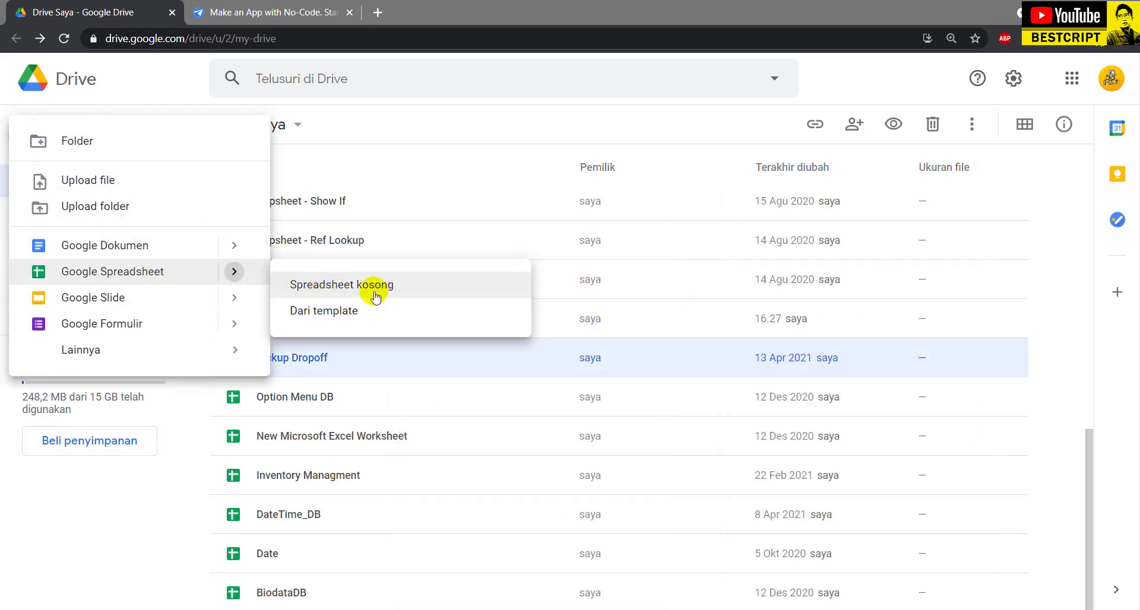
left_click(1079, 315)
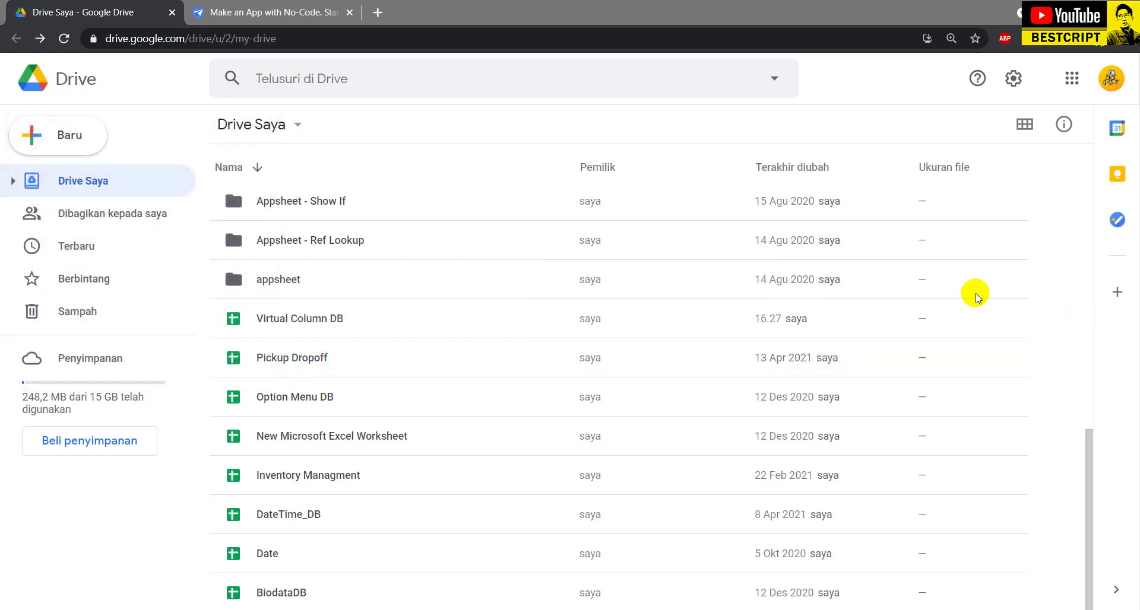
- Share the Virtual Column DB spreadsheet by changing its link access to anyone with the link
right_click(276, 324)
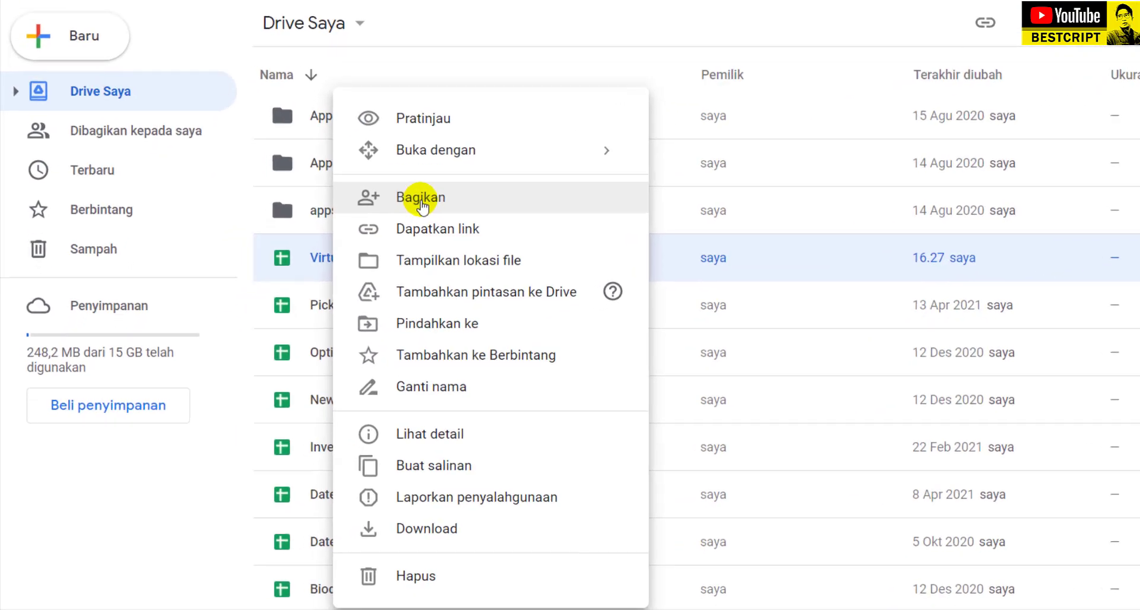
left_click(368, 270)
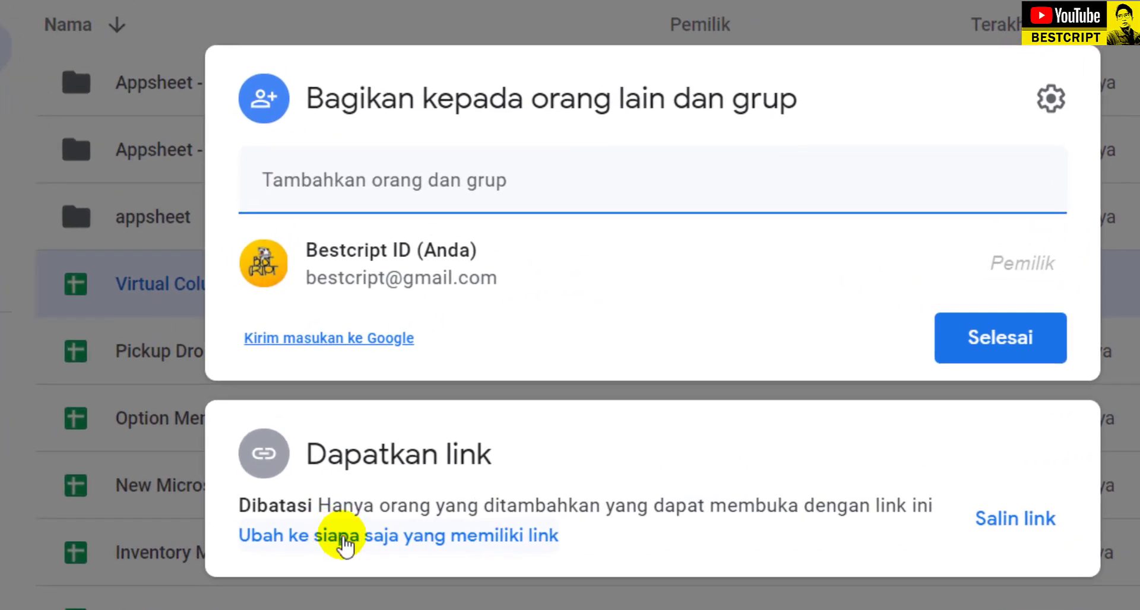
left_click(472, 537)
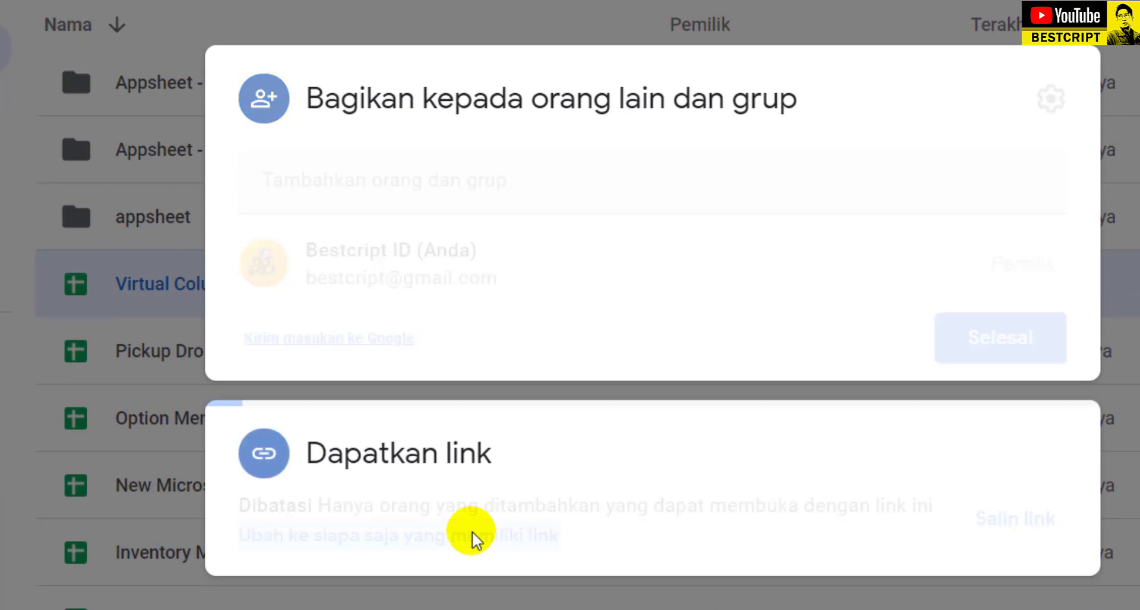
left_click(909, 287)
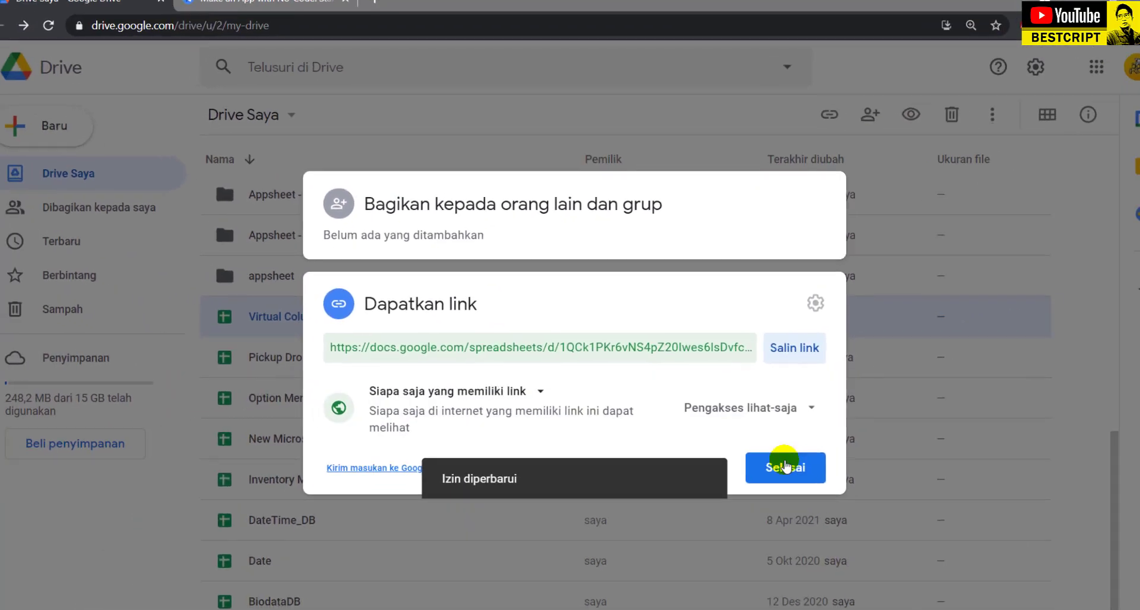
left_click(772, 466)
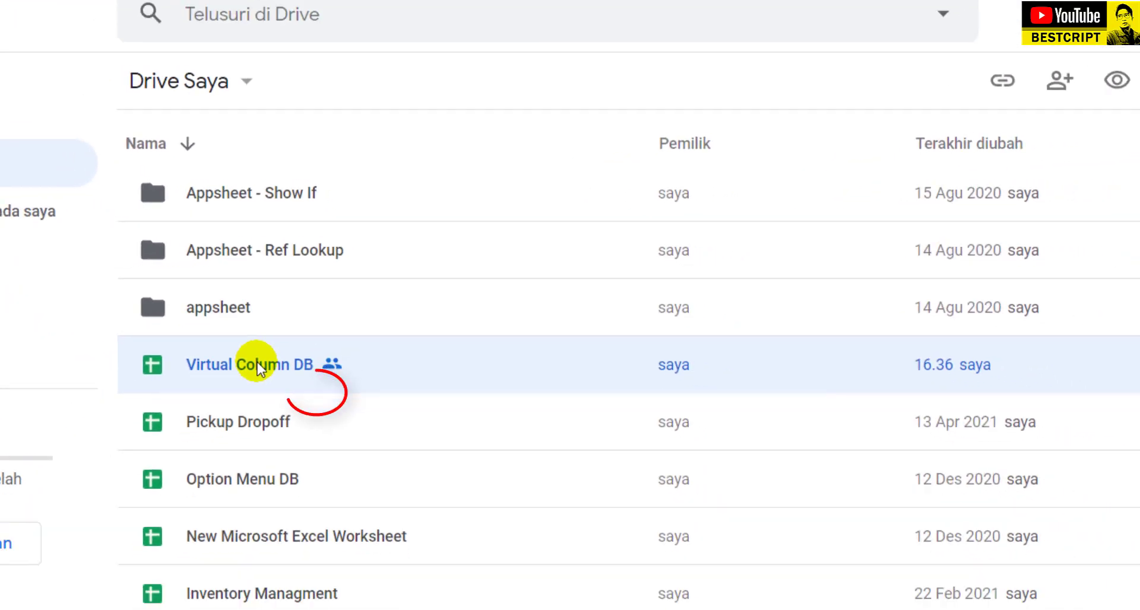
- Open the Virtual Column DB spreadsheet and review the column headers and lecturer records on the Dosen sheet
double_click(258, 365)
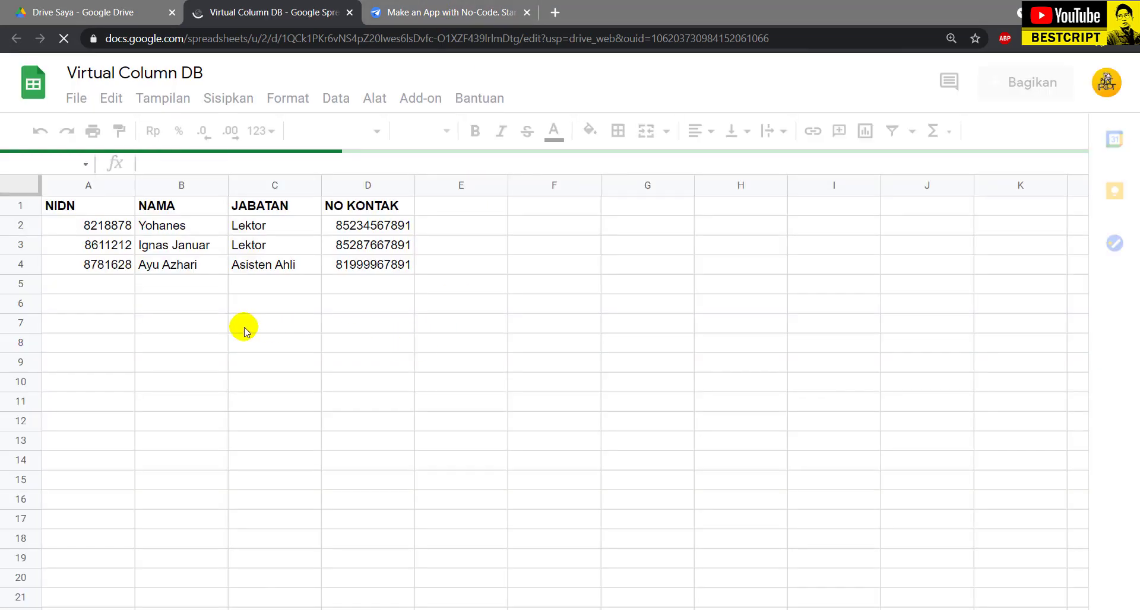
left_click(293, 403)
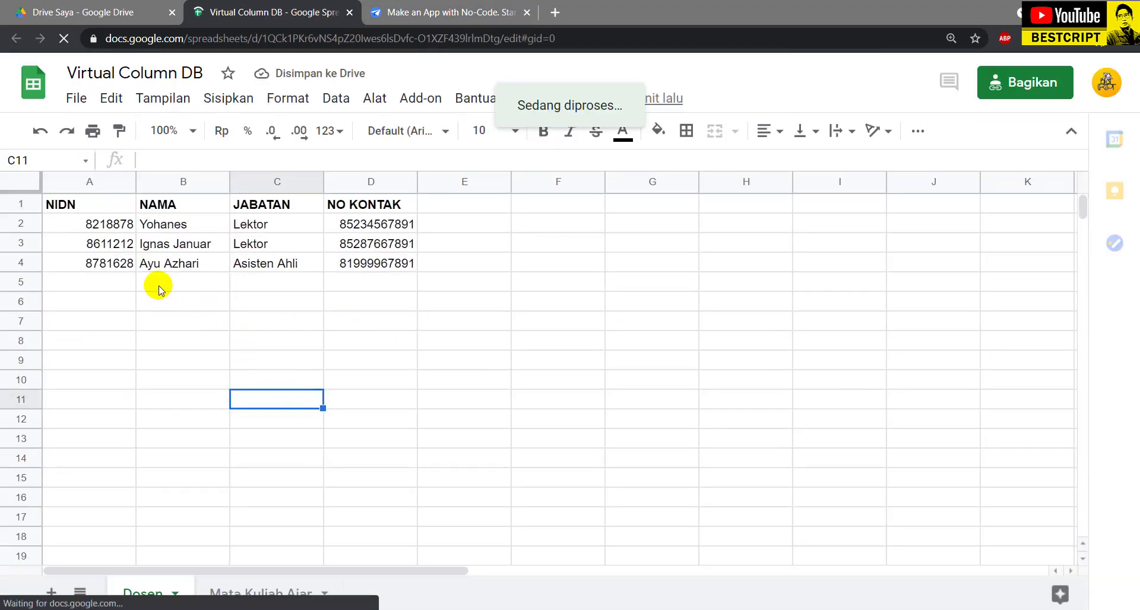
left_click(377, 303)
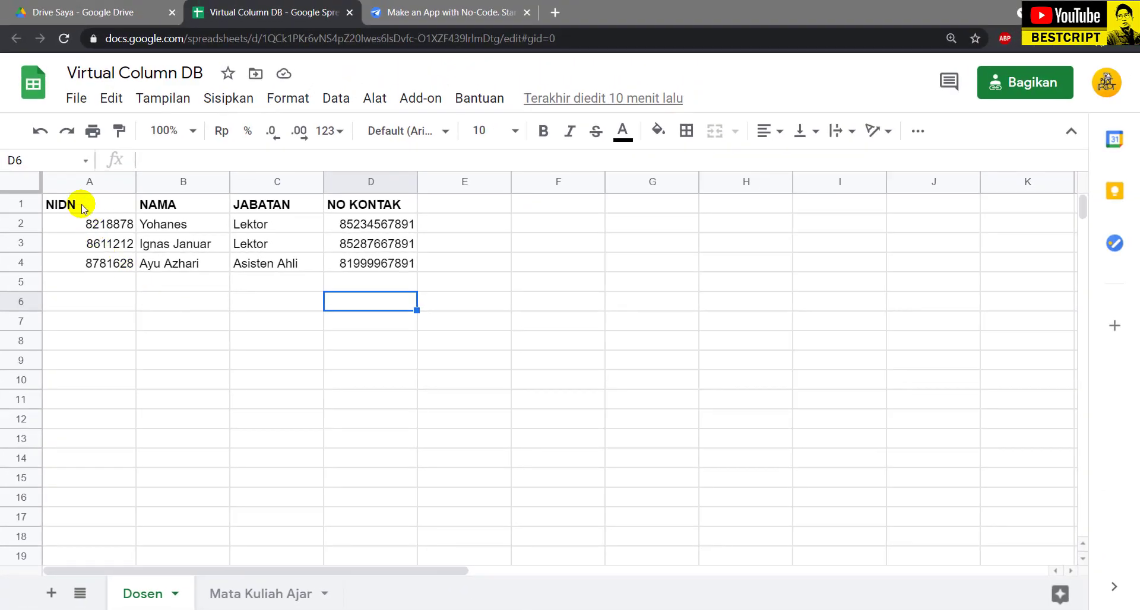
left_click(83, 208)
left_click(158, 204)
left_click(278, 205)
left_click(358, 208)
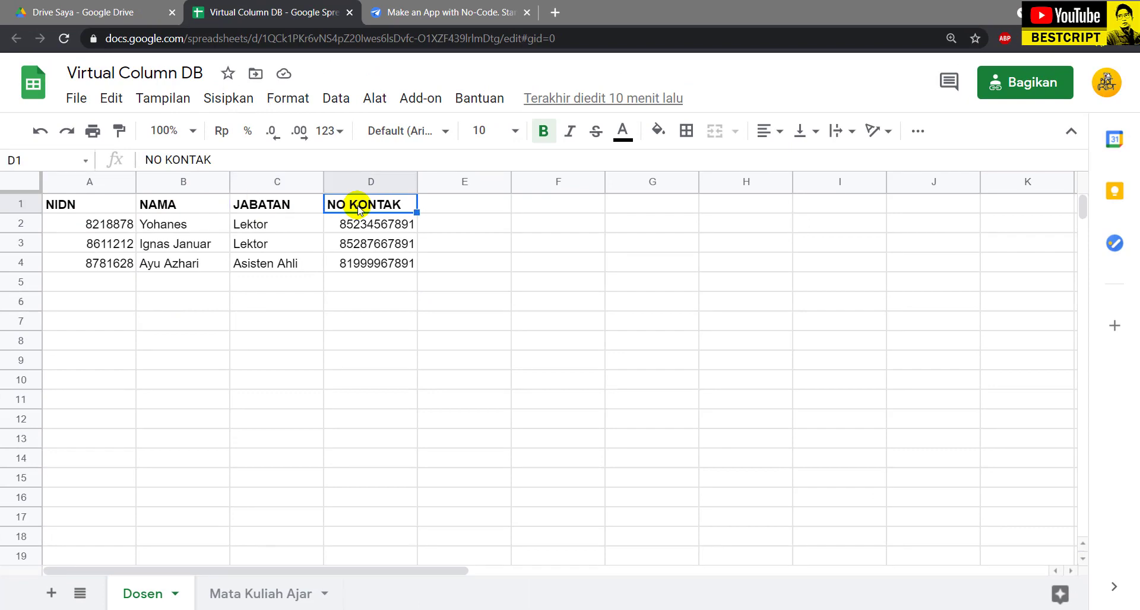
left_click_drag(113, 223, 379, 262)
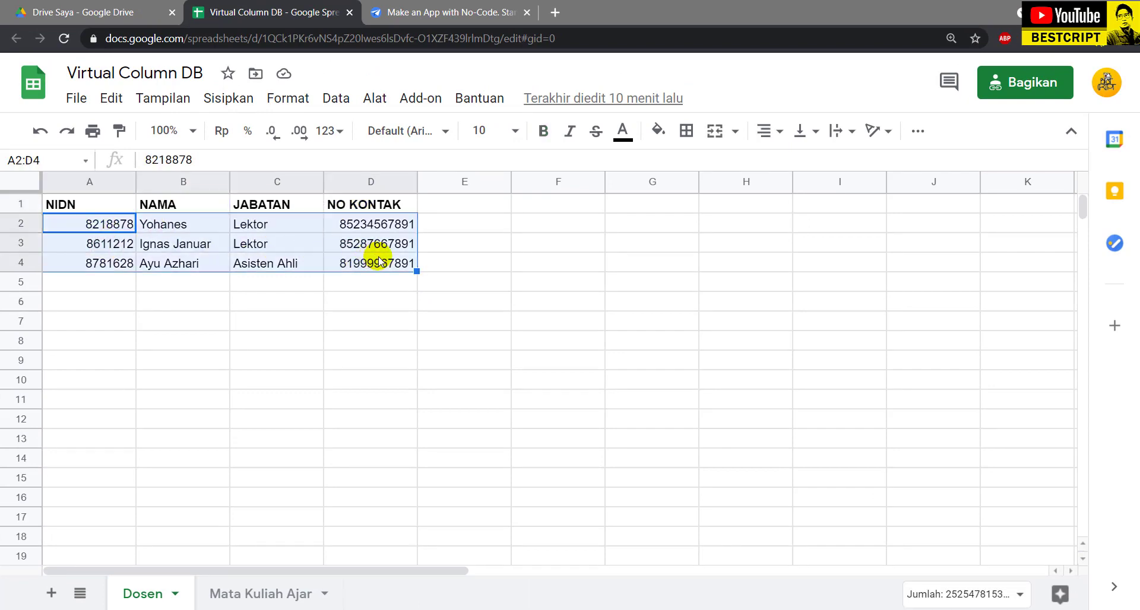
- Review the Kode MK, Nama MK, SKS and NIDN Dosen column headers on the Mata Kuliah Ajar sheet
left_click(260, 594)
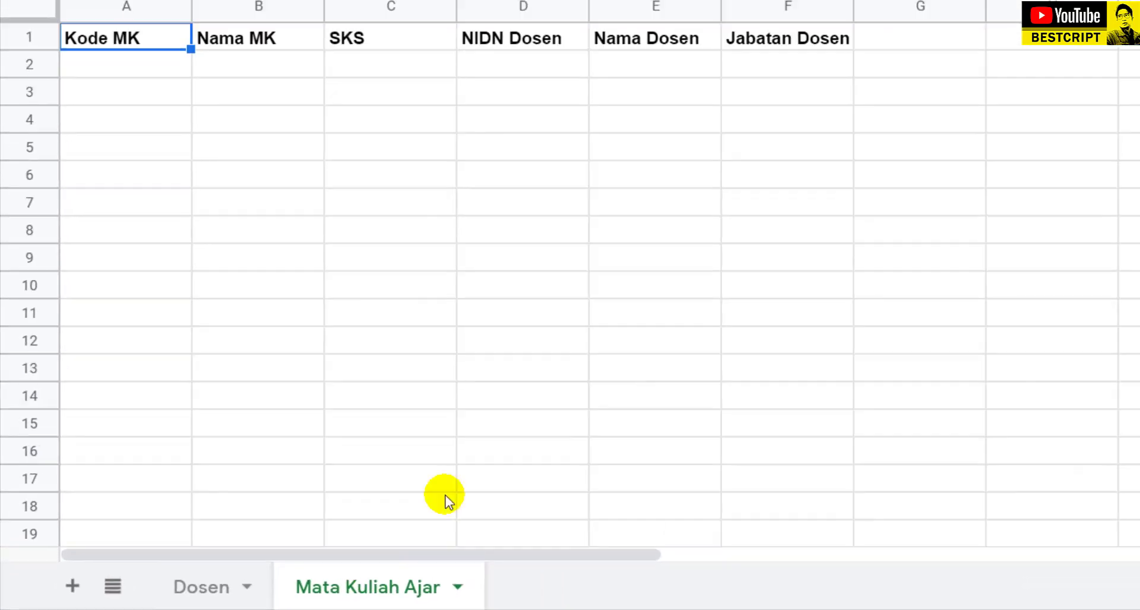
left_click(228, 73)
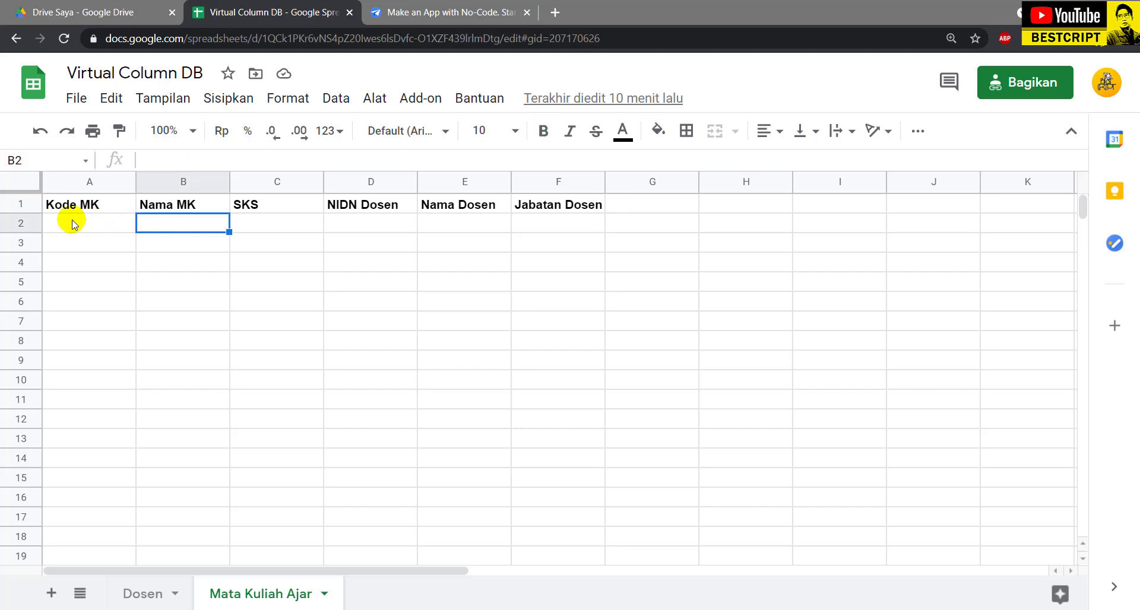
left_click_drag(73, 224, 442, 222)
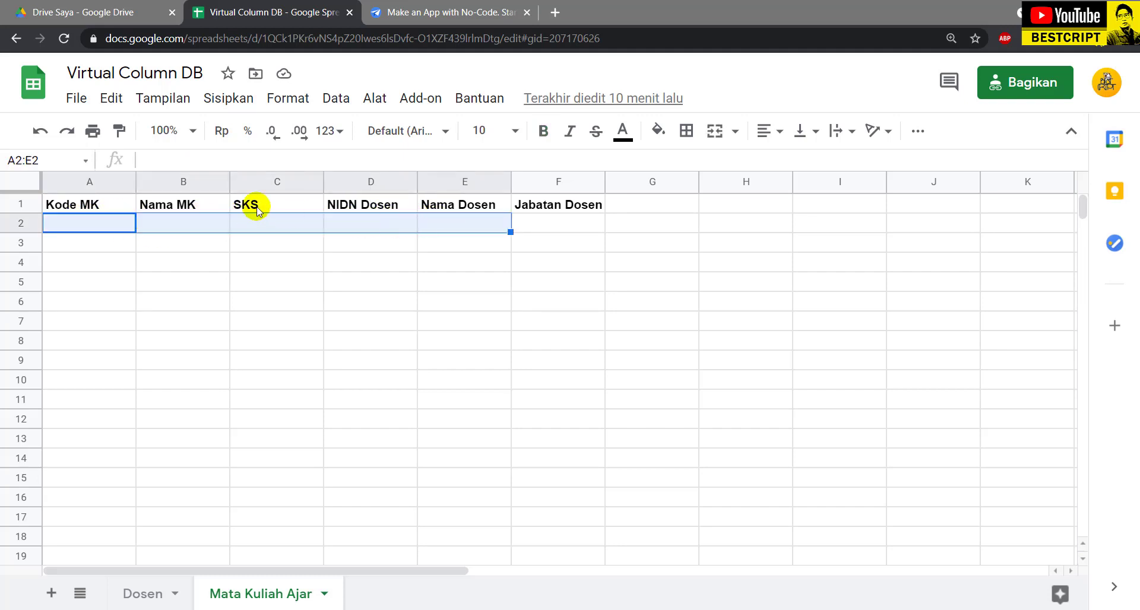
left_click(107, 206)
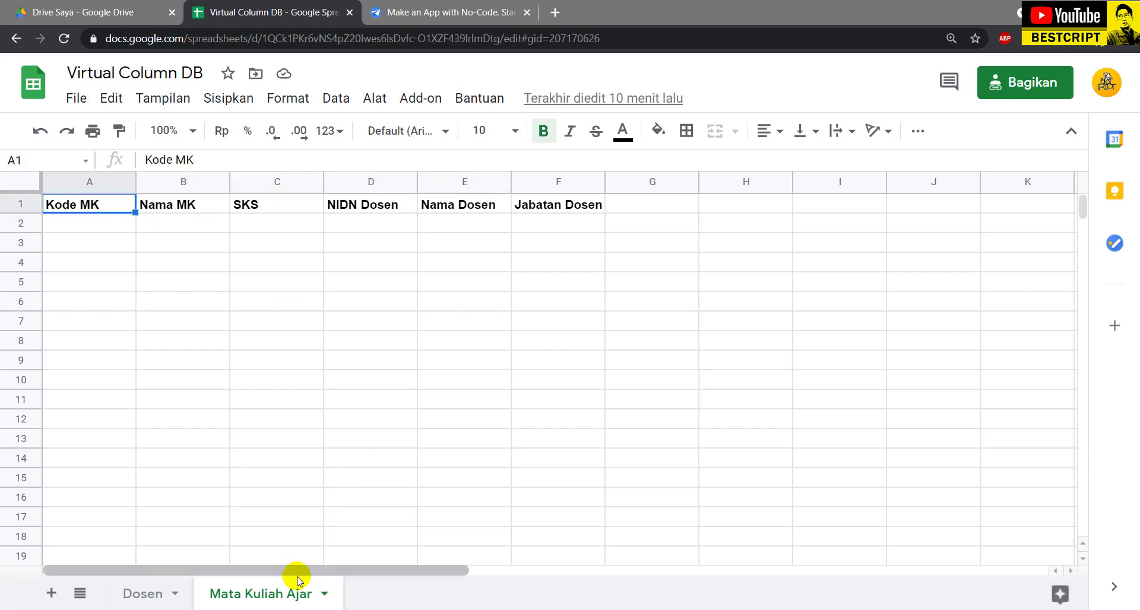
left_click(190, 205)
left_click(274, 209)
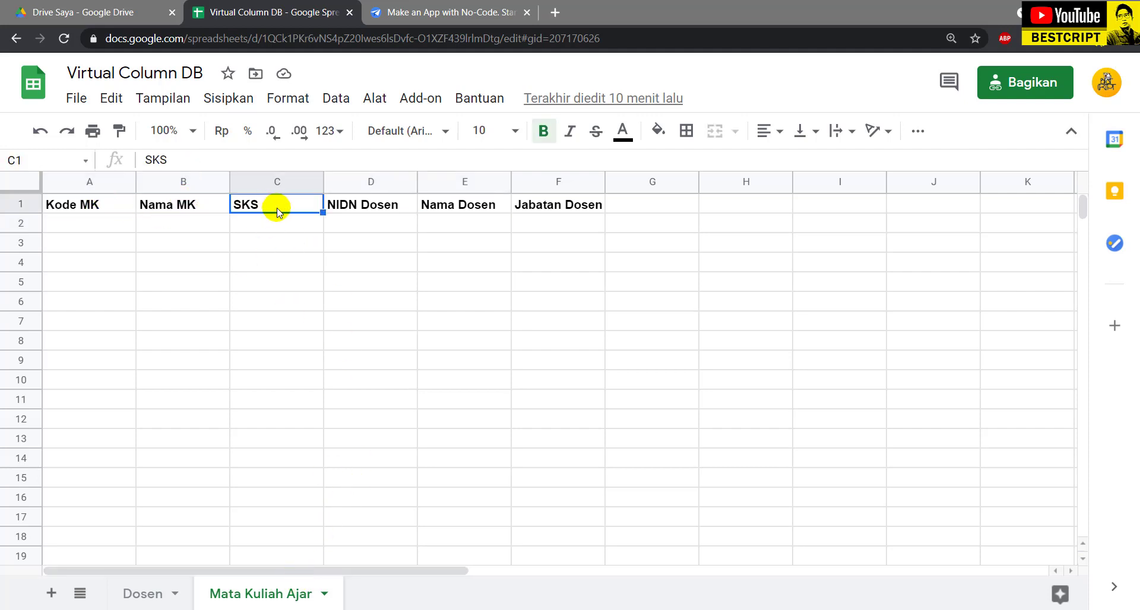
left_click(378, 212)
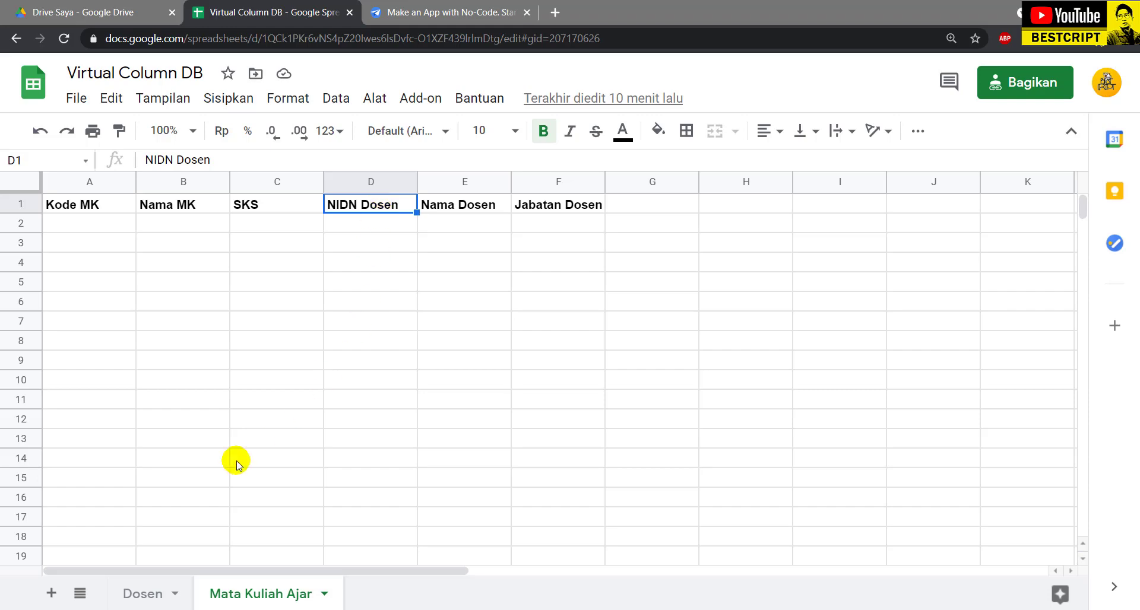
- Compare the NIDN, NAMA and JABATAN columns of the Dosen sheet with the lecturer columns of the Mata Kuliah Ajar sheet
left_click(143, 594)
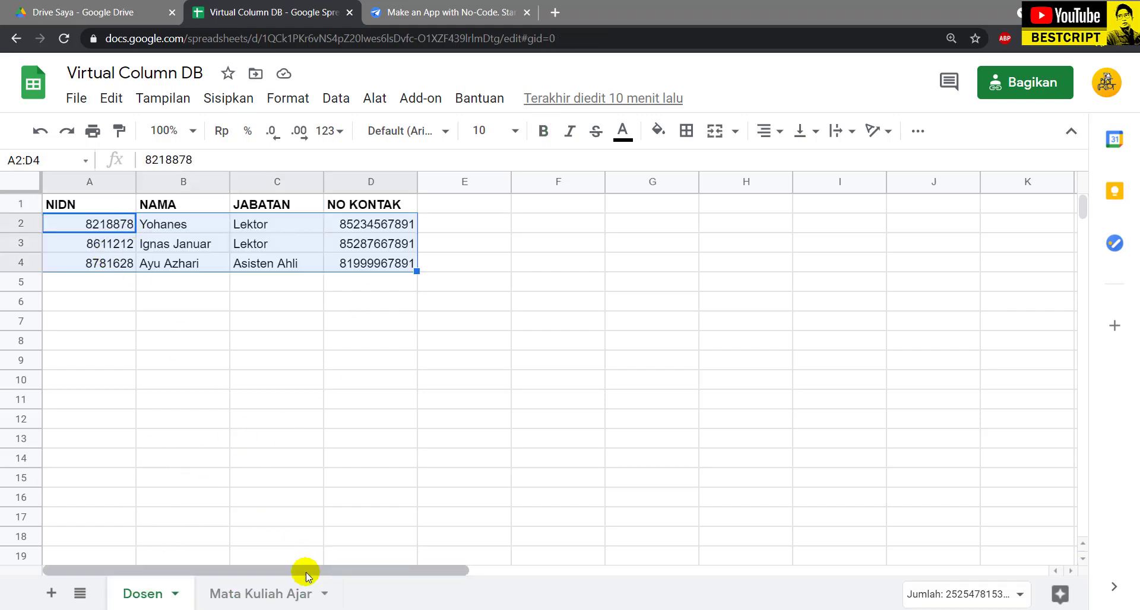
left_click(296, 590)
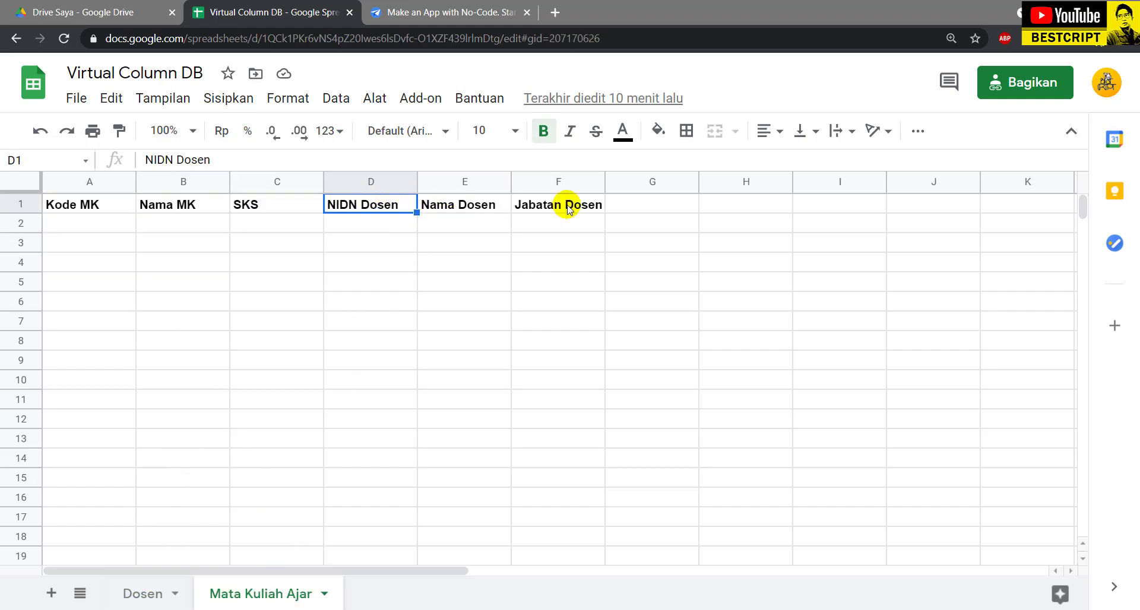
left_click(145, 592)
left_click(340, 208)
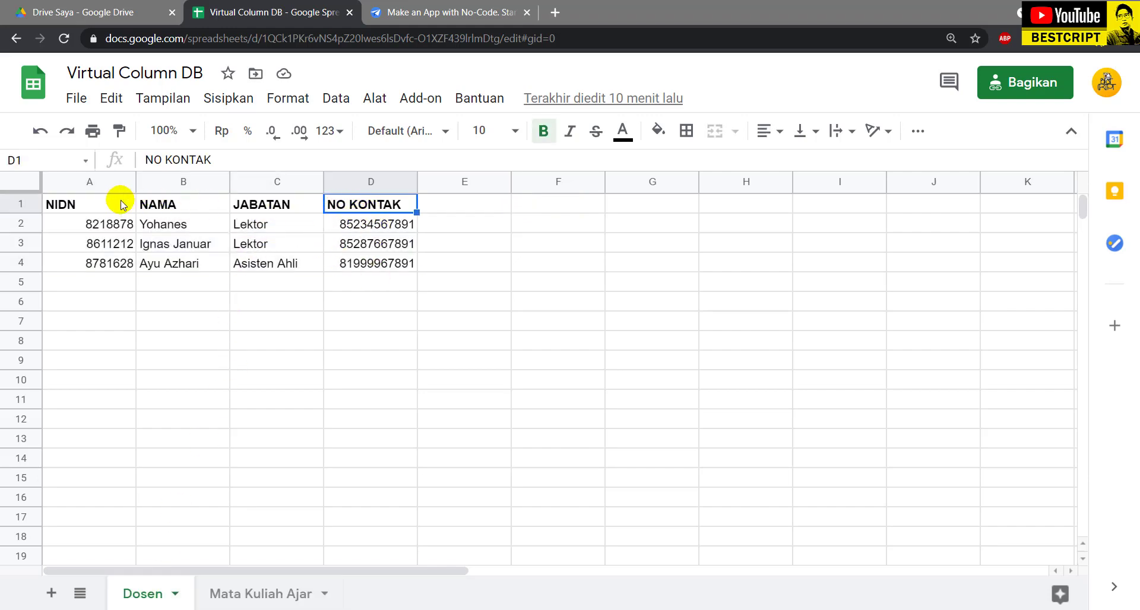
left_click_drag(122, 205, 261, 205)
left_click(261, 592)
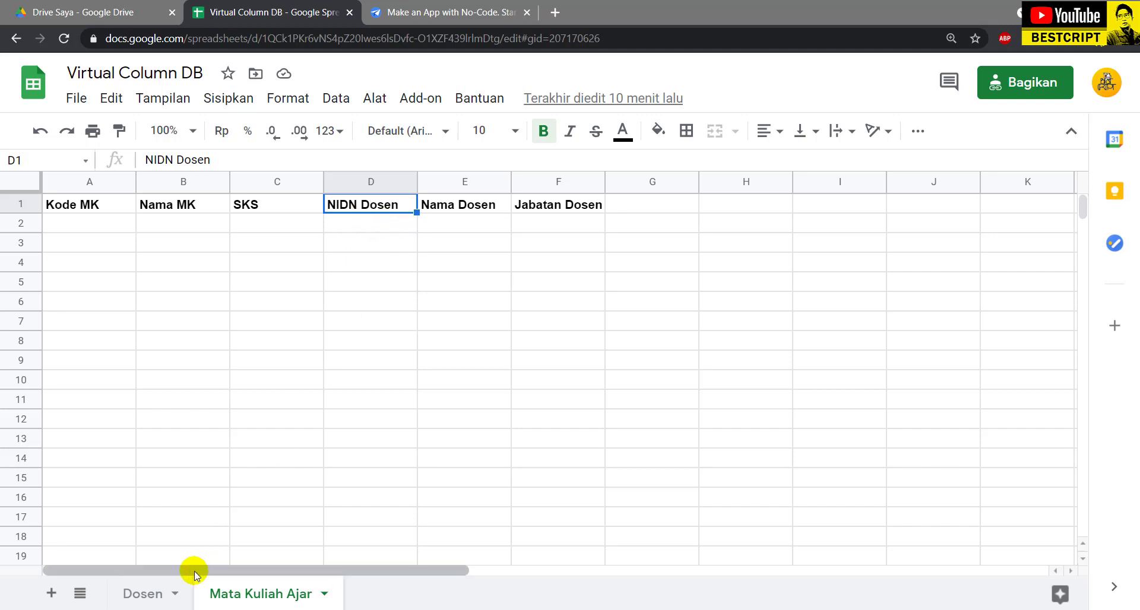
left_click(143, 592)
left_click(256, 594)
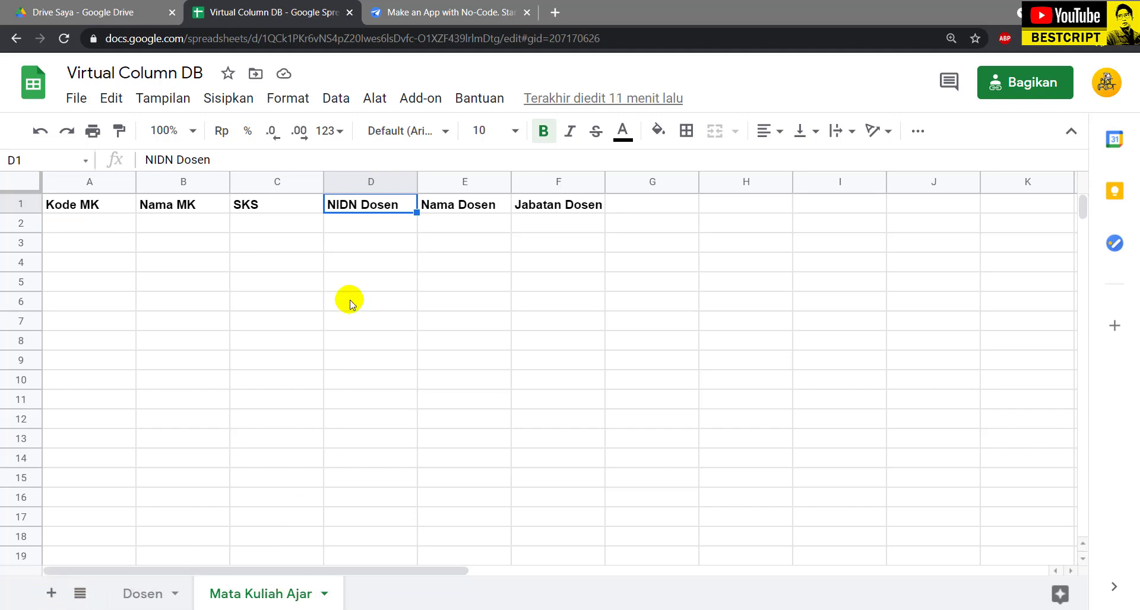
left_click(300, 247)
left_click_drag(92, 204, 558, 205)
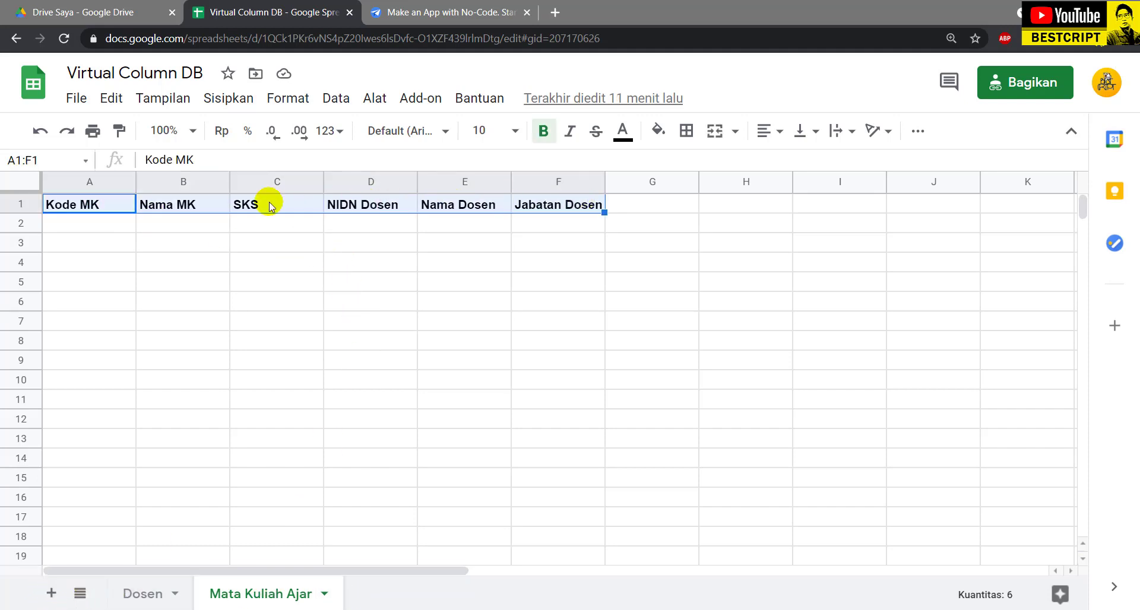
left_click(133, 593)
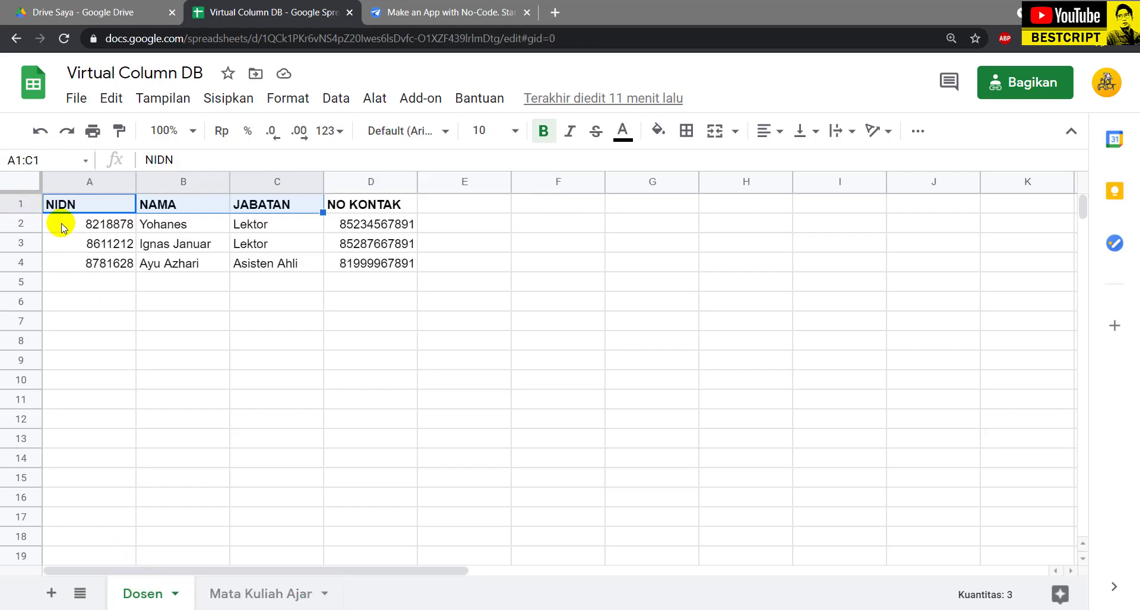
left_click_drag(60, 224, 377, 453)
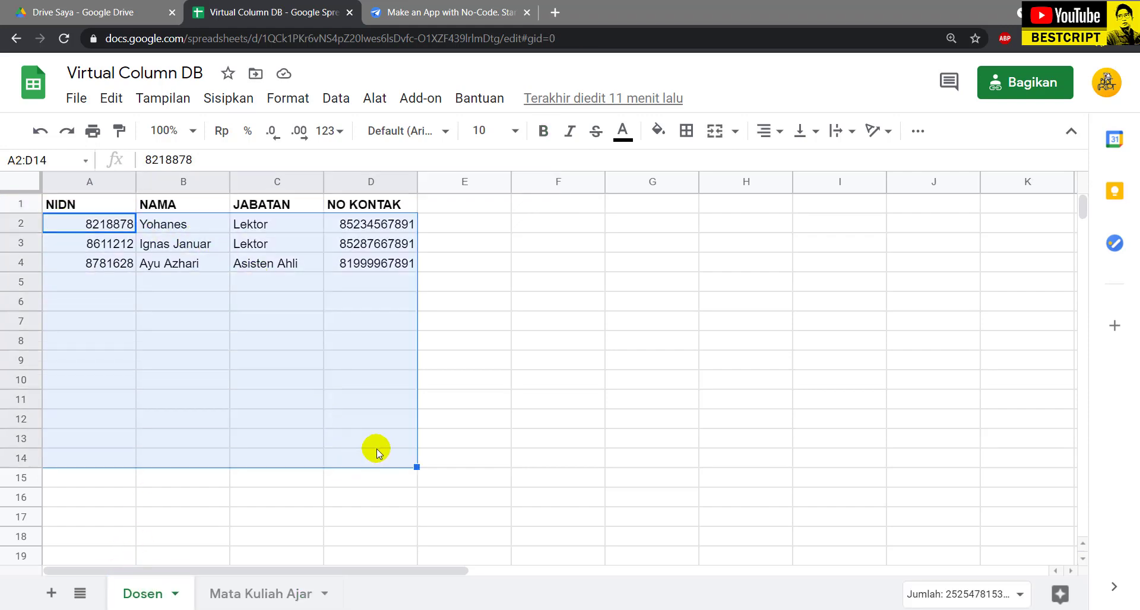
- Switch to AppSheet, start for free with Google Sheets and Forms, and sign in with the Google account, allowing access to its Drive files
left_click(473, 17)
left_click(257, 321)
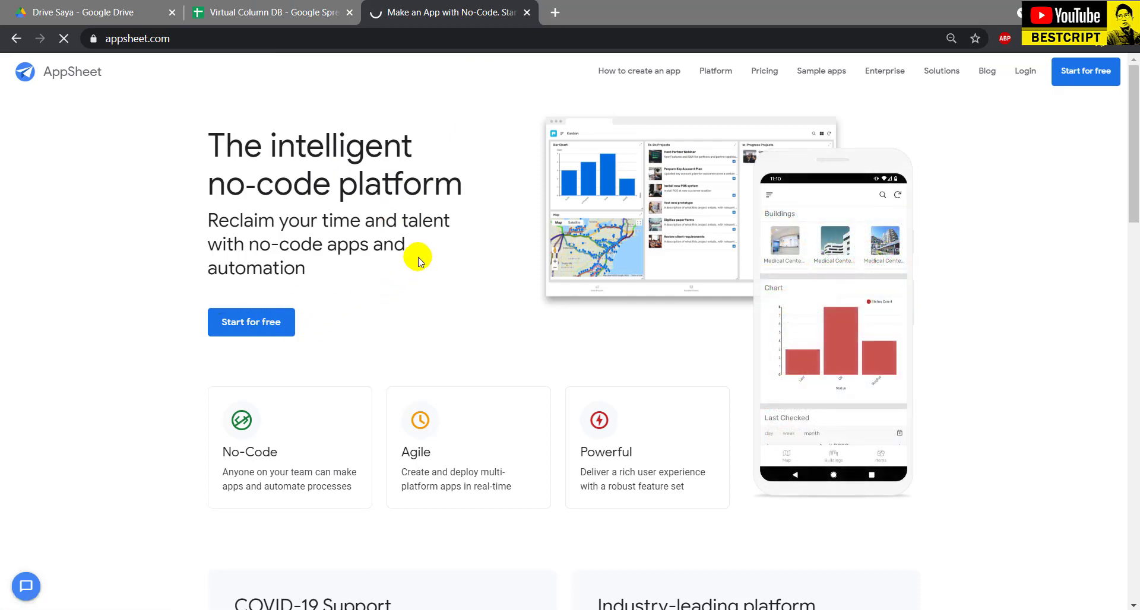
left_click(71, 14)
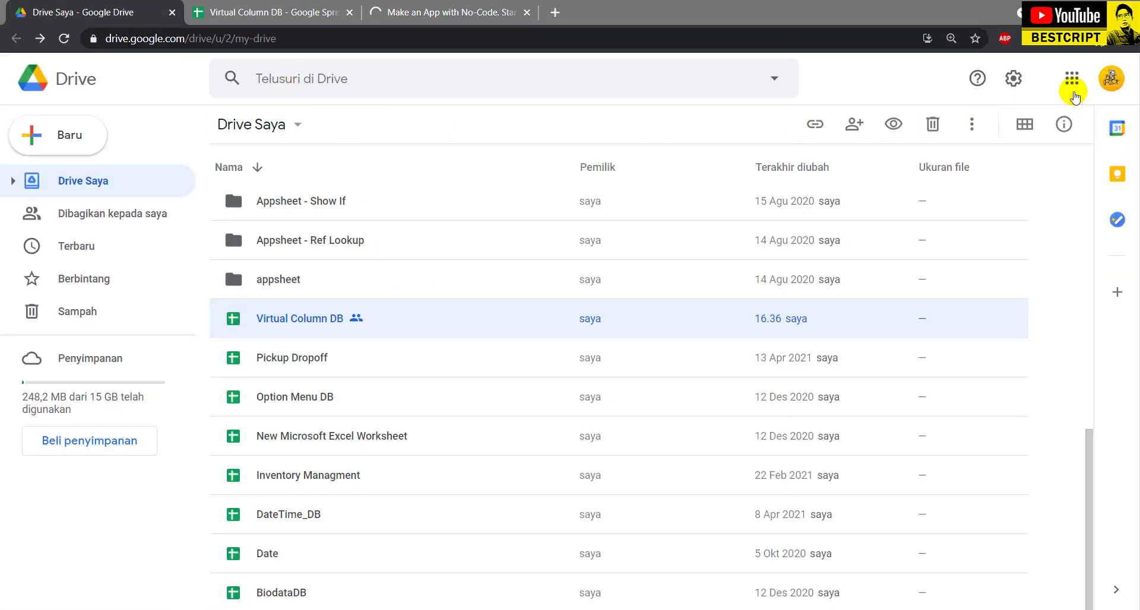
left_click(438, 12)
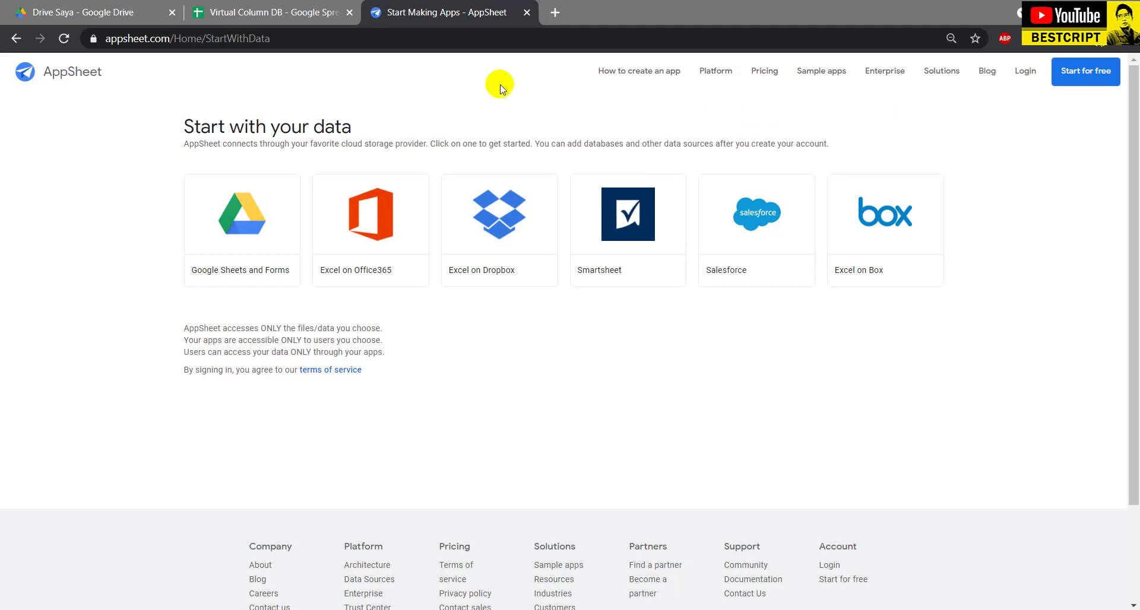
left_click(239, 221)
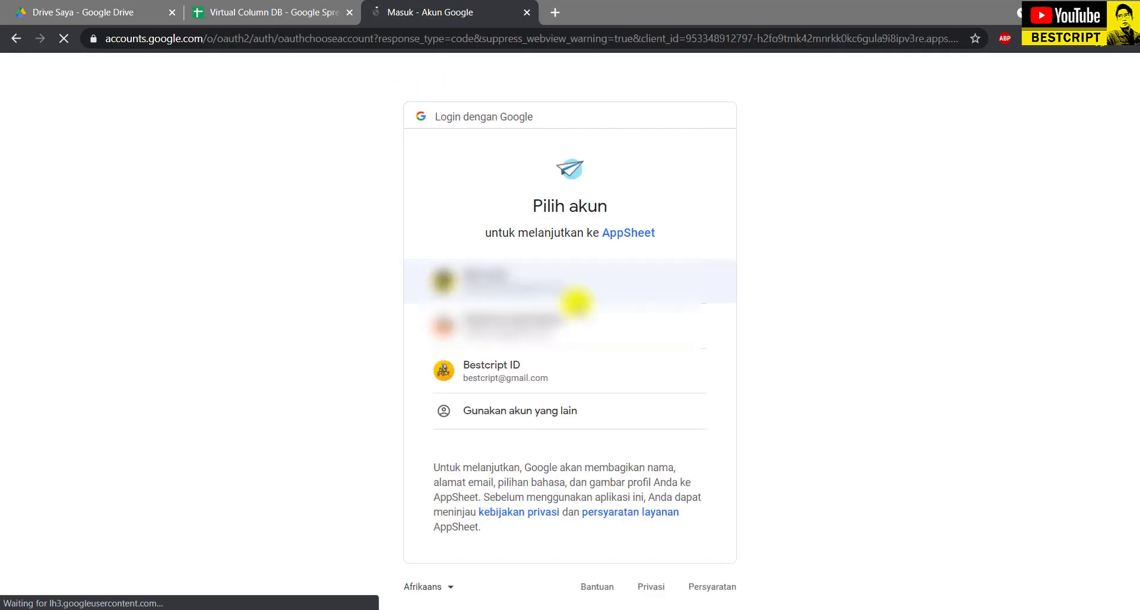
left_click(486, 371)
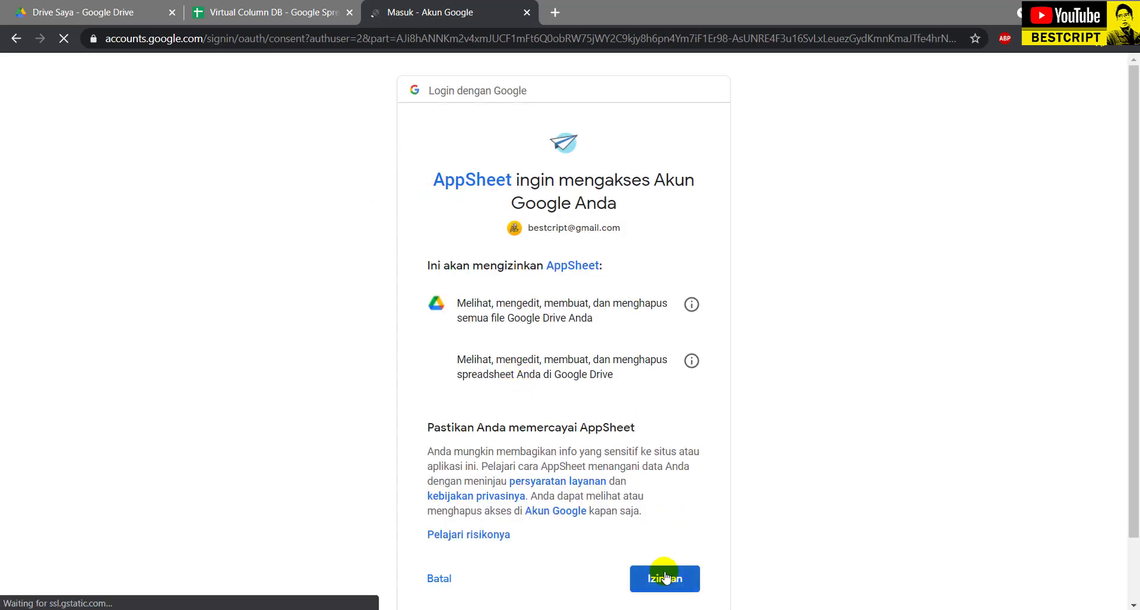
left_click(664, 576)
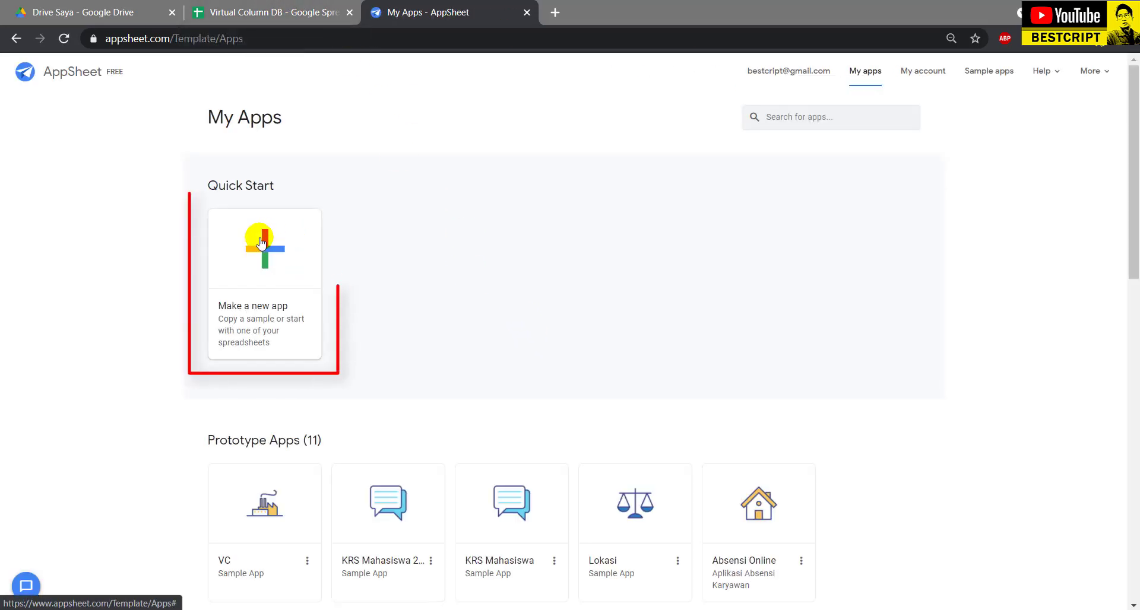
- Make a new app from your own data, naming it App Dosen with the category Other
left_click(287, 248)
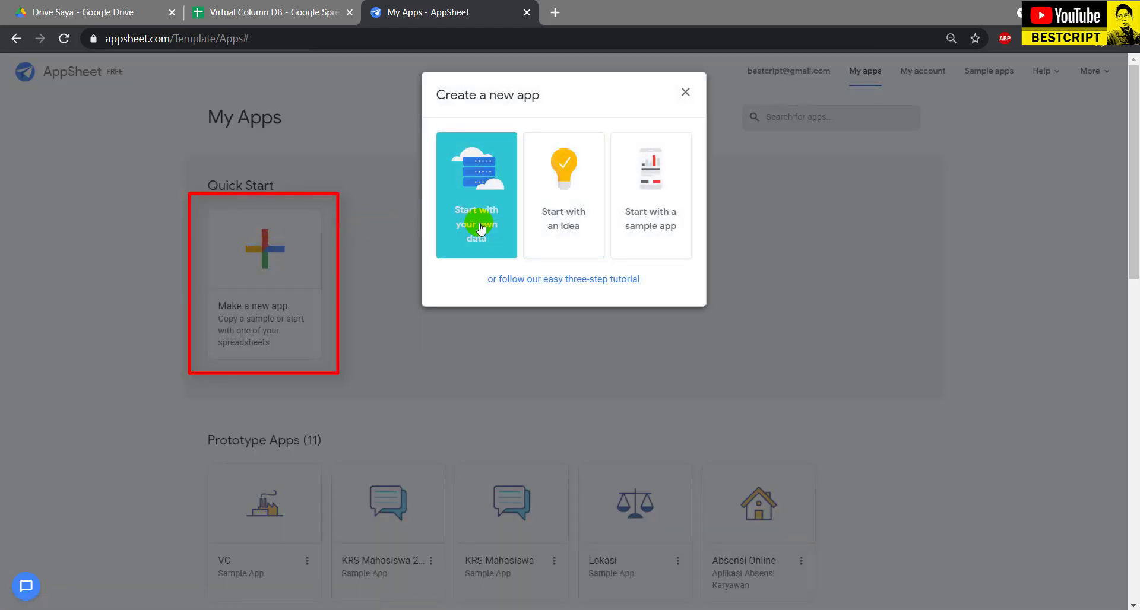
left_click(483, 193)
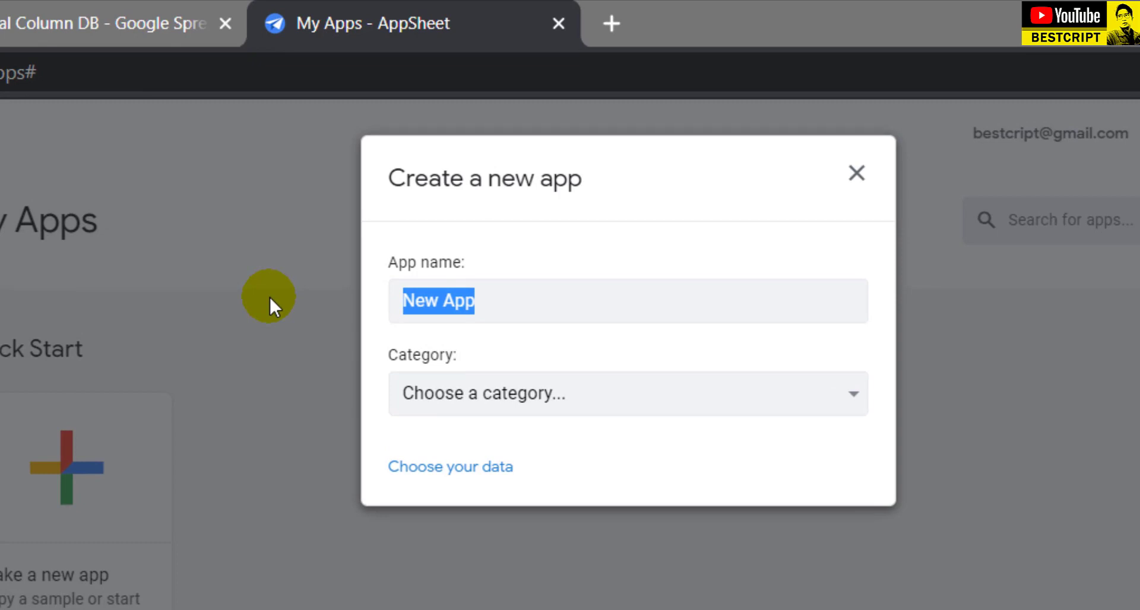
type("App ")
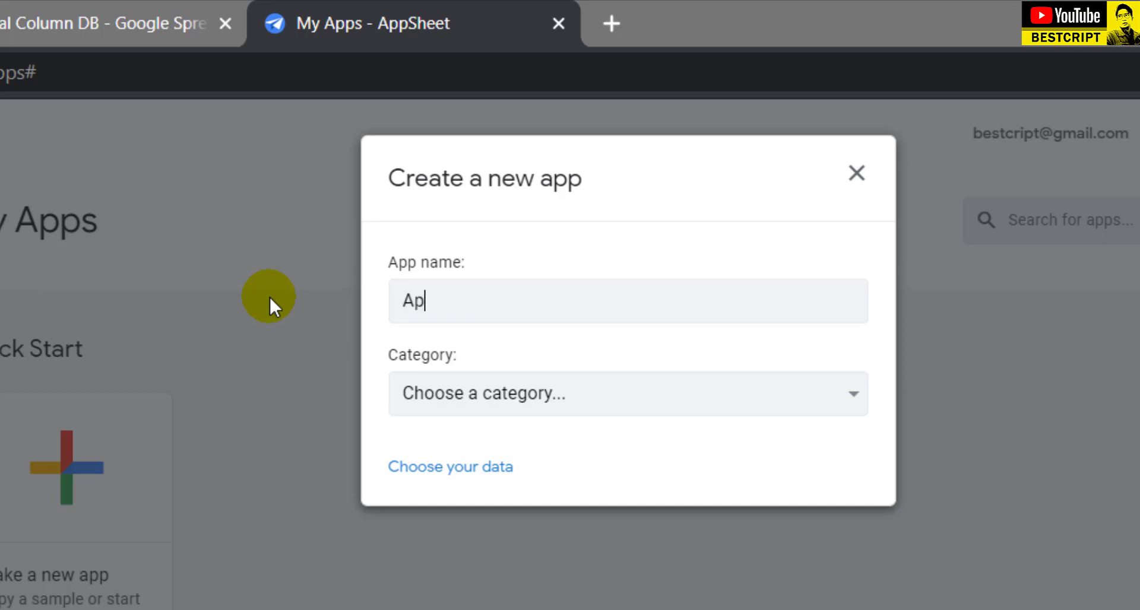
type("Dosen")
left_click(537, 393)
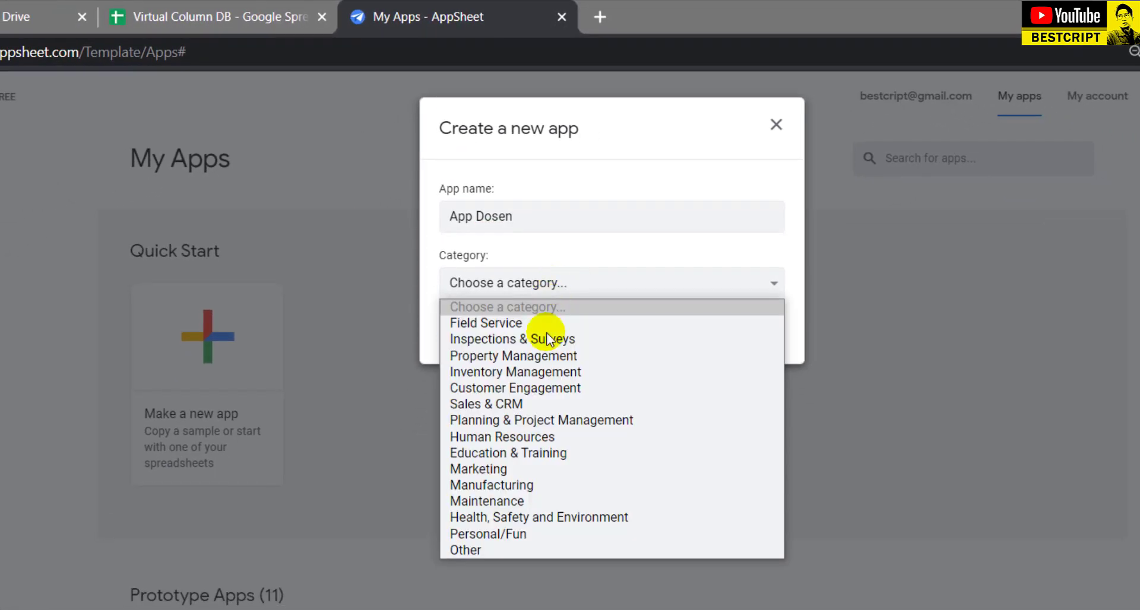
left_click(497, 549)
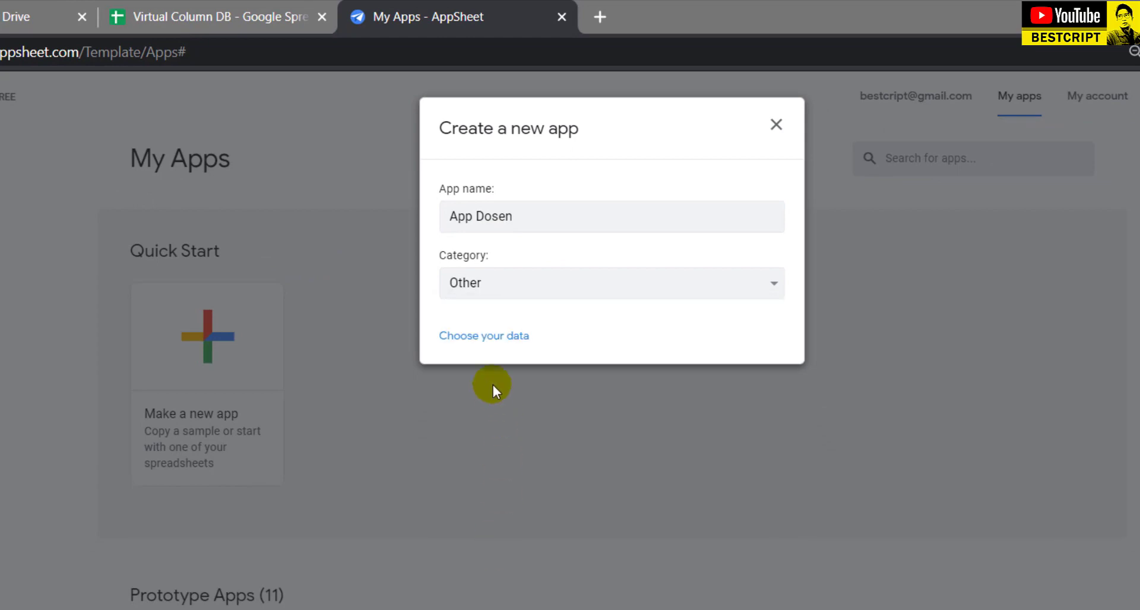
- Open the data file selection for the app and highlight the Virtual Column DB spreadsheet
left_click(487, 343)
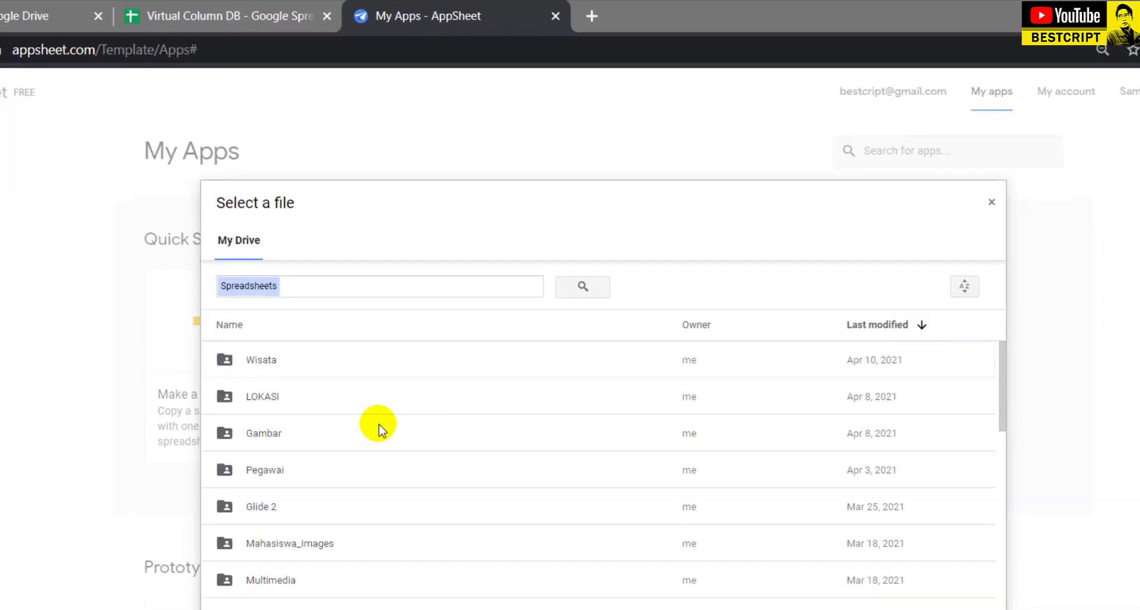
scroll(373, 446, "down", 10)
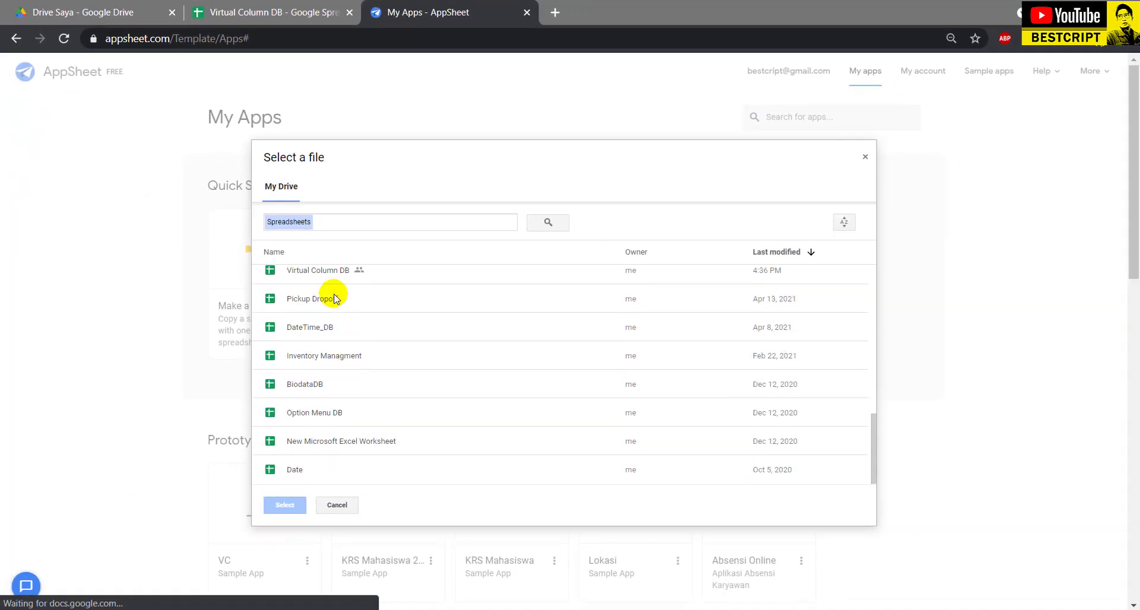
left_click(310, 272)
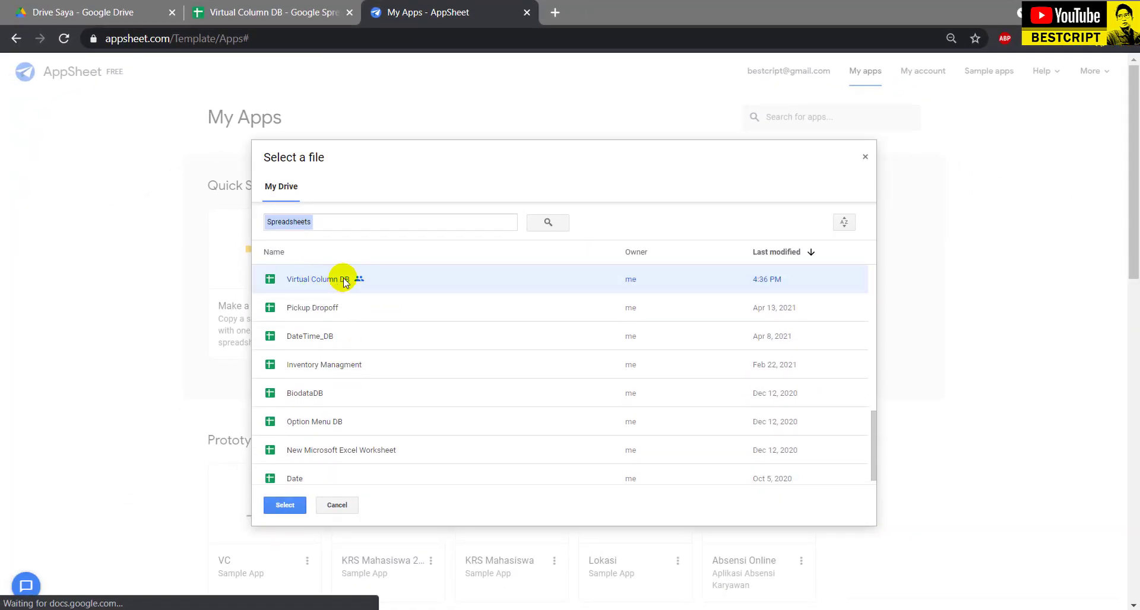
- Switch to the Virtual Column DB spreadsheet and review each column header from Kode MK to Jabatan Dosen on the Mata Kuliah Ajar sheet
left_click(295, 5)
left_click(89, 12)
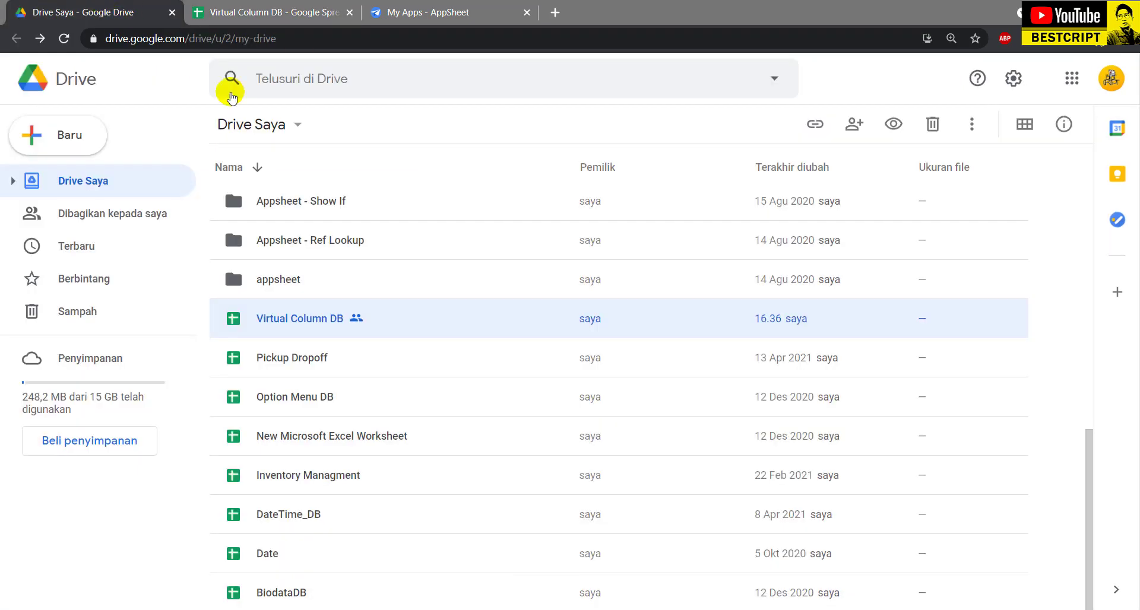
left_click(248, 12)
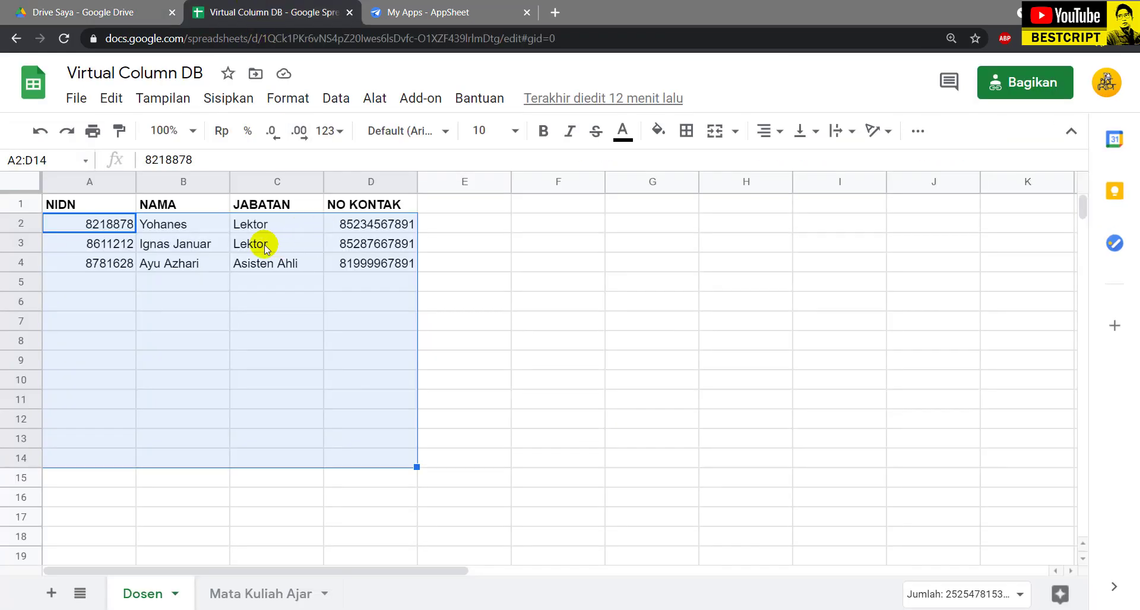
left_click(210, 244)
left_click(244, 592)
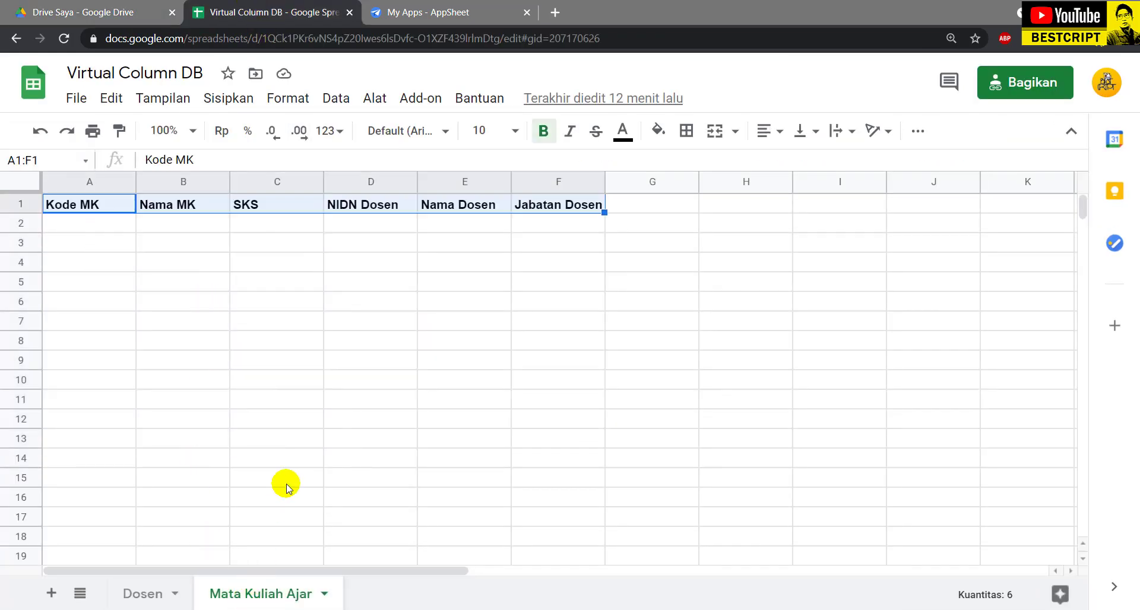
left_click(84, 206)
left_click(162, 209)
left_click(254, 209)
left_click(371, 210)
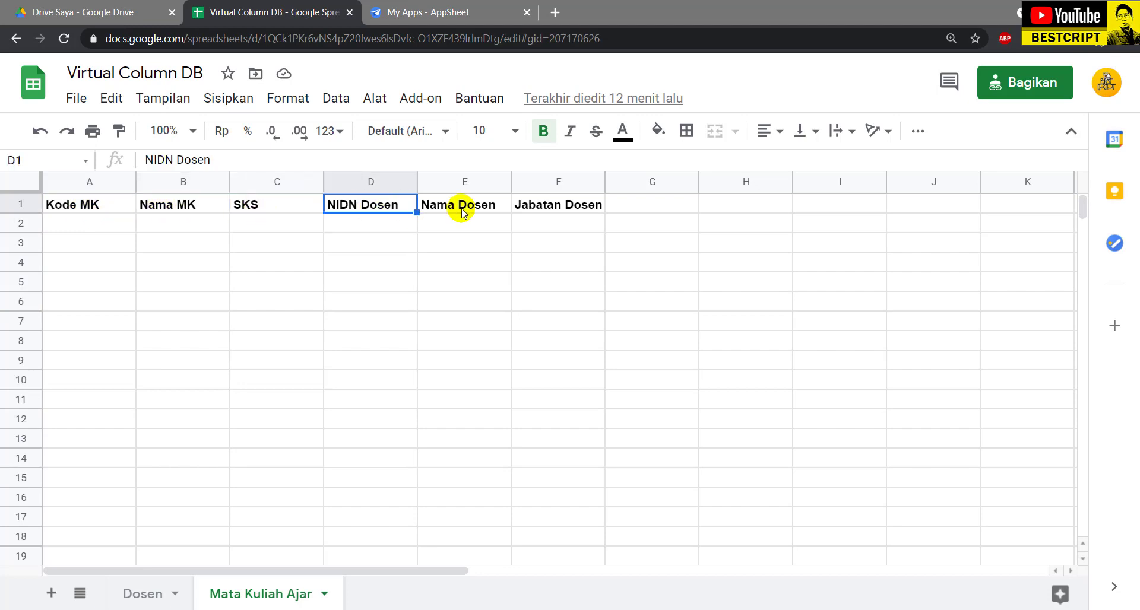
left_click(461, 208)
left_click(554, 209)
- Check the NIDN and NAMA column headers on the Dosen sheet
left_click(144, 593)
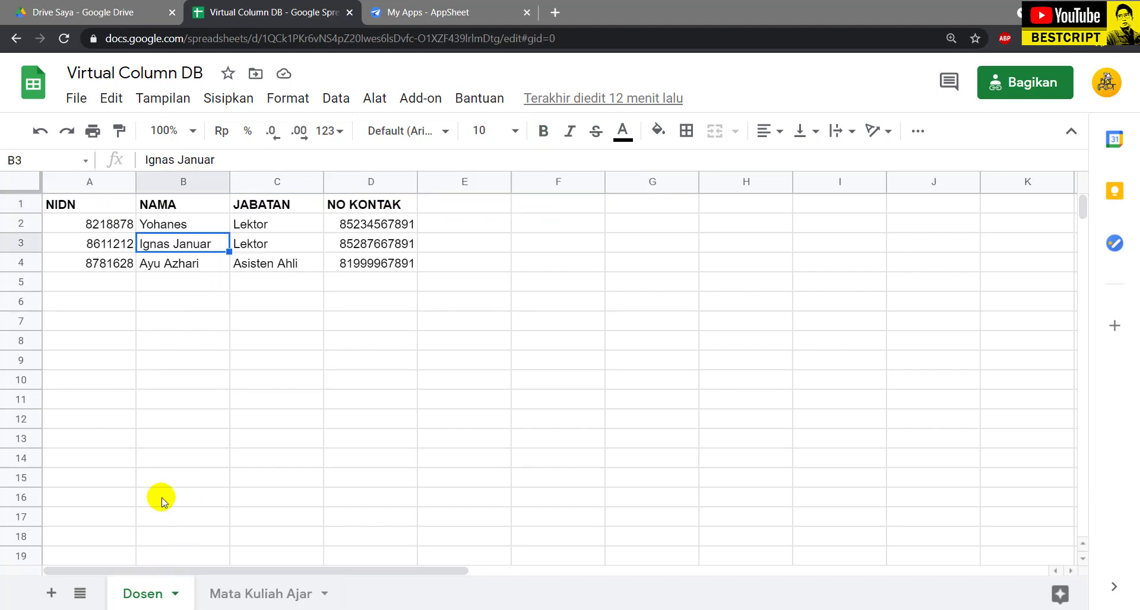
left_click(87, 206)
left_click(179, 204)
- Return to AppSheet, choose the Virtual Column DB spreadsheet as the app's data source and approve sending it
left_click(475, 12)
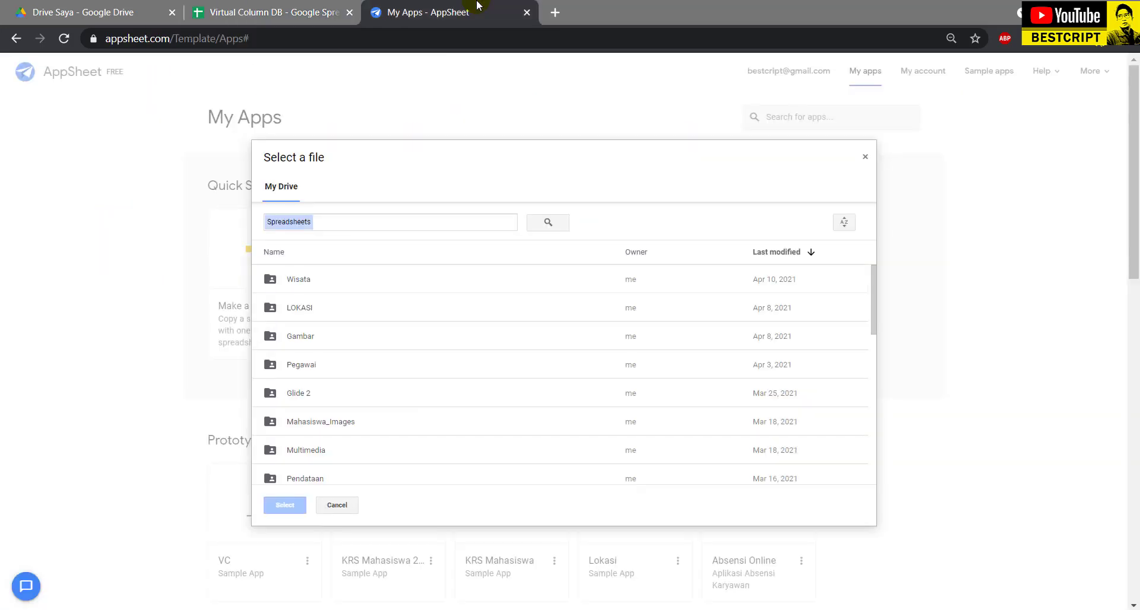
scroll(325, 433, "down", 10)
scroll(292, 372, "up", 1)
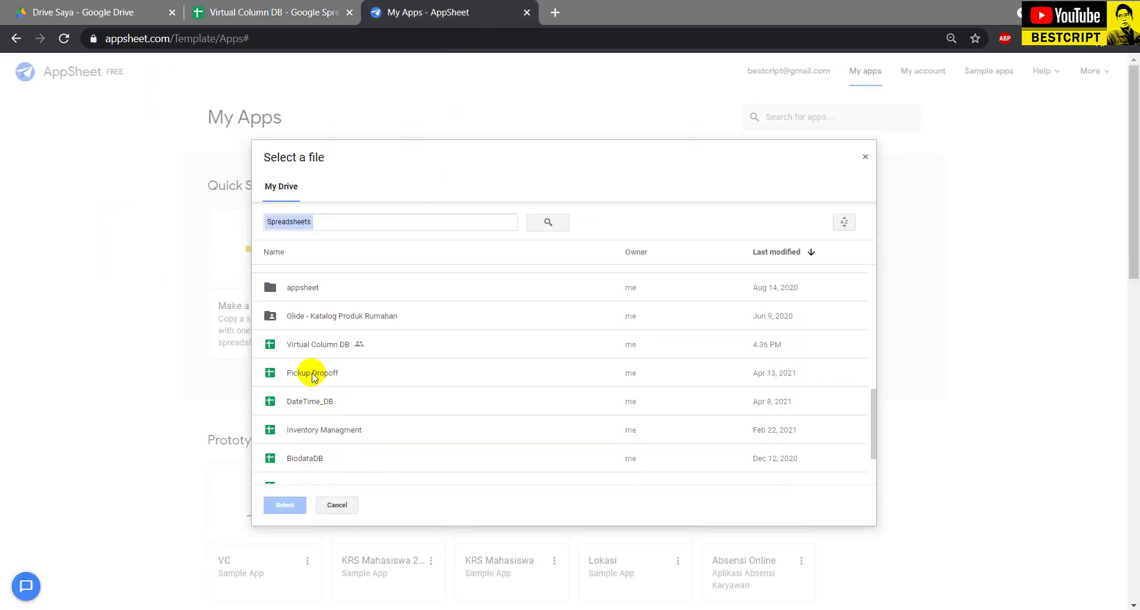
left_click(306, 346)
left_click(284, 505)
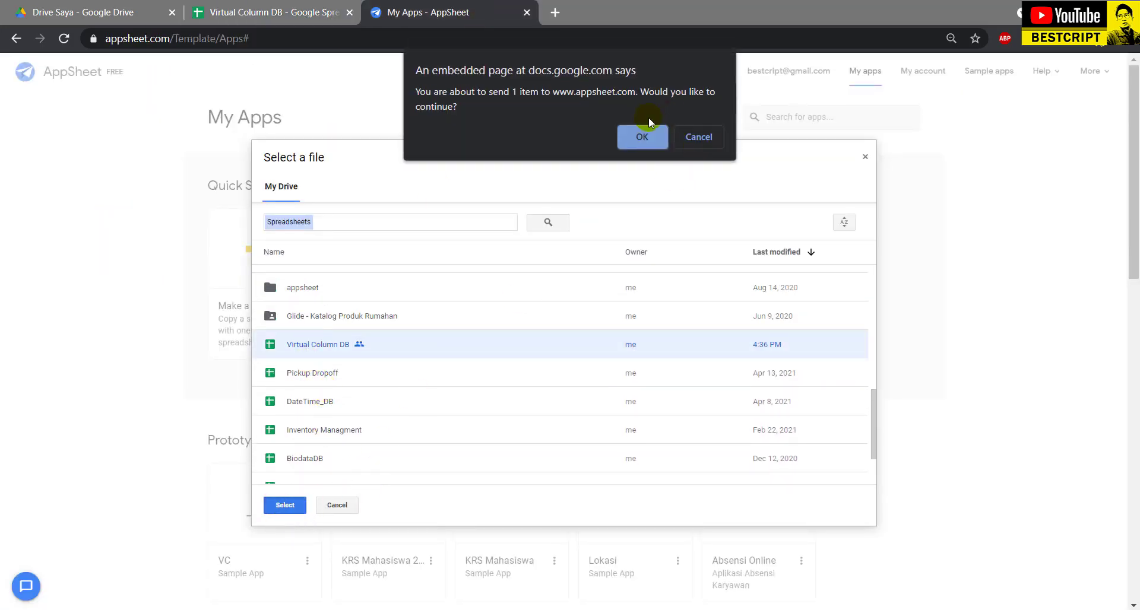
left_click(640, 138)
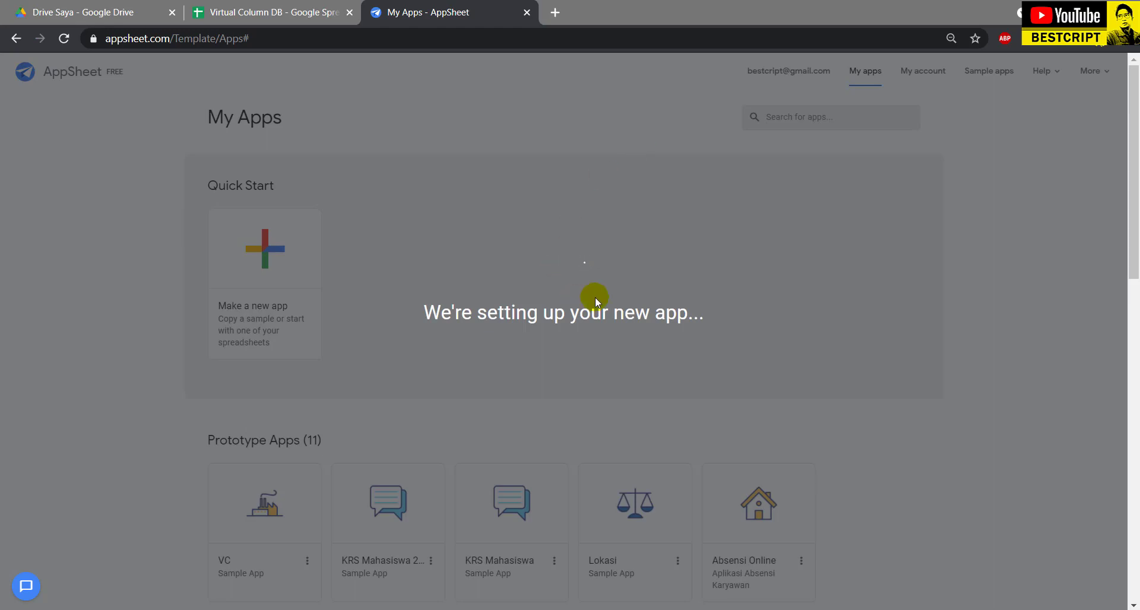
- Switch to the Virtual Column DB spreadsheet and review the NIDN, NAMA and JABATAN headers on the Dosen sheet
left_click(231, 7)
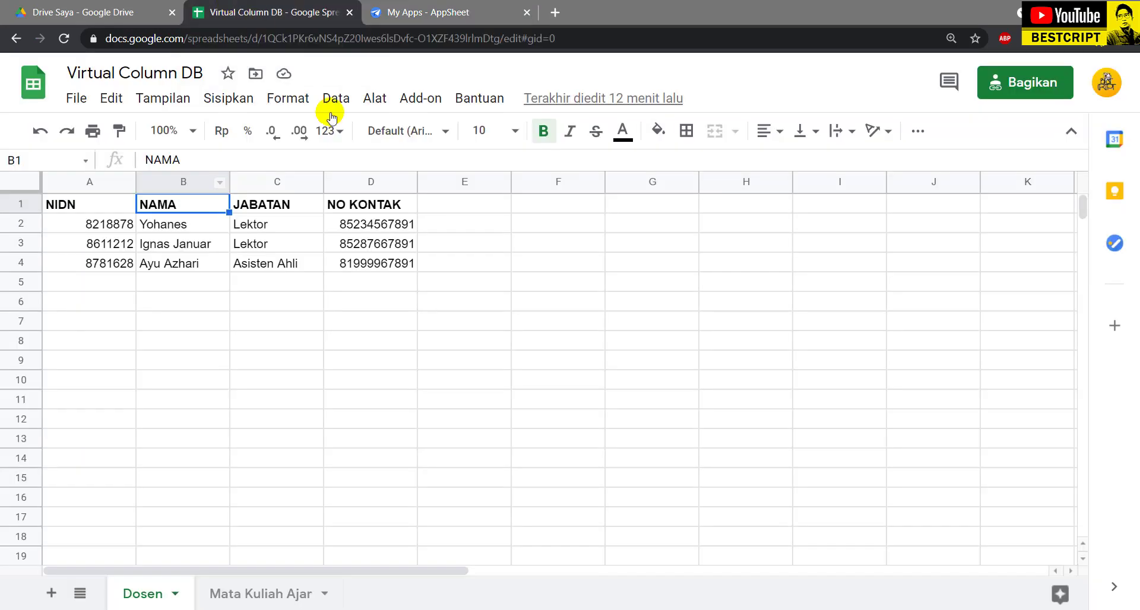
left_click(47, 204)
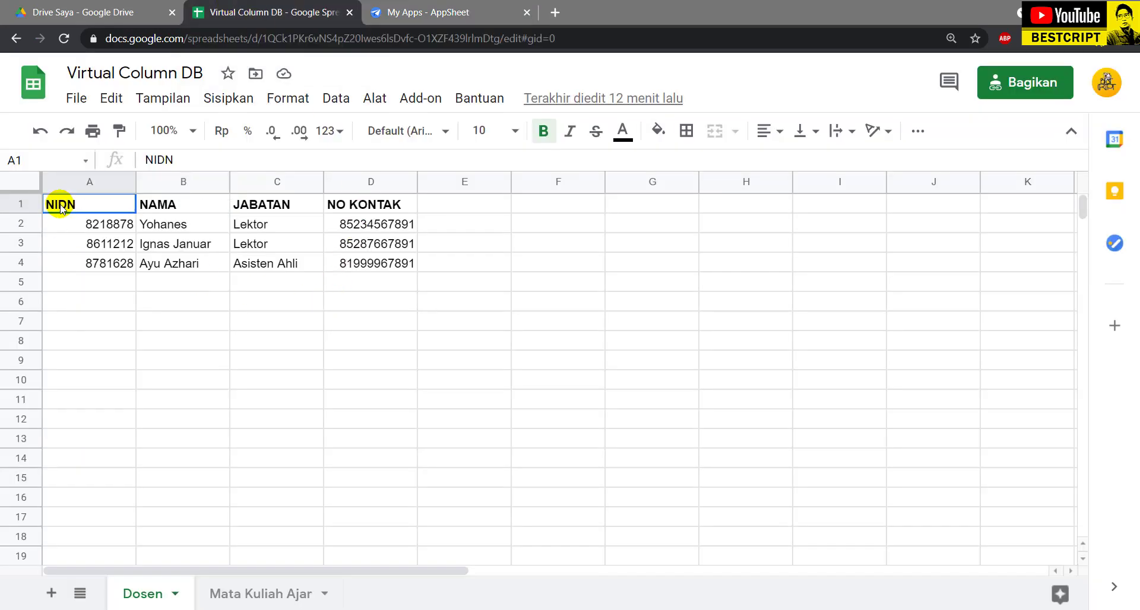
left_click(181, 204)
left_click(276, 204)
- Examine the NIDN Dosen, Nama Dosen and Jabatan Dosen headers on the Mata Kuliah Ajar sheet
left_click(242, 591)
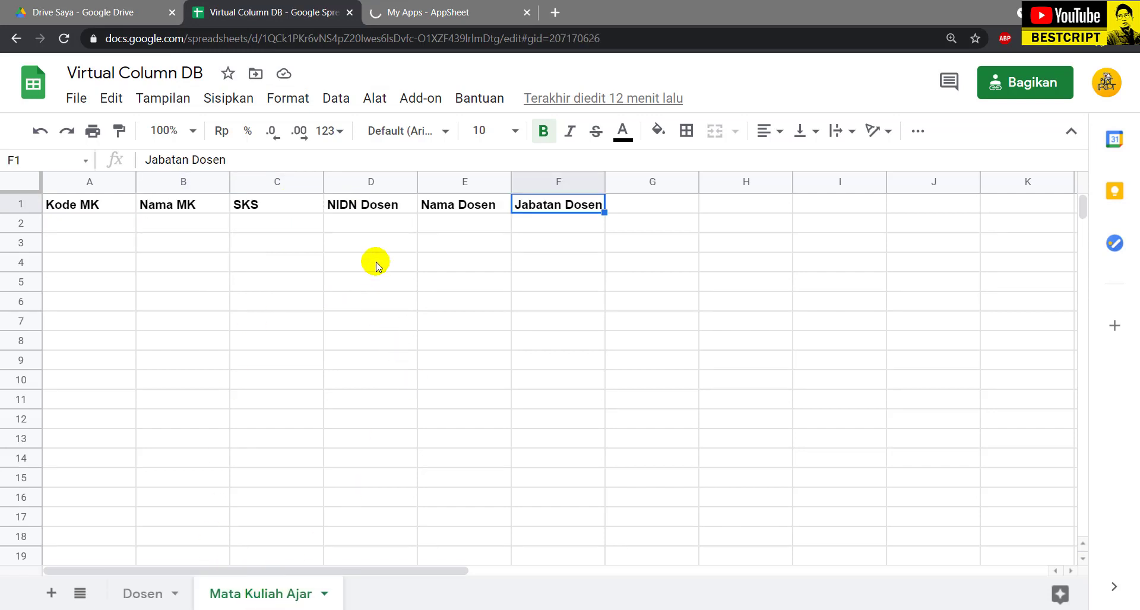
double_click(385, 205)
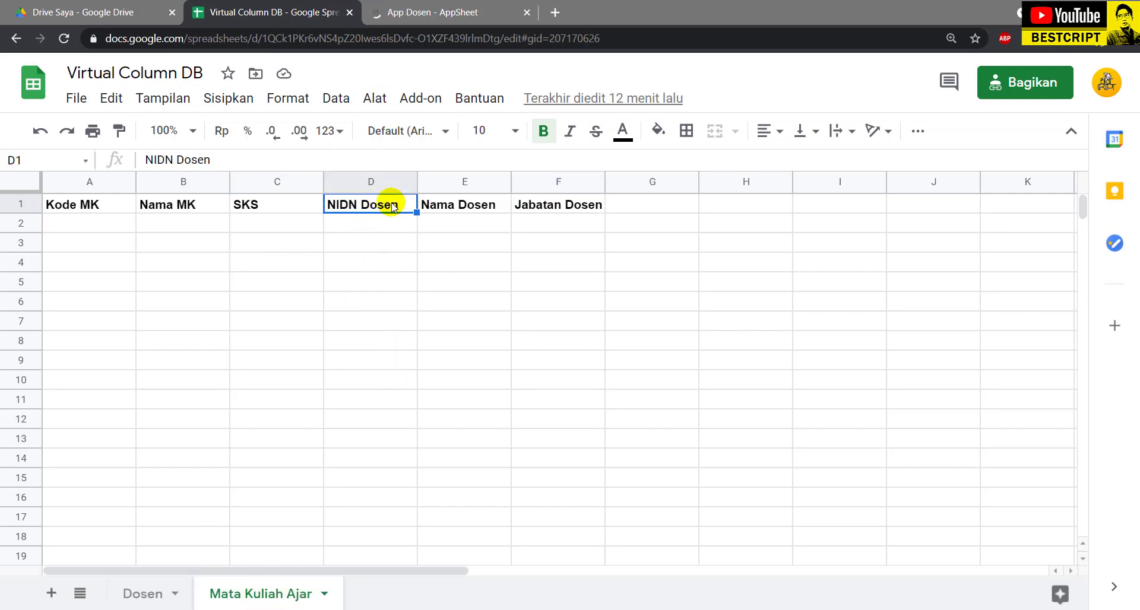
double_click(464, 204)
left_click(574, 213)
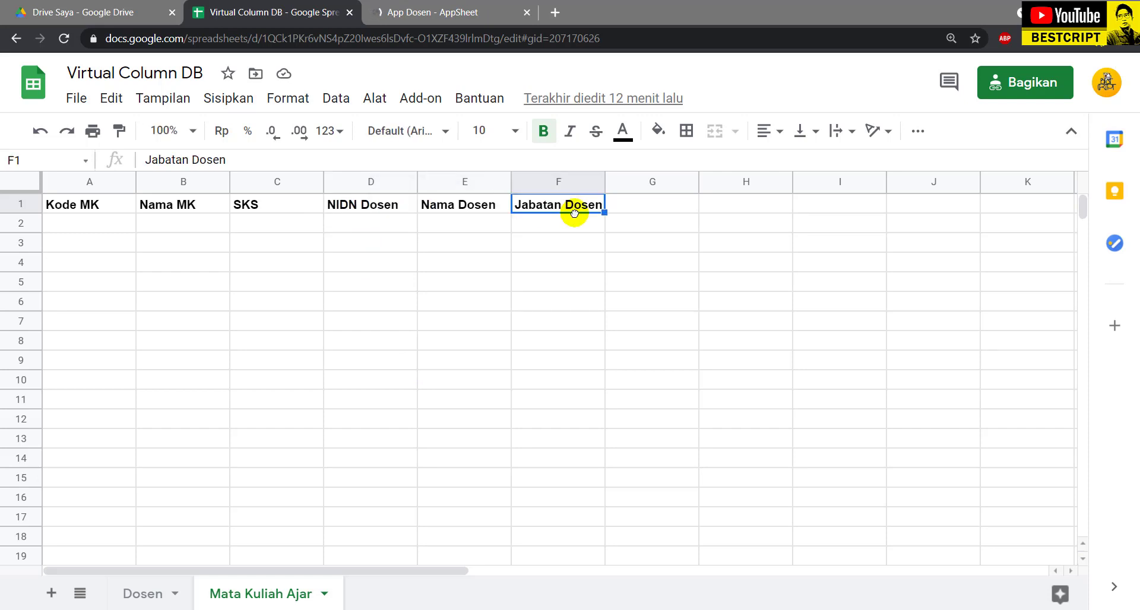
double_click(581, 211)
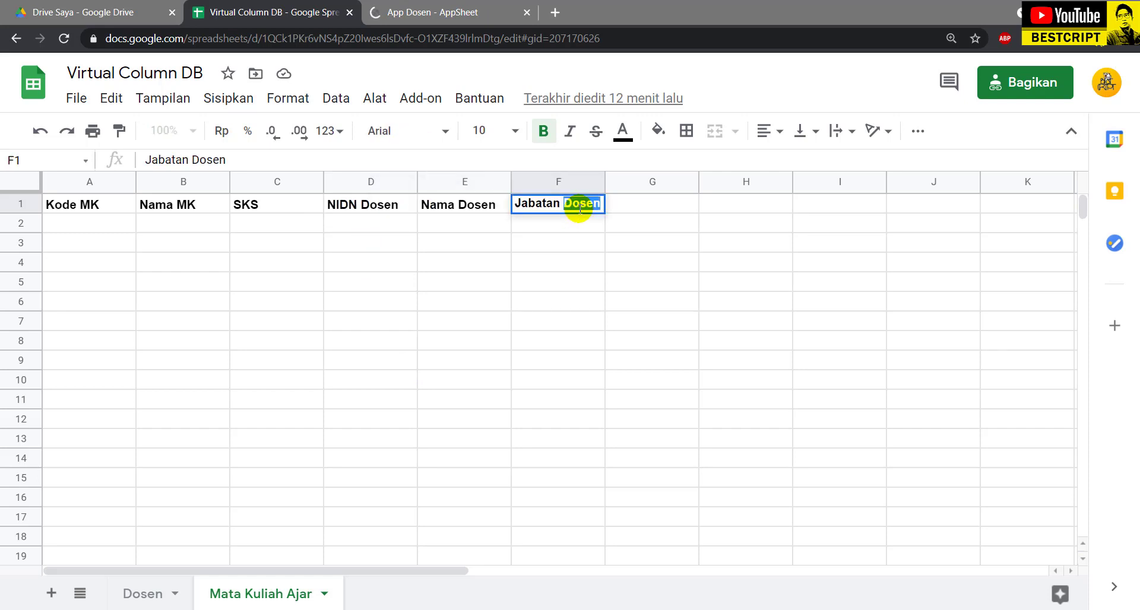
left_click(561, 225)
left_click_drag(337, 202, 580, 211)
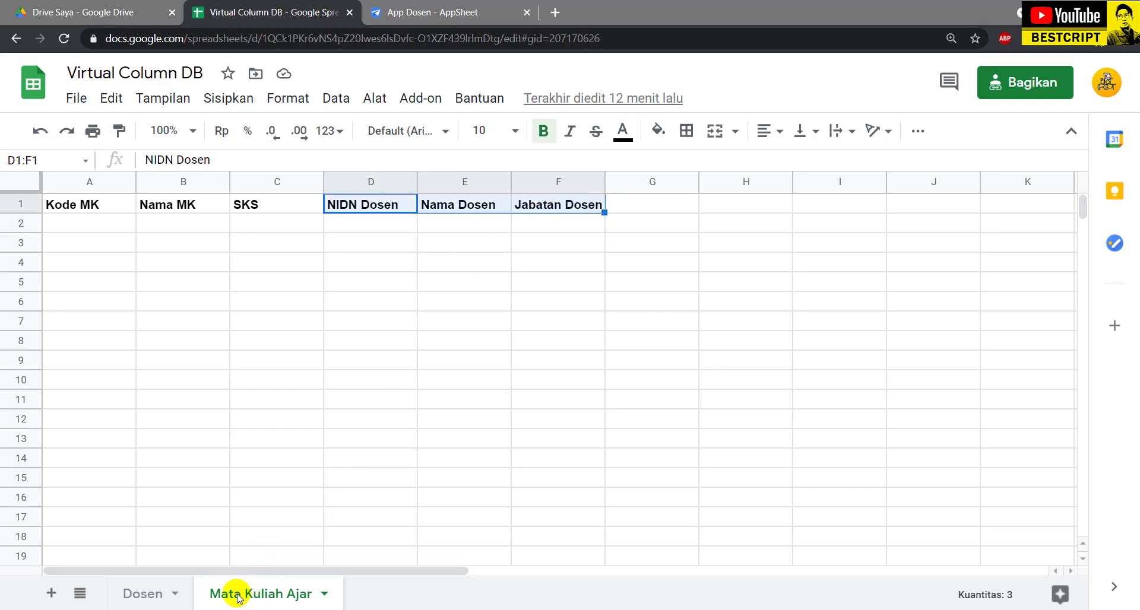
- Compare the Dosen sheet's NIDN, NAMA and JABATAN headers with NIDN Dosen, Nama Dosen and Jabatan Dosen on the Mata Kuliah Ajar sheet
left_click(141, 594)
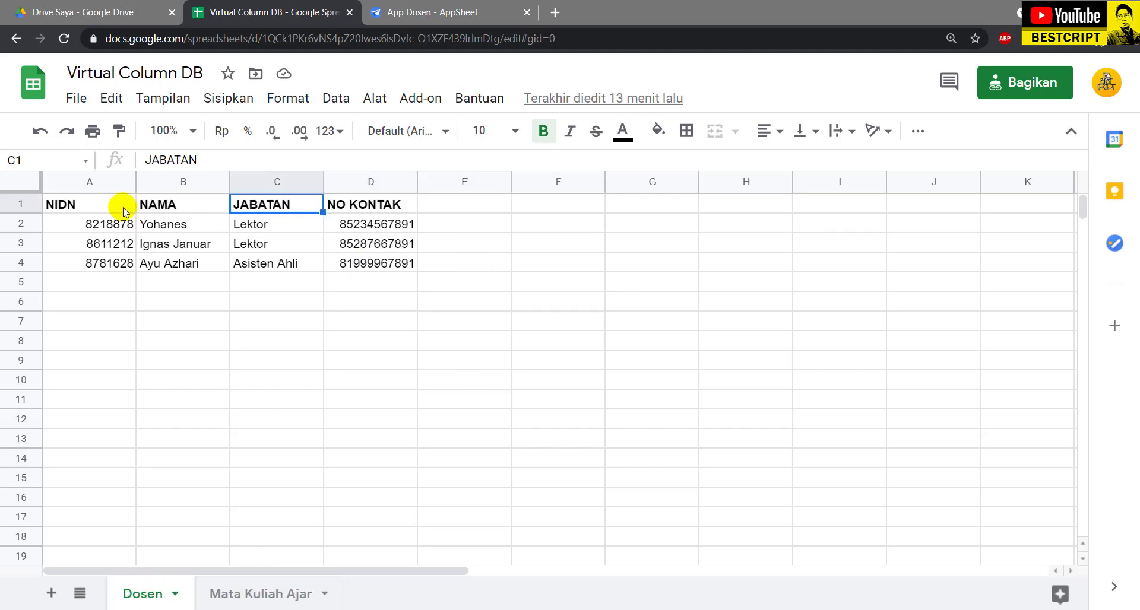
left_click(102, 208)
left_click(157, 207)
left_click(273, 208)
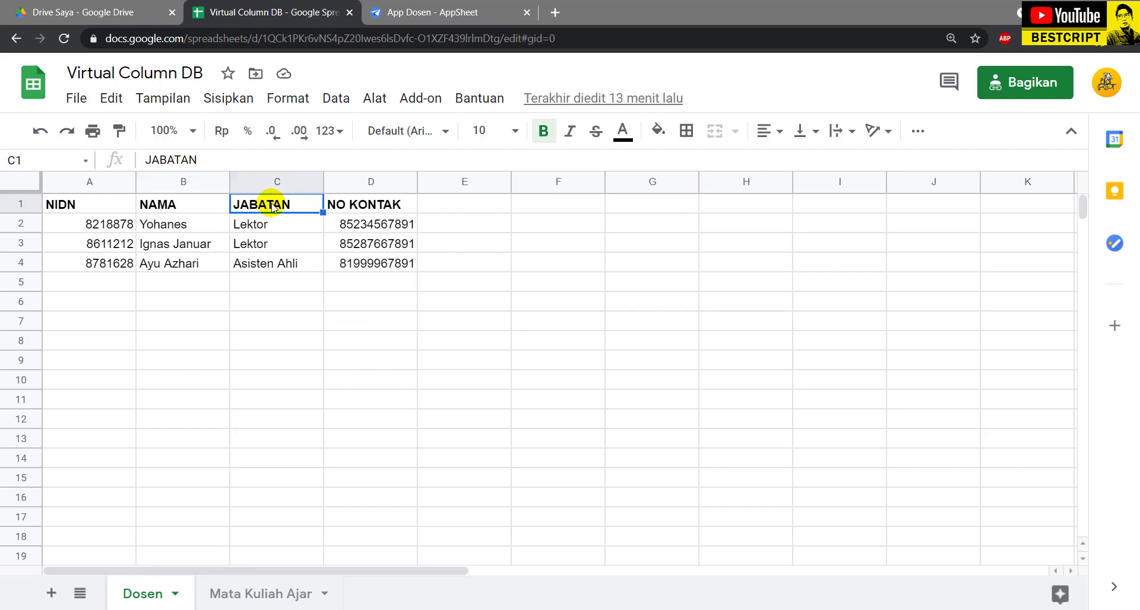
left_click(261, 594)
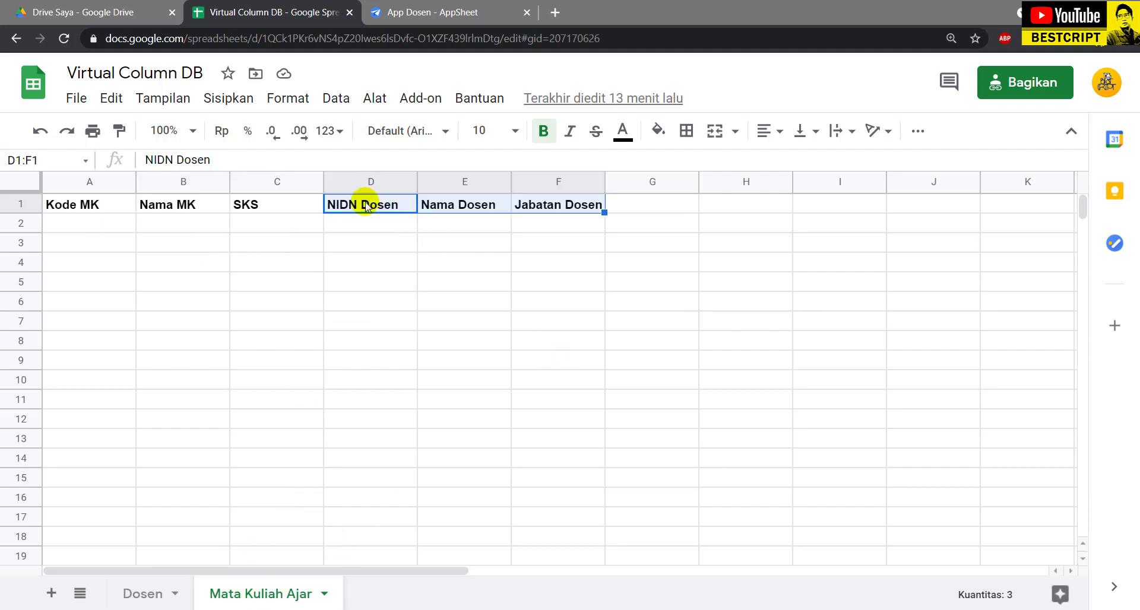
left_click(343, 207)
double_click(377, 204)
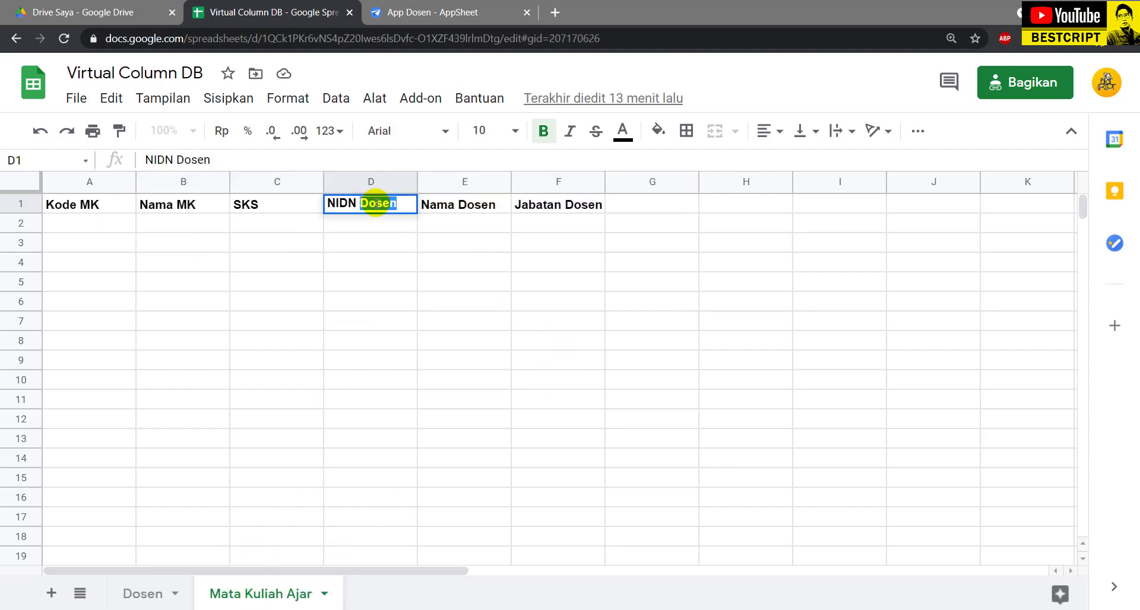
left_click(419, 203)
double_click(493, 205)
left_click(574, 206)
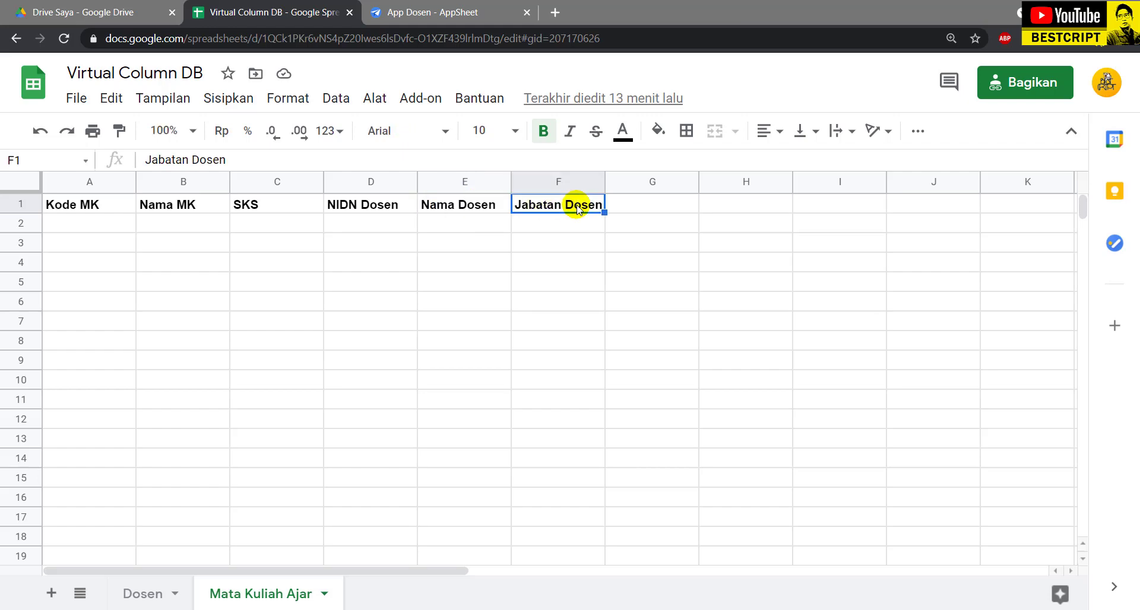
- Examine the Jabatan Dosen header on the Mata Kuliah Ajar sheet
double_click(574, 206)
double_click(574, 206)
left_click(555, 256)
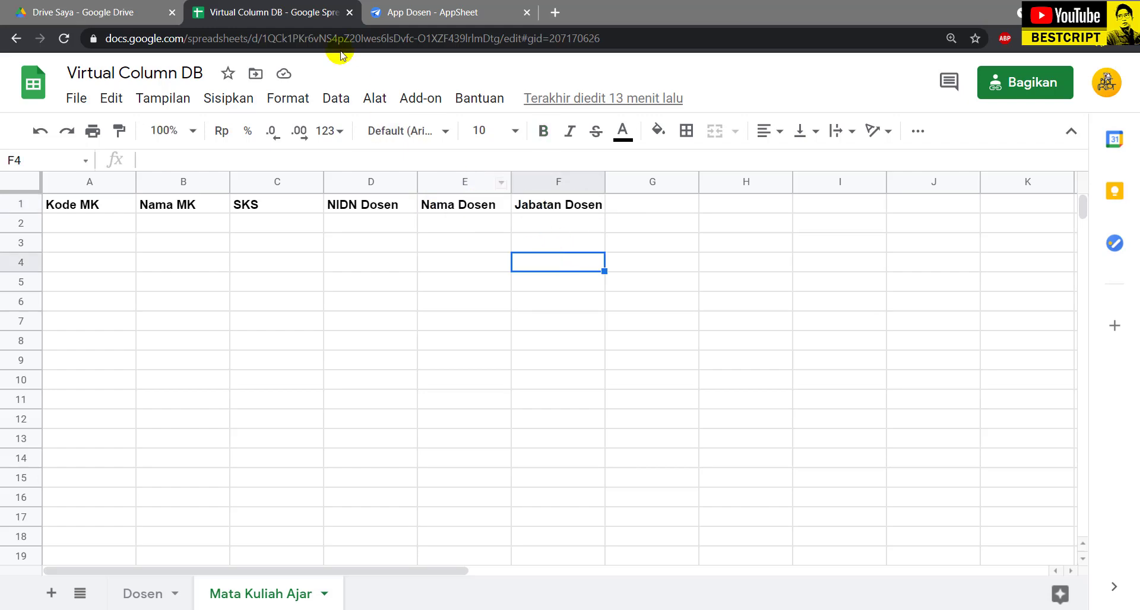
- Switch to AppSheet and add the suggested table for the Mata Kuliah Ajar sheet to the app's data
left_click(415, 5)
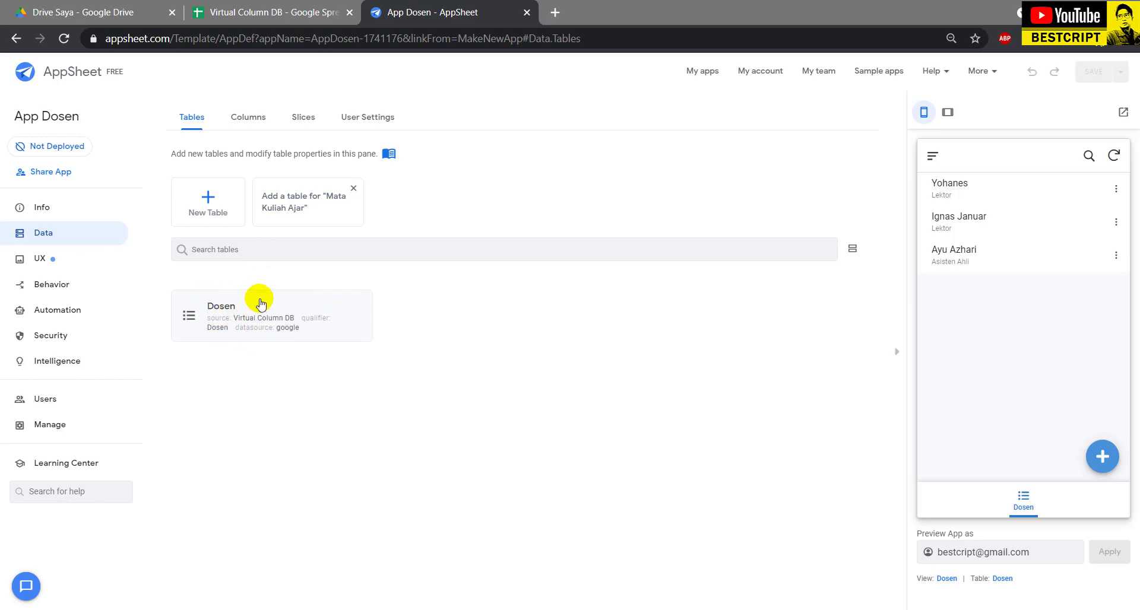
left_click(268, 10)
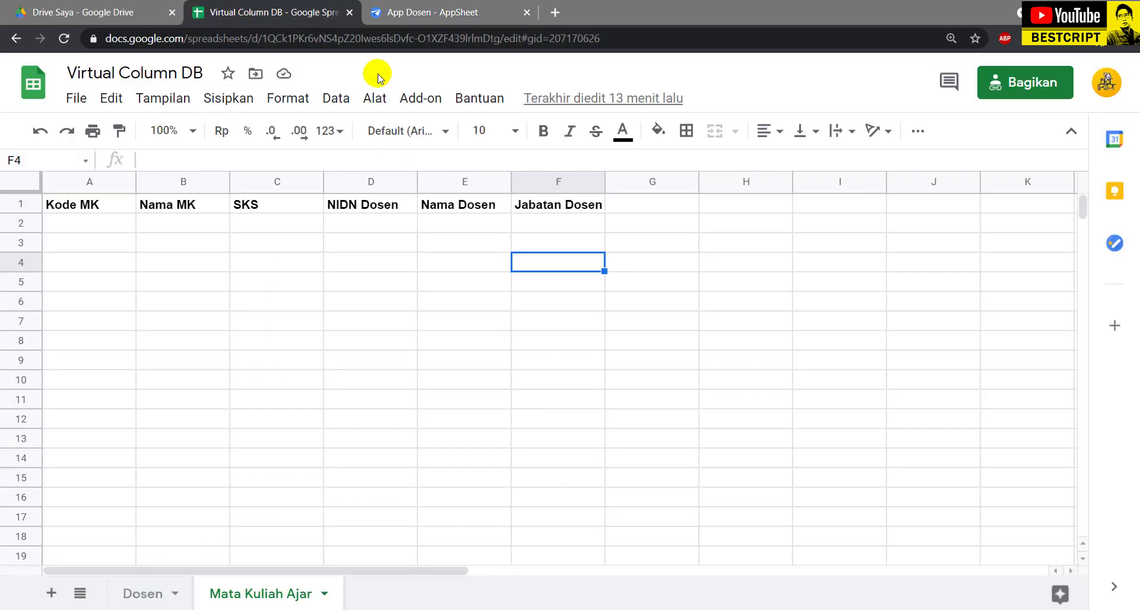
left_click(387, 11)
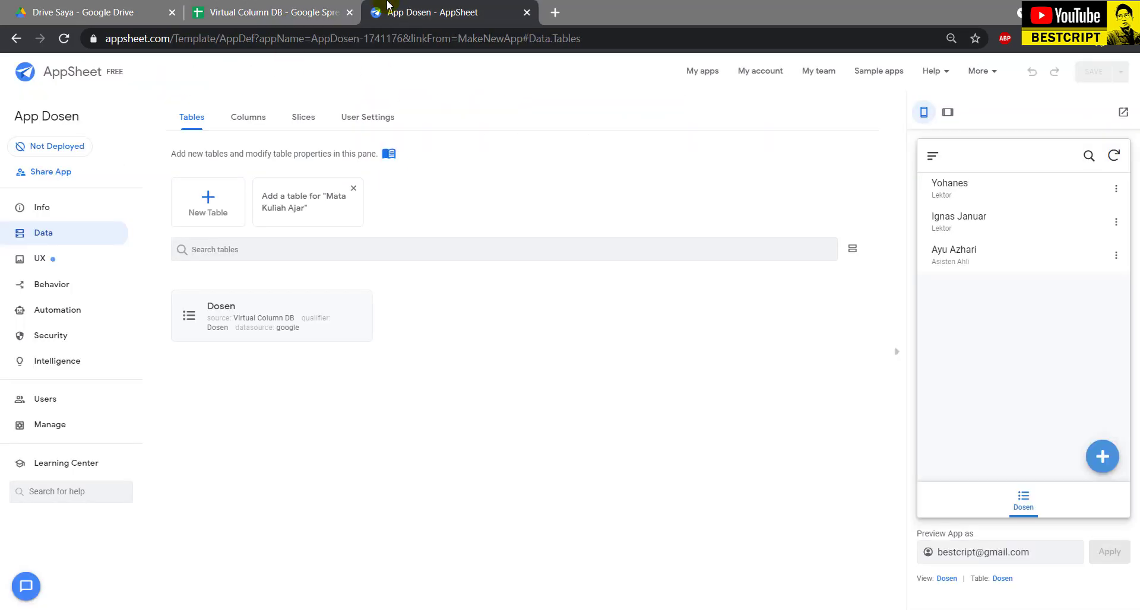
left_click(298, 197)
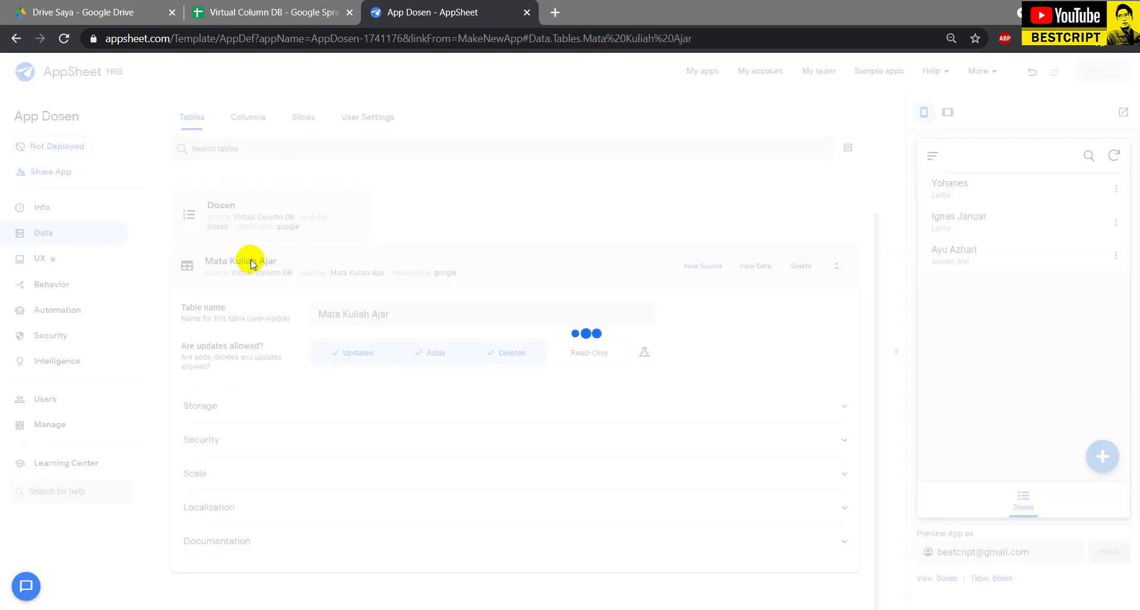
left_click(39, 228)
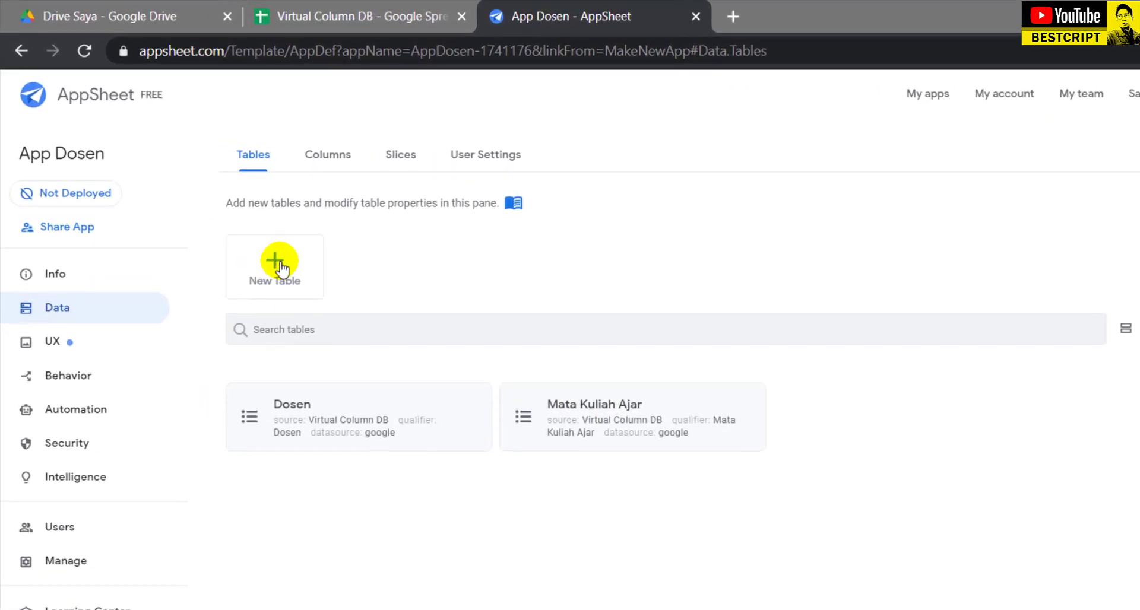
- Start a new table from the Virtual Column DB spreadsheet on Google Drive, check its worksheet choices and close without creating one
left_click(279, 266)
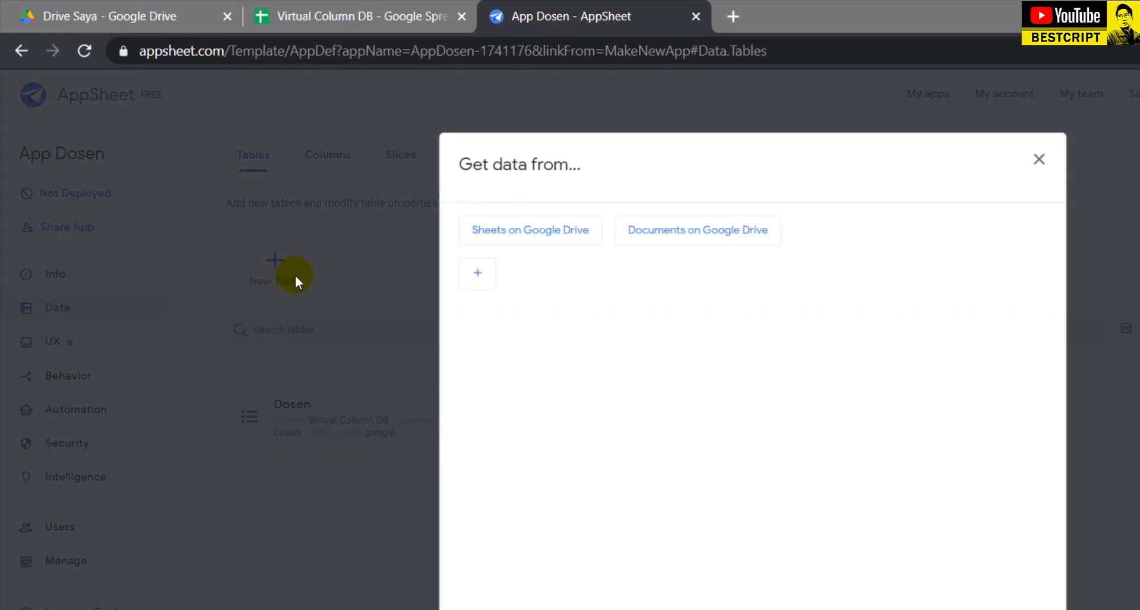
left_click(514, 236)
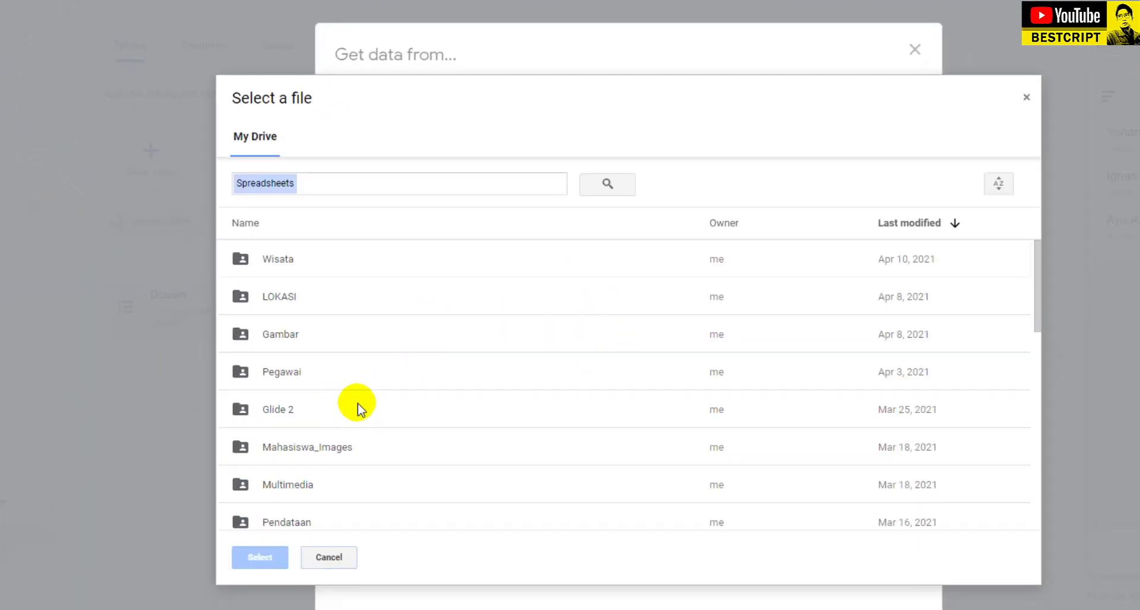
scroll(358, 408, "down", 10)
scroll(322, 362, "up", 2)
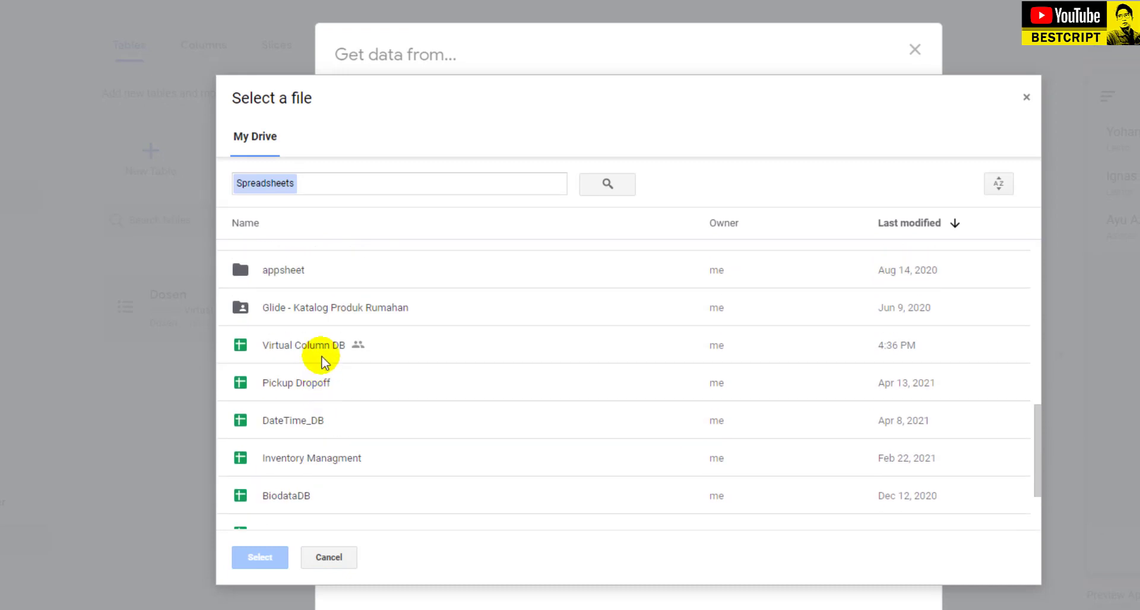
left_click(323, 353)
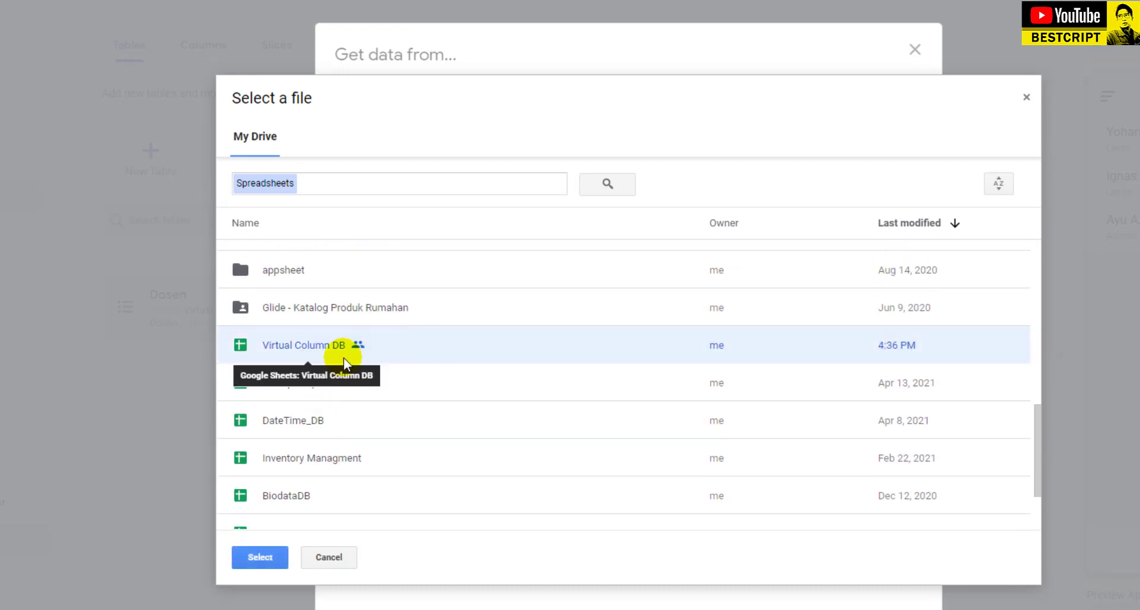
left_click(280, 559)
left_click(722, 69)
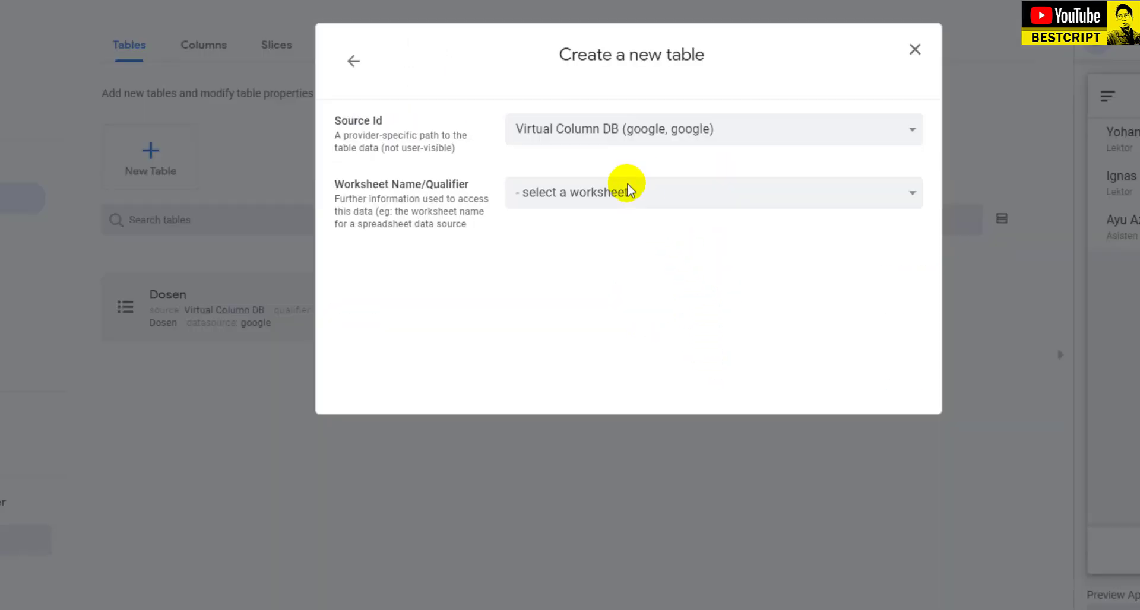
left_click(629, 190)
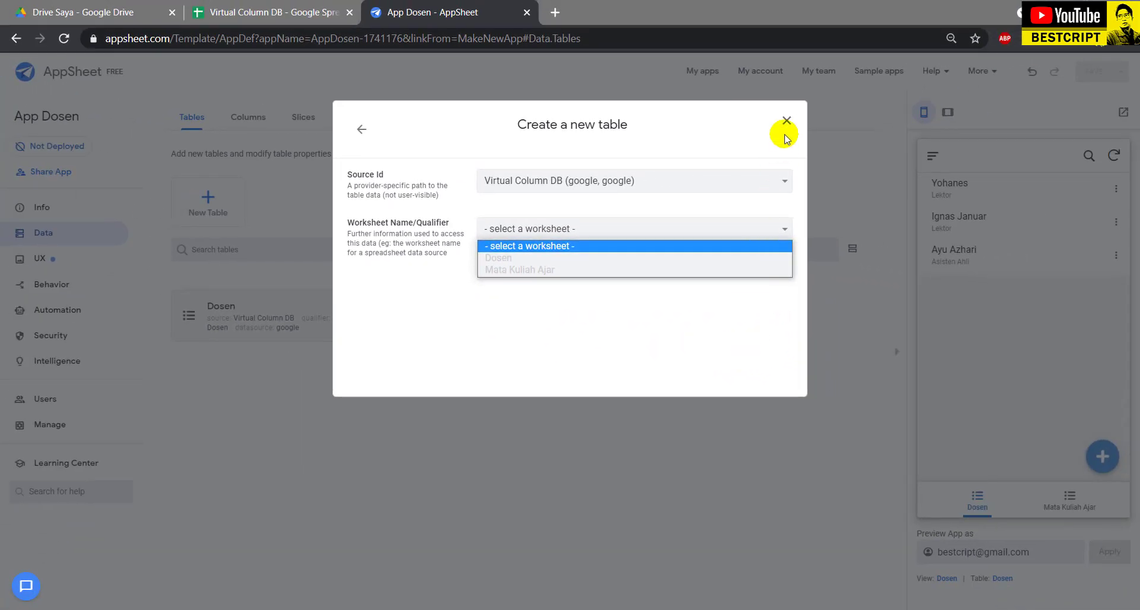
left_click(786, 124)
left_click(786, 123)
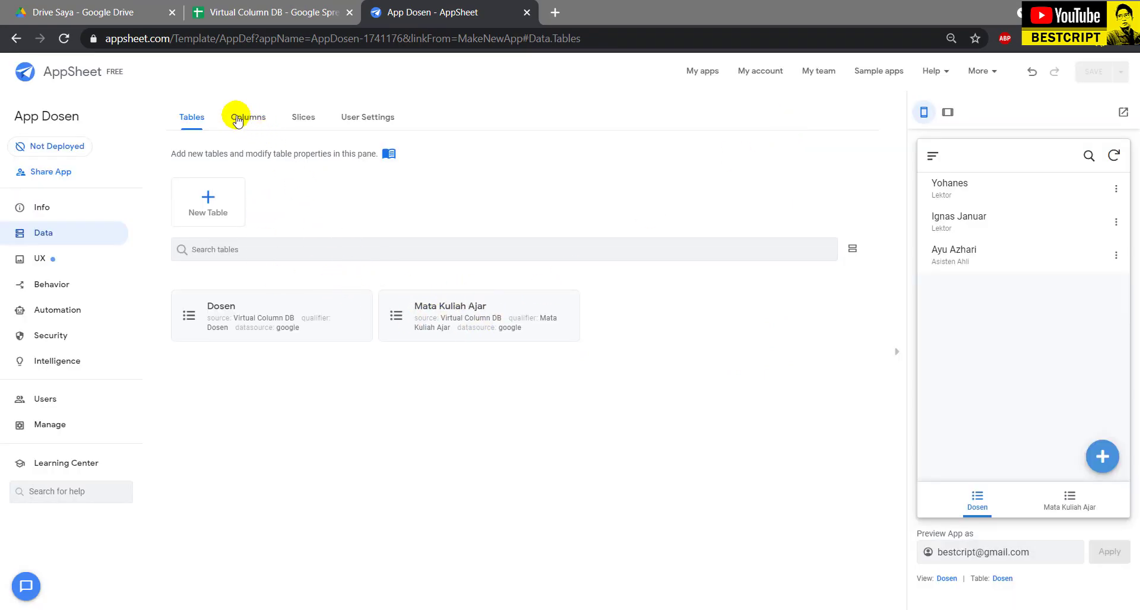
- Review the app's Primary, Menu and Ref views and preview the Mata Kuliah Ajar and Dosen views
left_click(47, 260)
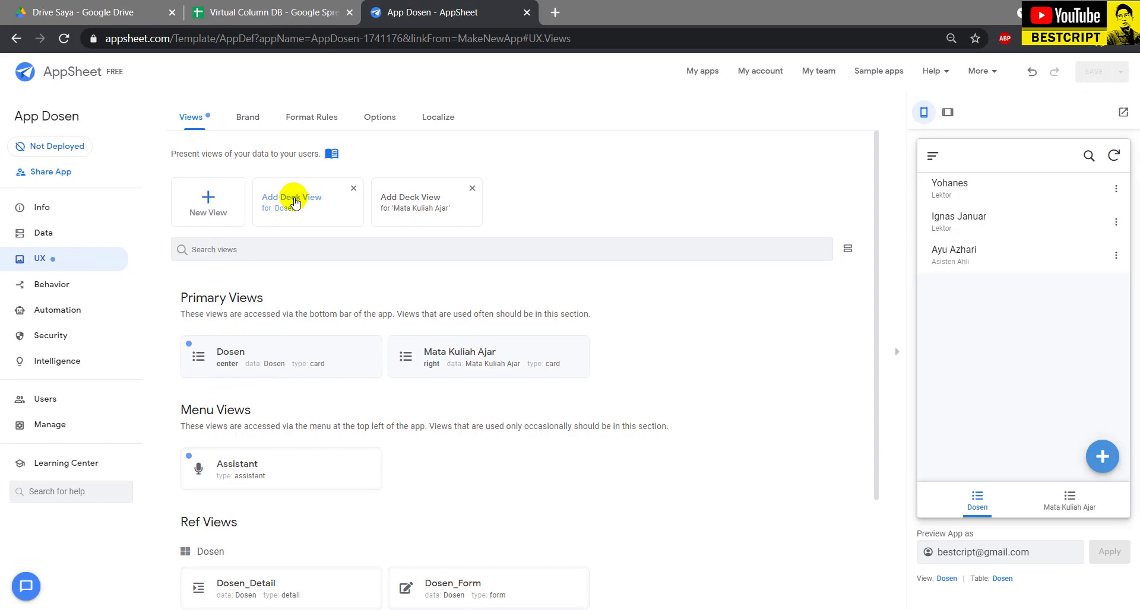
left_click_drag(188, 297, 235, 301)
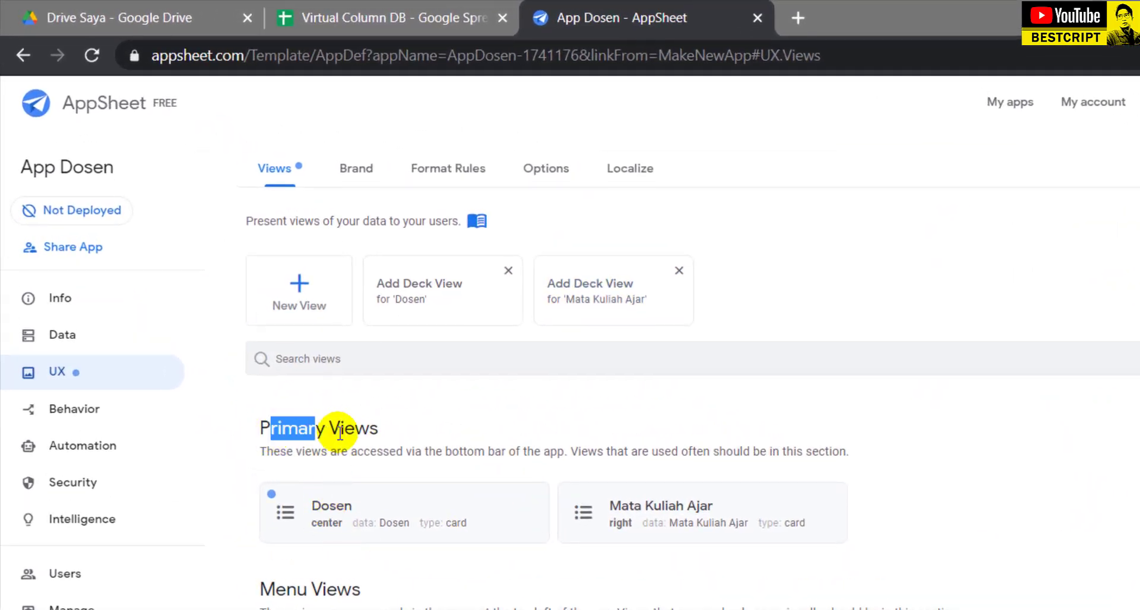
left_click_drag(340, 433, 369, 436)
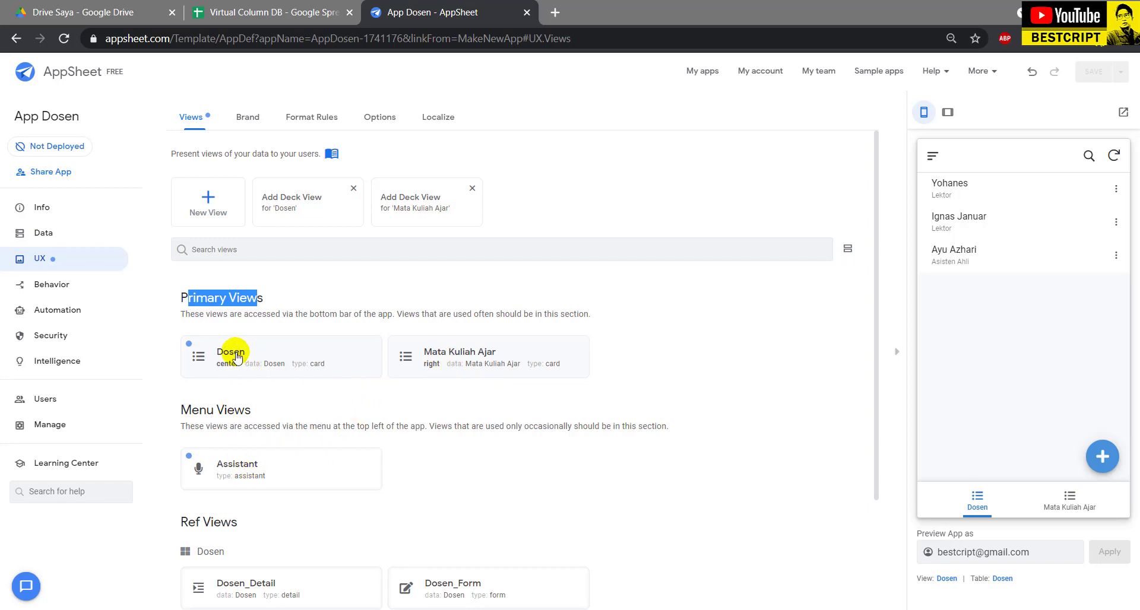
scroll(378, 480, "down", 3)
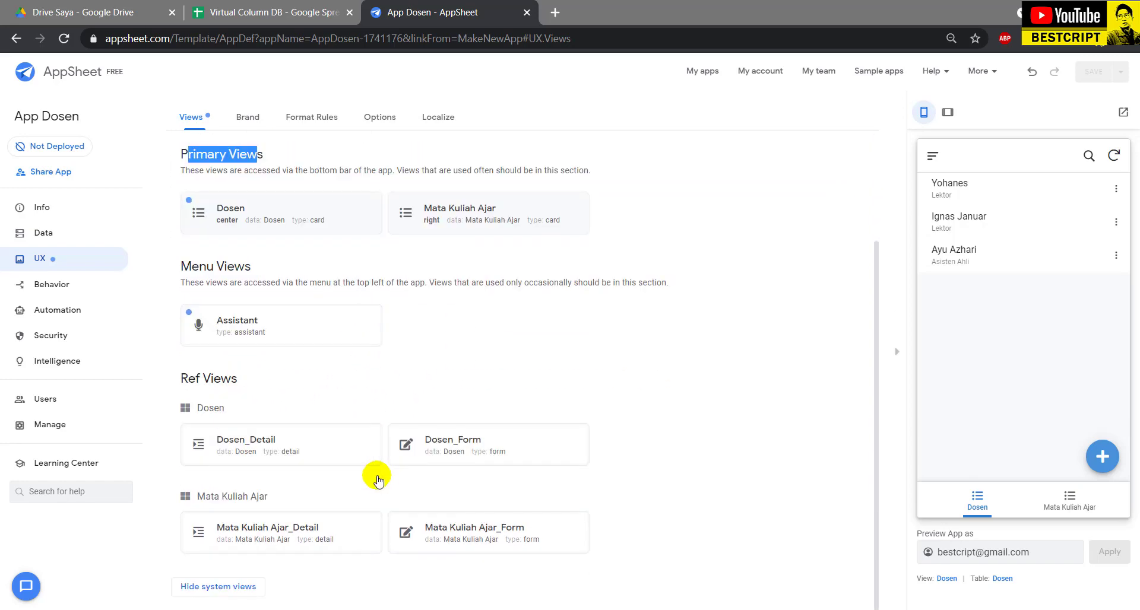
scroll(377, 476, "up", 3)
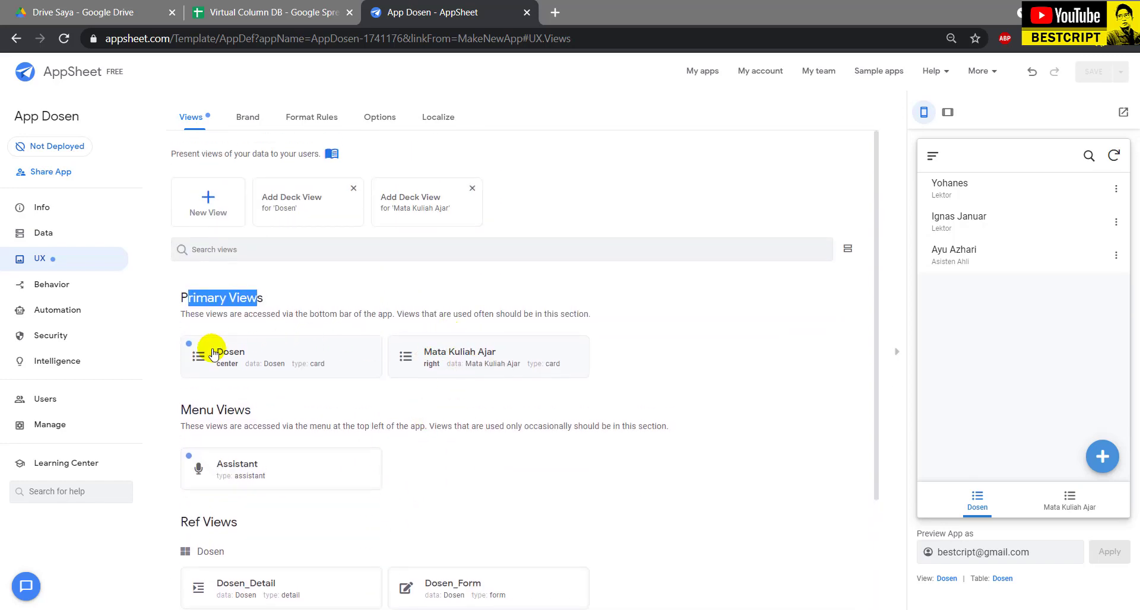
left_click(330, 300)
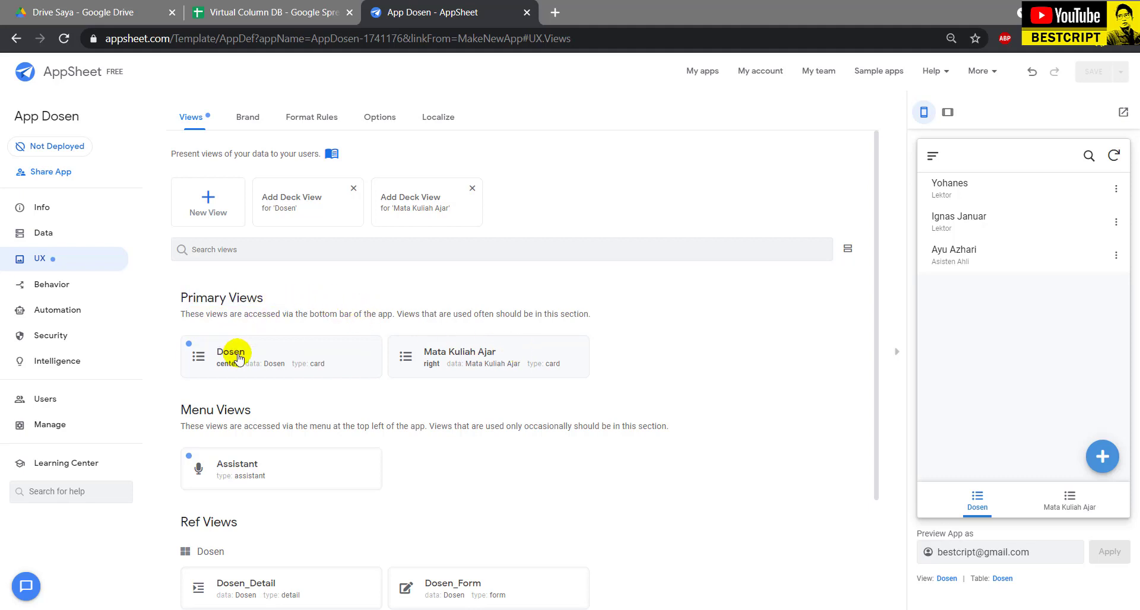
left_click(1077, 506)
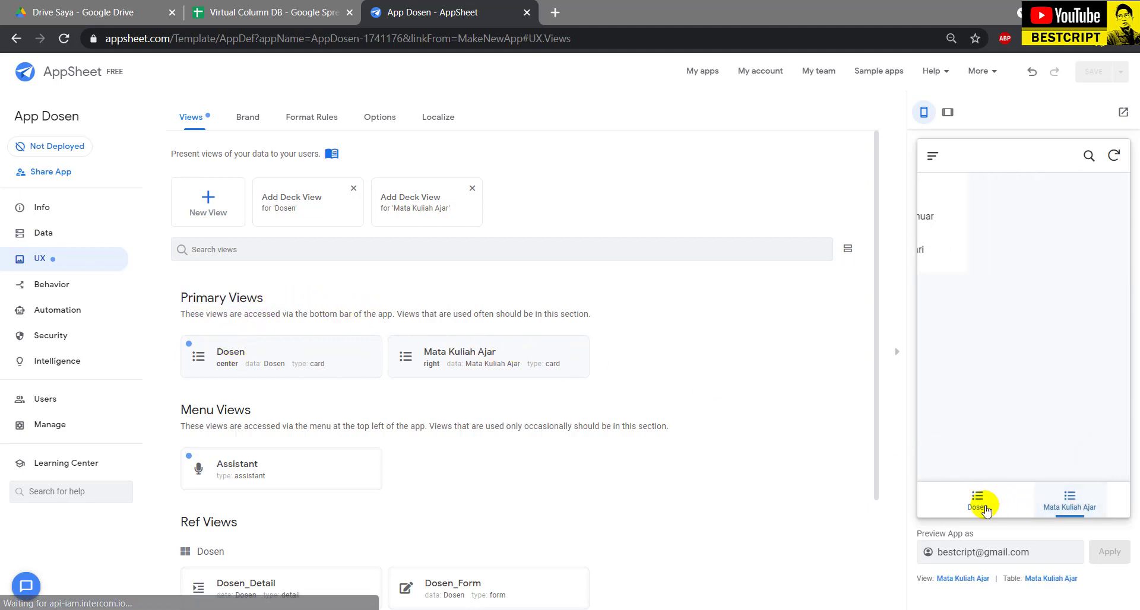
left_click(977, 502)
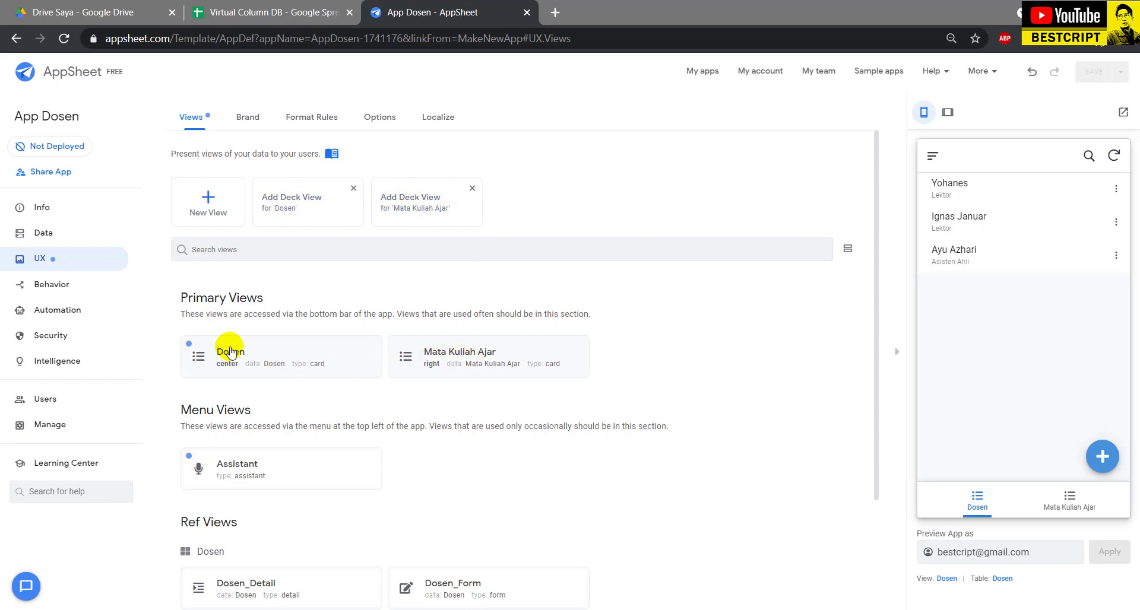
- Check the sheets of the Virtual Column DB spreadsheet, return to AppSheet and view the column structures of both tables
left_click(252, 9)
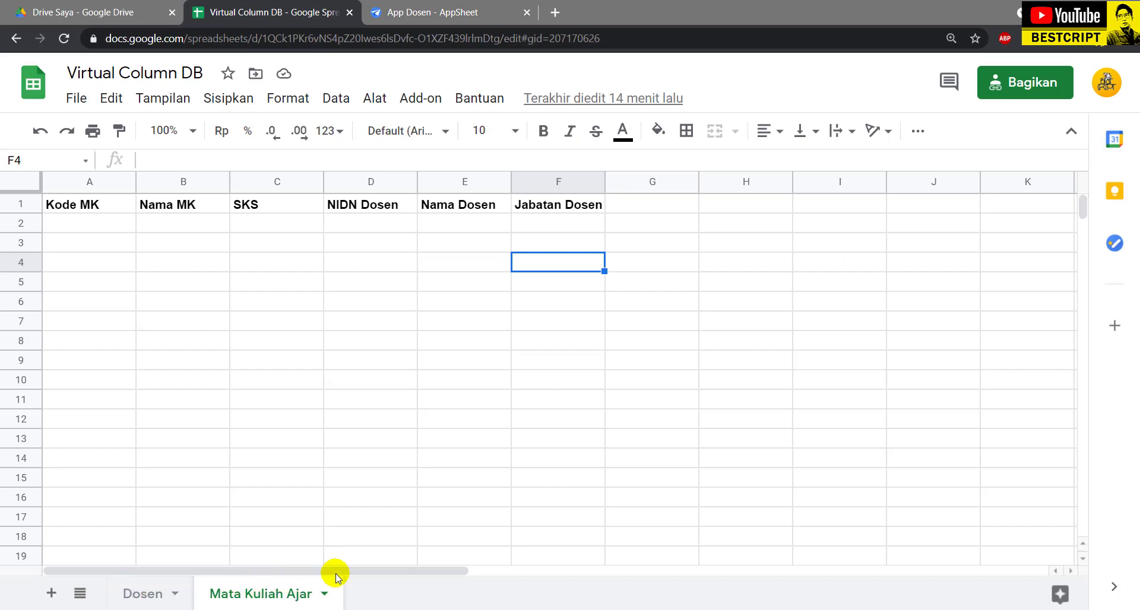
left_click(393, 6)
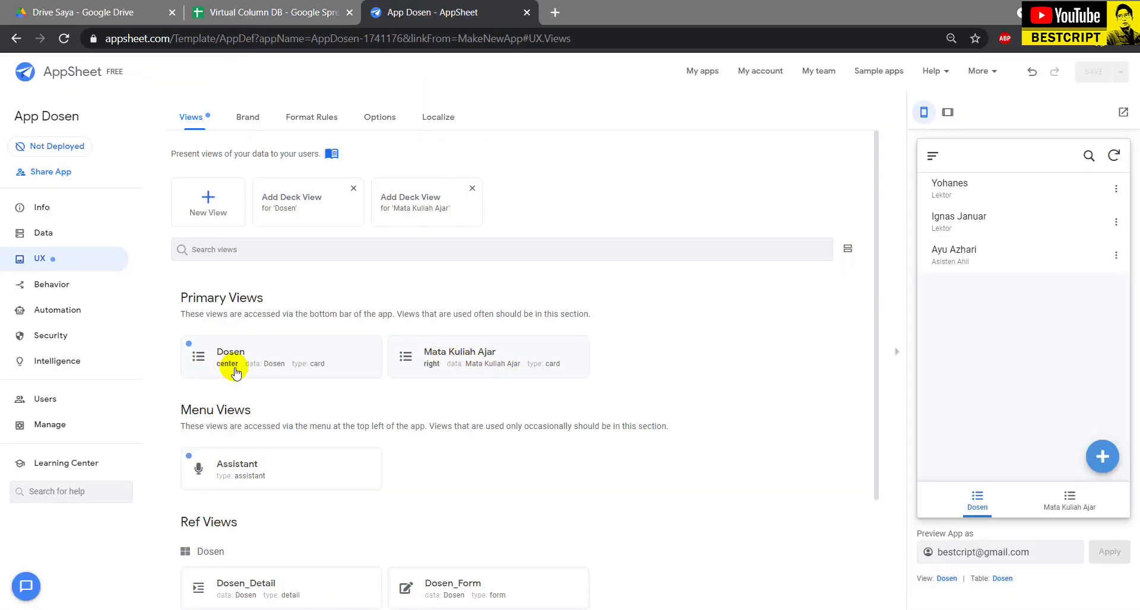
left_click(63, 236)
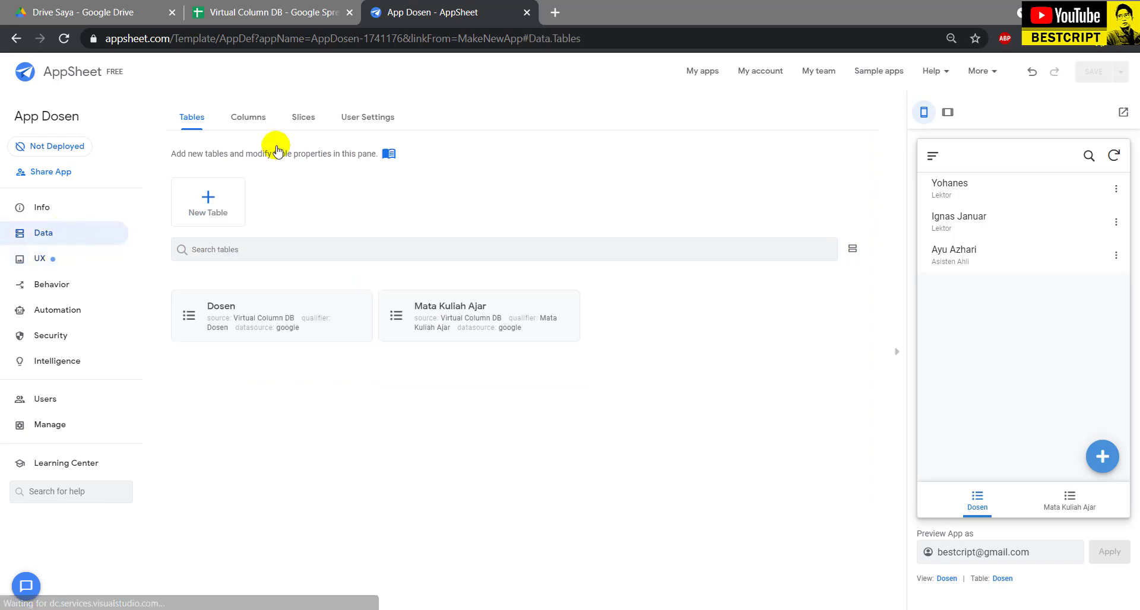
left_click(257, 116)
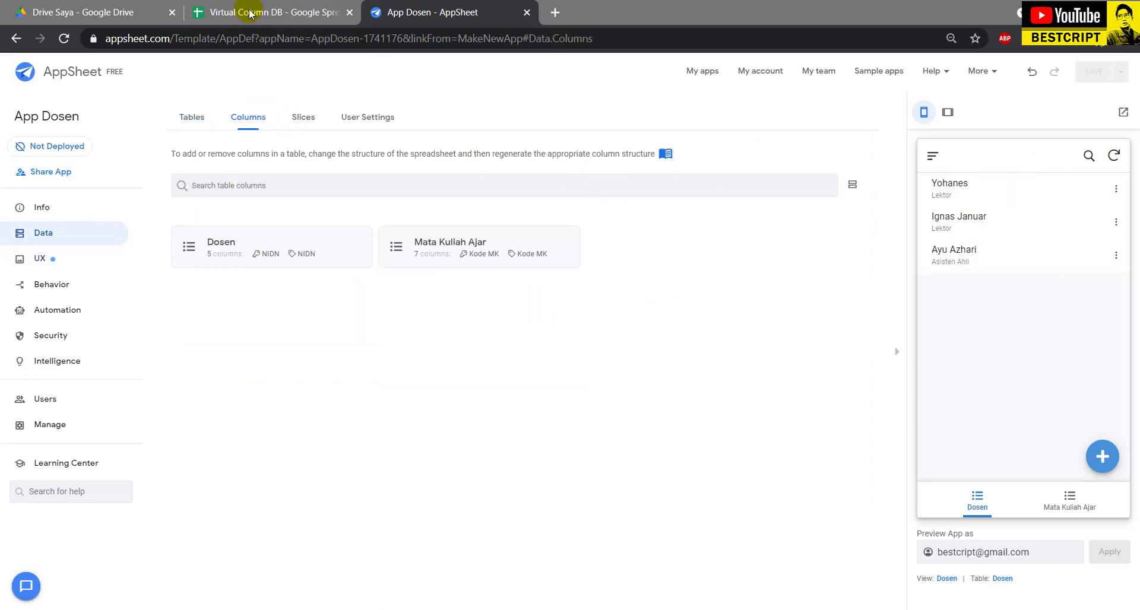
- Review the lecturer records on the spreadsheet's Dosen sheet, return to AppSheet and preview the Mata Kuliah Ajar and Dosen views
left_click(284, 7)
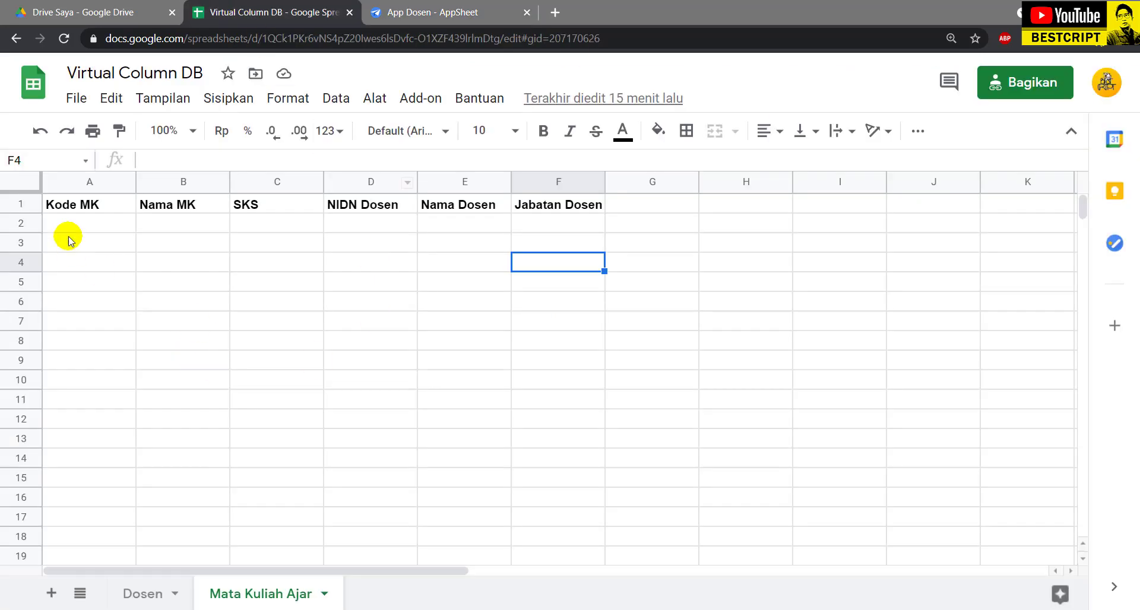
left_click(130, 595)
left_click_drag(76, 223, 371, 282)
left_click(429, 7)
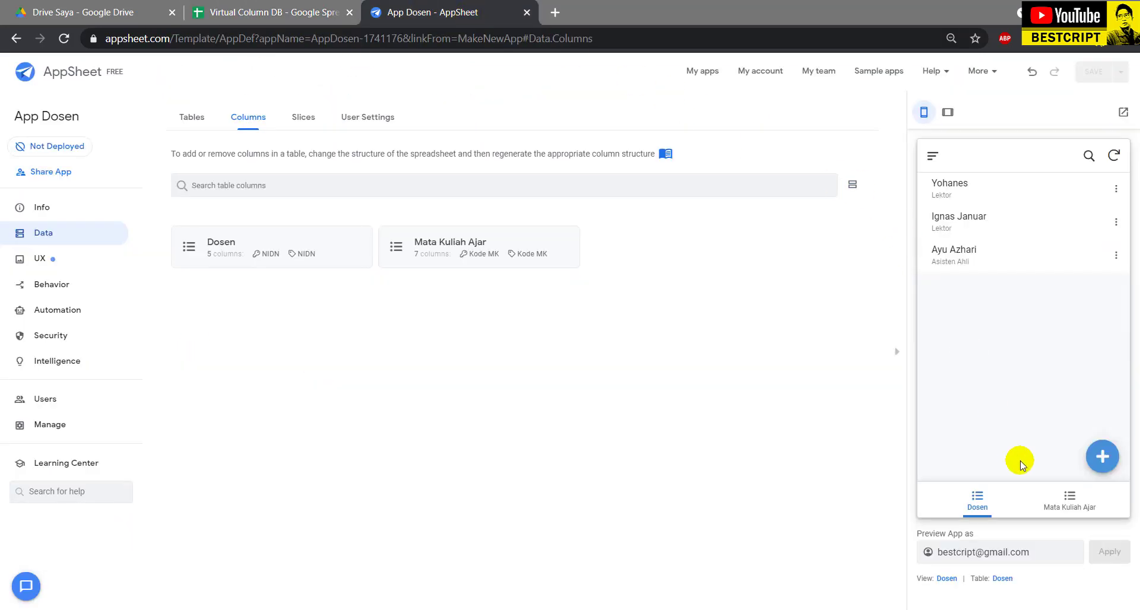
left_click(1056, 498)
left_click(979, 503)
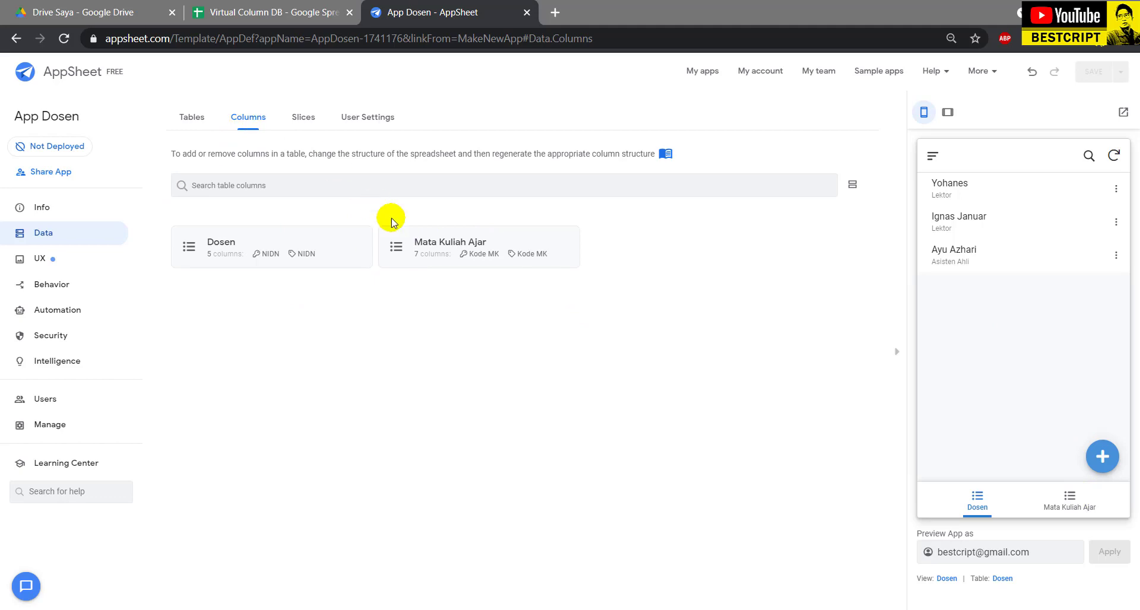
- Set the type of the NIDN Dosen column in the Mata Kuliah Ajar table to Ref
left_click(42, 233)
left_click(249, 117)
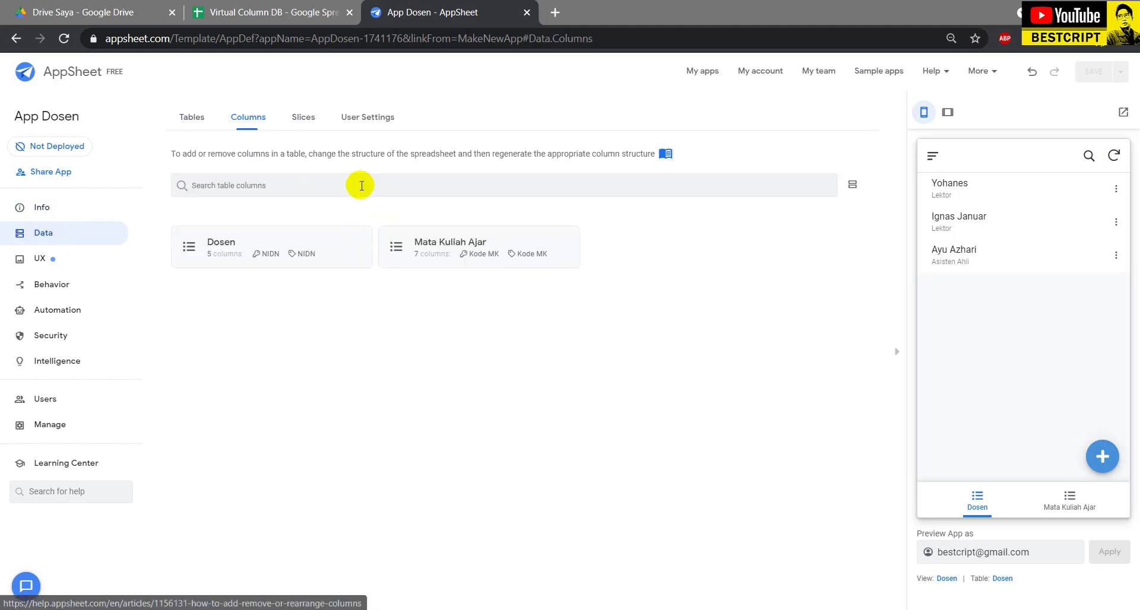
left_click(446, 237)
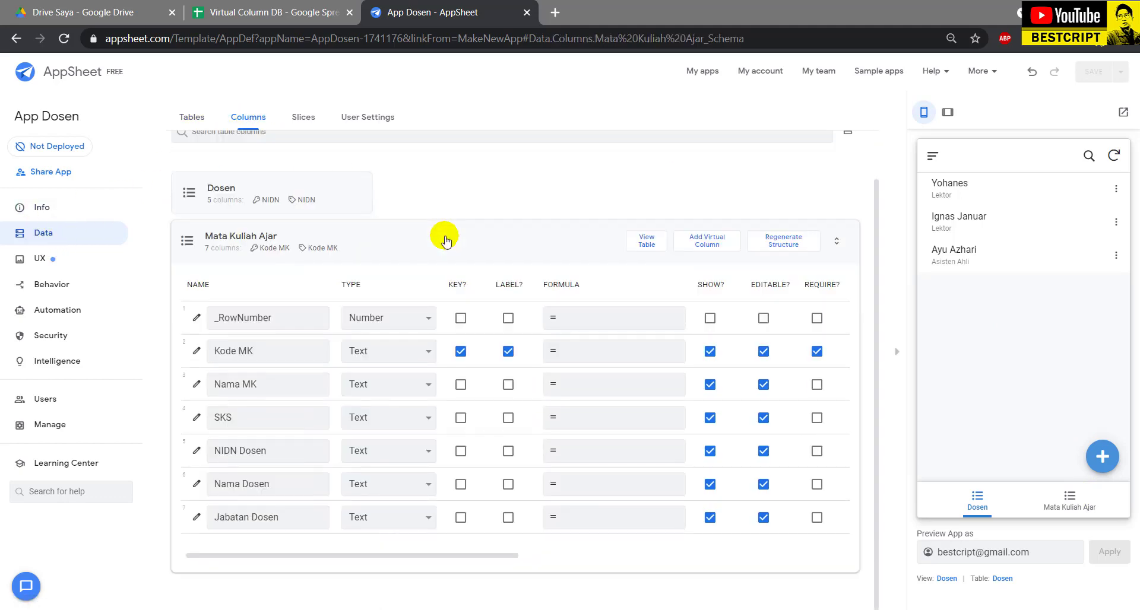
left_click(380, 456)
scroll(377, 451, "down", 1)
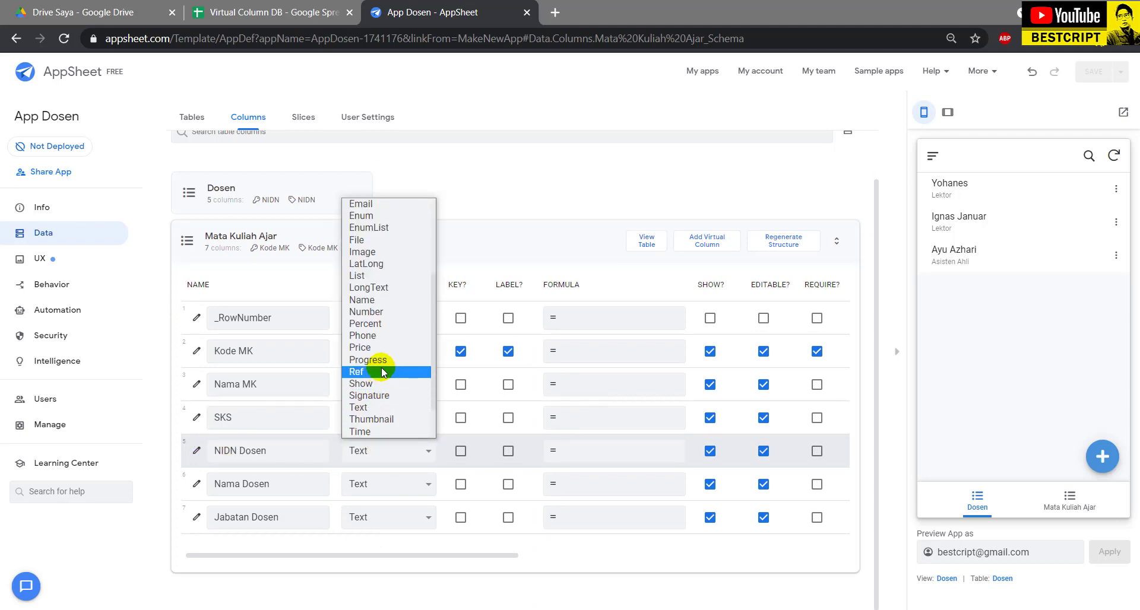
left_click(382, 372)
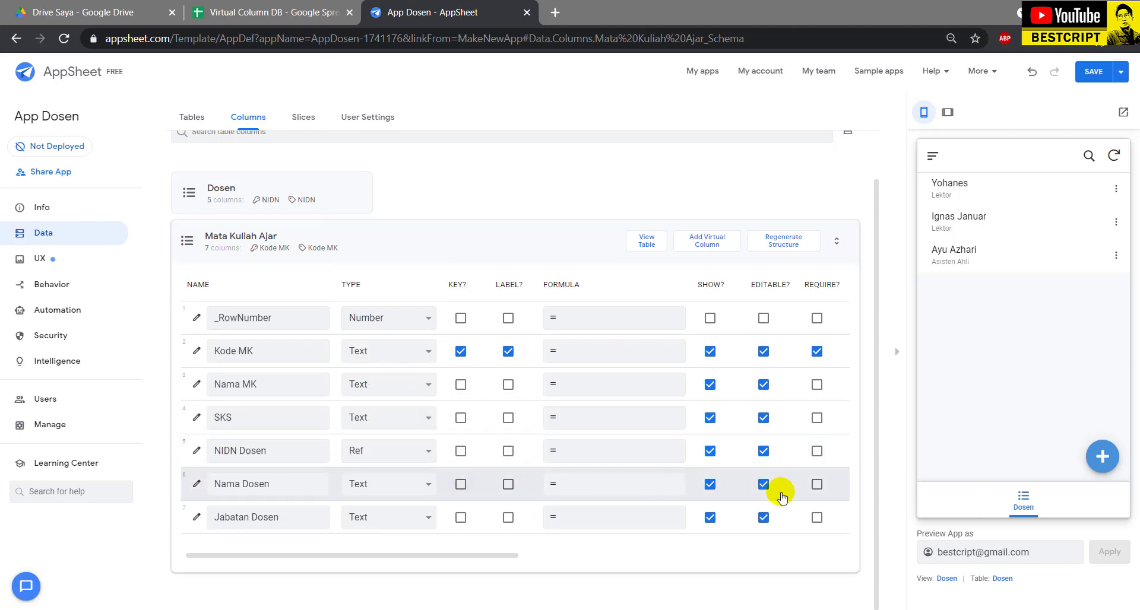
- Open the NIDN Dosen column's settings and set its reference source table to Dosen
left_click(197, 452)
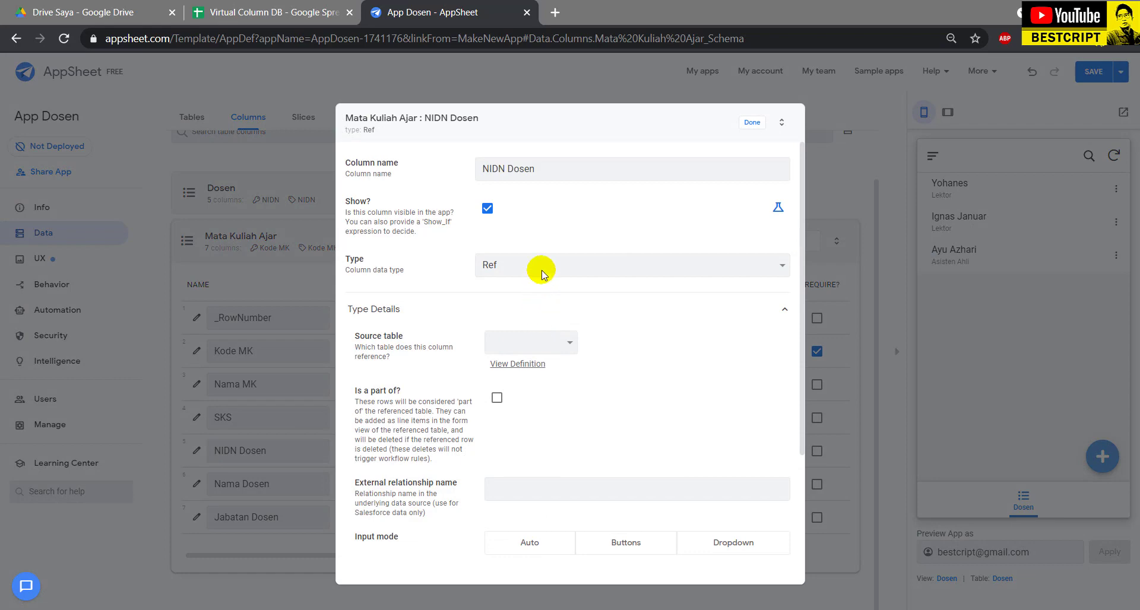
left_click(531, 344)
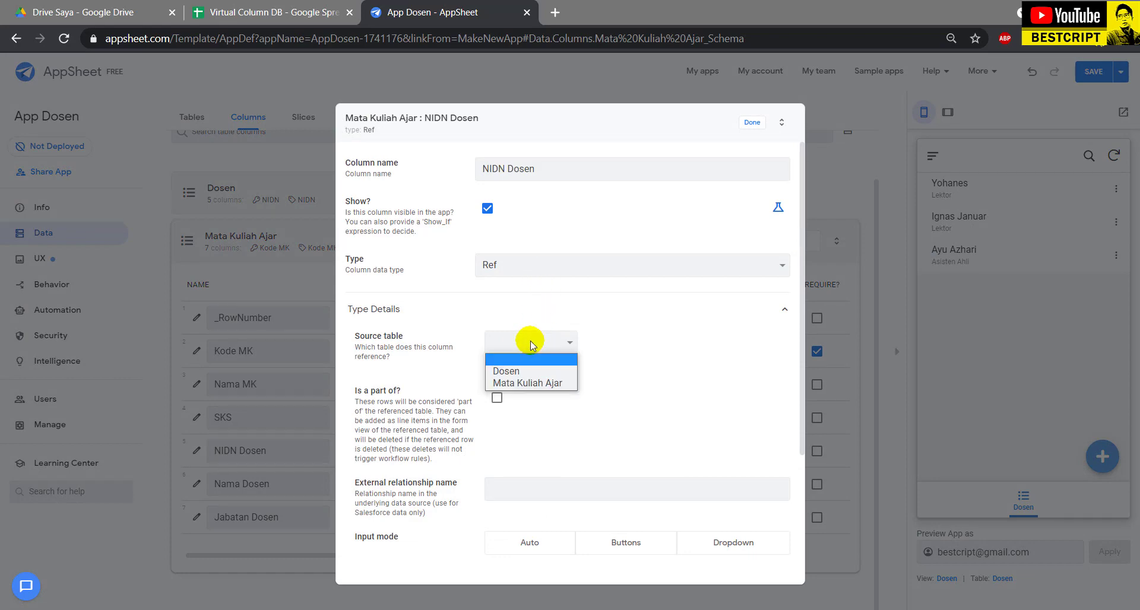
left_click(524, 374)
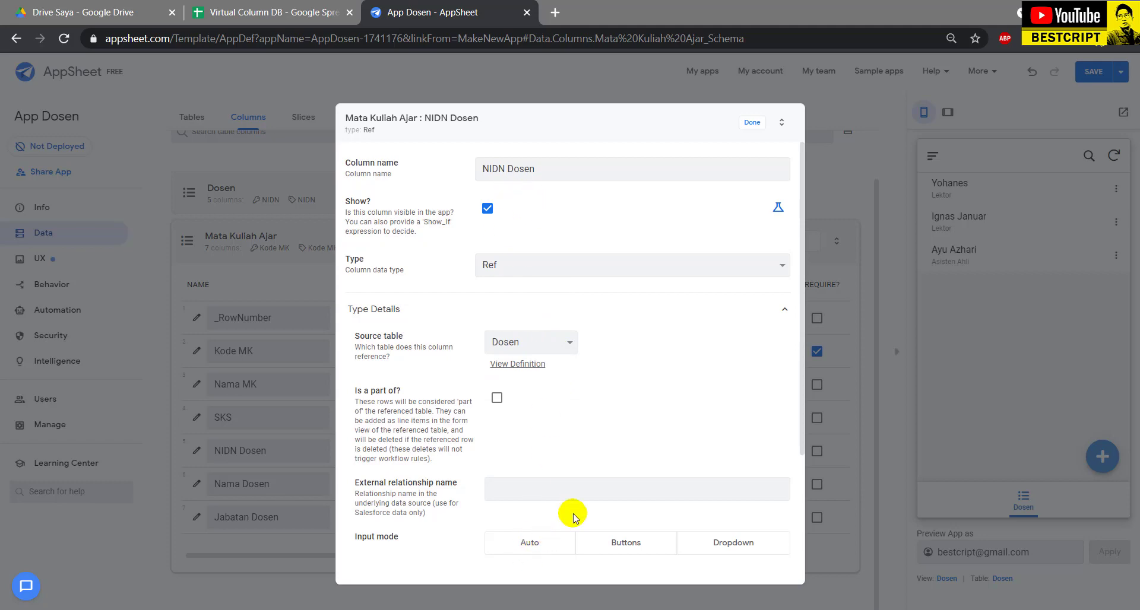
- Confirm the NIDN Dosen column settings and bring up the Mata Kuliah Ajar view in the app preview
left_click(752, 123)
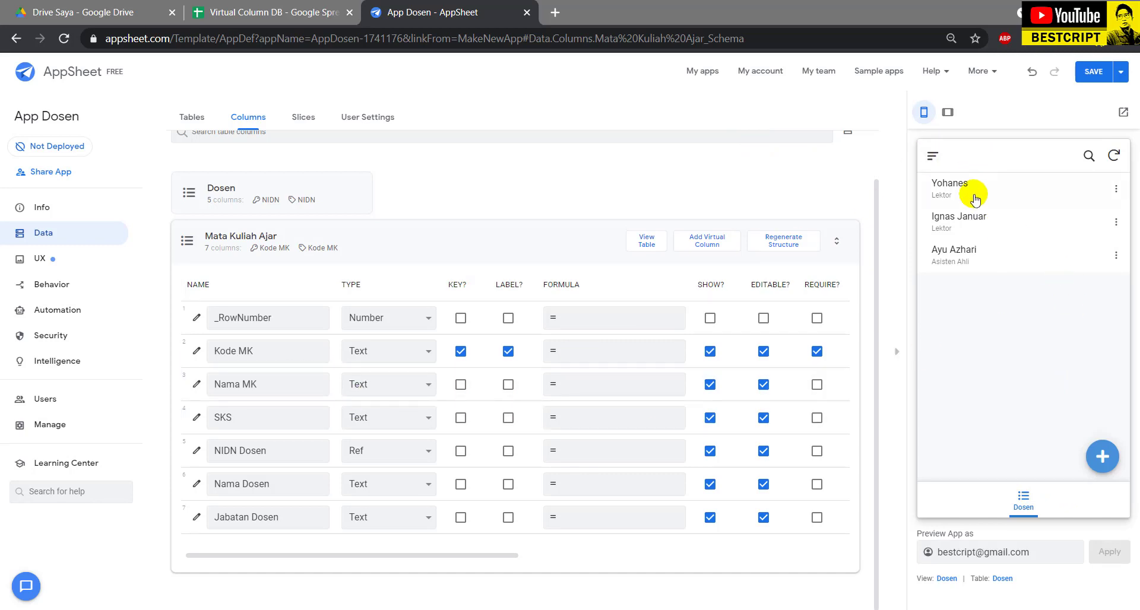
left_click(934, 156)
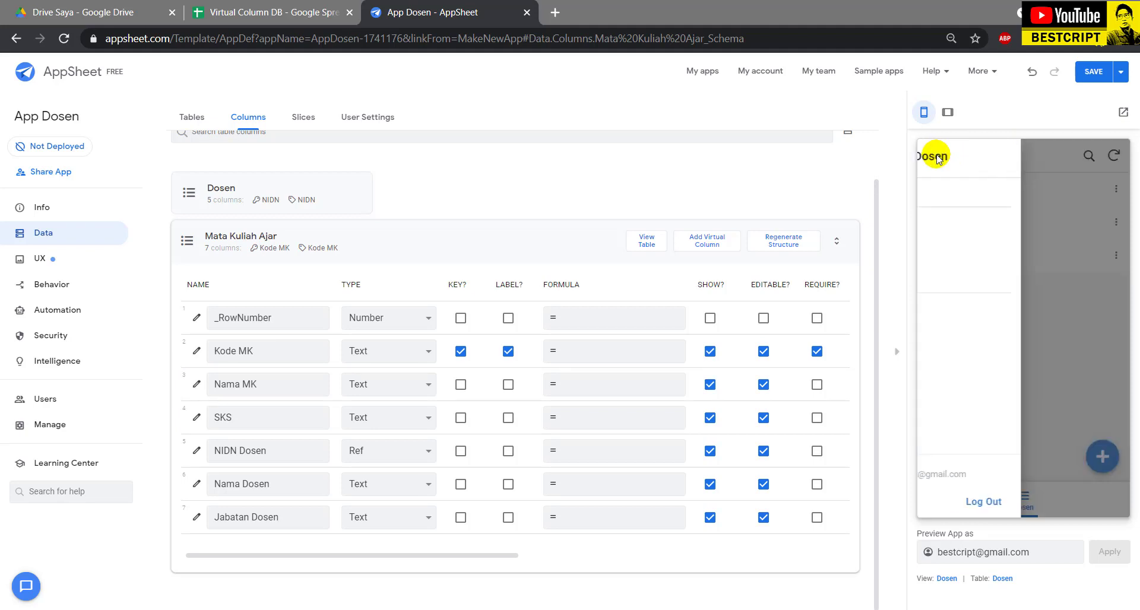
left_click(1104, 240)
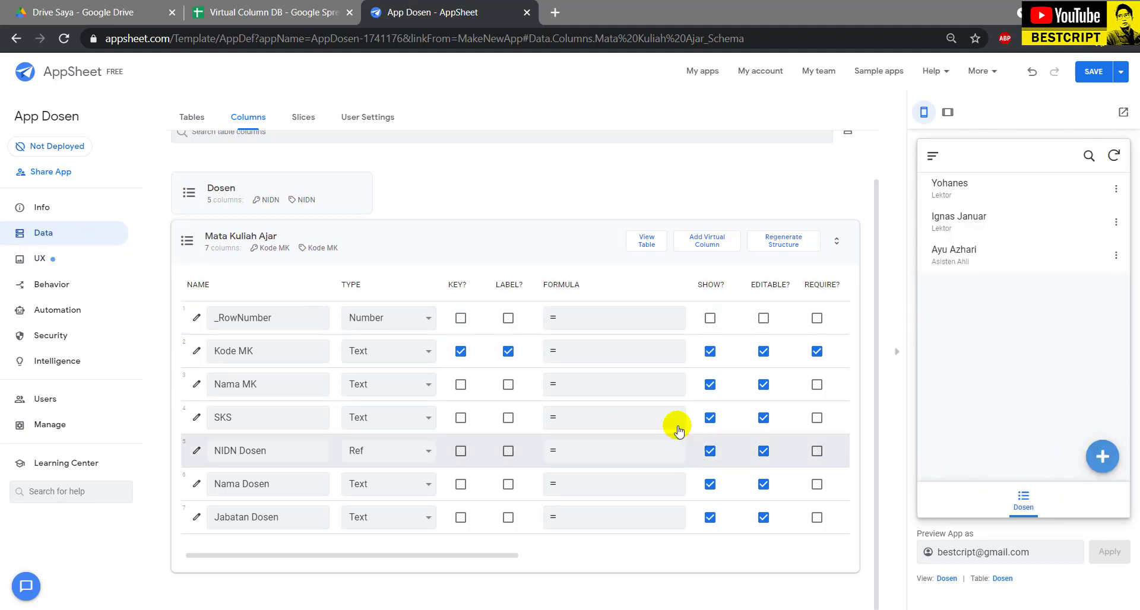
left_click(66, 257)
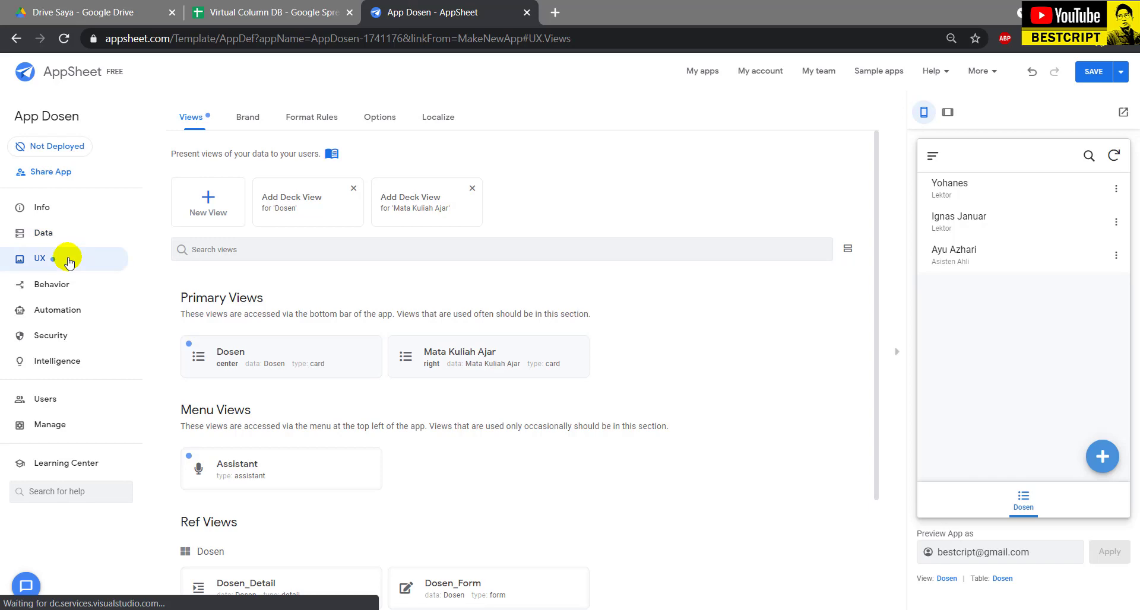
left_click(439, 355)
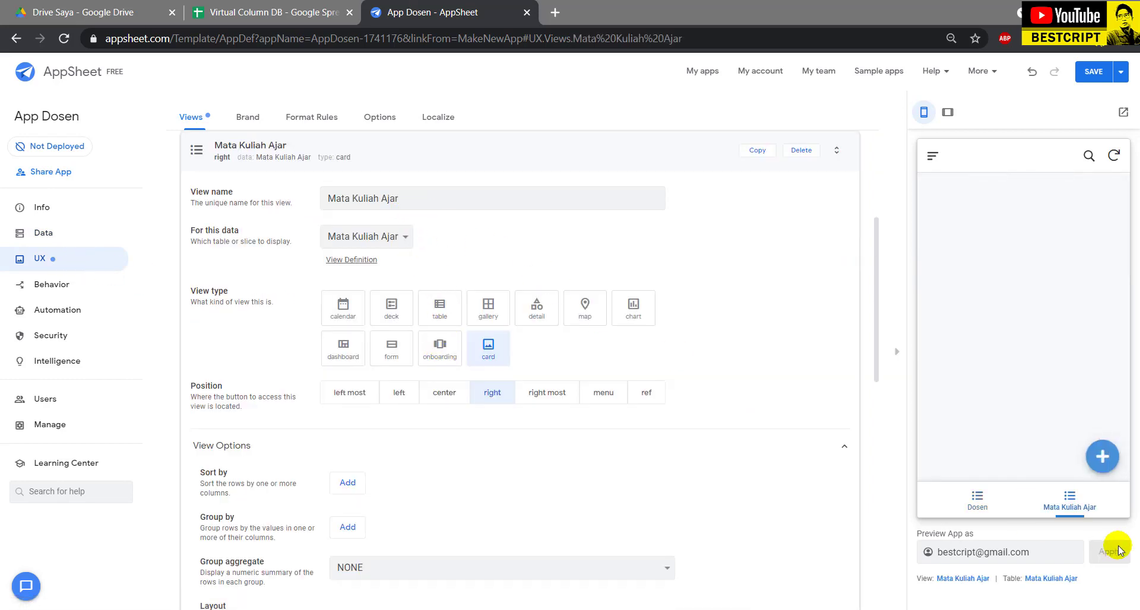
scroll(428, 264, "up", 3)
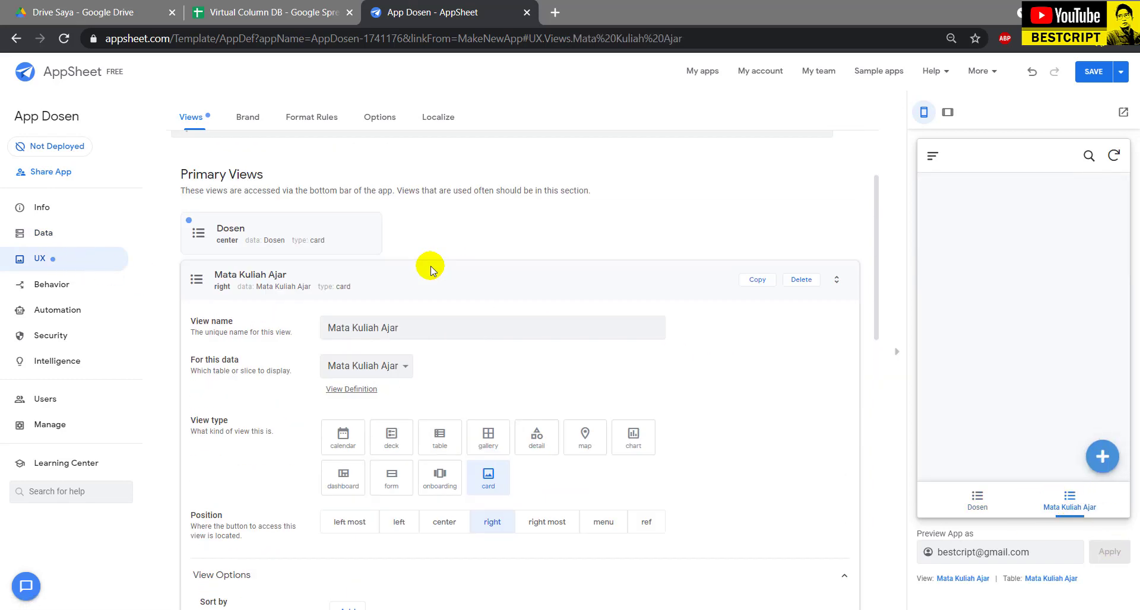
left_click(285, 287)
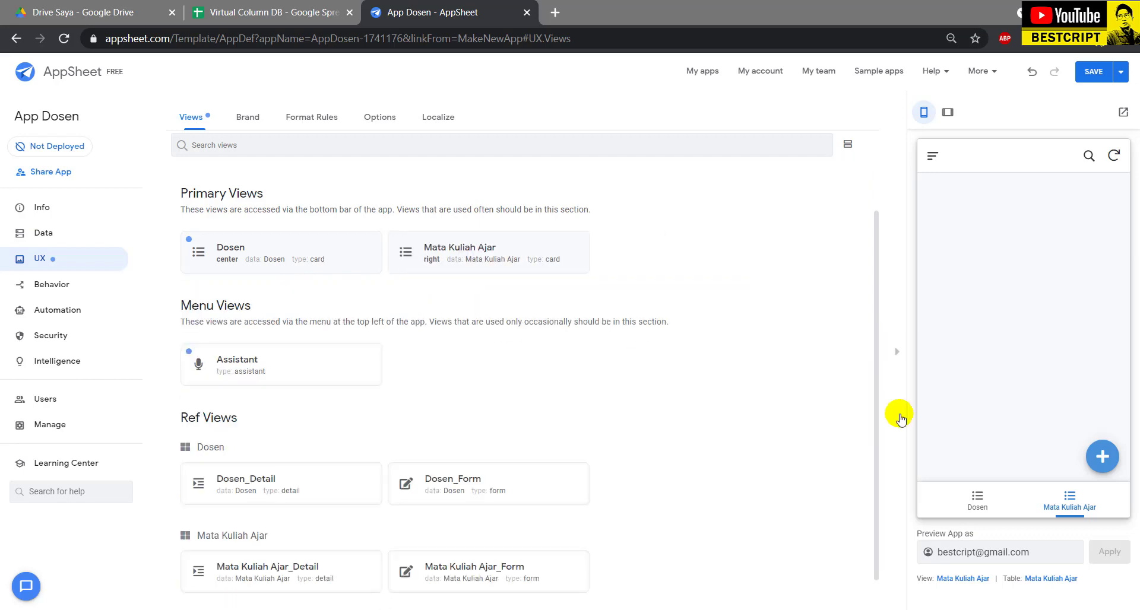
- Start a new Mata Kuliah Ajar entry in the preview and check the choices offered for NIDN Dosen
left_click(1101, 458)
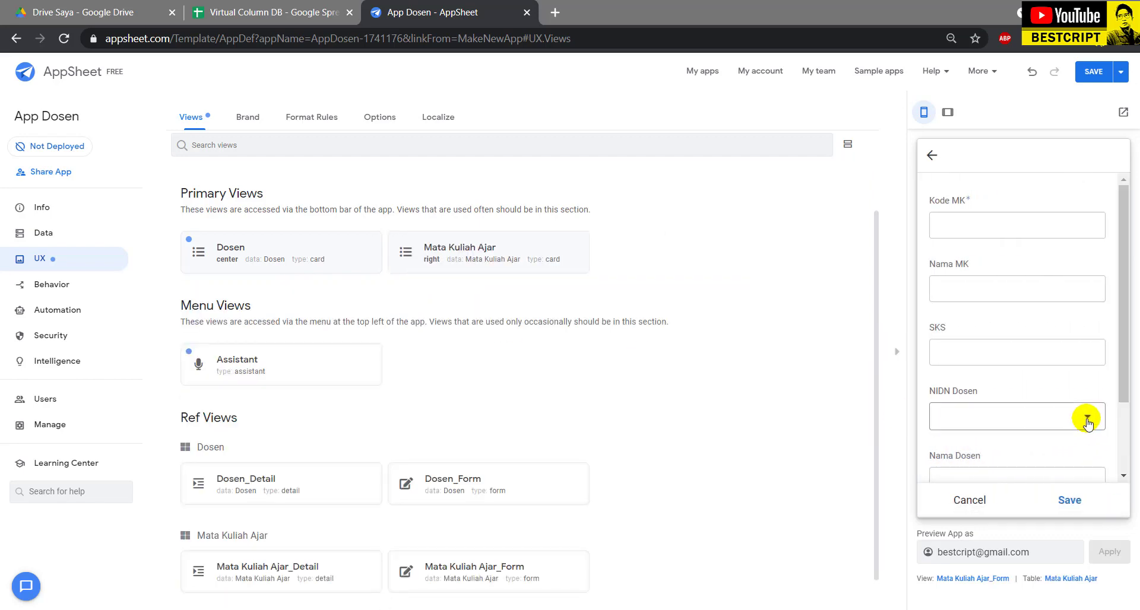
left_click(1021, 414)
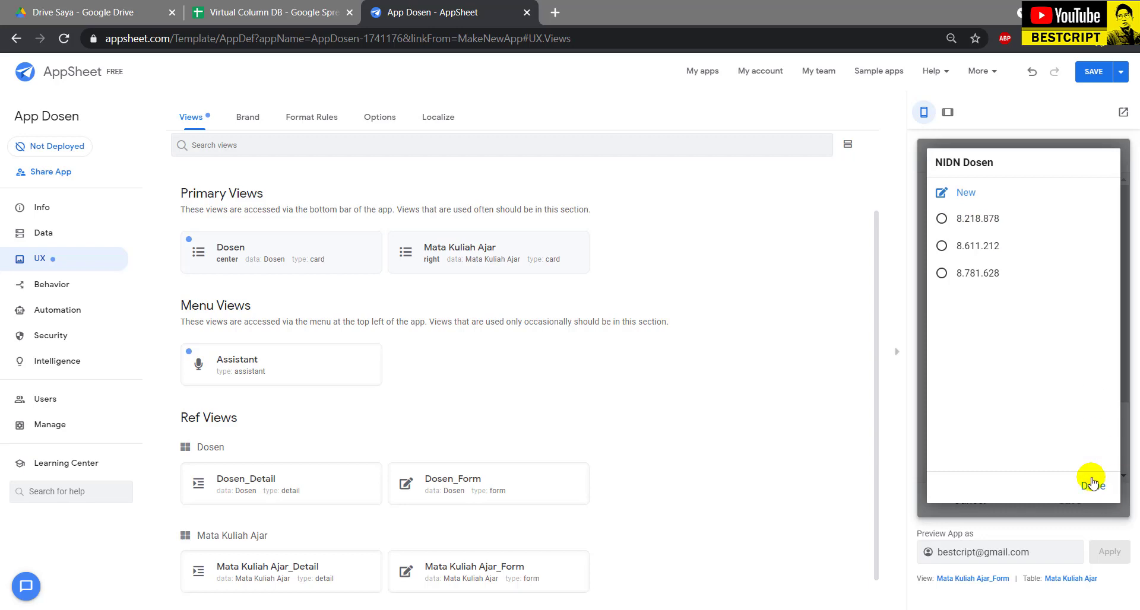
left_click(1093, 482)
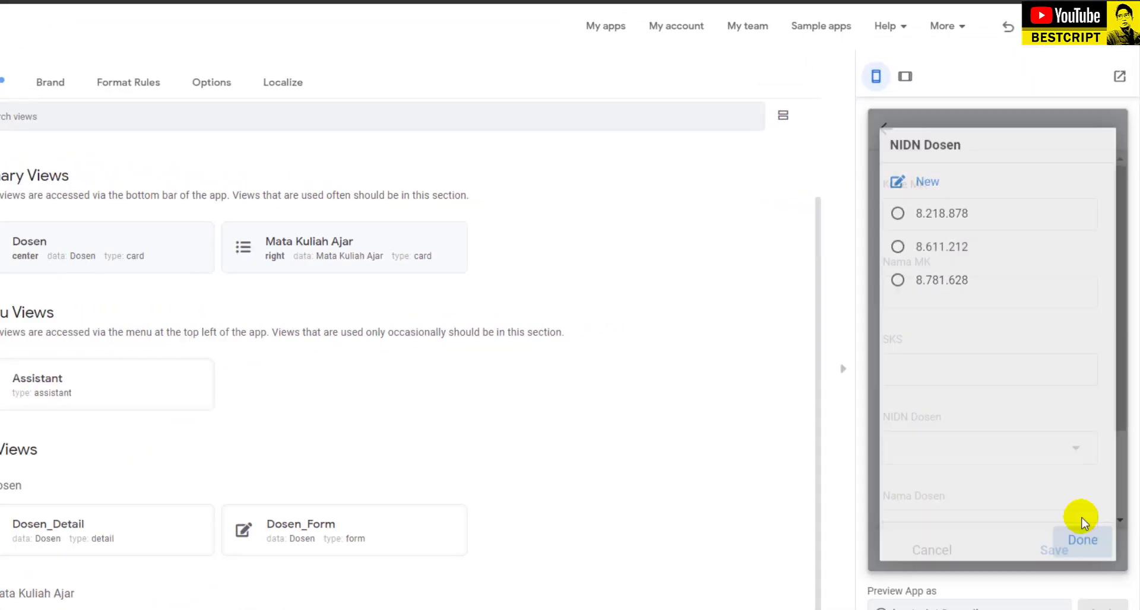
- Set the type of the NIDN column in the Dosen table to Text
left_click(55, 236)
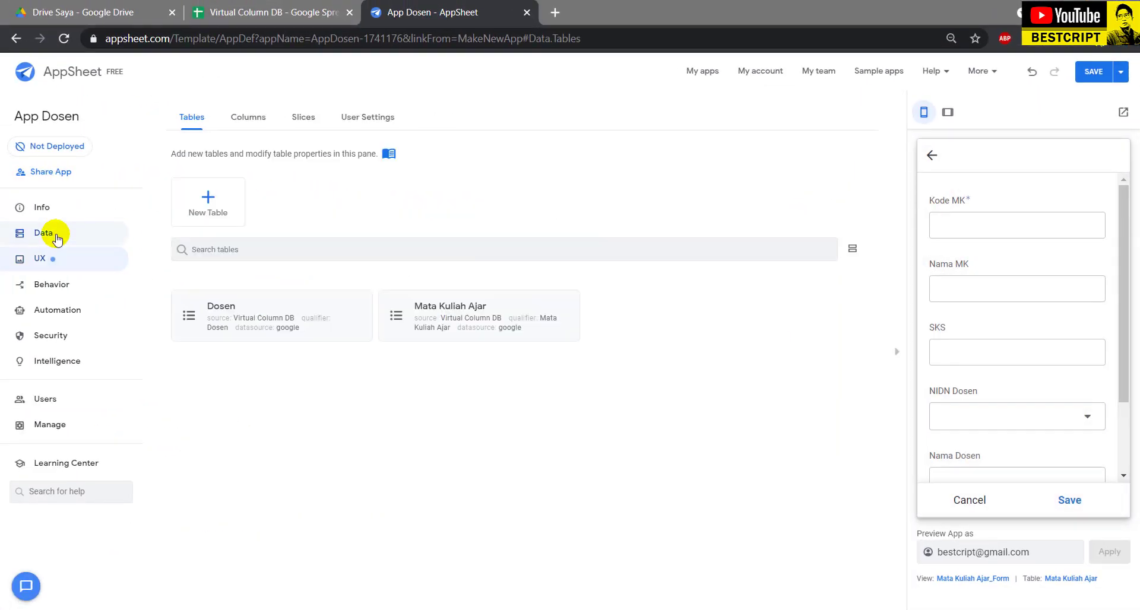
left_click(253, 118)
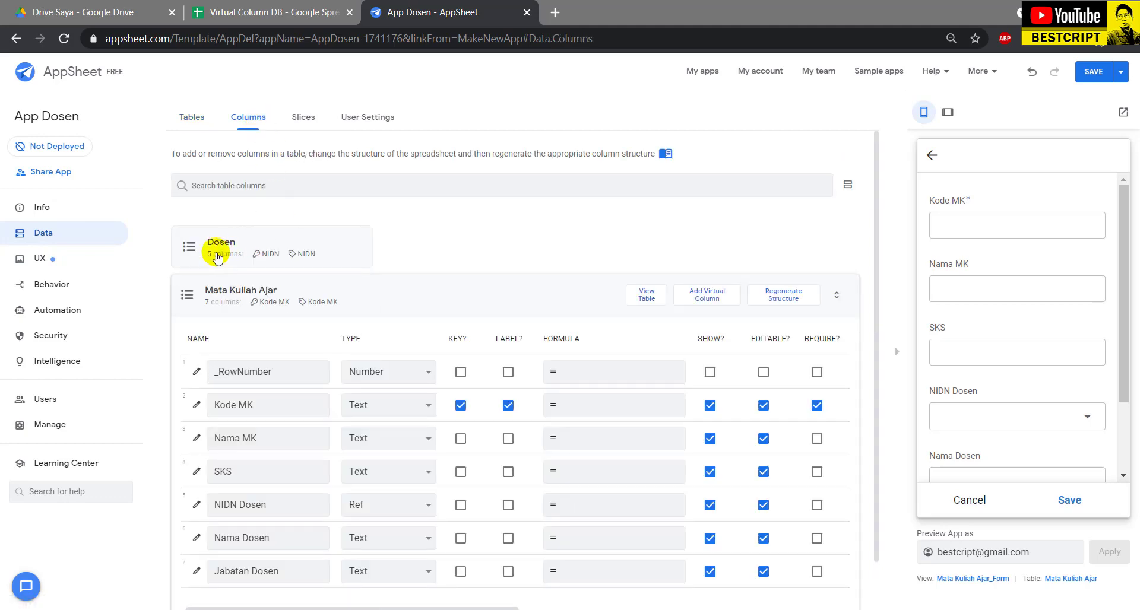
left_click(220, 246)
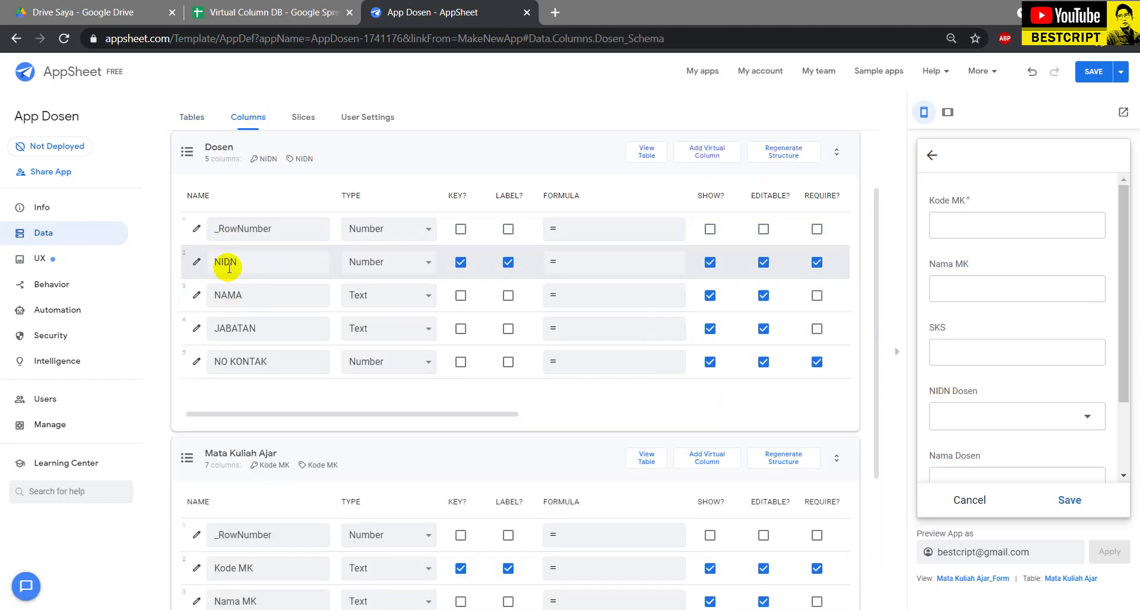
left_click(375, 267)
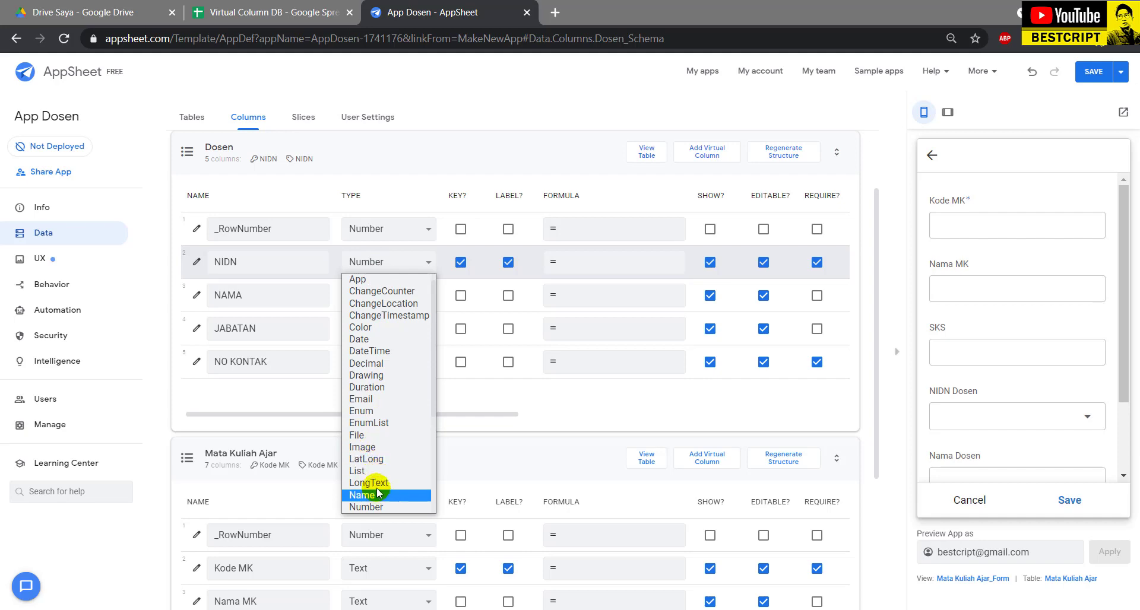
scroll(379, 474, "down", 3)
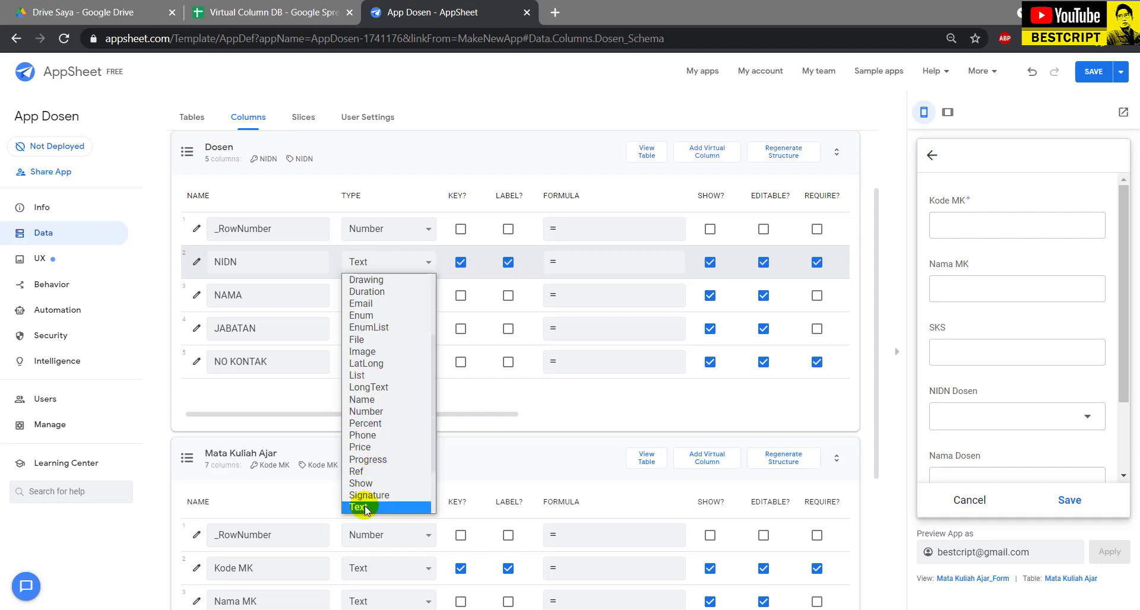
left_click(364, 438)
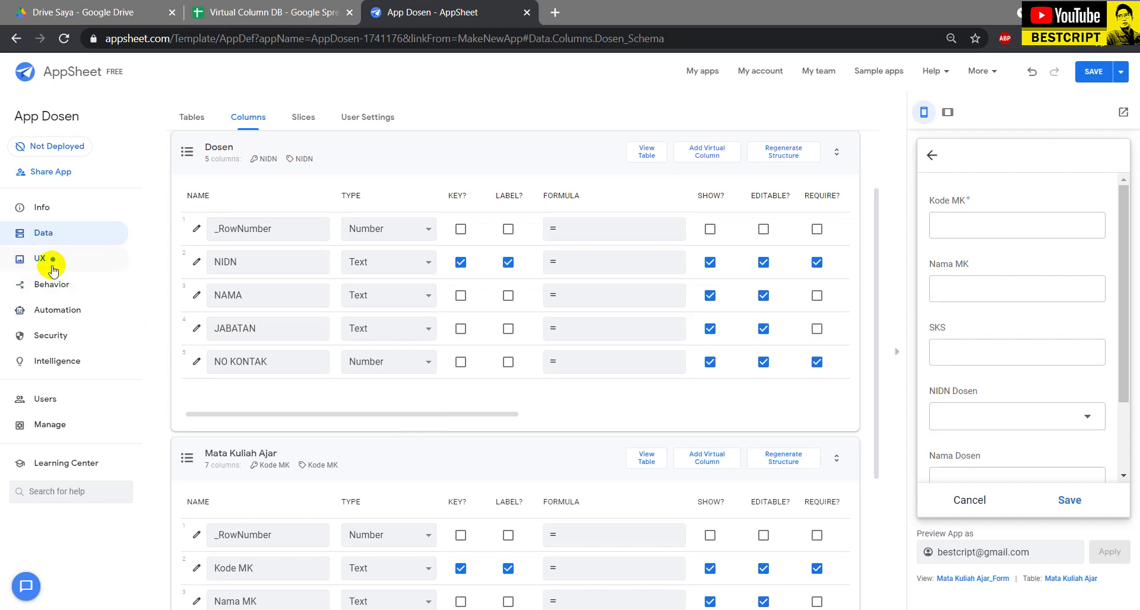
- Choose the first NIDN in the preview's test entry, check the Nama Dosen and Jabatan Dosen fields, and cancel the entry
left_click(1001, 408)
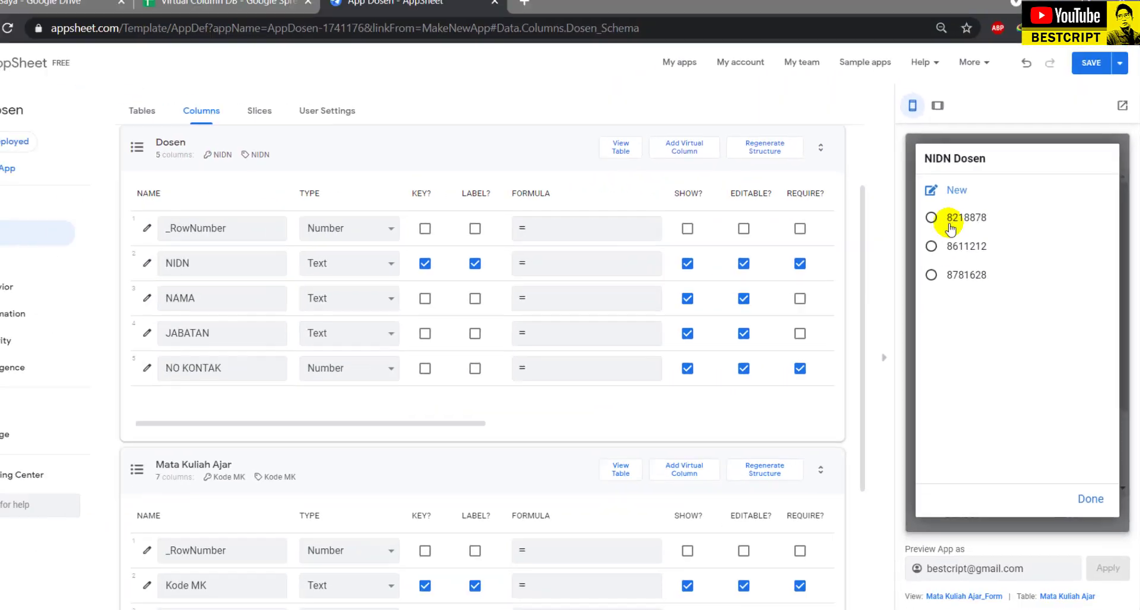
left_click(857, 205)
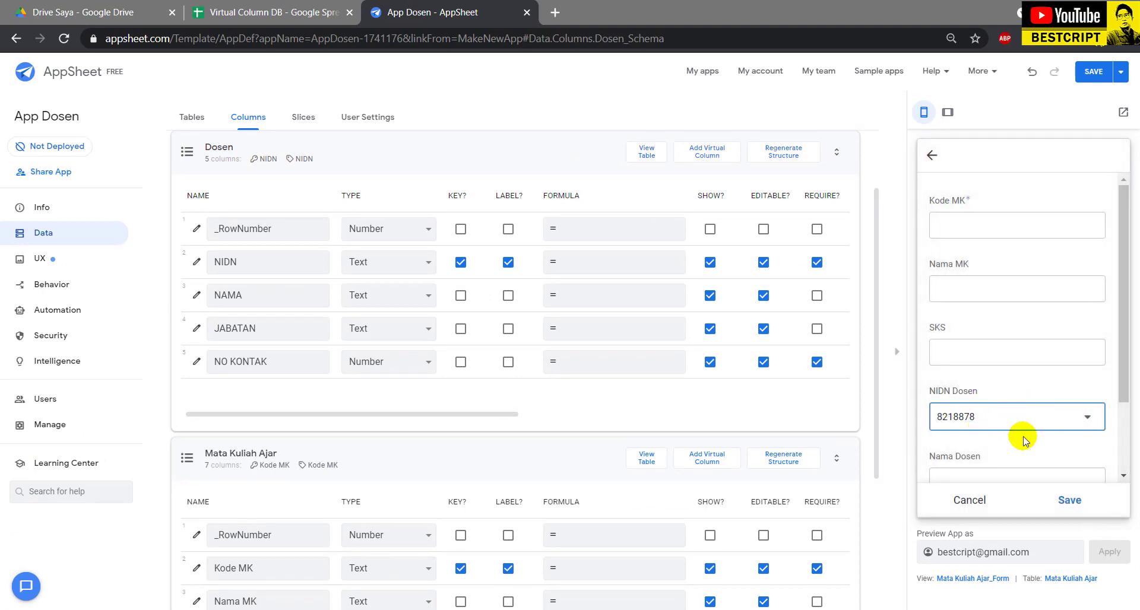
scroll(1022, 440, "down", 2)
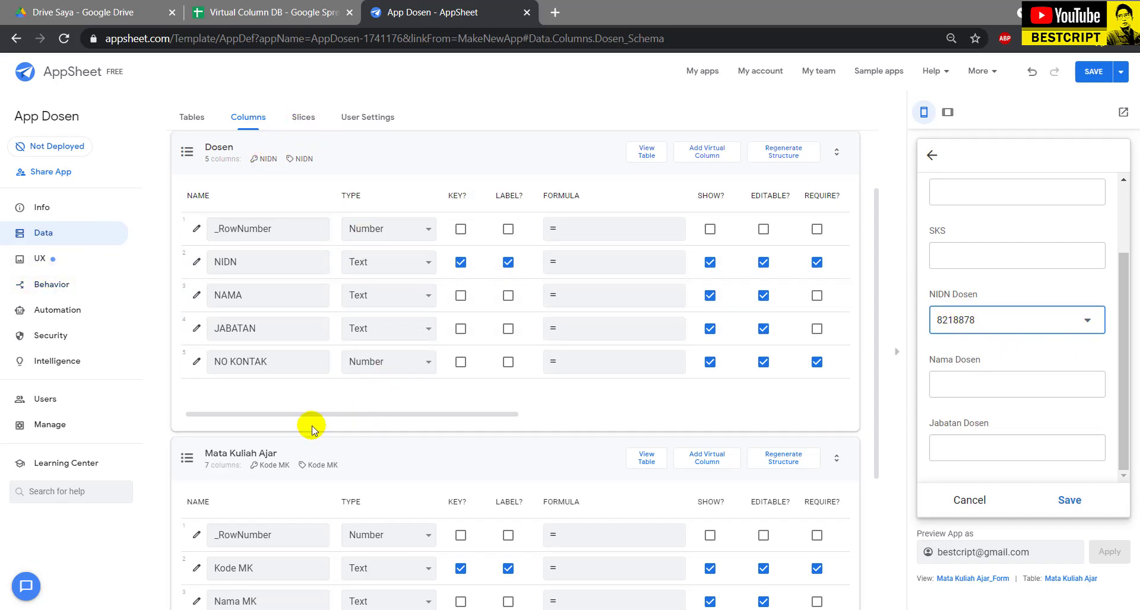
scroll(296, 415, "down", 3)
scroll(311, 360, "up", 4)
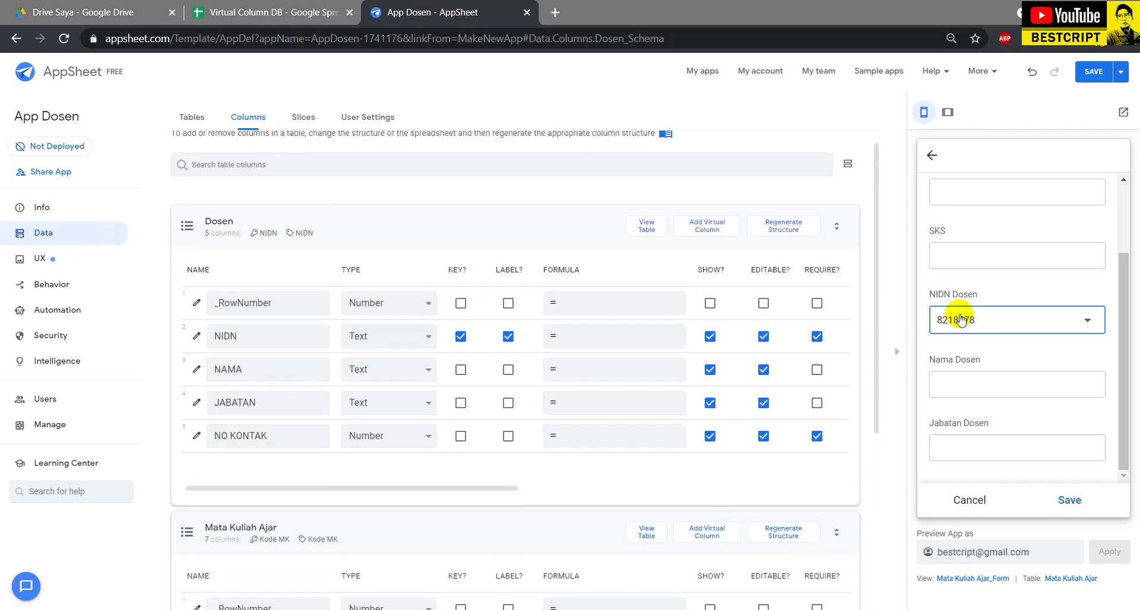
left_click(967, 500)
left_click(1084, 502)
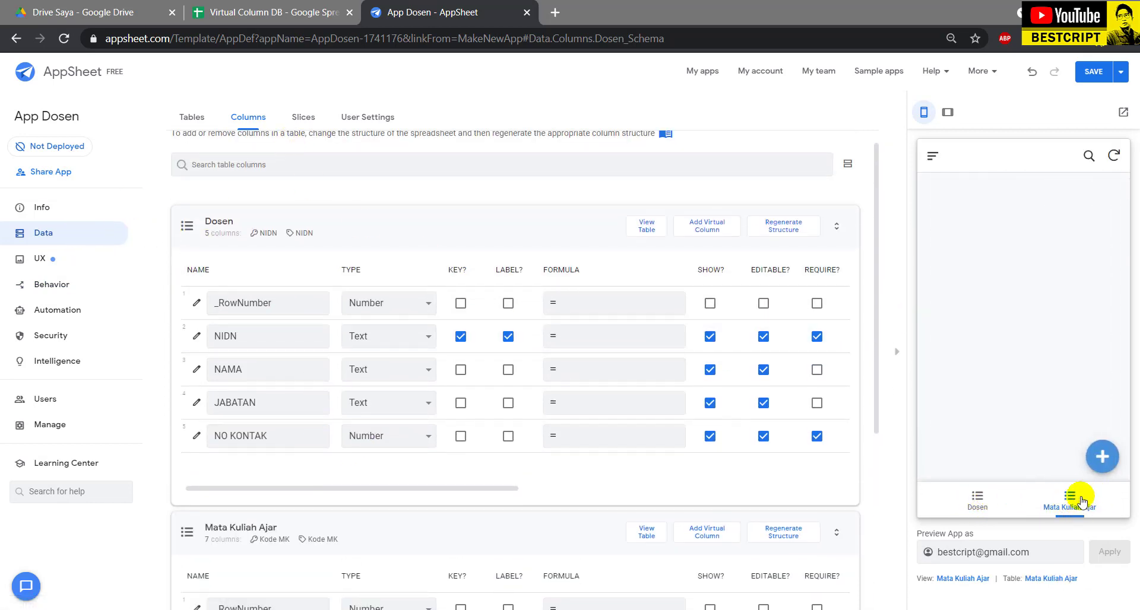
- Preview the Dosen view and review the column types of the Mata Kuliah Ajar table
left_click(977, 501)
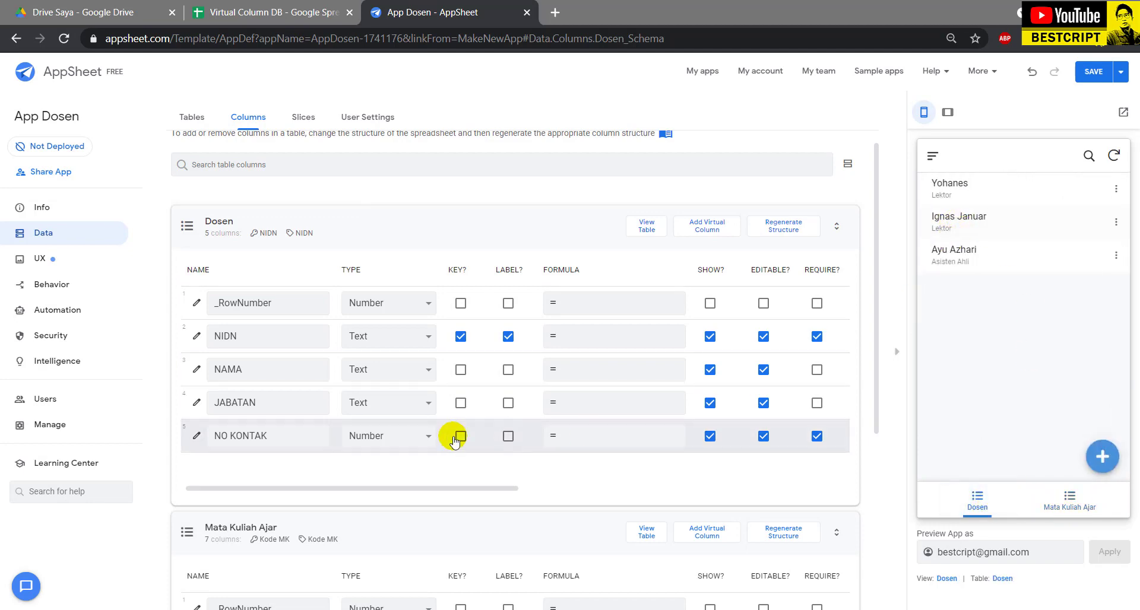
left_click(380, 526)
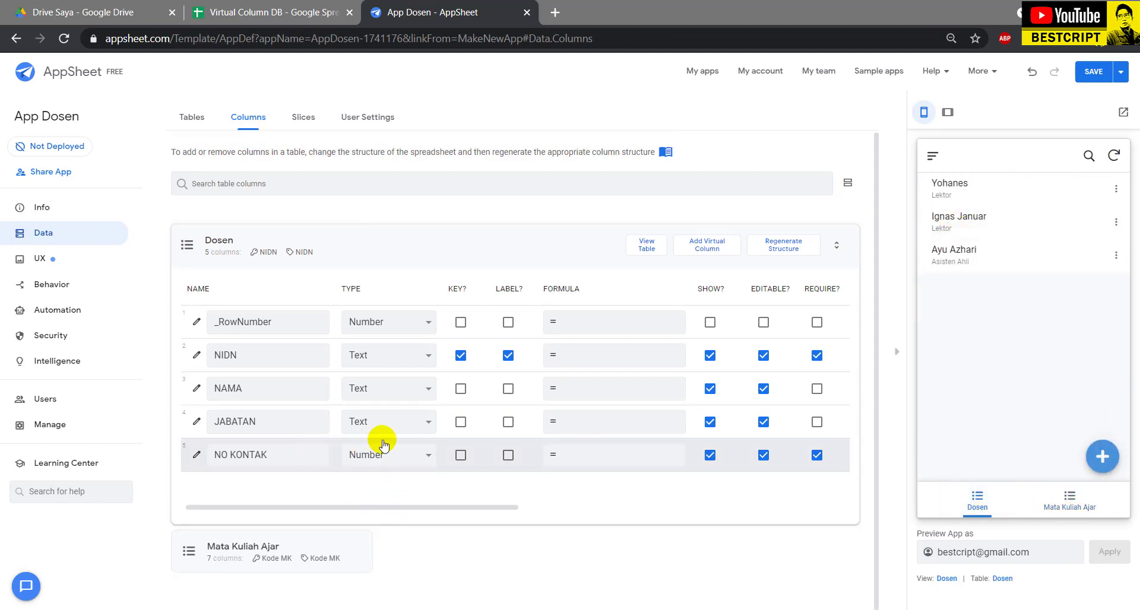
left_click(196, 229)
left_click(37, 235)
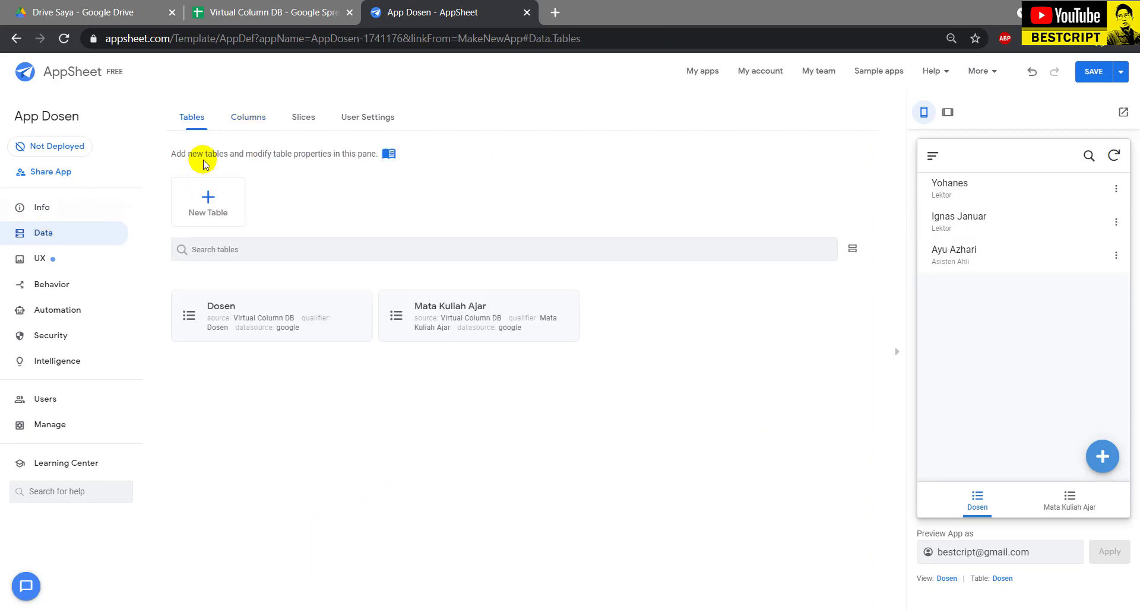
left_click(248, 117)
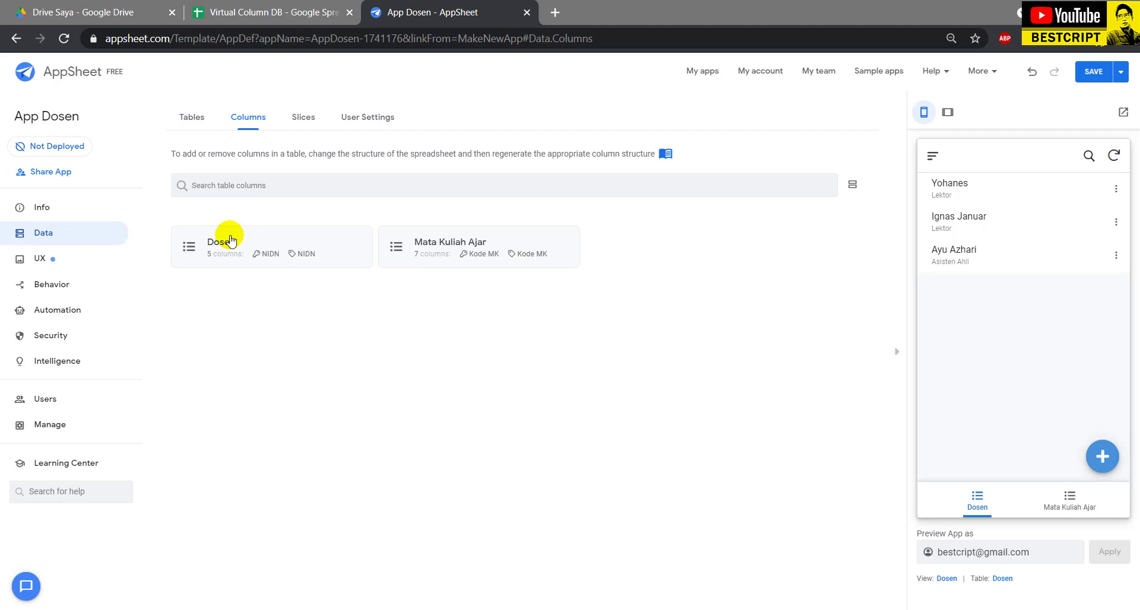
left_click(426, 239)
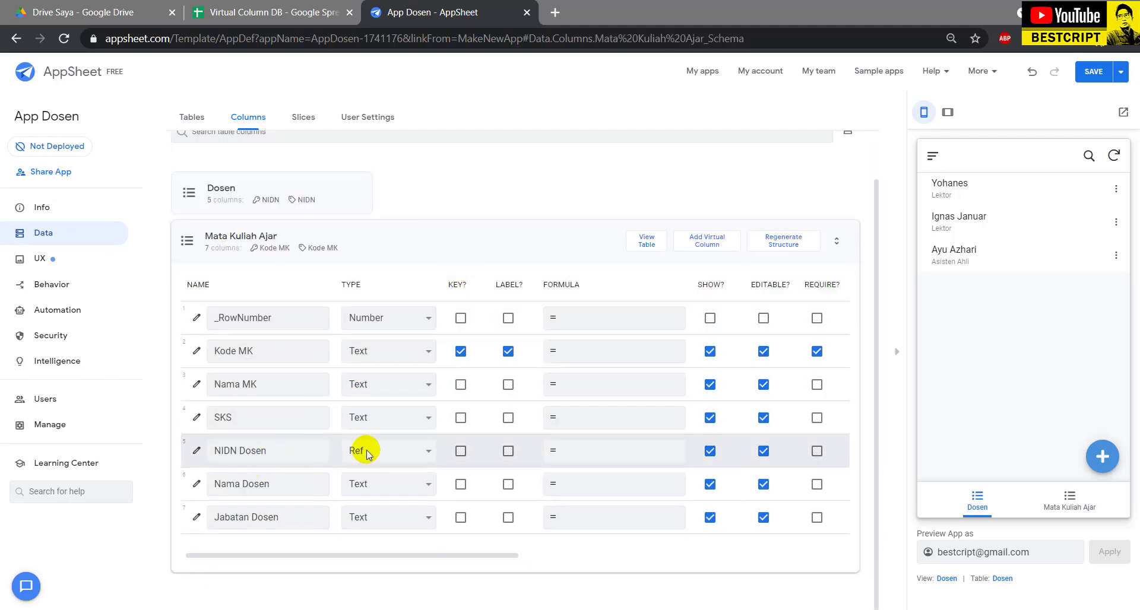
left_click(382, 233)
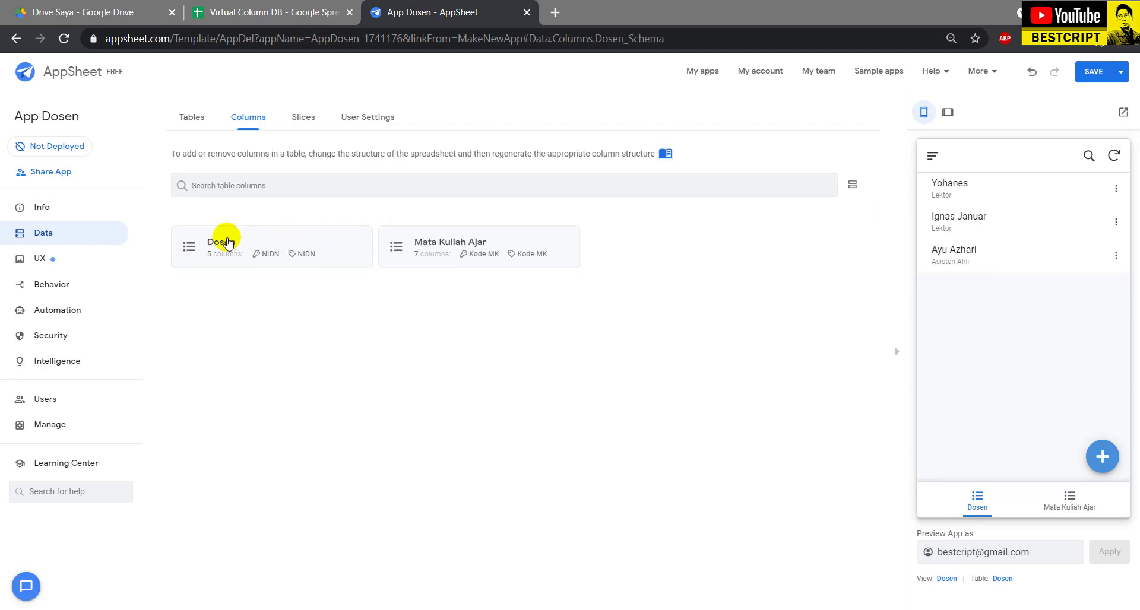
- Add a virtual column named "VC NIDN dan NAMA" to the Dosen table
left_click(227, 242)
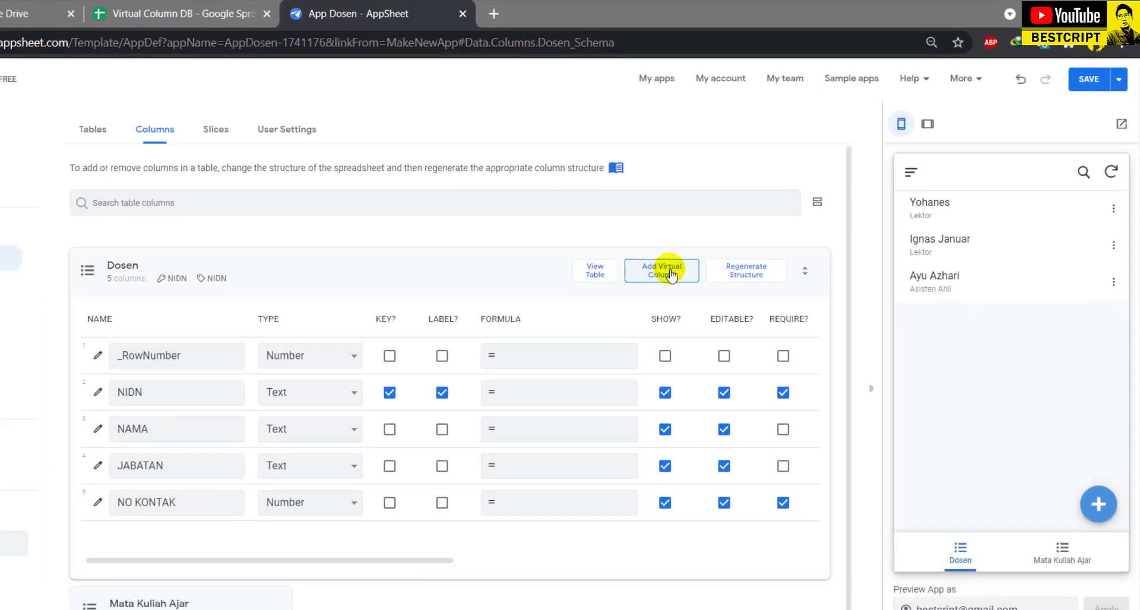
left_click(564, 336)
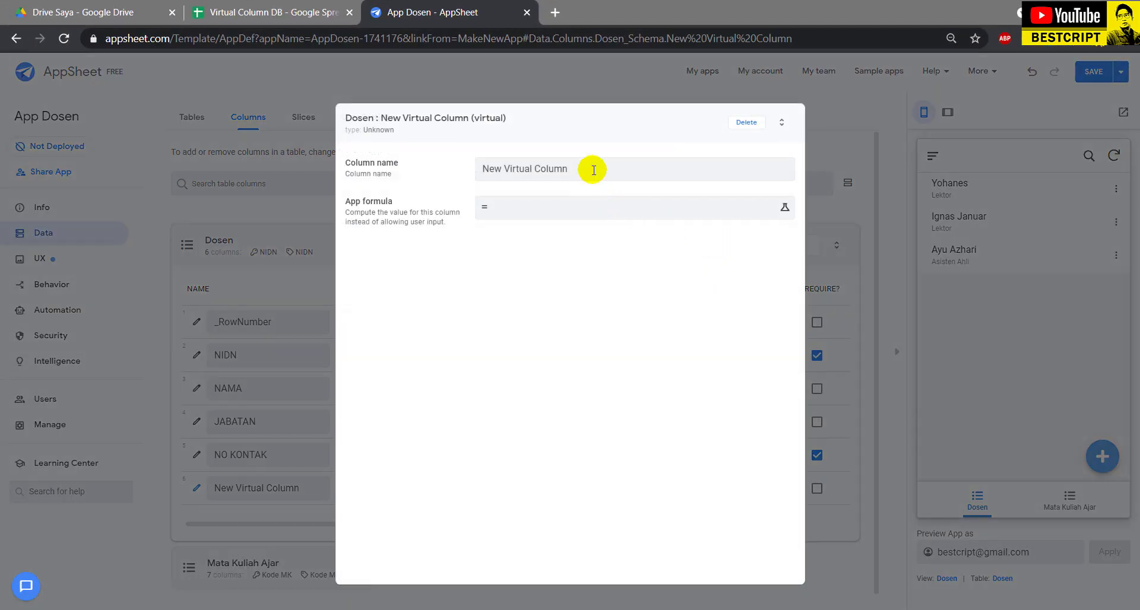
left_click_drag(593, 170, 451, 169)
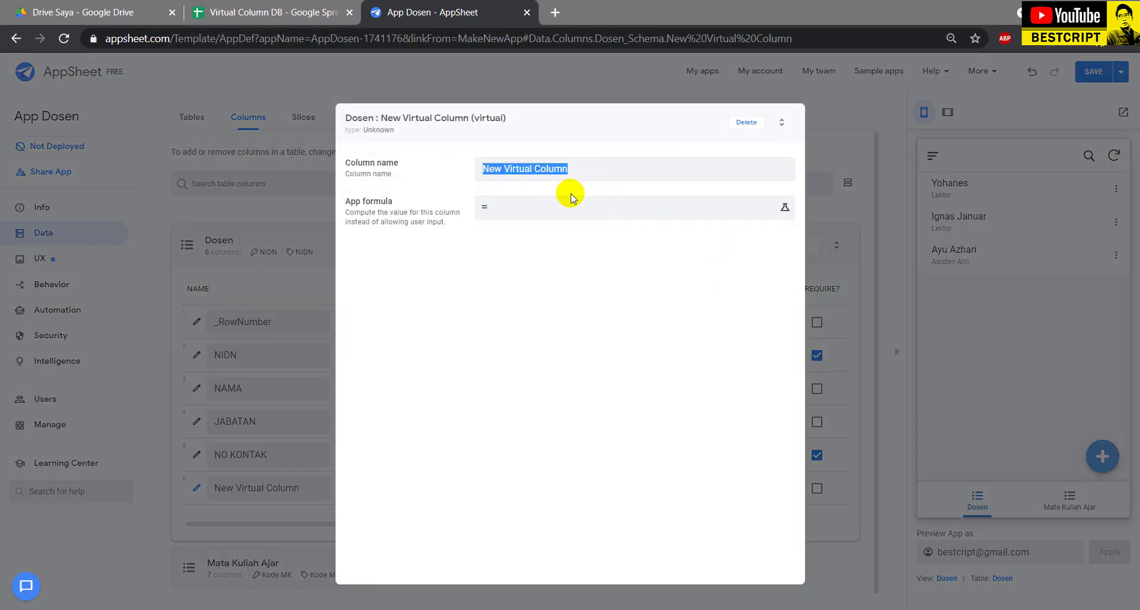
type("VC")
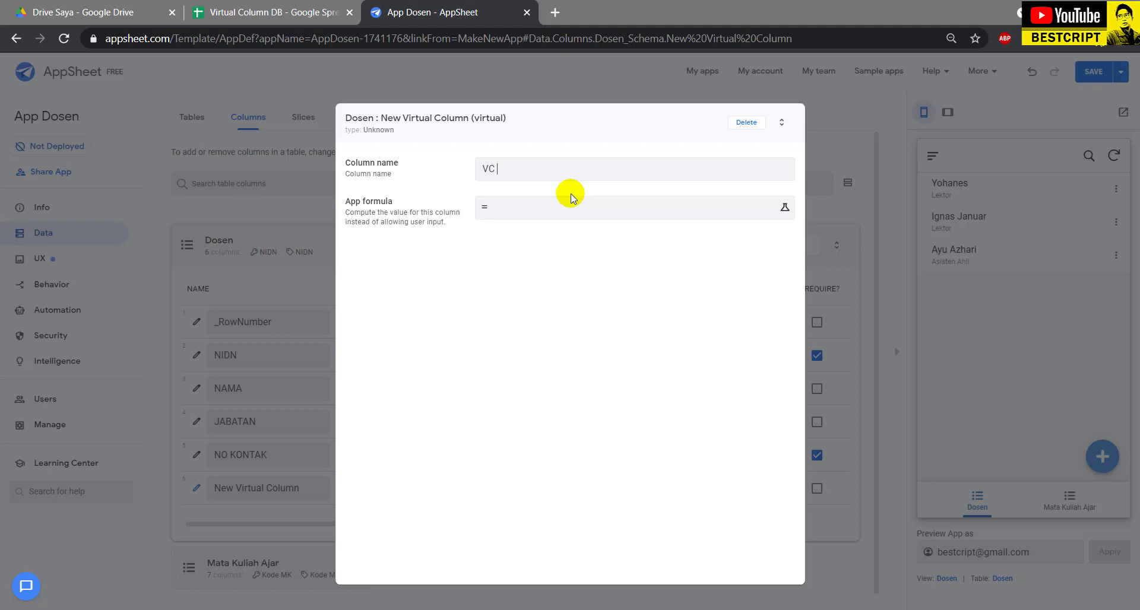
type(" NIDN dan NAMA")
- Insert the CONCATENATE text example as the app formula of the VC NIDN dan NAMA column
left_click(785, 209)
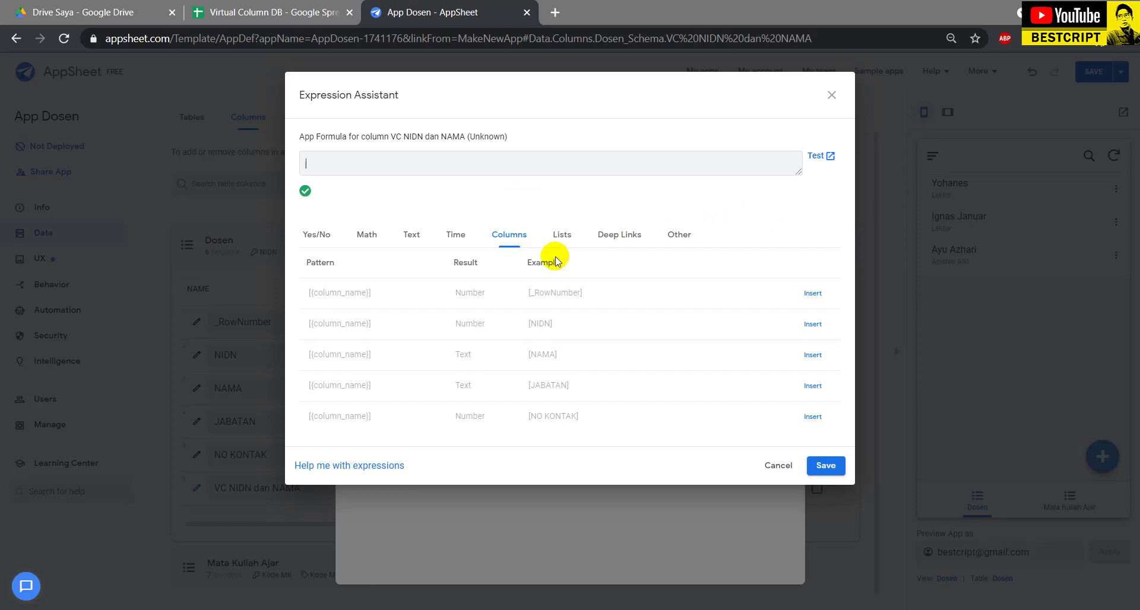
left_click(412, 236)
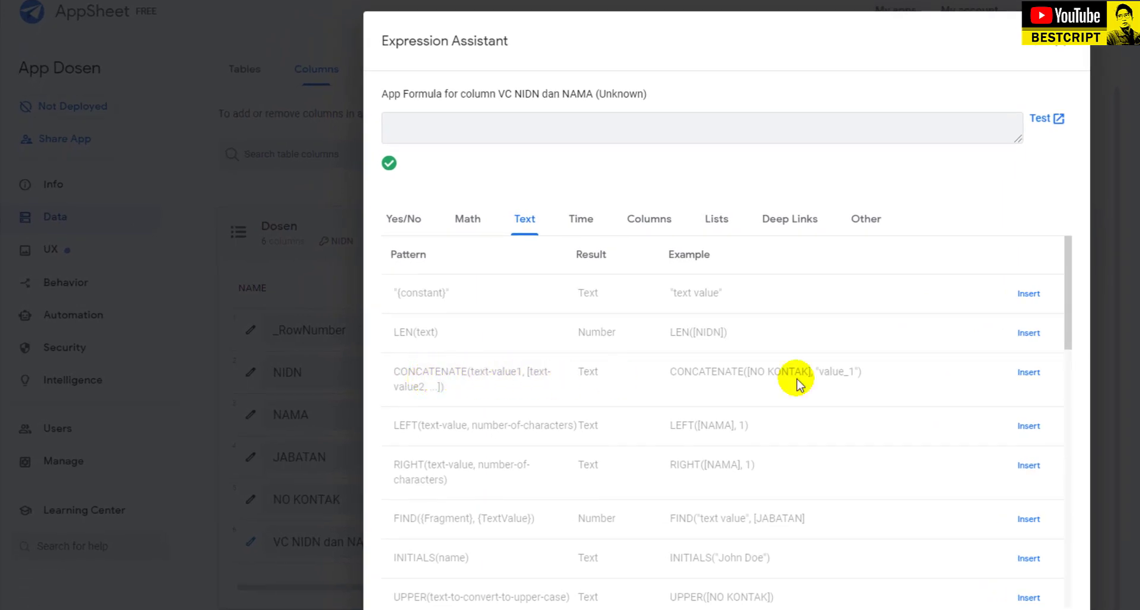
left_click_drag(408, 372, 480, 393)
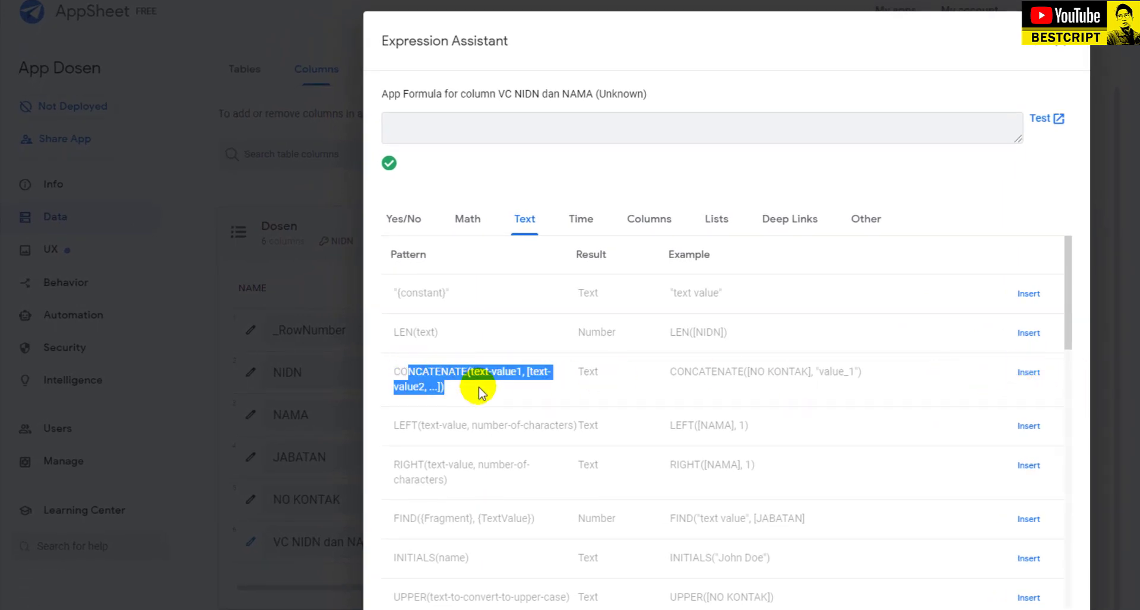
left_click(1028, 372)
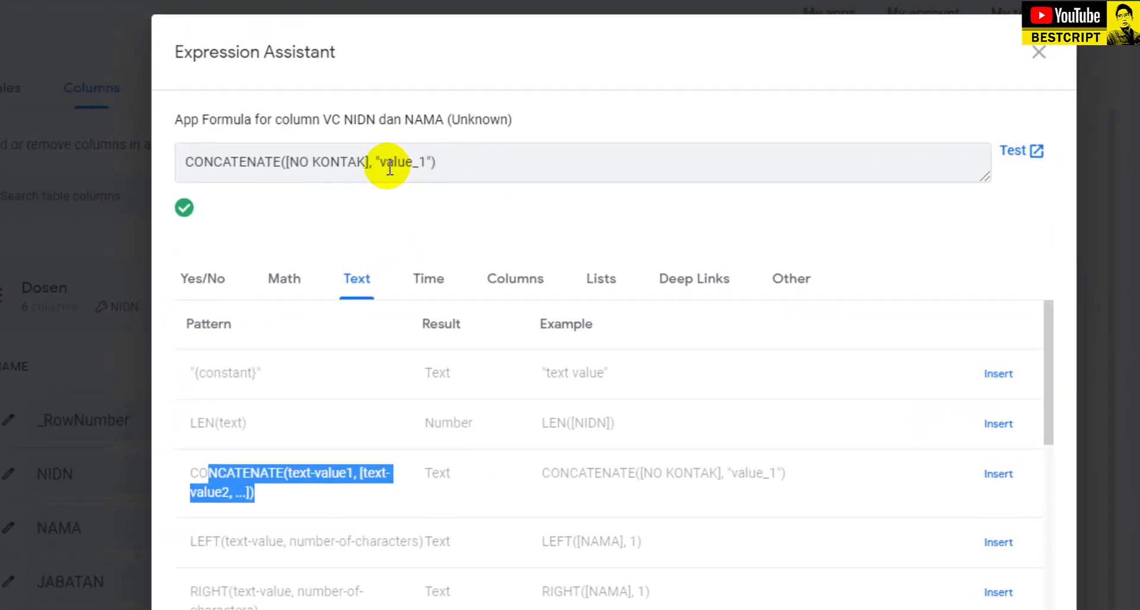
- Edit the formula to CONCATENATE([NIDN], " | ", [NAMA]), save it, and finish editing the virtual column
left_click(561, 134)
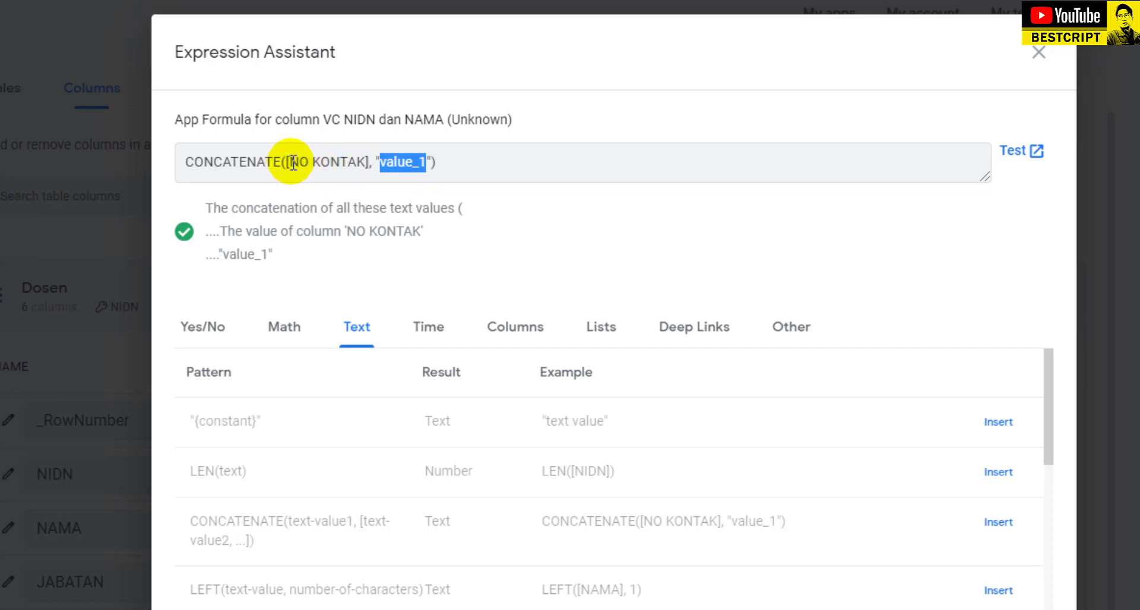
left_click_drag(292, 162, 364, 162)
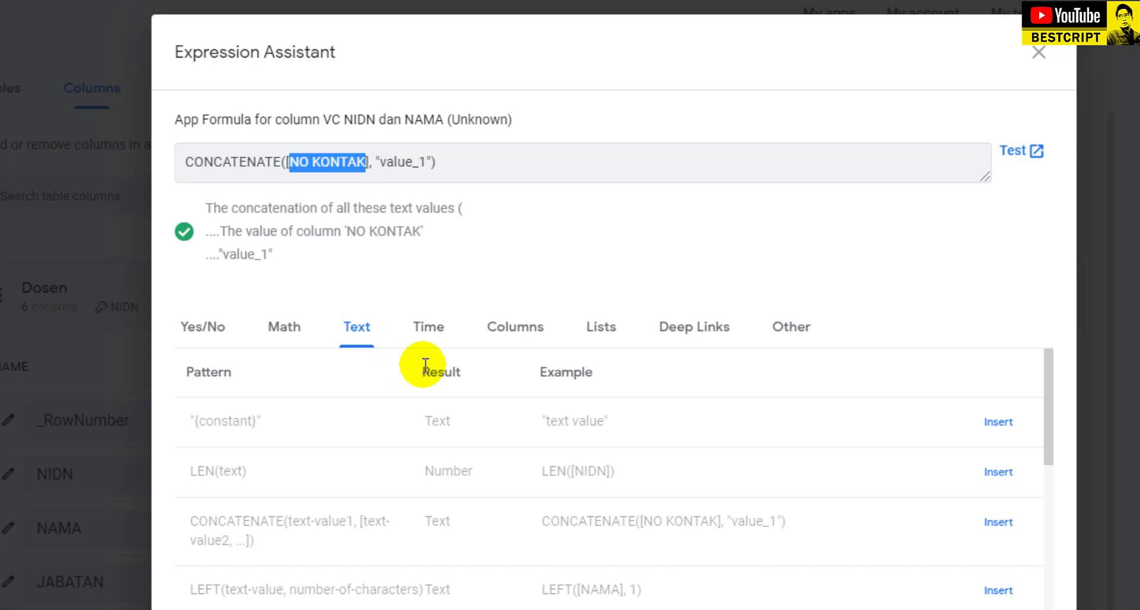
type("NID")
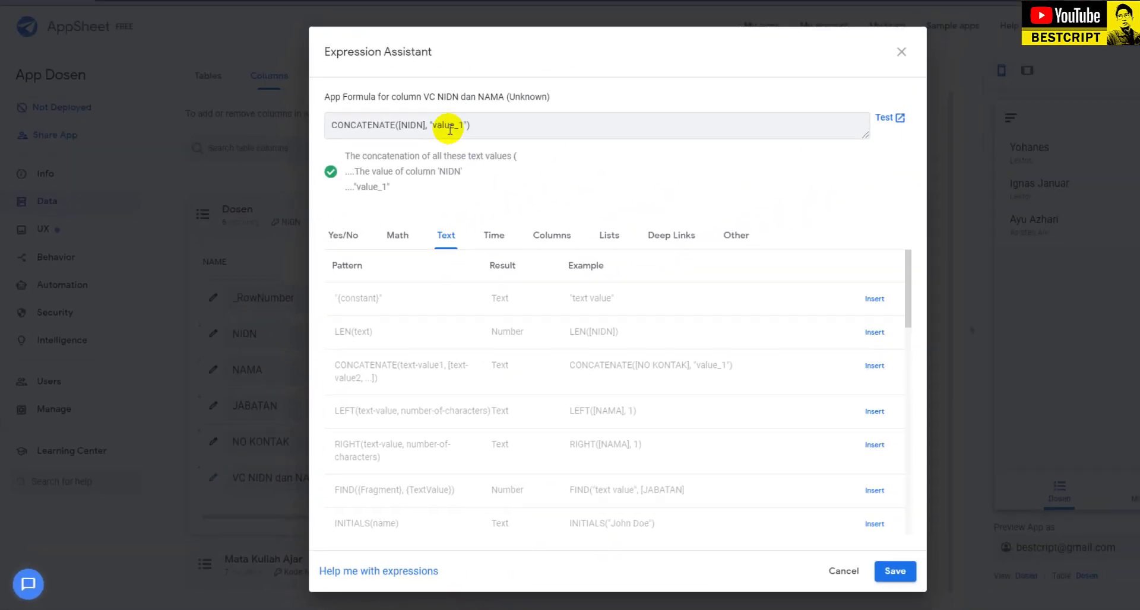
double_click(447, 198)
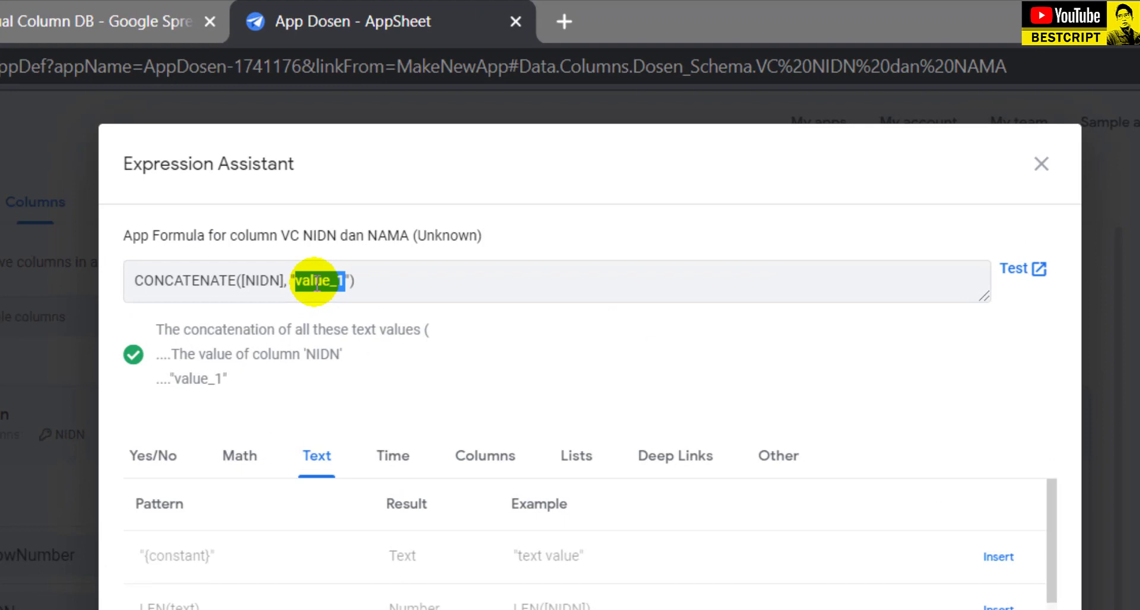
key("BackSpace")
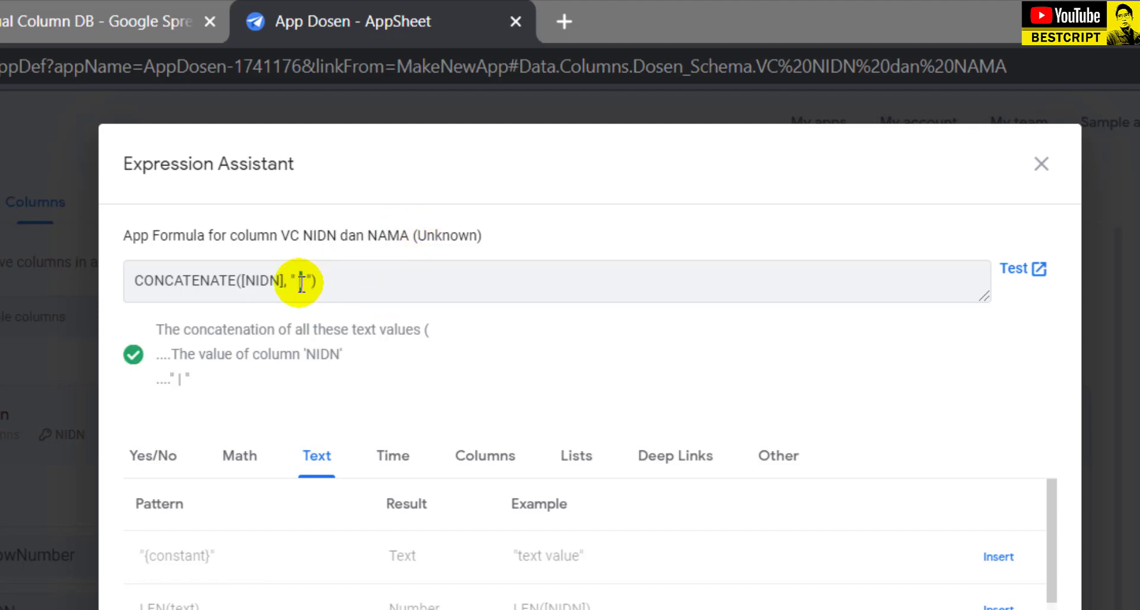
type("-")
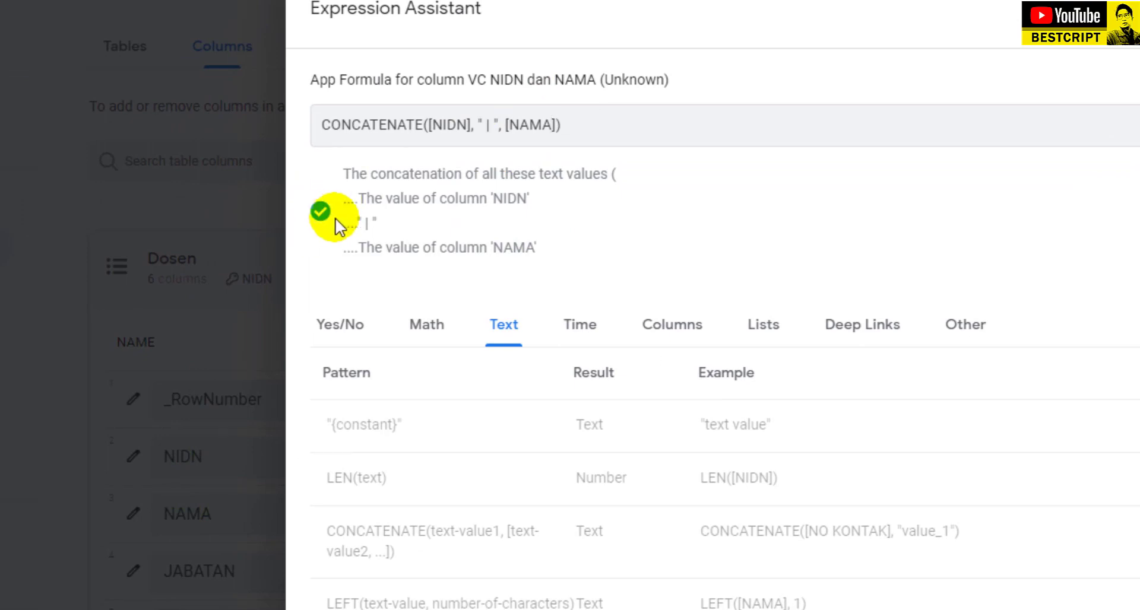
double_click(357, 124)
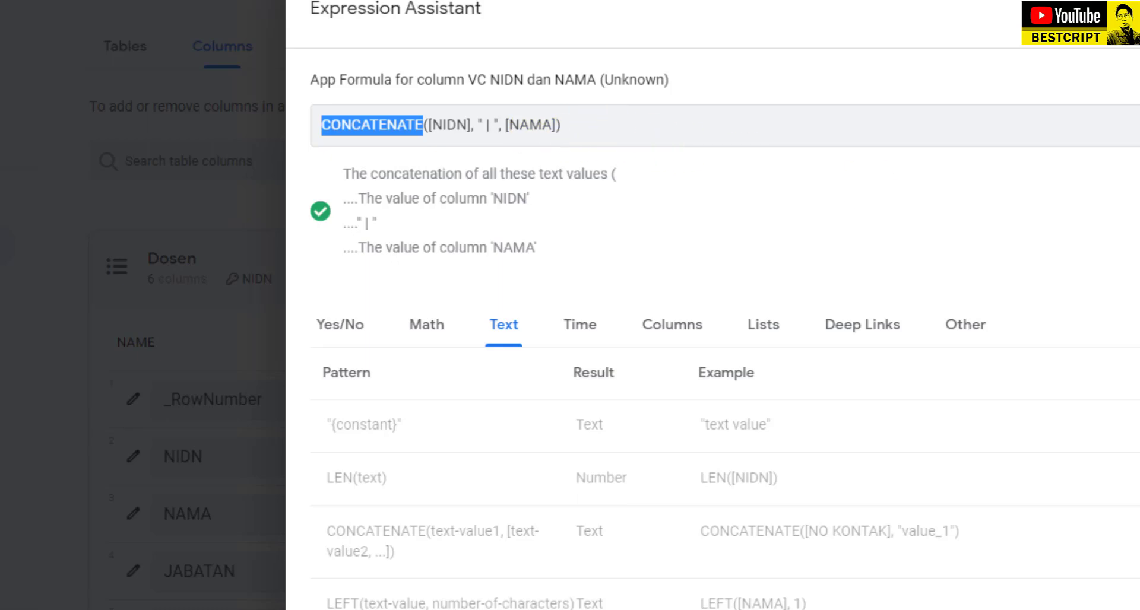
left_click(870, 603)
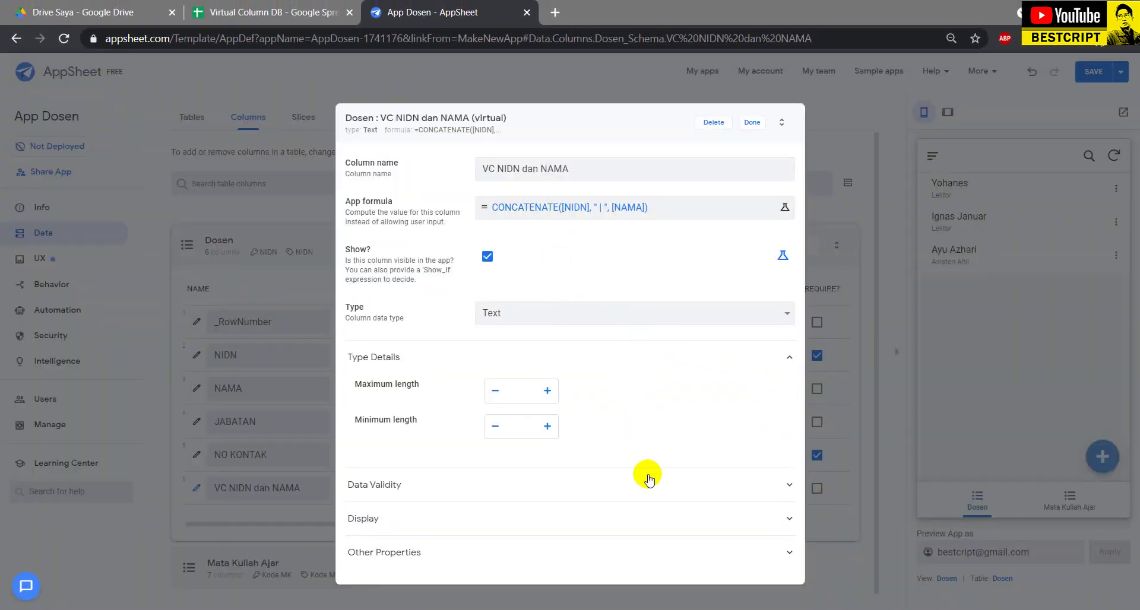
left_click(751, 122)
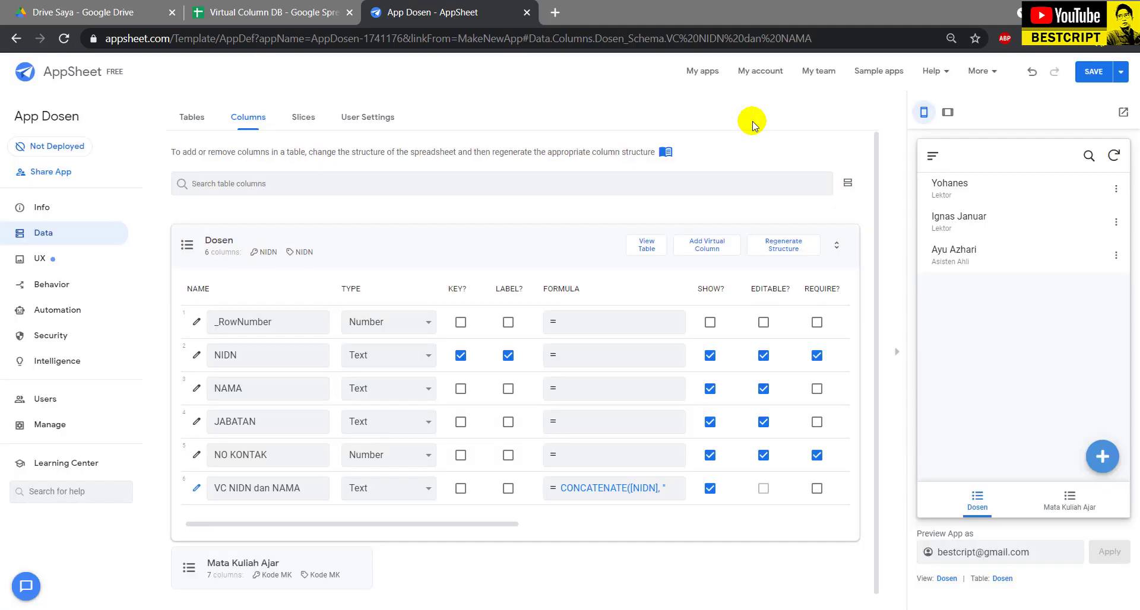
- Start a new Mata Kuliah Ajar entry in the preview and check the choices offered for NIDN Dosen
left_click(1075, 501)
left_click(1101, 456)
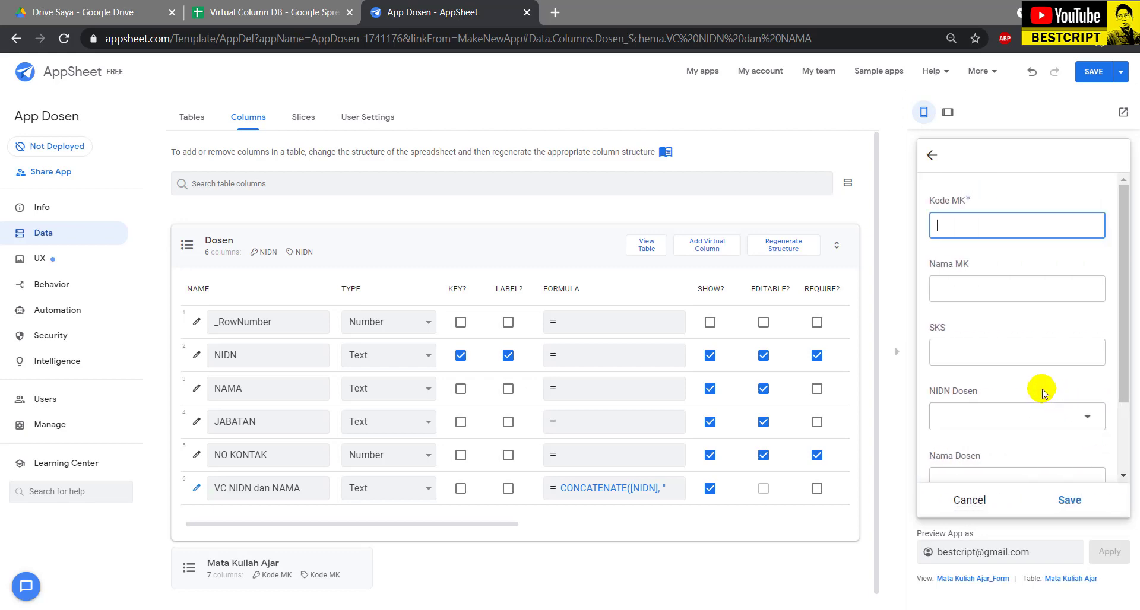
left_click(1031, 416)
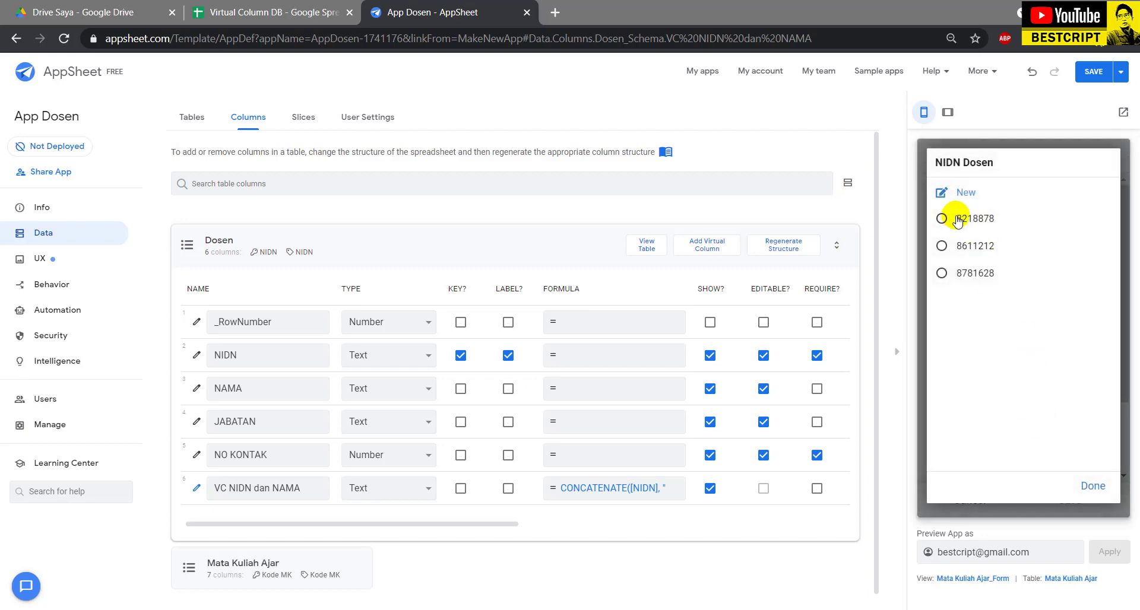
left_click(1093, 484)
- Make VC NIDN dan NAMA the label column of the Dosen table in place of NIDN
scroll(444, 395, "down", 1)
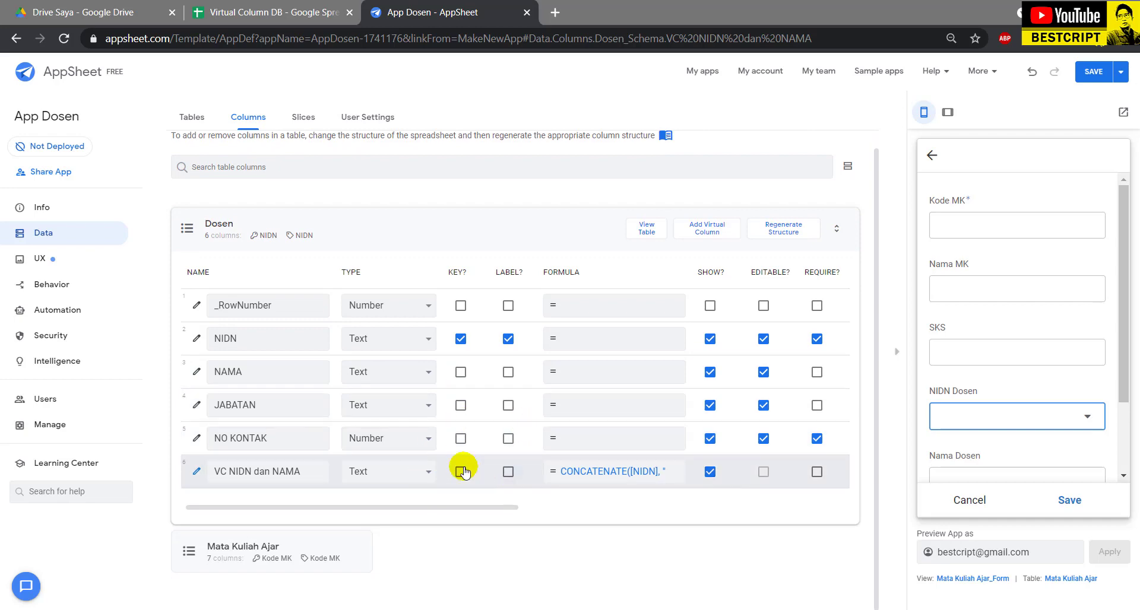
left_click(215, 228)
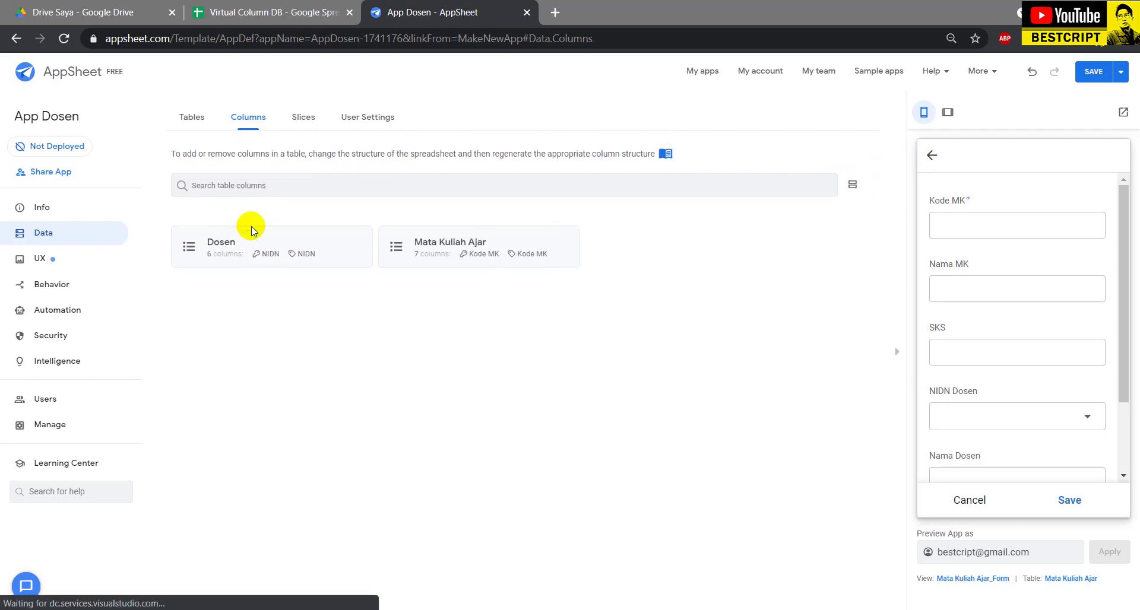
left_click(224, 241)
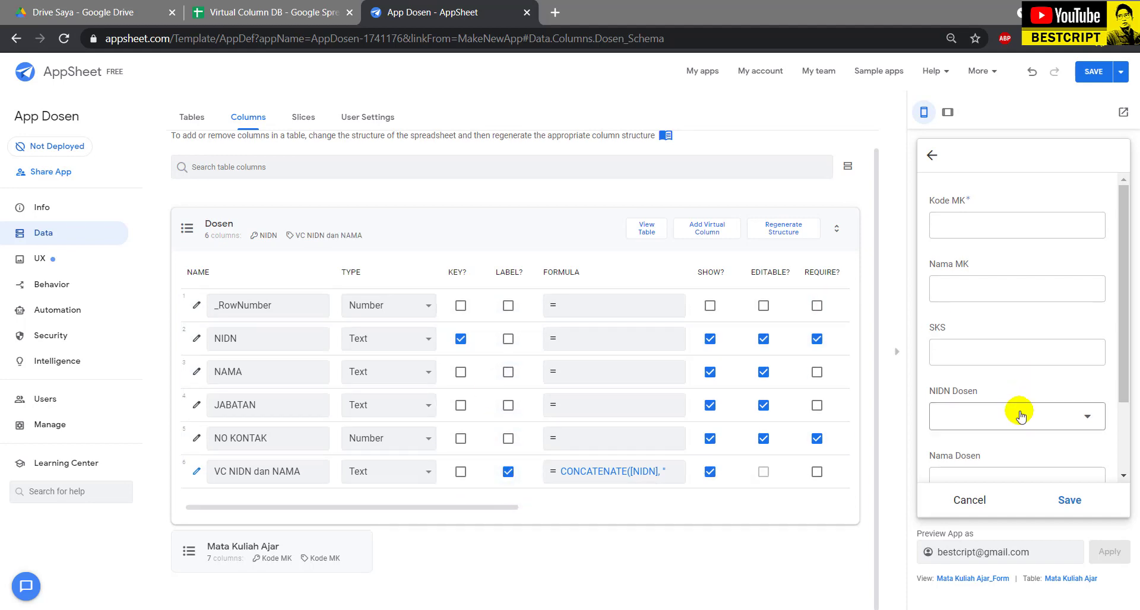
- Cancel the open test entry, start a new one in the Mata Kuliah Ajar view, and recheck the NIDN Dosen choices
left_click(969, 500)
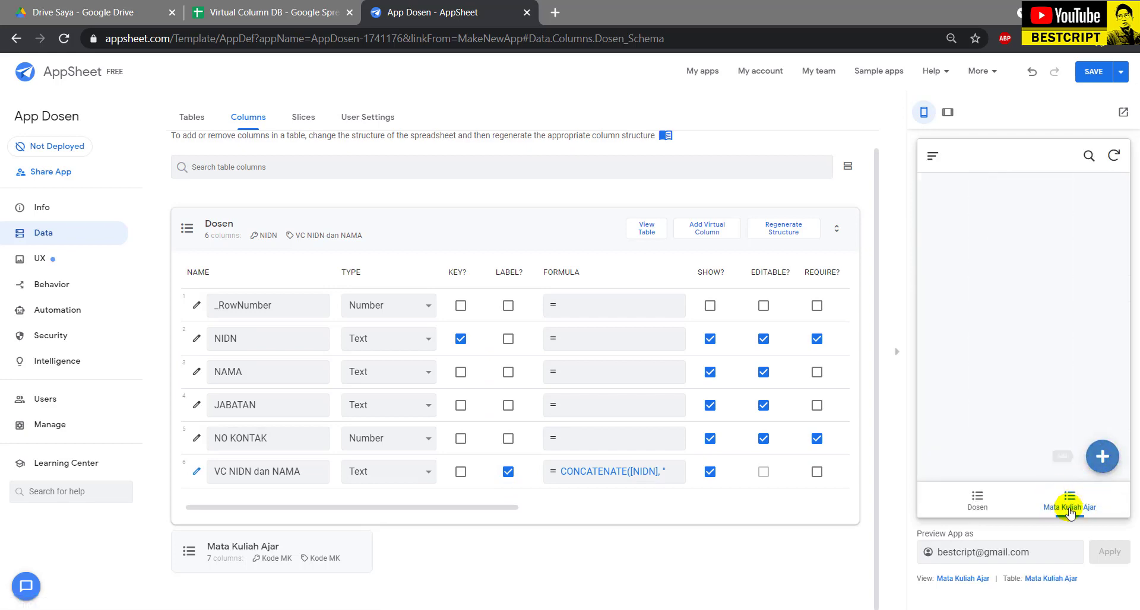
left_click(1101, 457)
left_click(1045, 416)
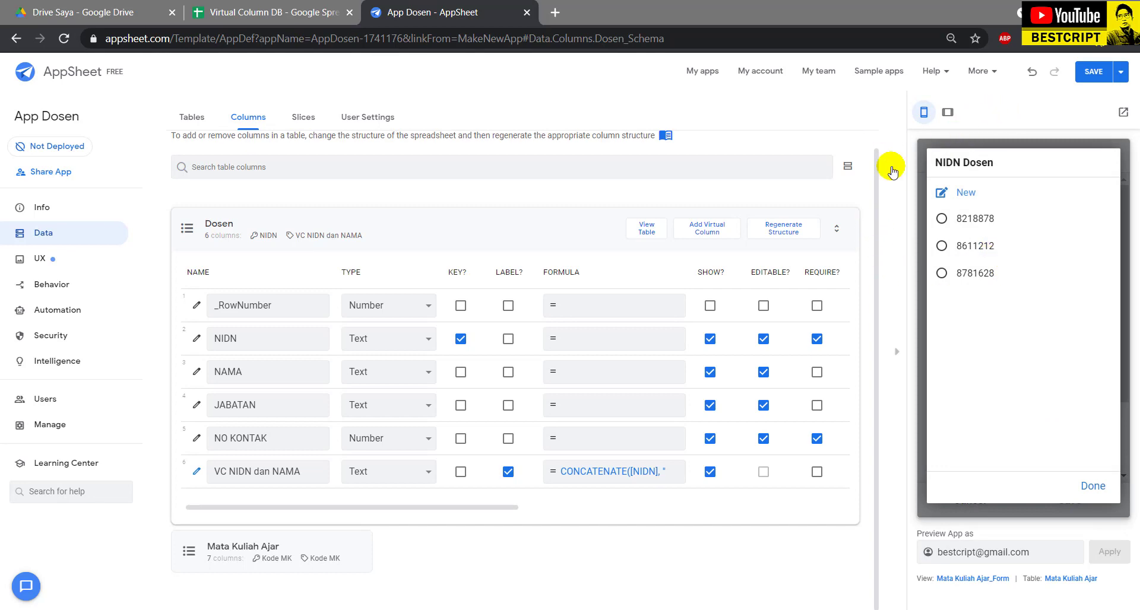
left_click(1095, 478)
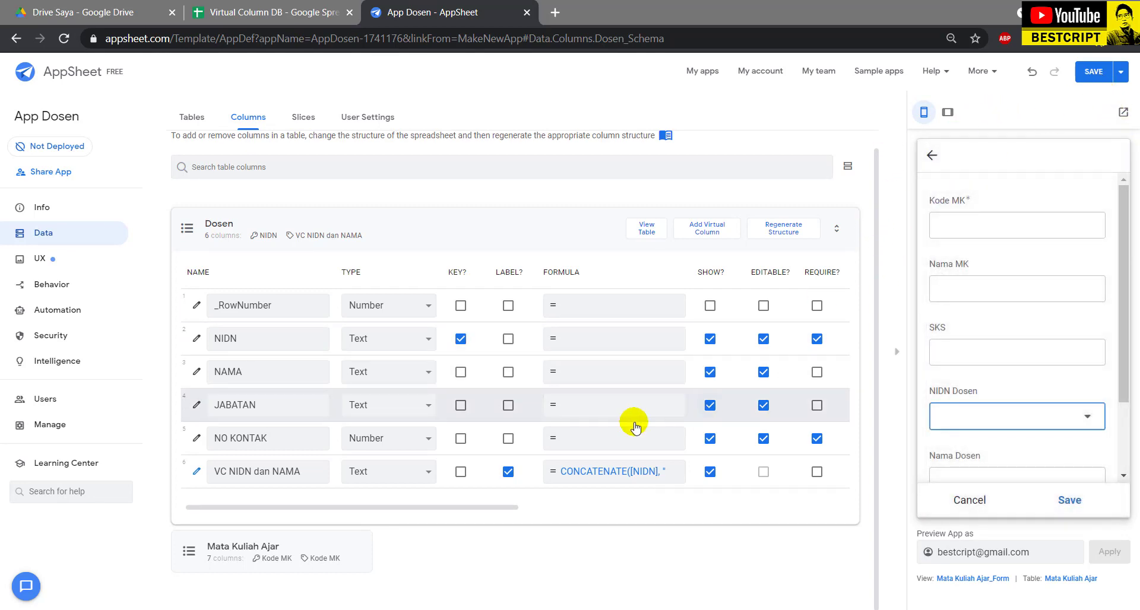
- Save the app and choose the first lecturer for NIDN Dosen in the preview's Mata Kuliah Ajar form
left_click(1096, 70)
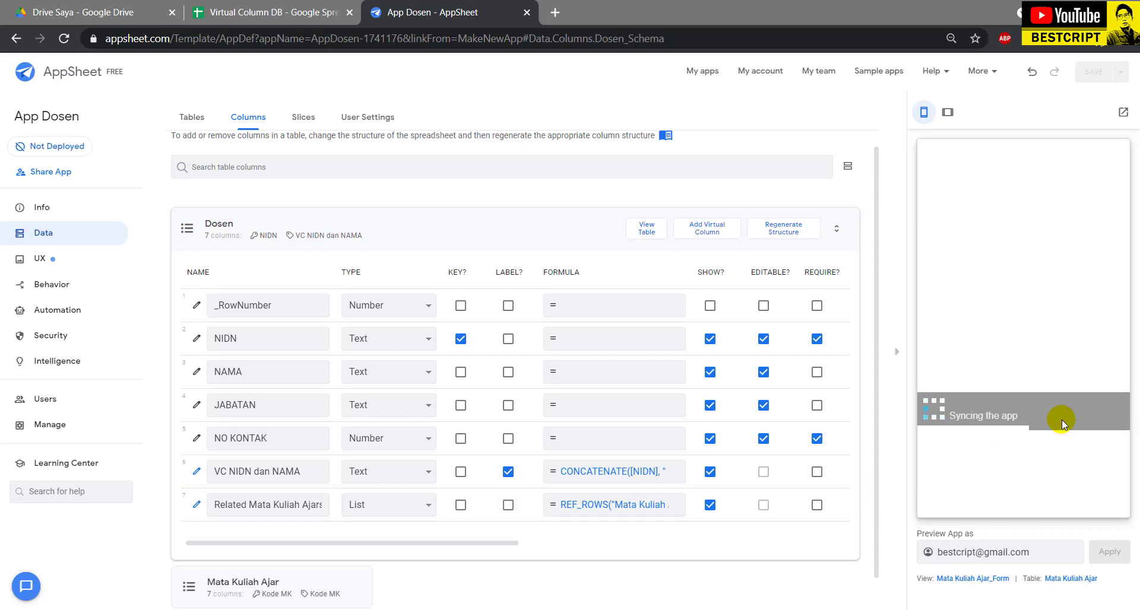
scroll(1035, 409, "down", 2)
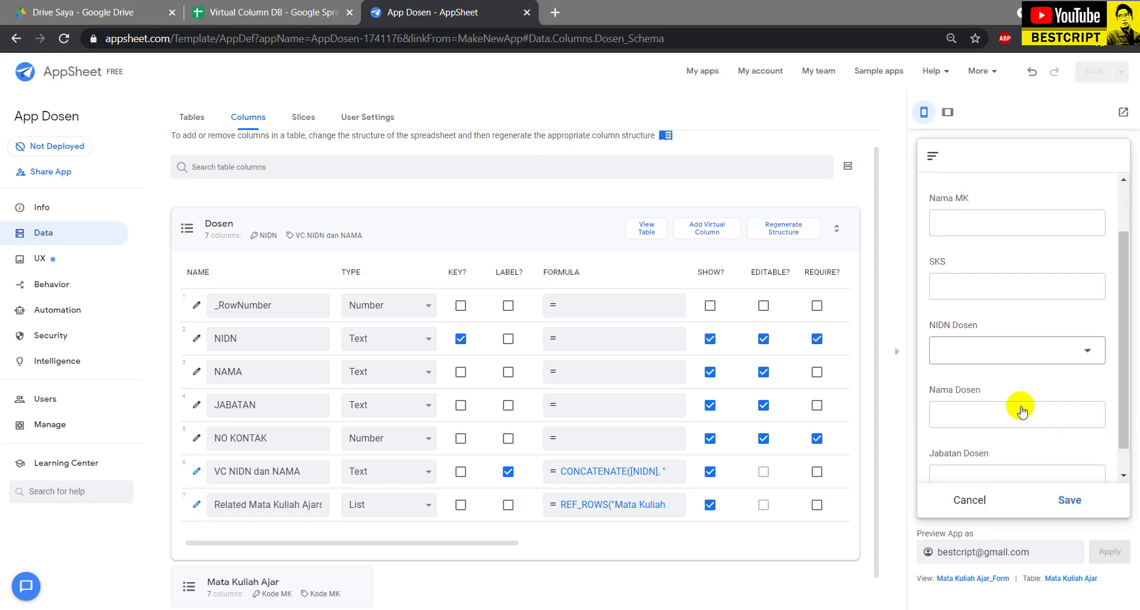
left_click(1035, 321)
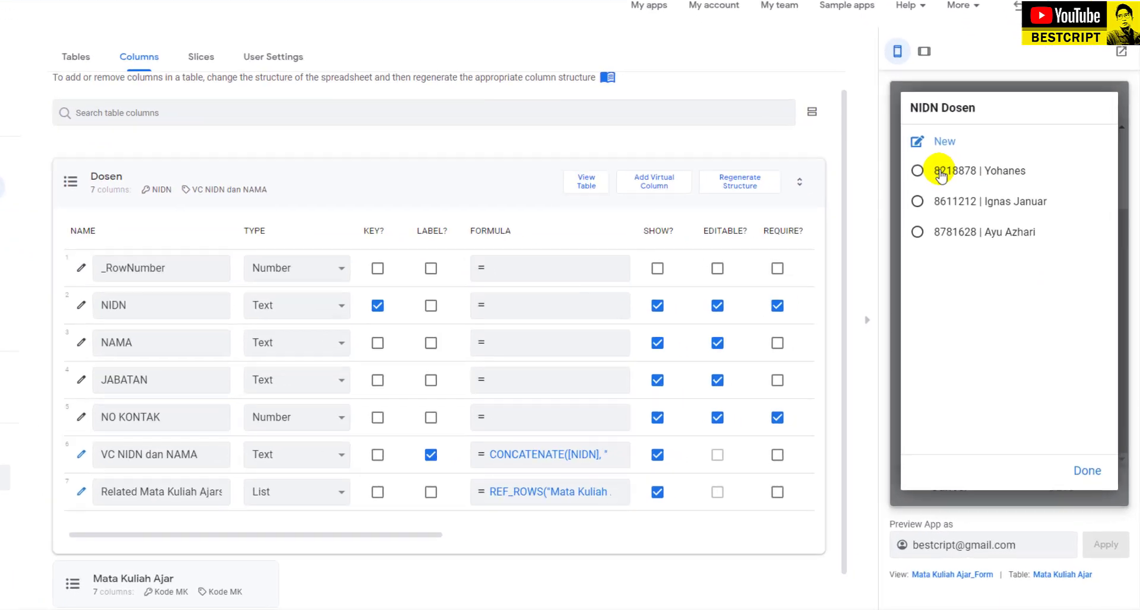
left_click(960, 220)
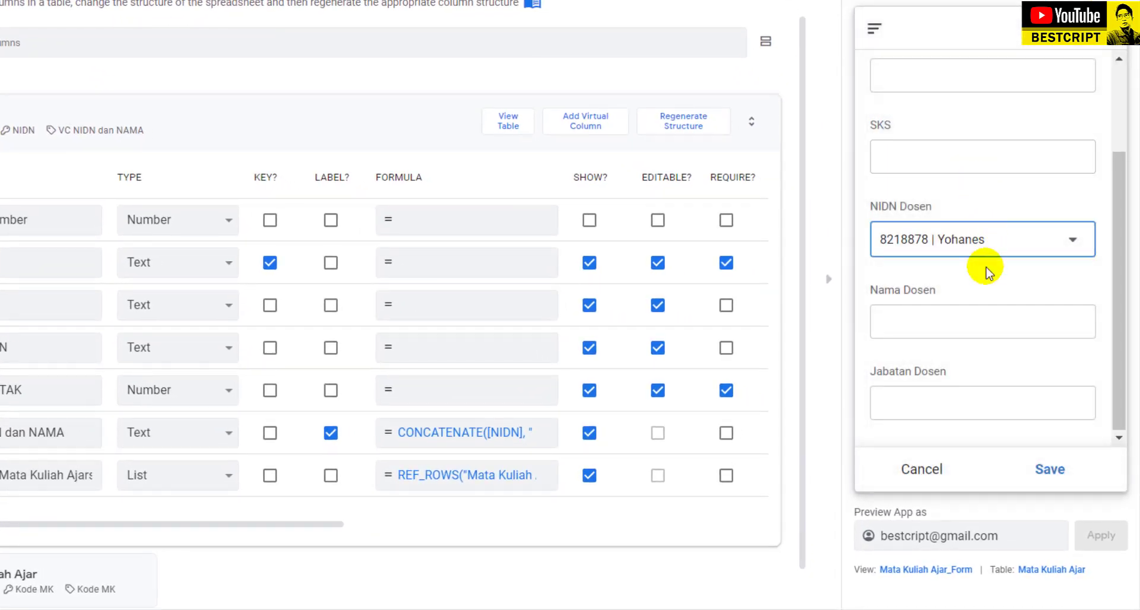
- Check the Nama Dosen and Jabatan Dosen fields and switch NIDN Dosen to the second lecturer in the test entry
left_click(944, 327)
left_click(935, 401)
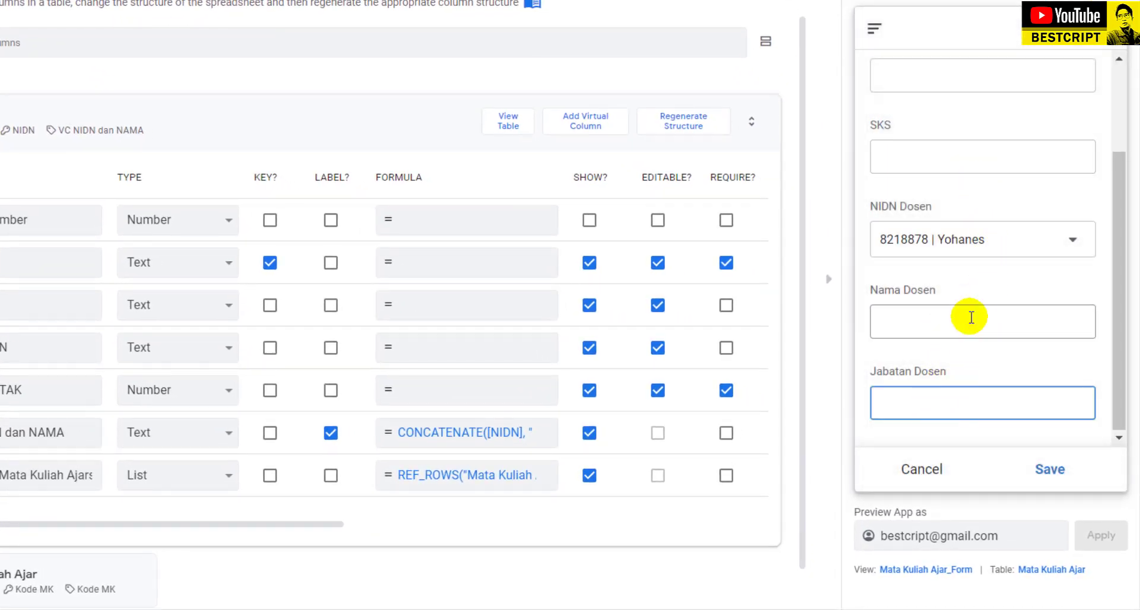
left_click(984, 244)
left_click(954, 145)
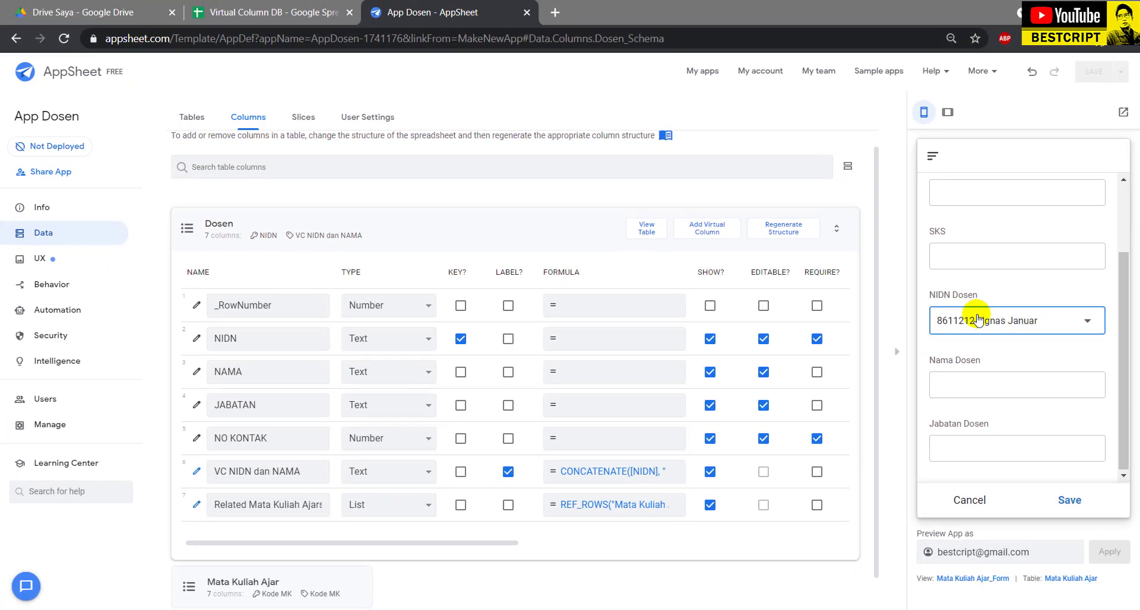
- Compare the Dosen sheet's columns in the Virtual Column DB spreadsheet with the VC NIDN dan NAMA column in AppSheet's Dosen table
left_click(267, 12)
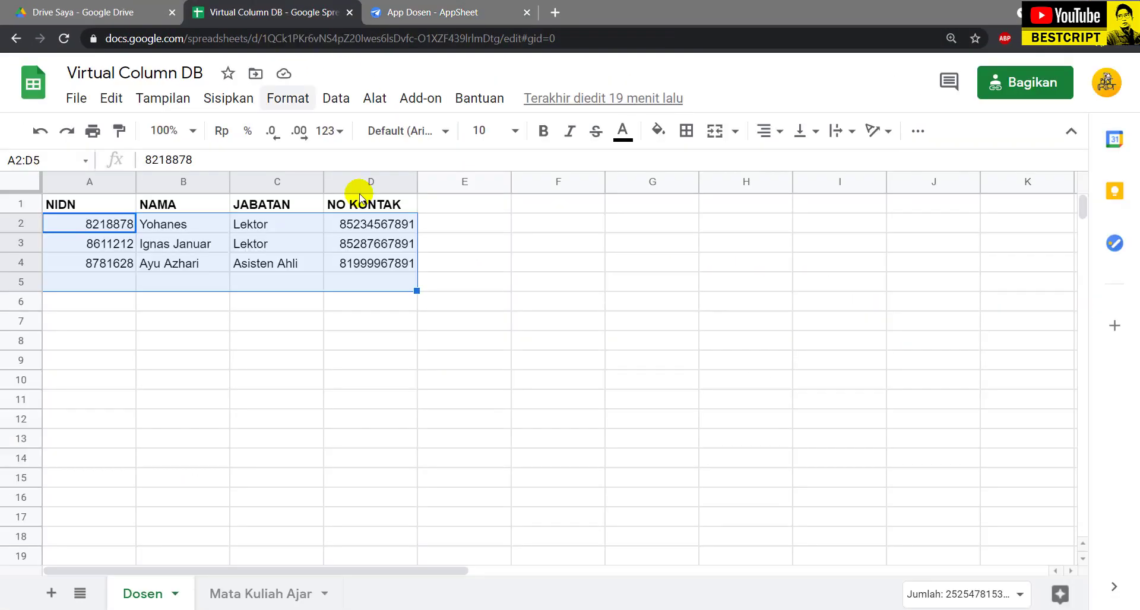
left_click(433, 245)
left_click(457, 207)
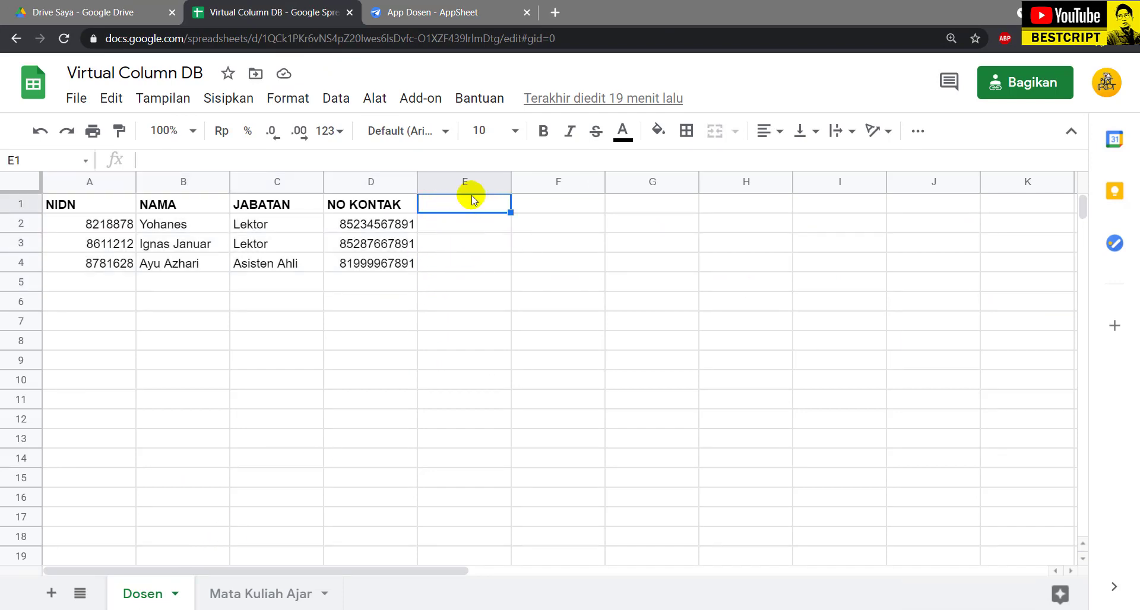
left_click(414, 5)
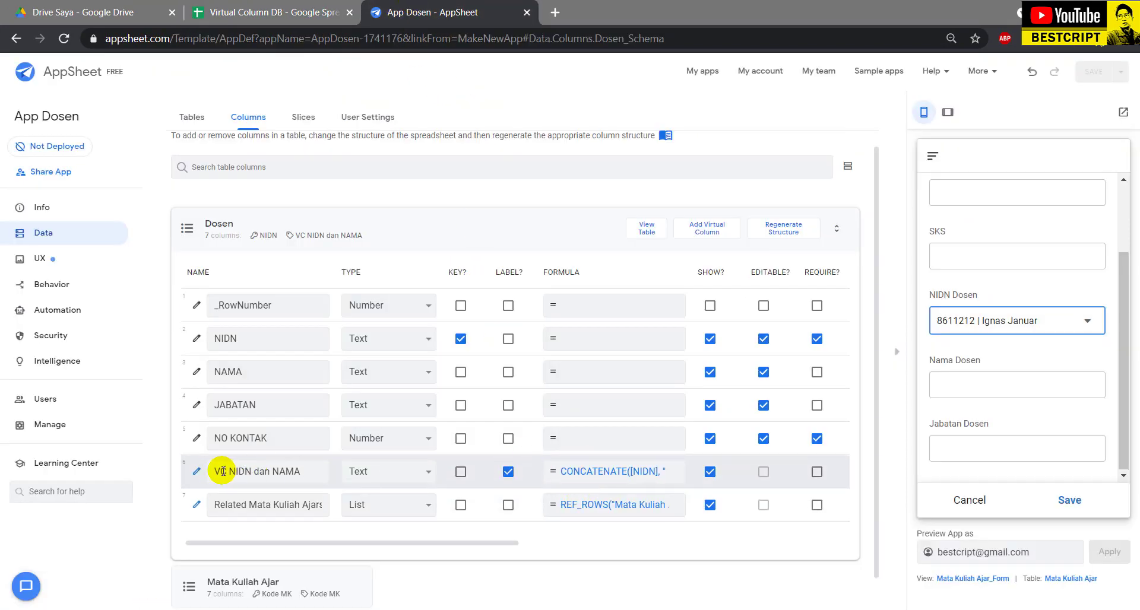
left_click_drag(215, 471, 266, 472)
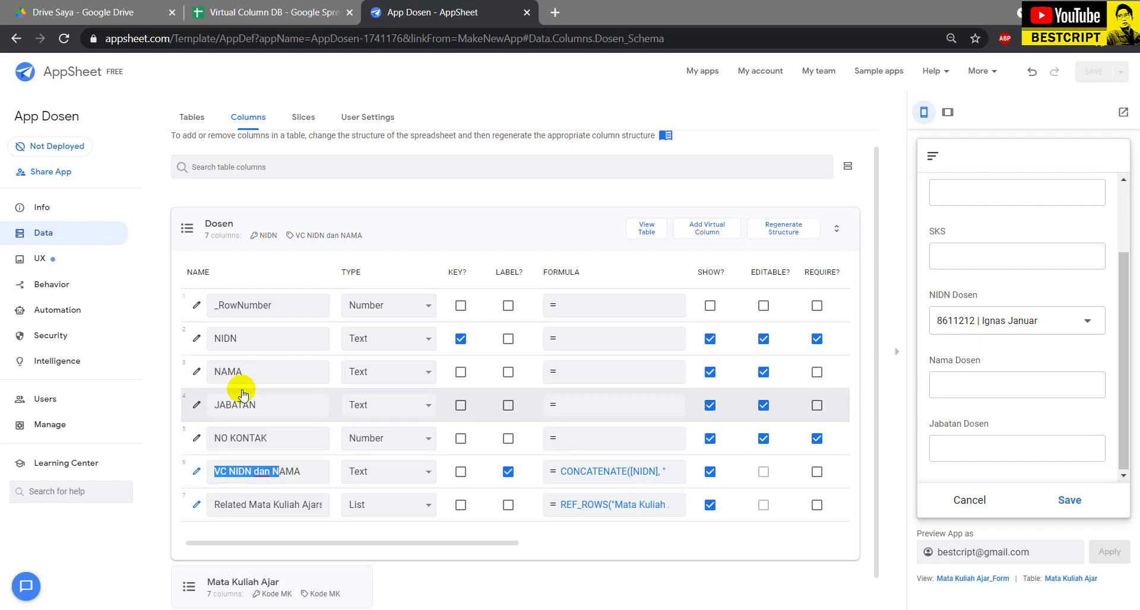
left_click(315, 9)
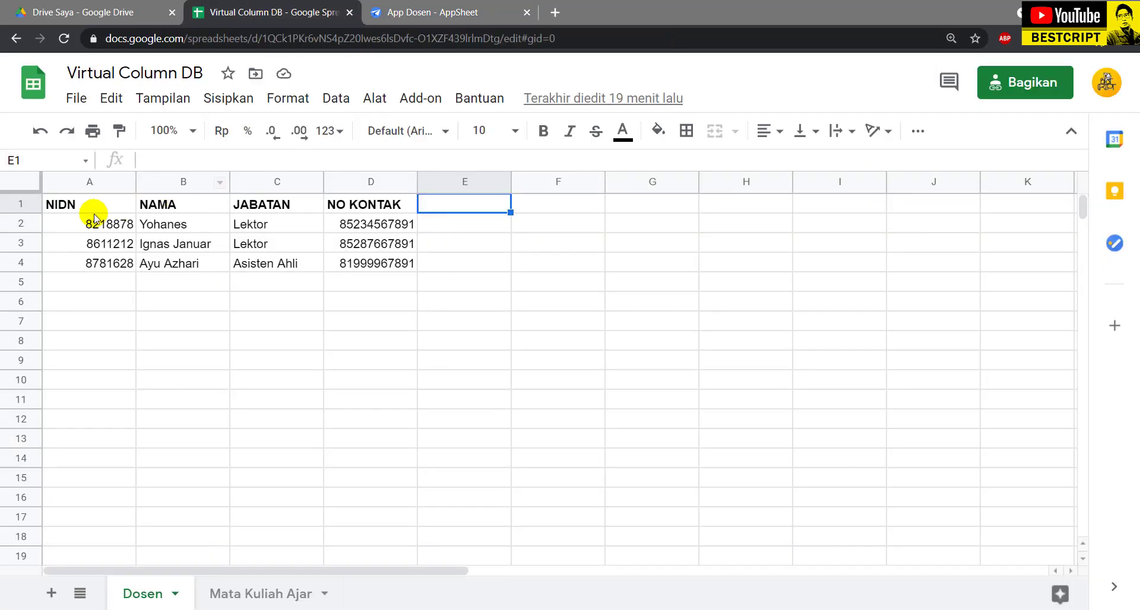
left_click(437, 8)
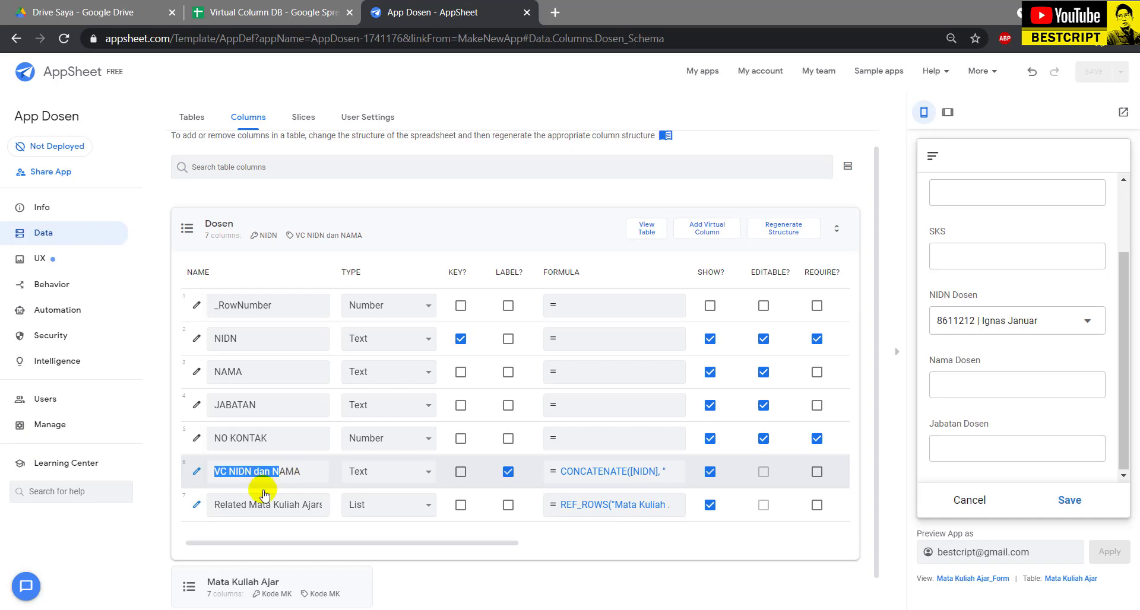
left_click(265, 8)
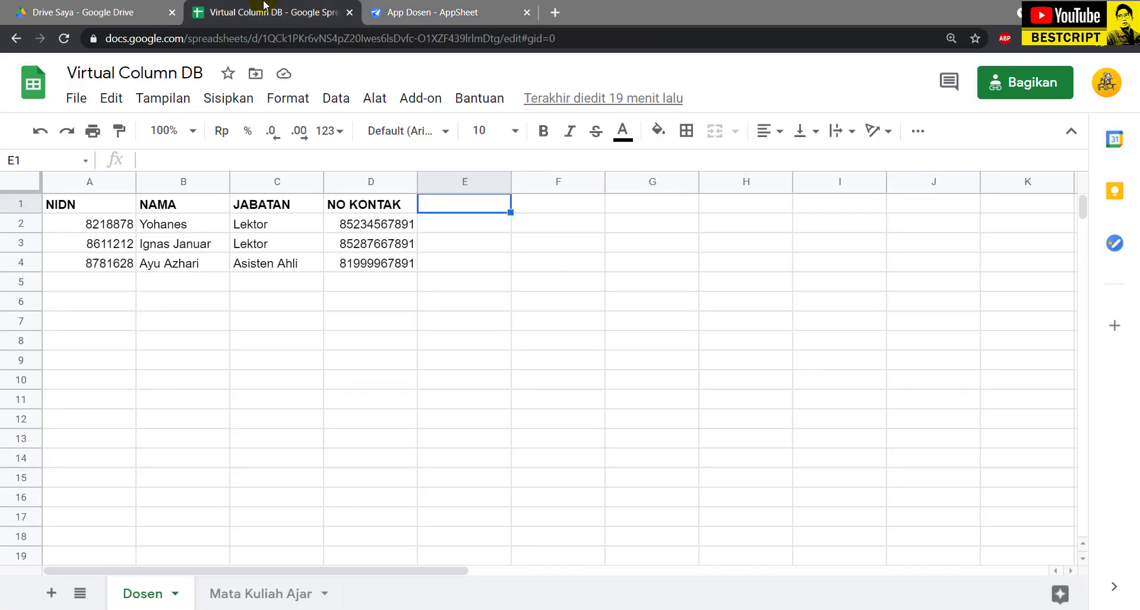
left_click(403, 12)
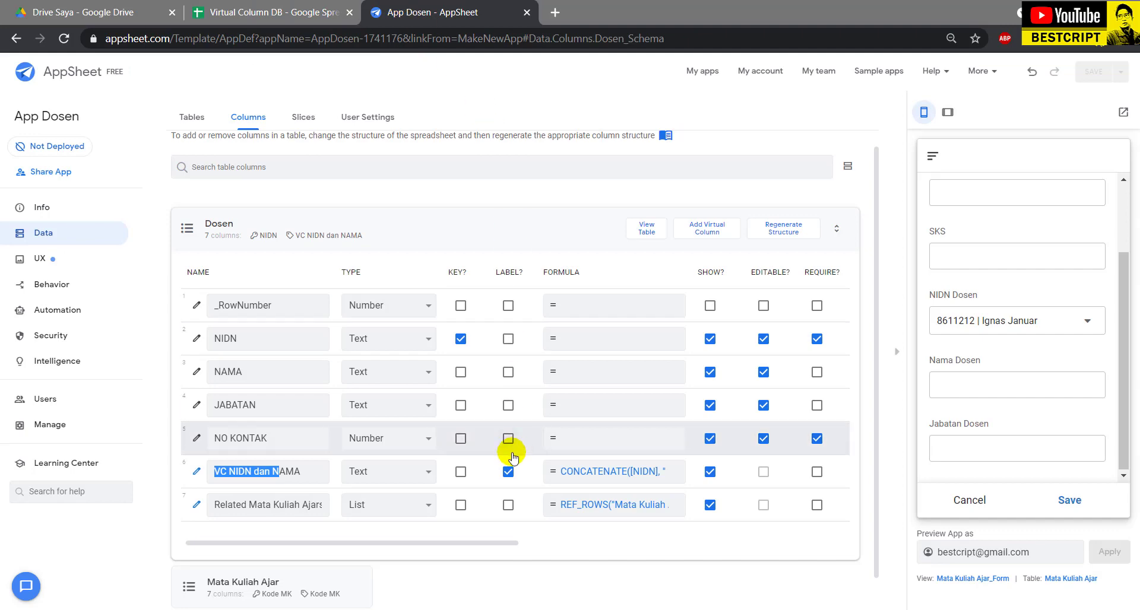
- Switch NIDN Dosen to the first lecturer in the test entry, check Nama Dosen and Jabatan Dosen, and reopen the lecturer choices
scroll(651, 376, "down", 1)
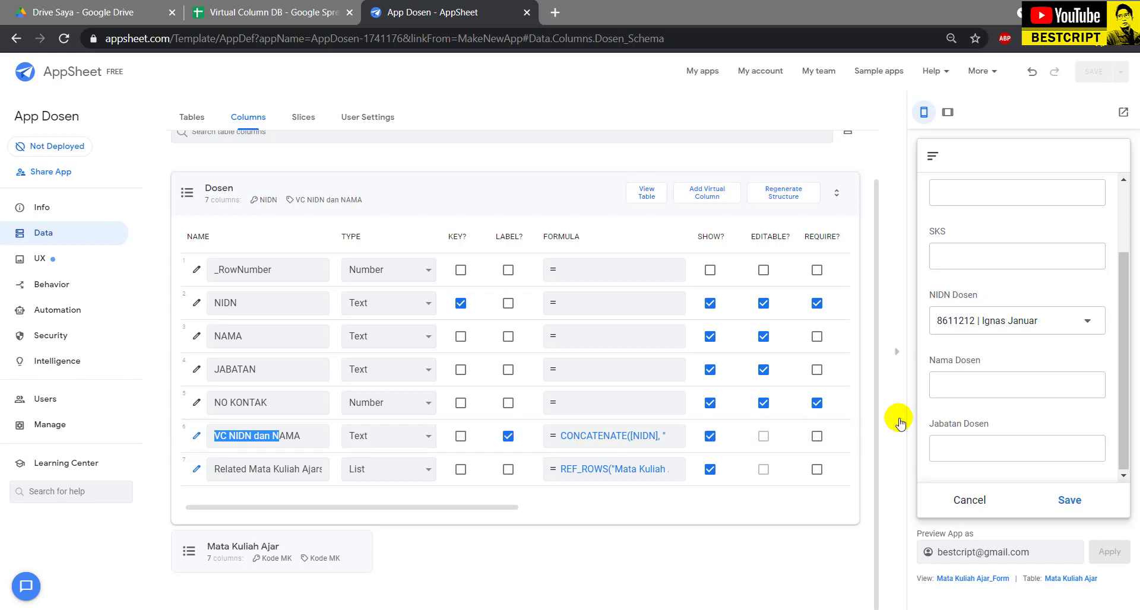
left_click(1017, 327)
left_click(954, 216)
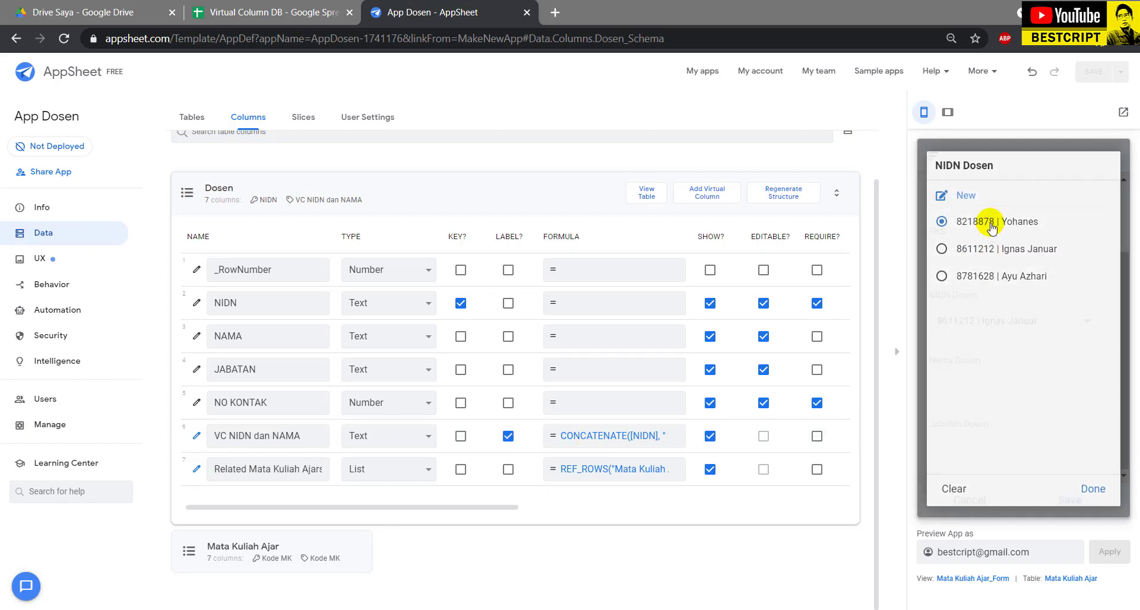
left_click(971, 393)
left_click(974, 452)
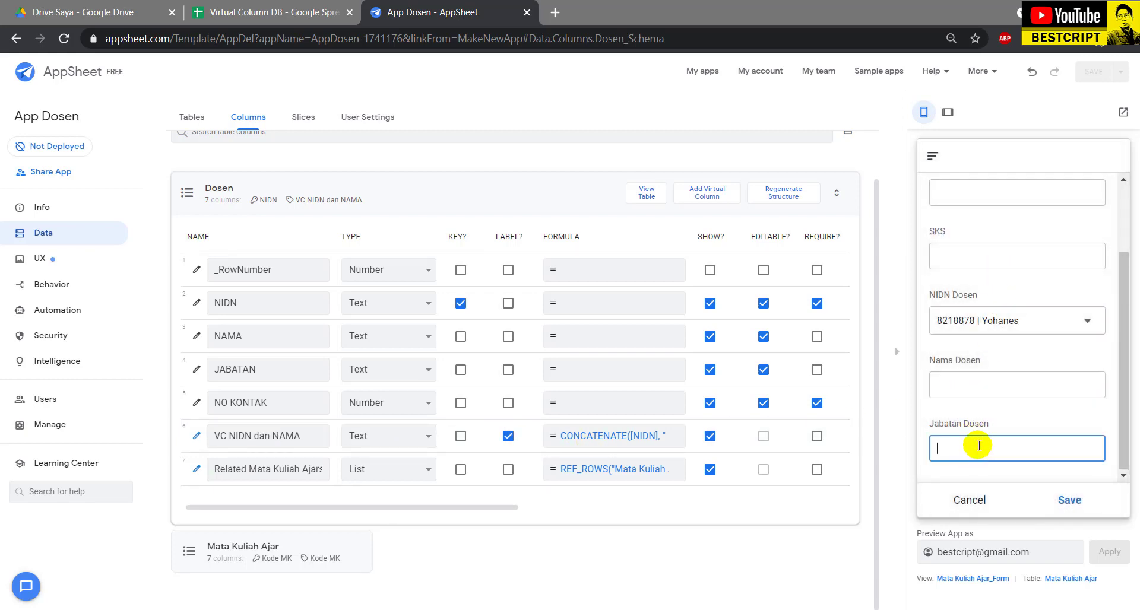
left_click(1013, 322)
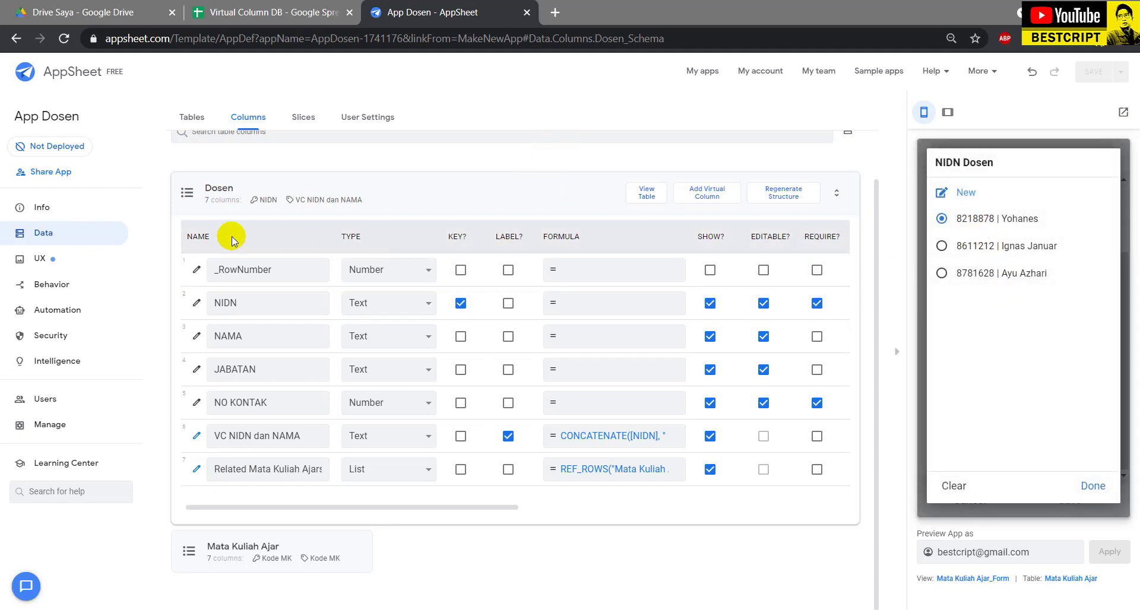
- Review the NIDN Dosen column of the Mata Kuliah Ajar table, checking its Ref type, Dosen source table and column name
left_click(198, 191)
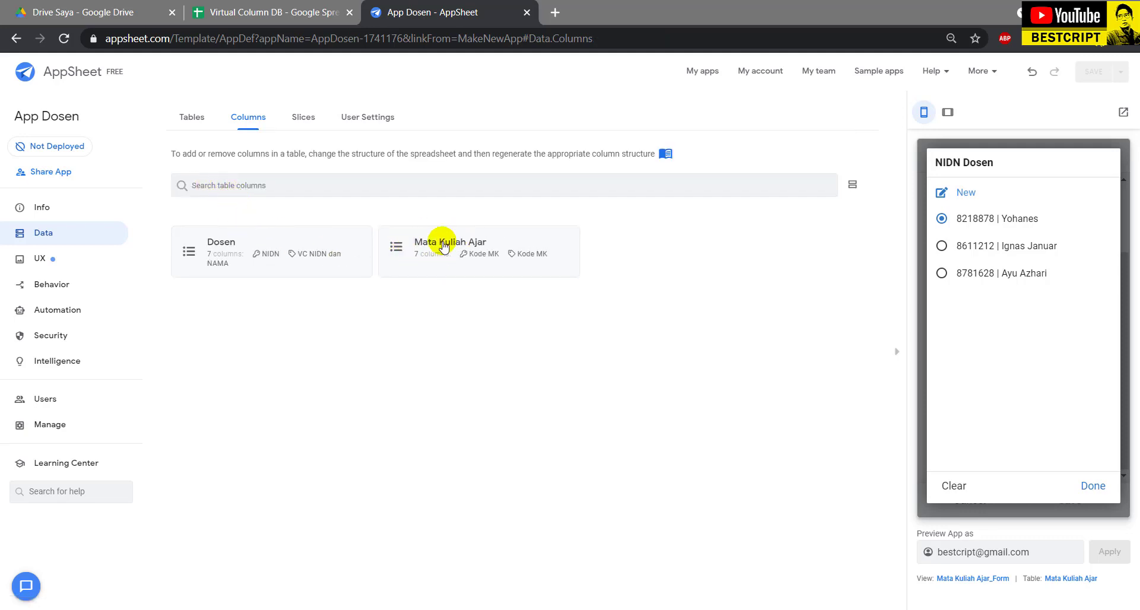
left_click(440, 240)
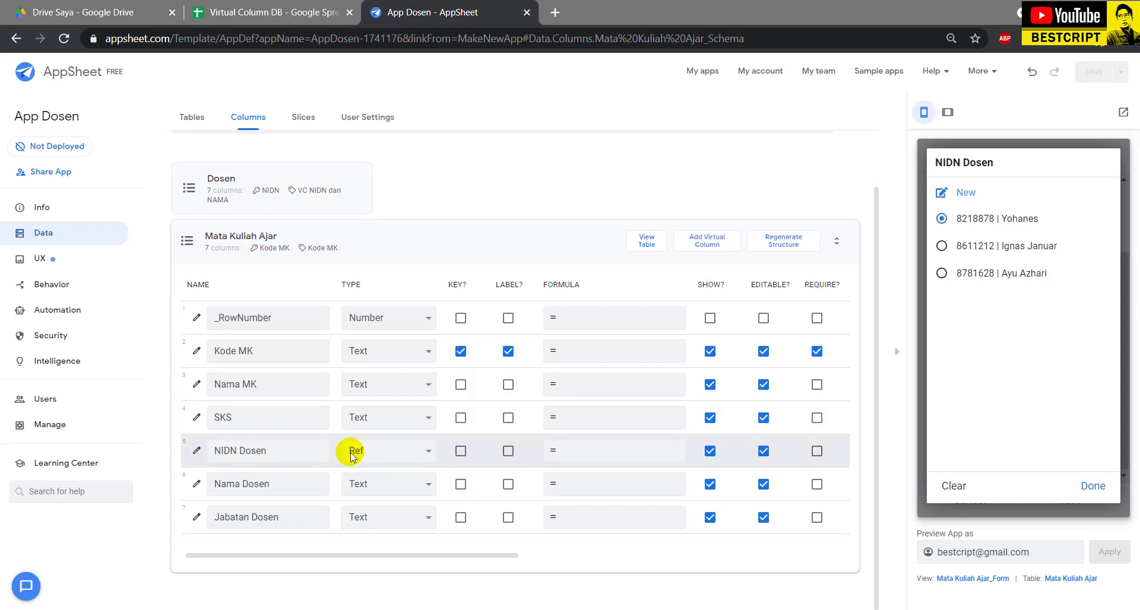
left_click(370, 452)
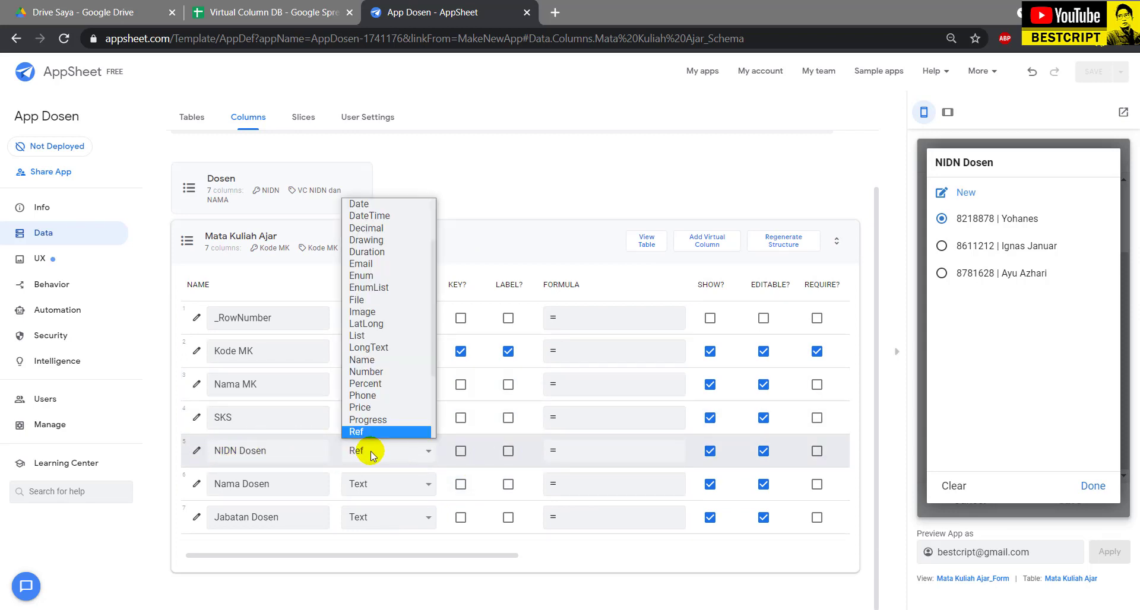
left_click(356, 433)
left_click(197, 451)
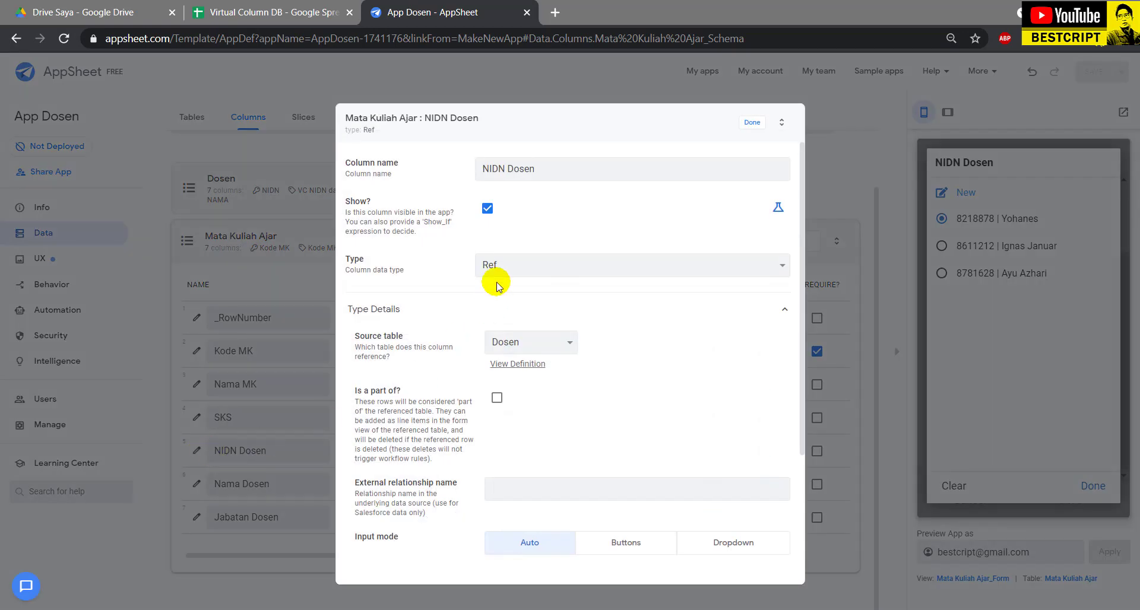
left_click(516, 343)
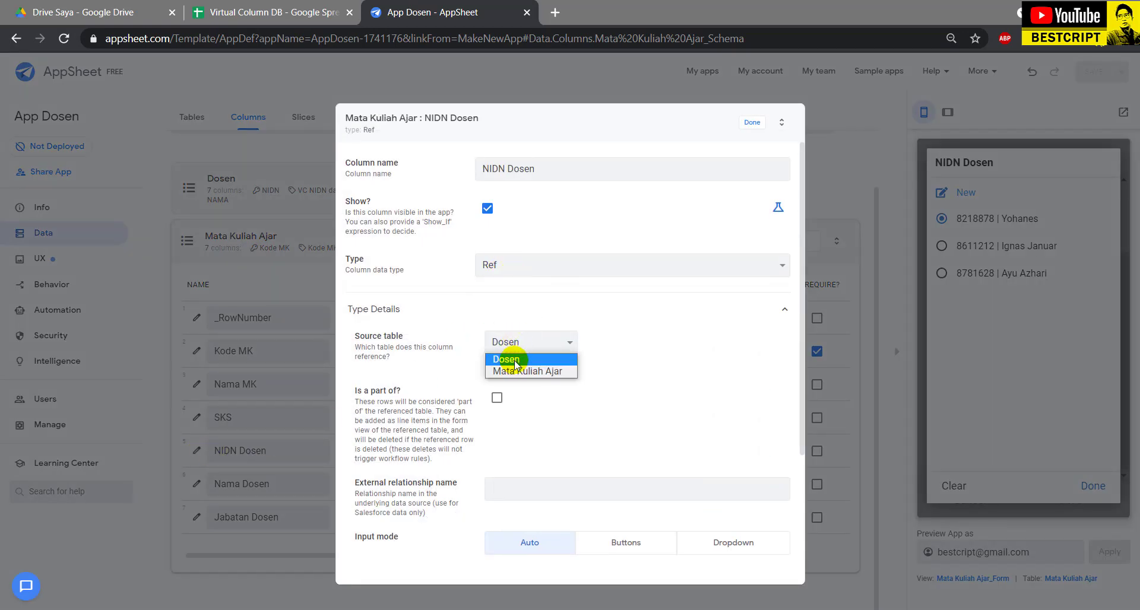
left_click(514, 361)
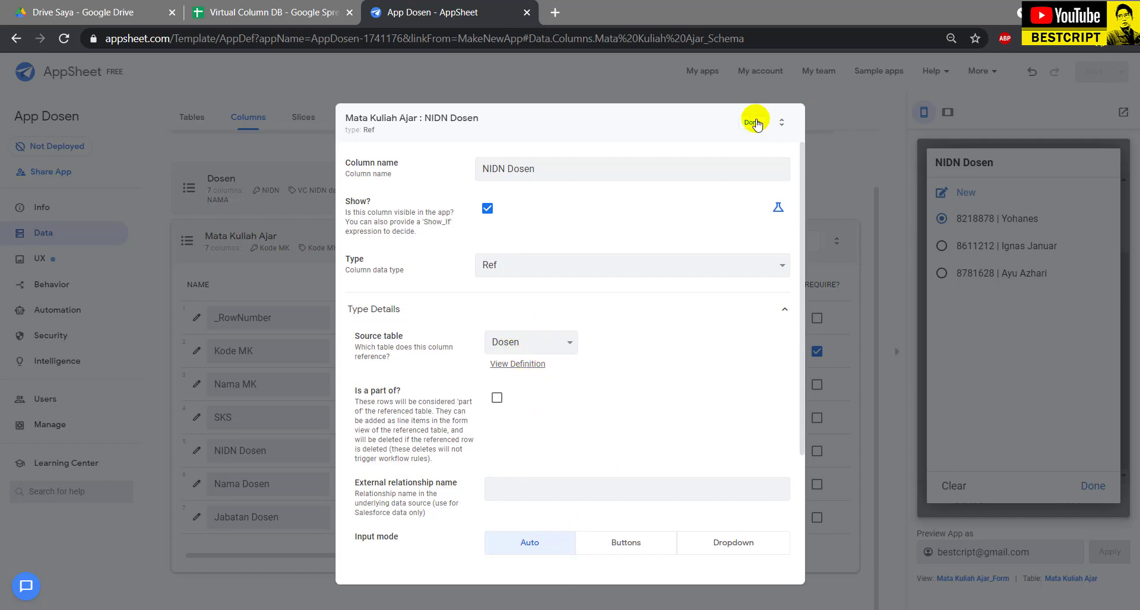
left_click_drag(560, 169, 453, 168)
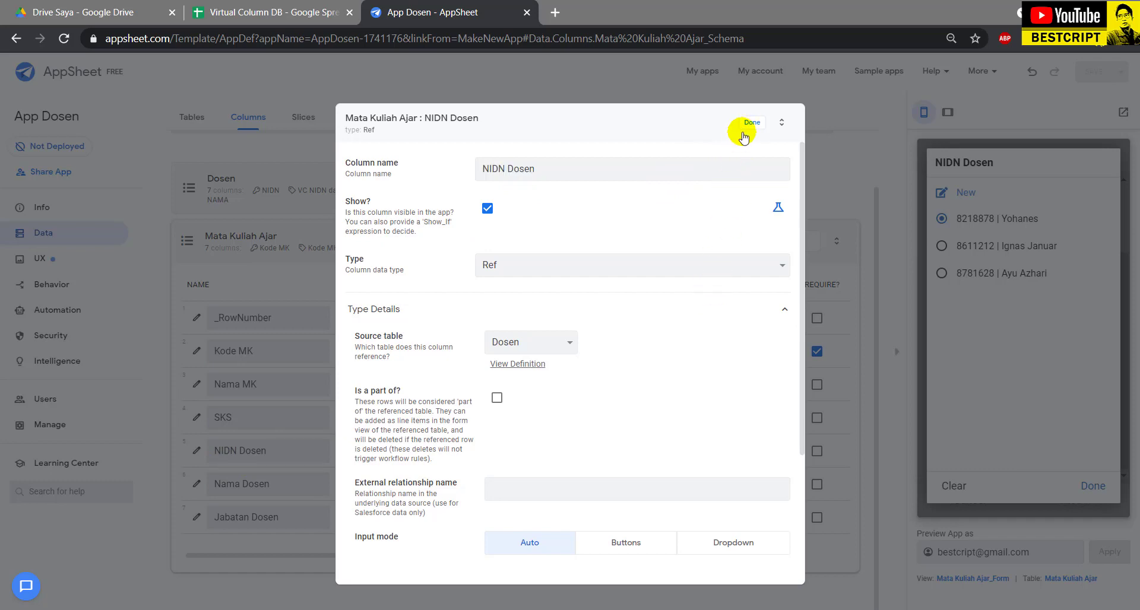
left_click(751, 124)
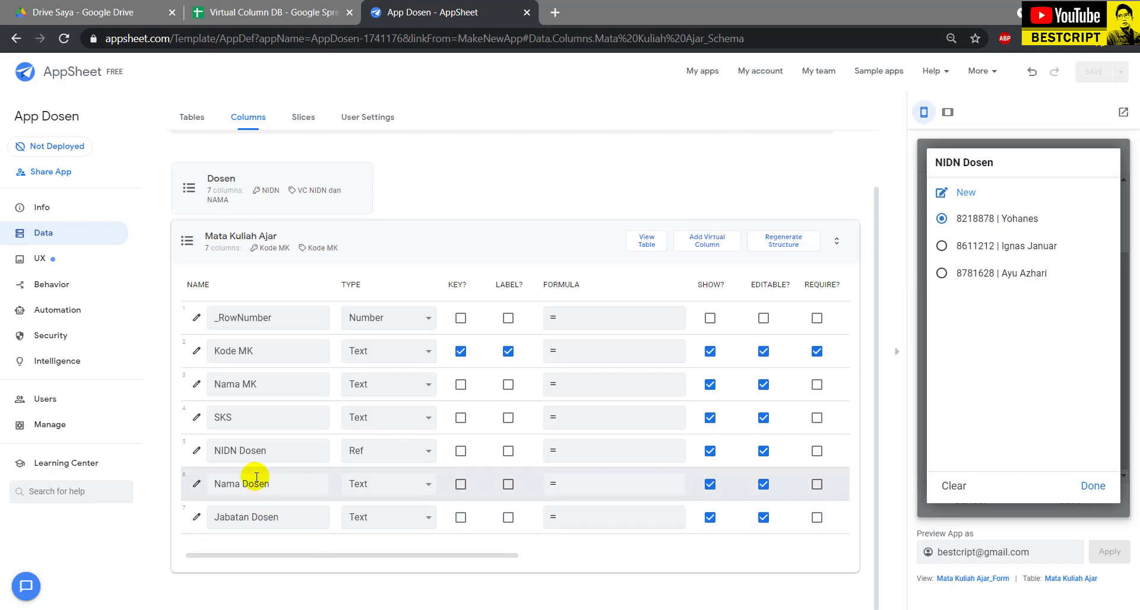
- Enter [NIDN Dosen].[NAMA] as the app formula of the Nama Dosen column in the Mata Kuliah Ajar table
left_click(196, 485)
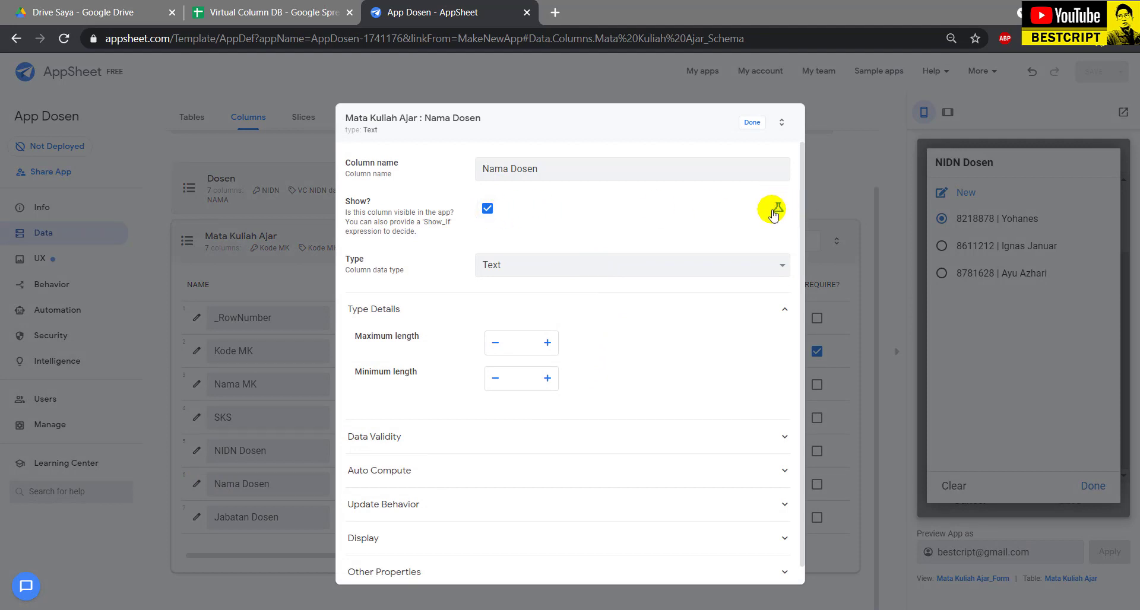
left_click(777, 209)
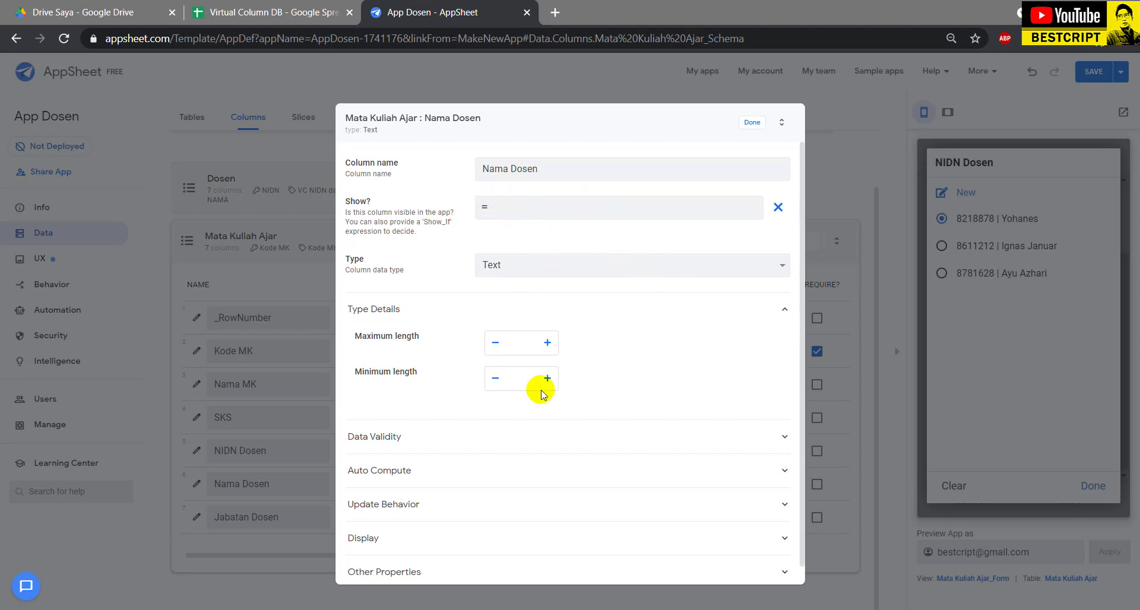
scroll(563, 466, "down", 1)
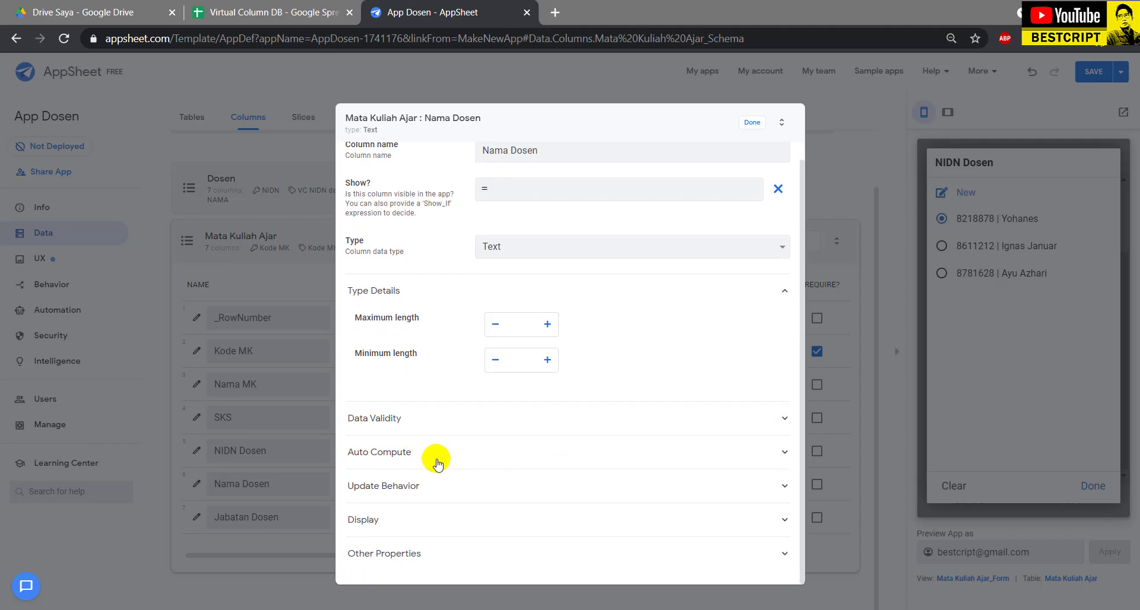
left_click(407, 457)
scroll(501, 474, "down", 4)
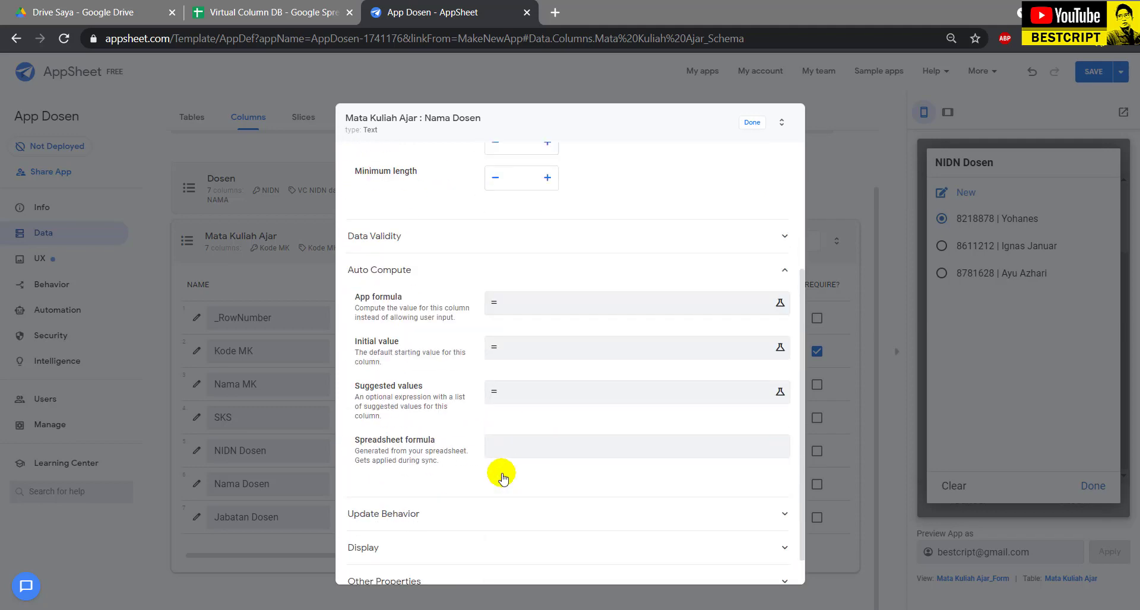
scroll(501, 275, "up", 4)
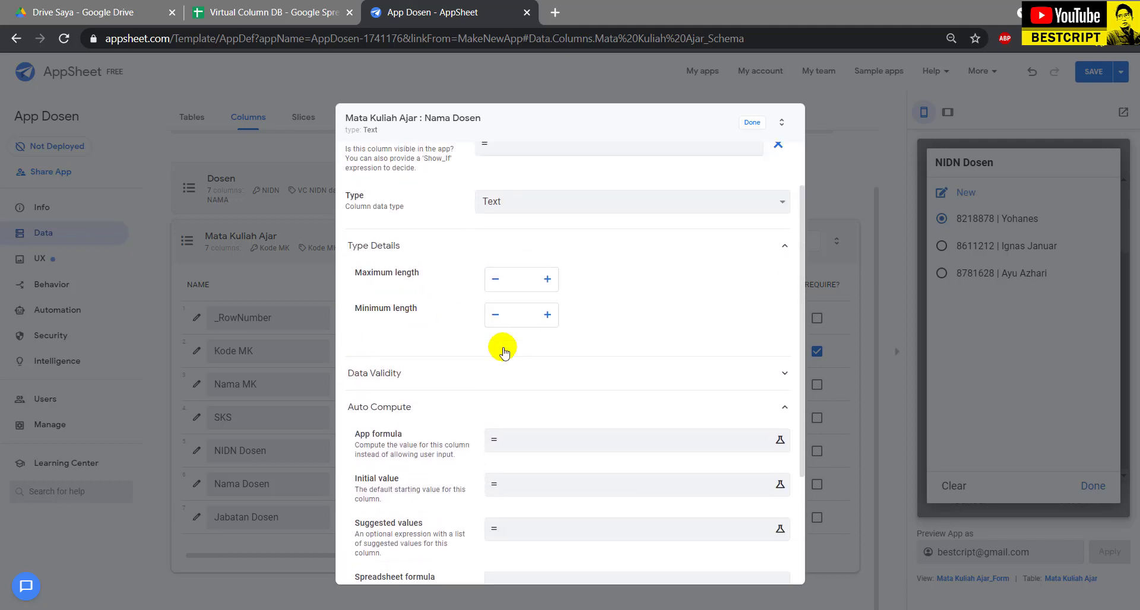
left_click(777, 207)
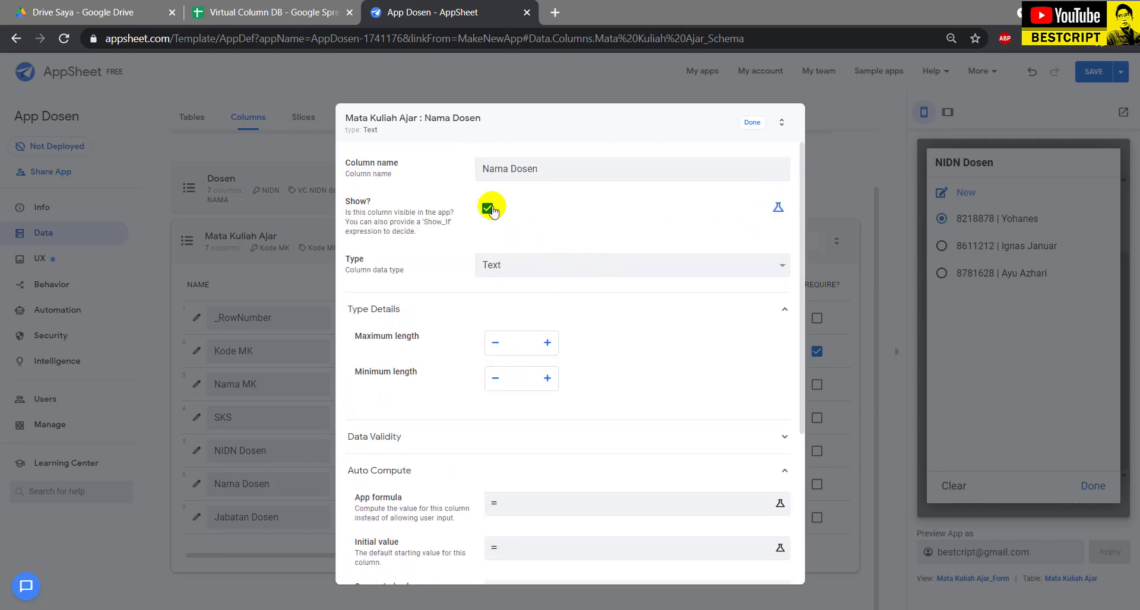
scroll(446, 513, "down", 4)
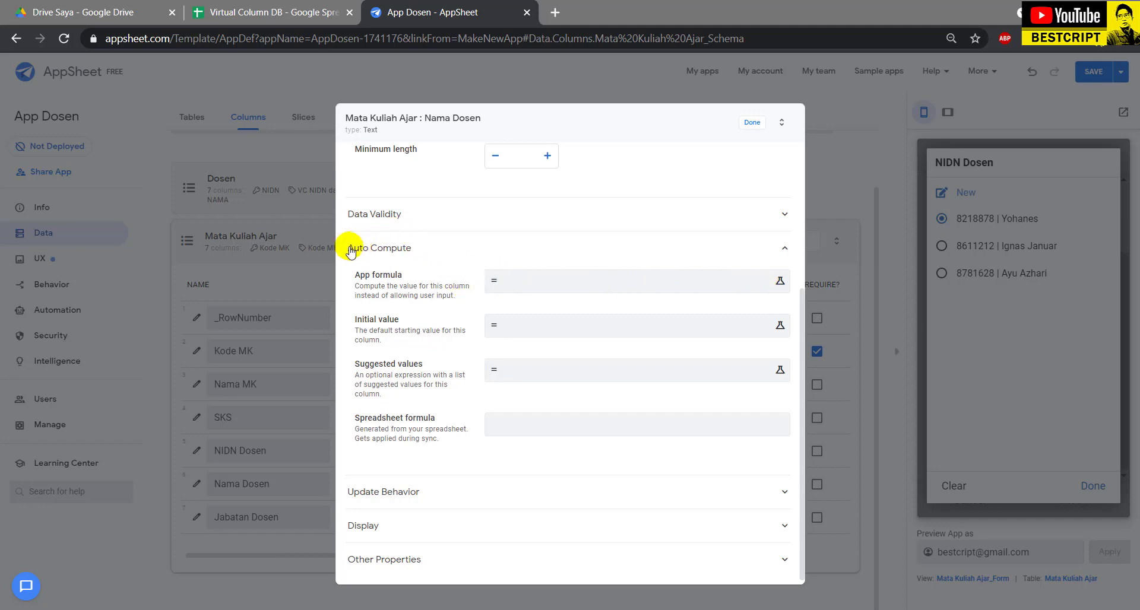
left_click(504, 283)
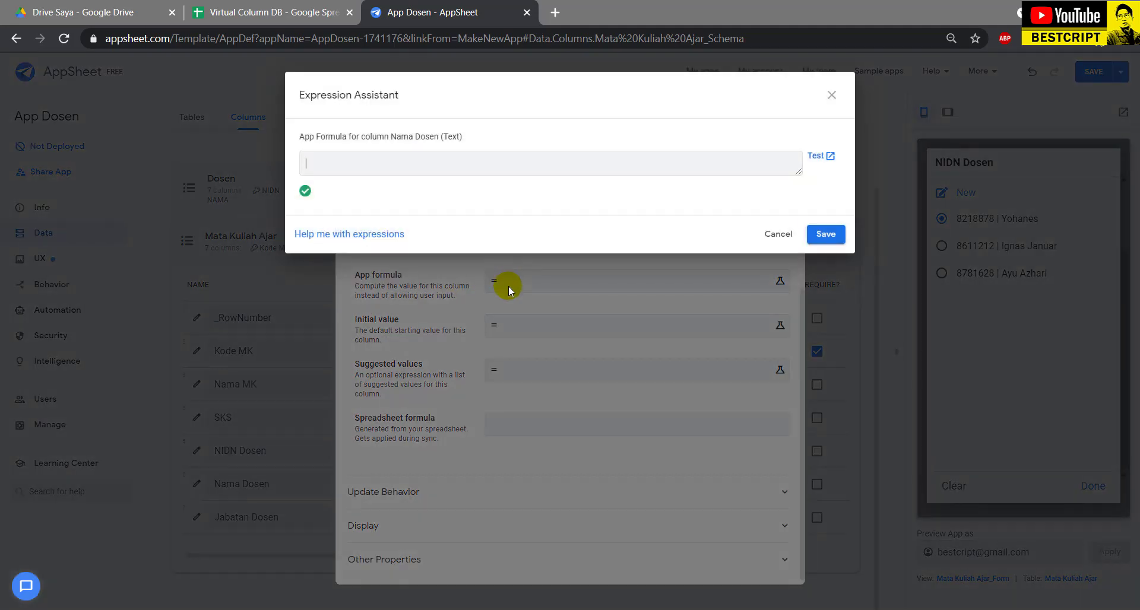
left_click(689, 234)
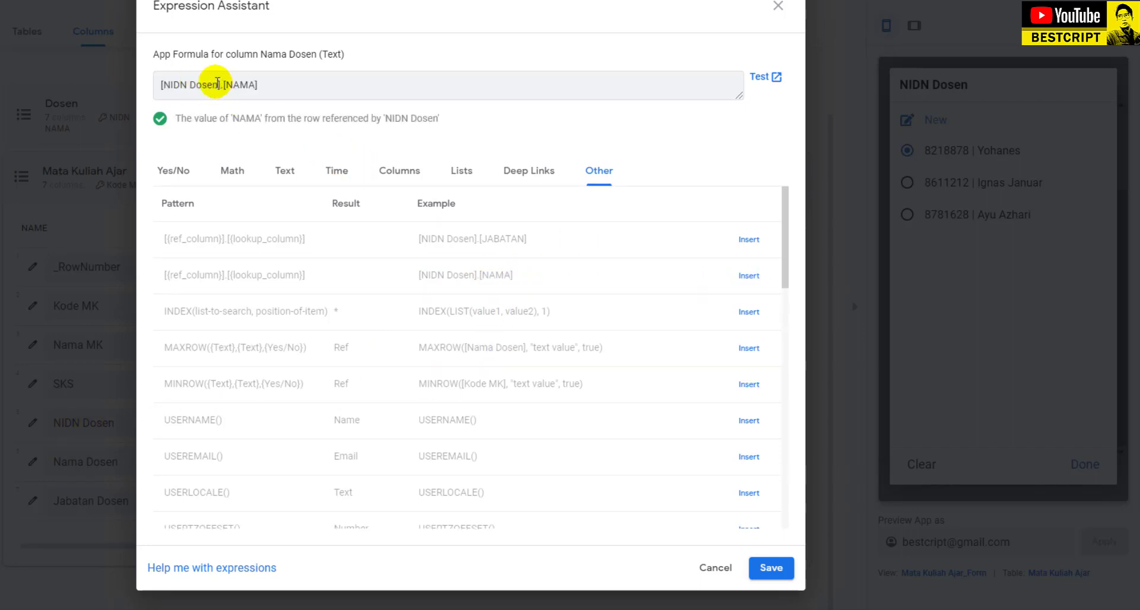
- Compare the formula's NIDN Dosen and NAMA references with the column headings of the Mata Kuliah Ajar and Dosen sheets in Virtual Column DB
left_click_drag(217, 85, 167, 86)
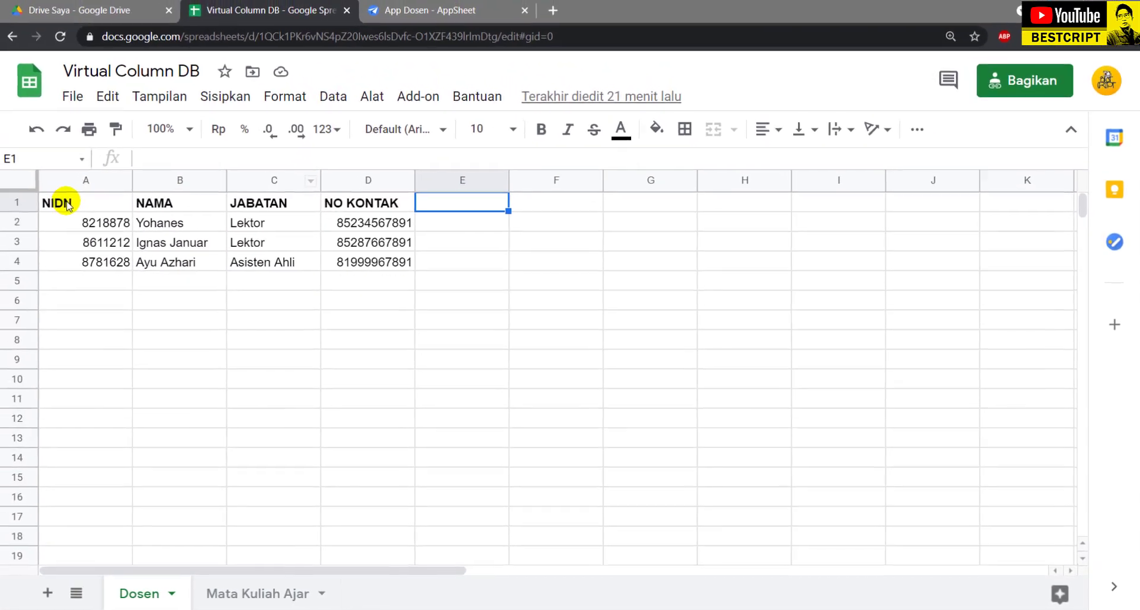
left_click(158, 205)
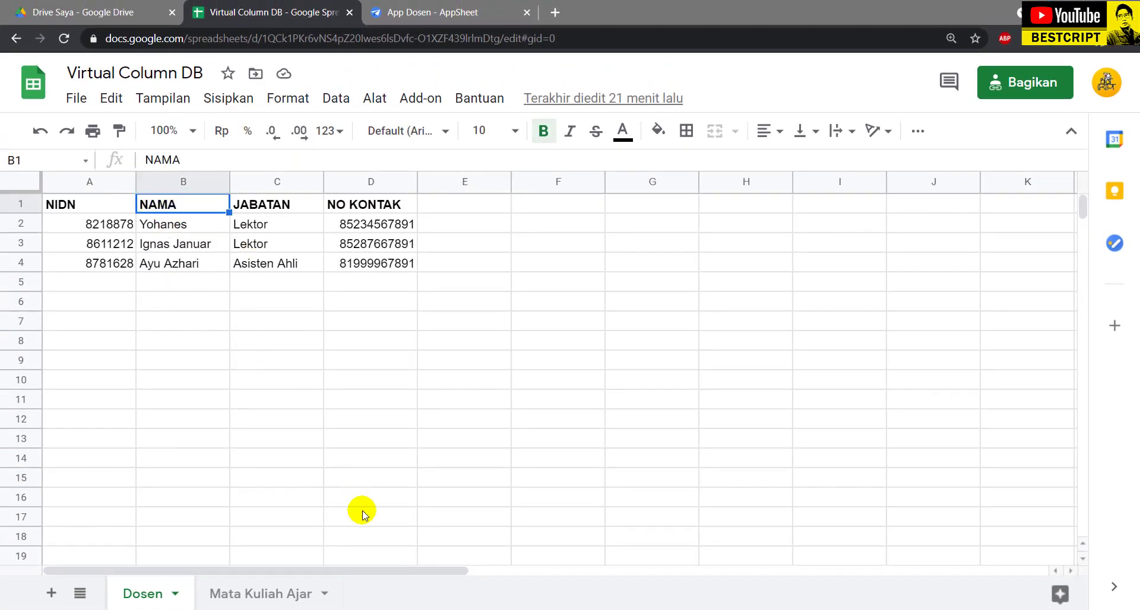
left_click(294, 593)
double_click(373, 202)
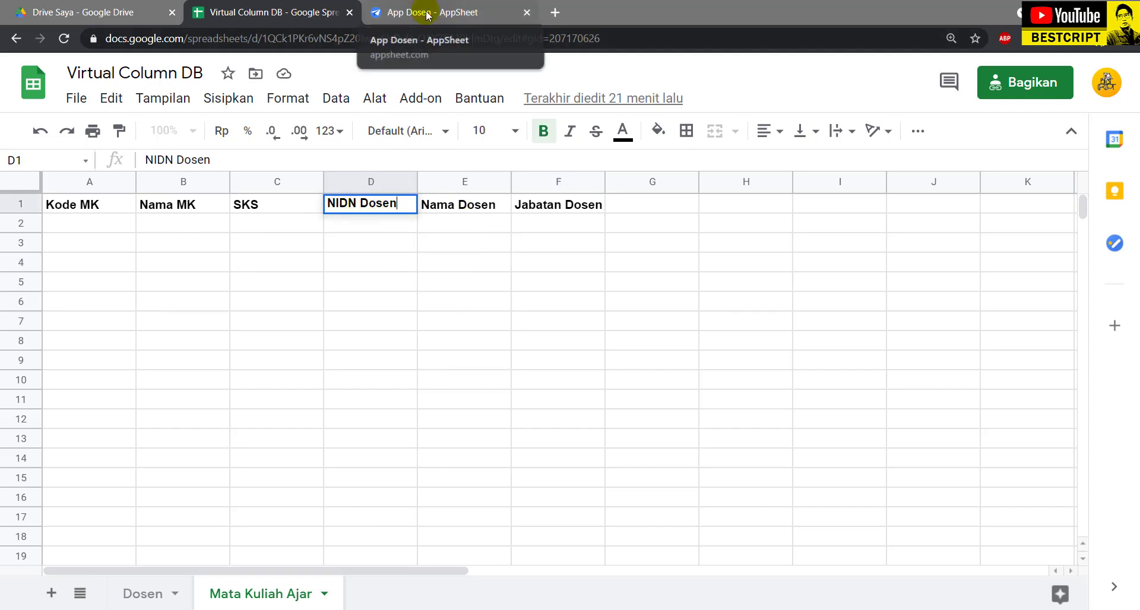
left_click(146, 592)
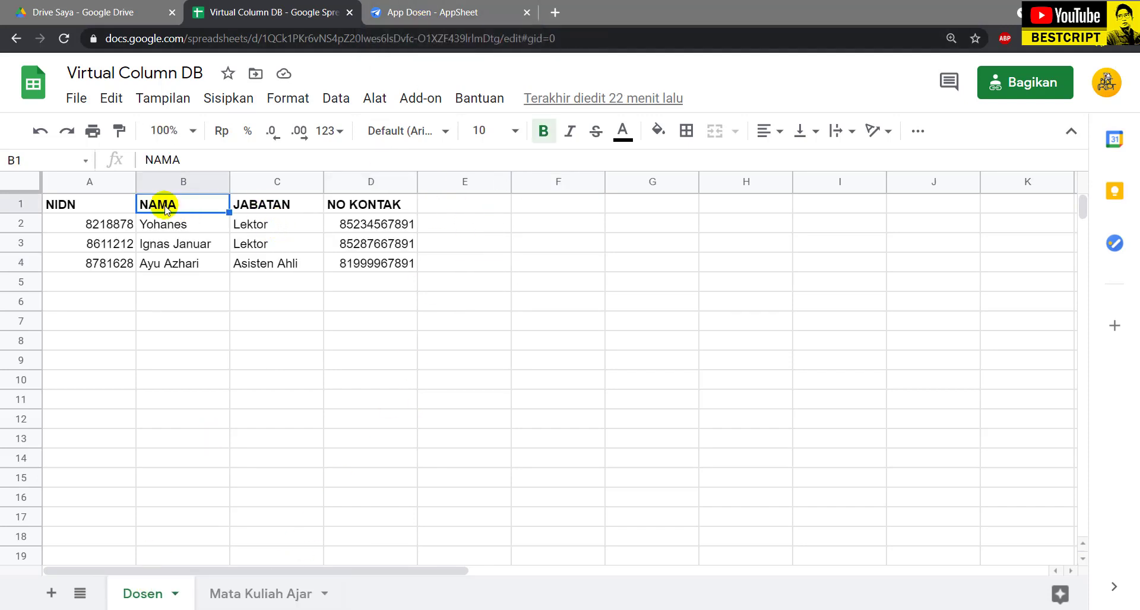
left_click(397, 10)
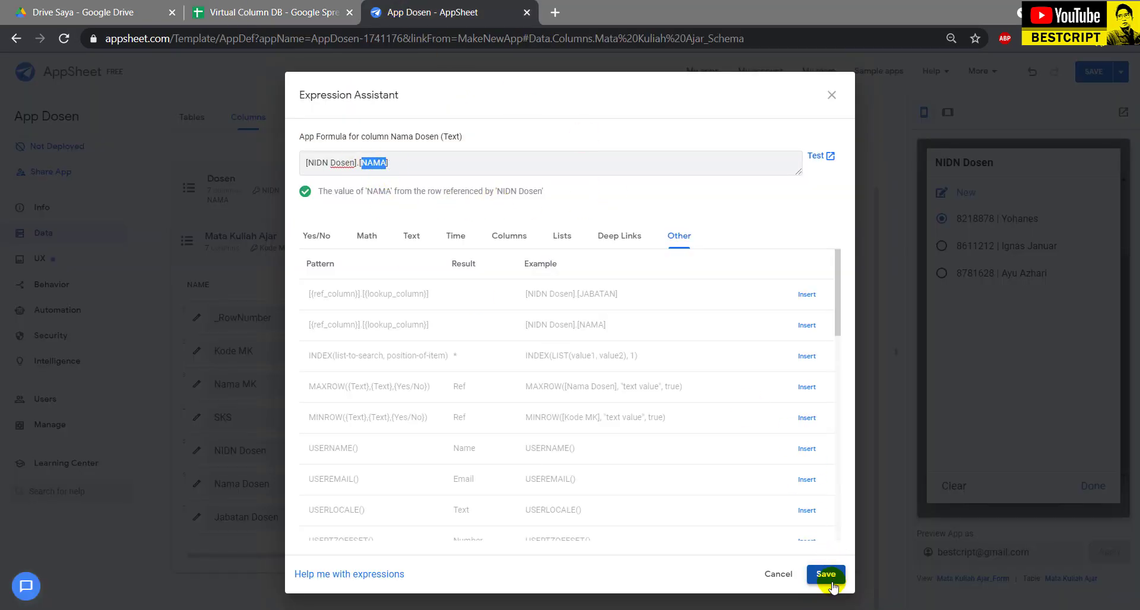
- Save the Nama Dosen formula and test it by choosing the first lecturer for NIDN Dosen in the preview form
left_click(825, 574)
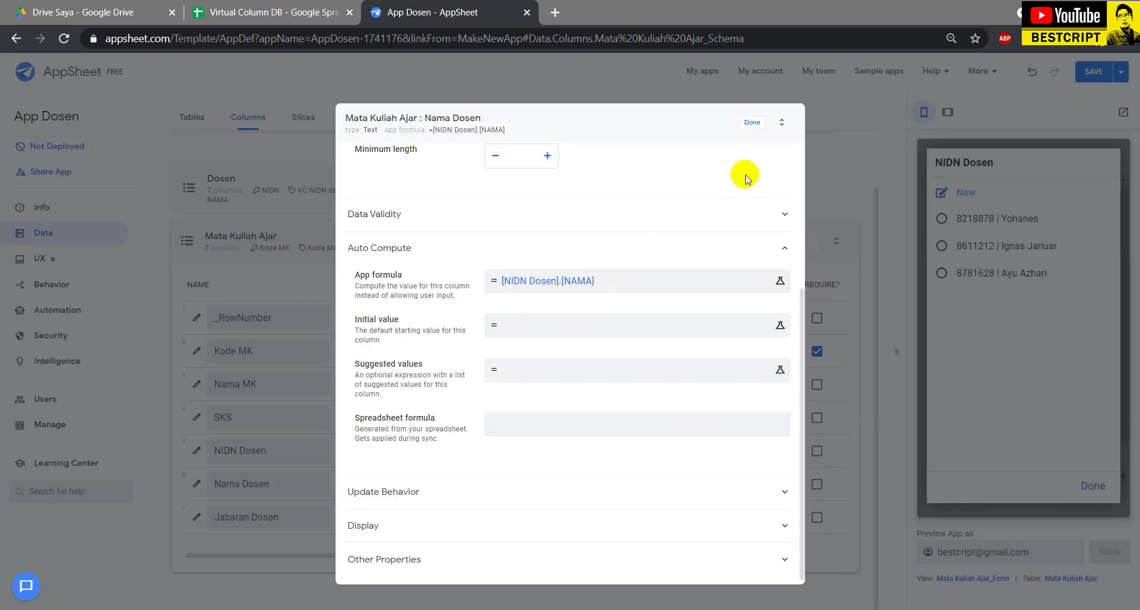
left_click(753, 124)
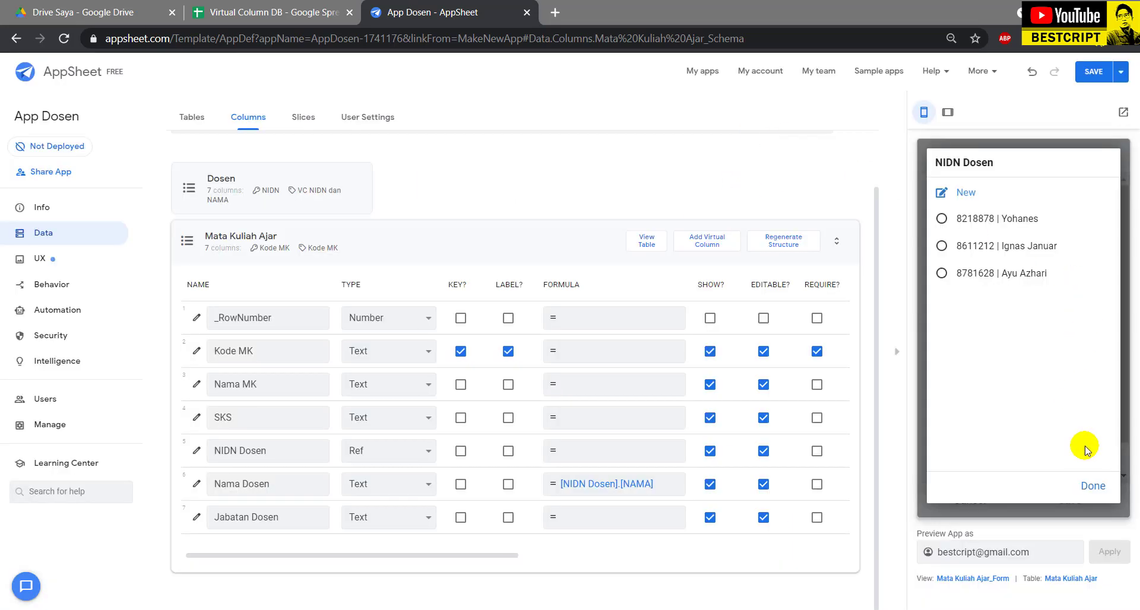
left_click(1091, 486)
left_click(1021, 418)
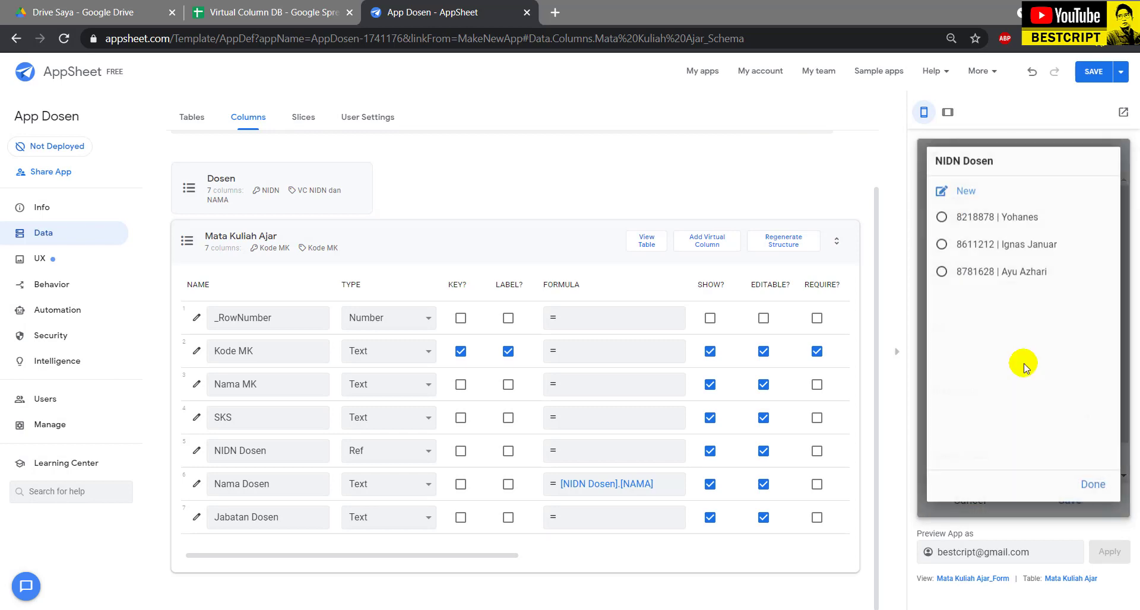
left_click(977, 218)
scroll(1017, 463, "down", 2)
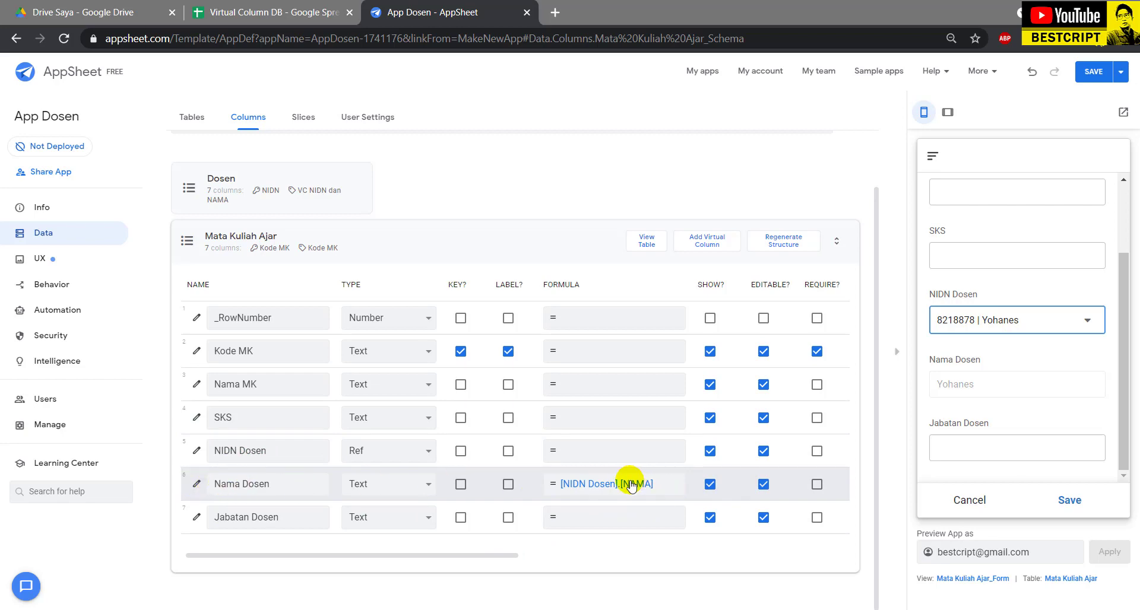
- Check the Dosen table's columns and set the Jabatan Dosen app formula in the Mata Kuliah Ajar table to [NIDN Dosen].[JABATAN]
left_click(214, 177)
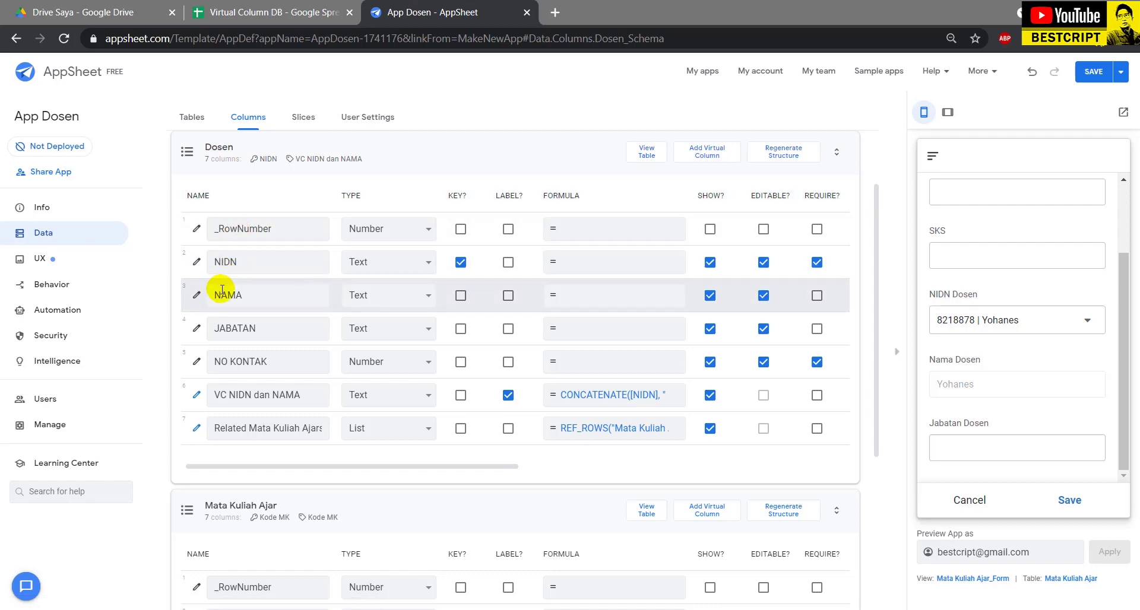
left_click(223, 150)
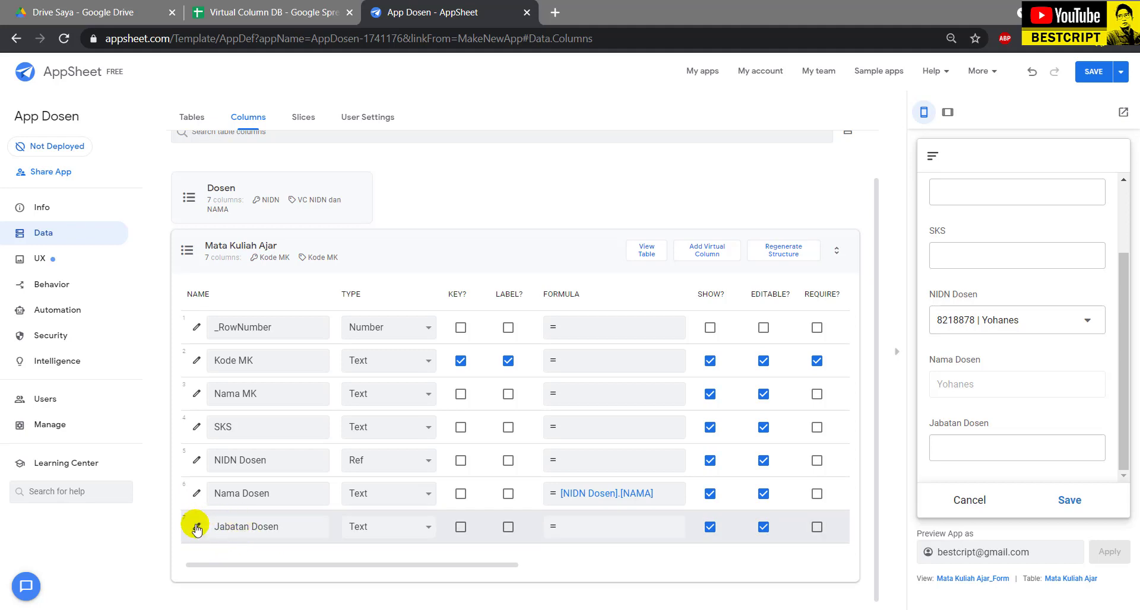
left_click(580, 529)
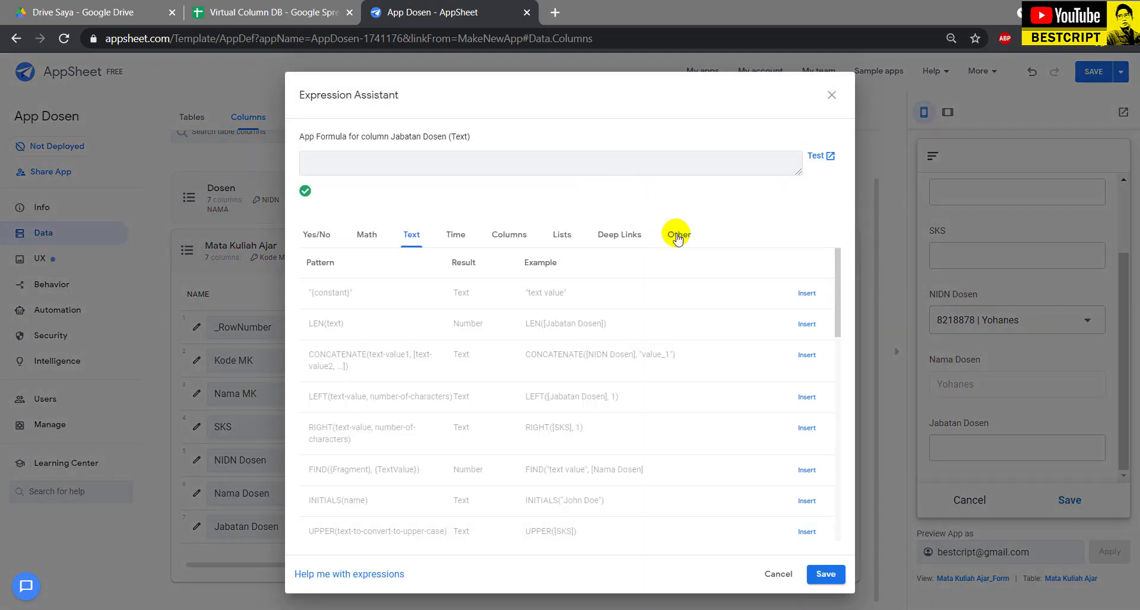
left_click(677, 236)
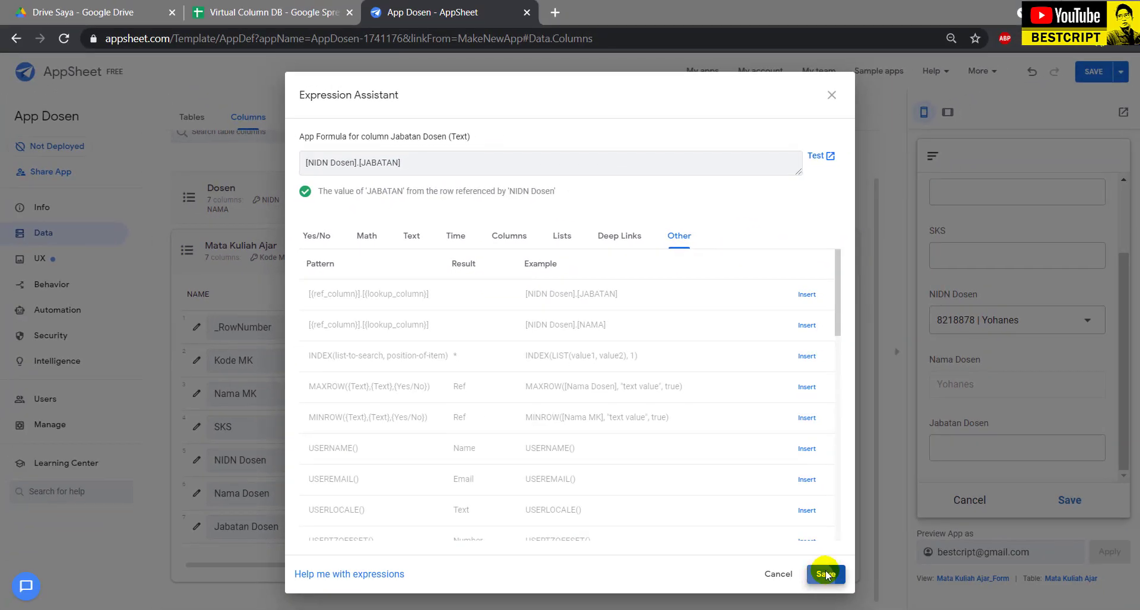
left_click(825, 574)
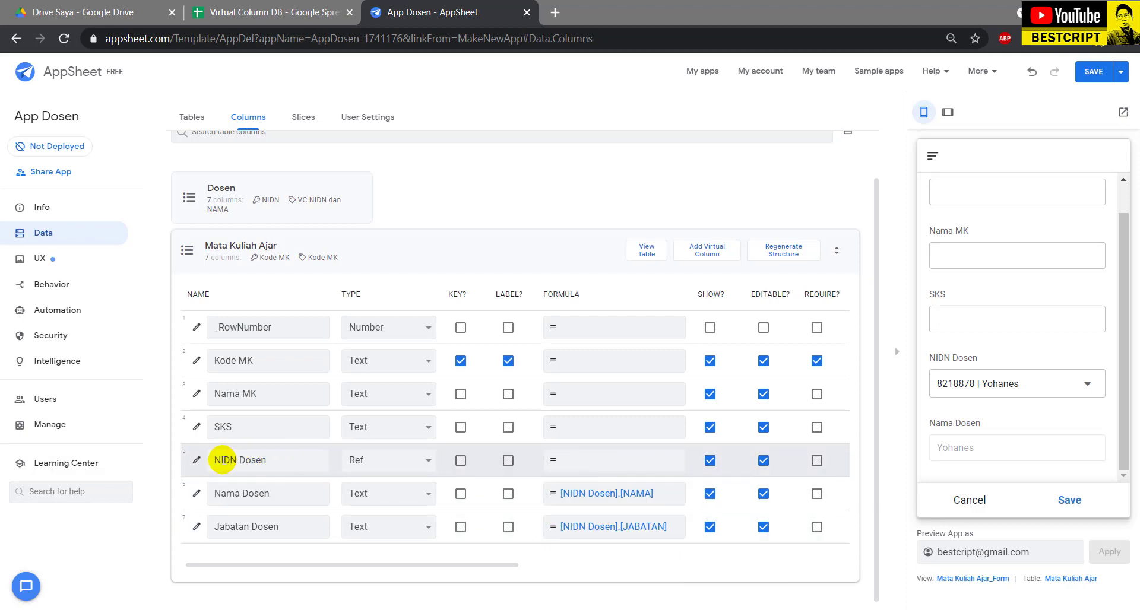
- Compare the Jabatan Dosen formula's references with the Dosen table's JABATAN column in App Dosen and the JABATAN heading in Virtual Column DB
mouse_move(223, 460)
left_mouse_down()
mouse_move(262, 461)
mouse_move(215, 461)
left_mouse_up()
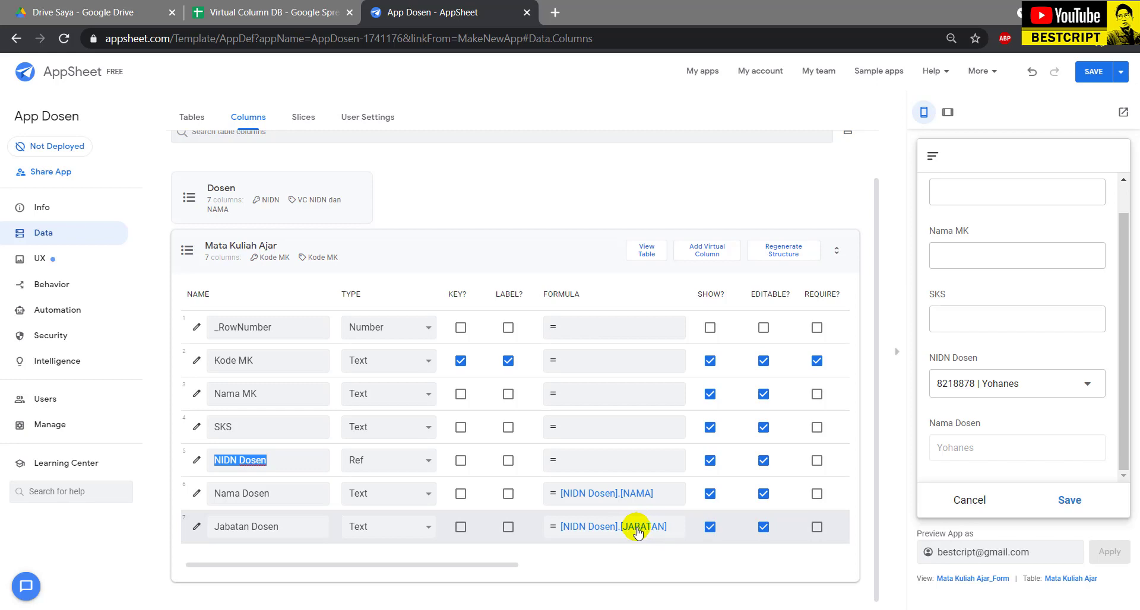
left_click(225, 190)
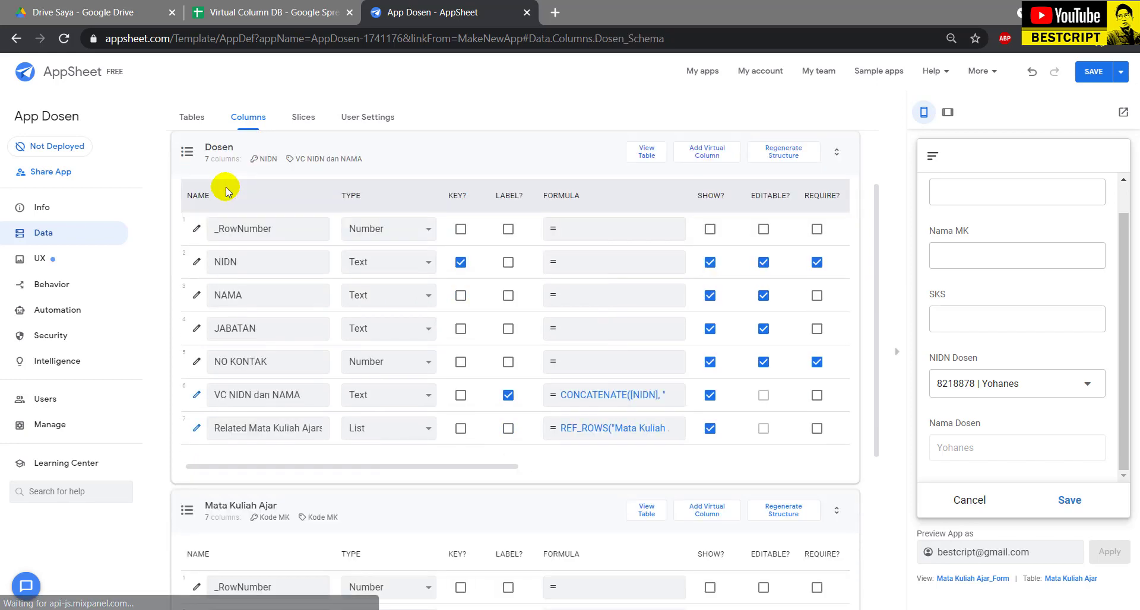
left_click_drag(268, 330, 223, 327)
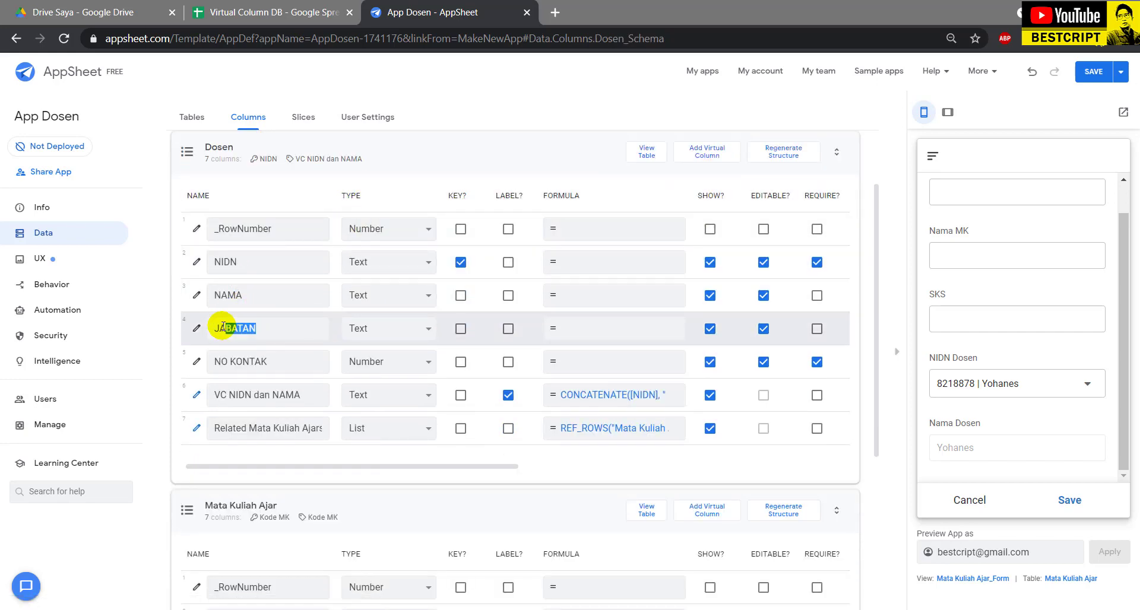
left_click(246, 150)
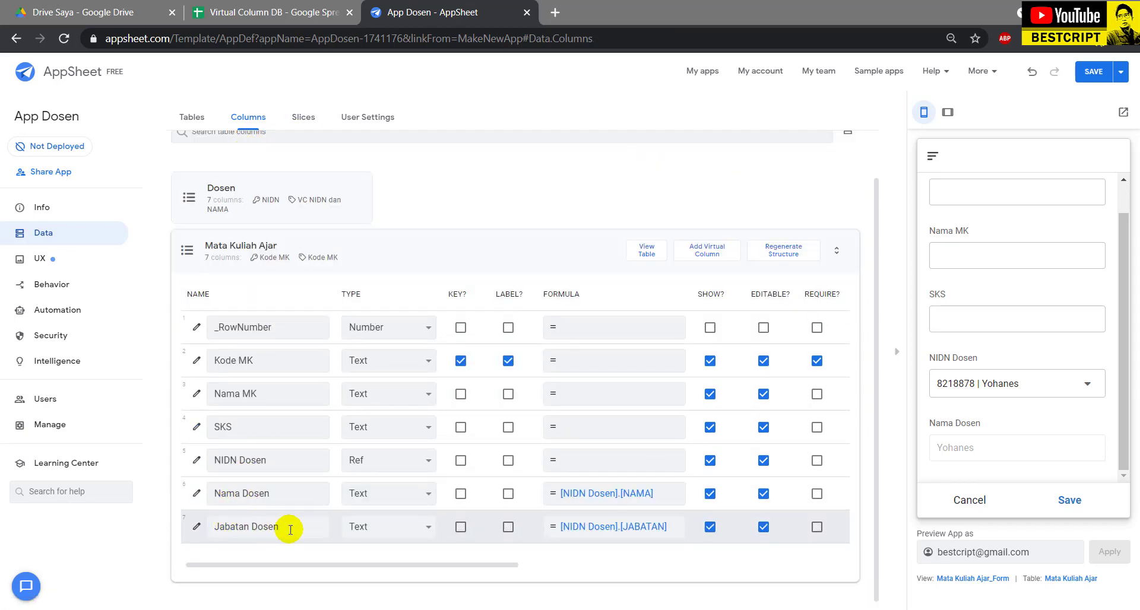
left_click_drag(287, 526, 232, 530)
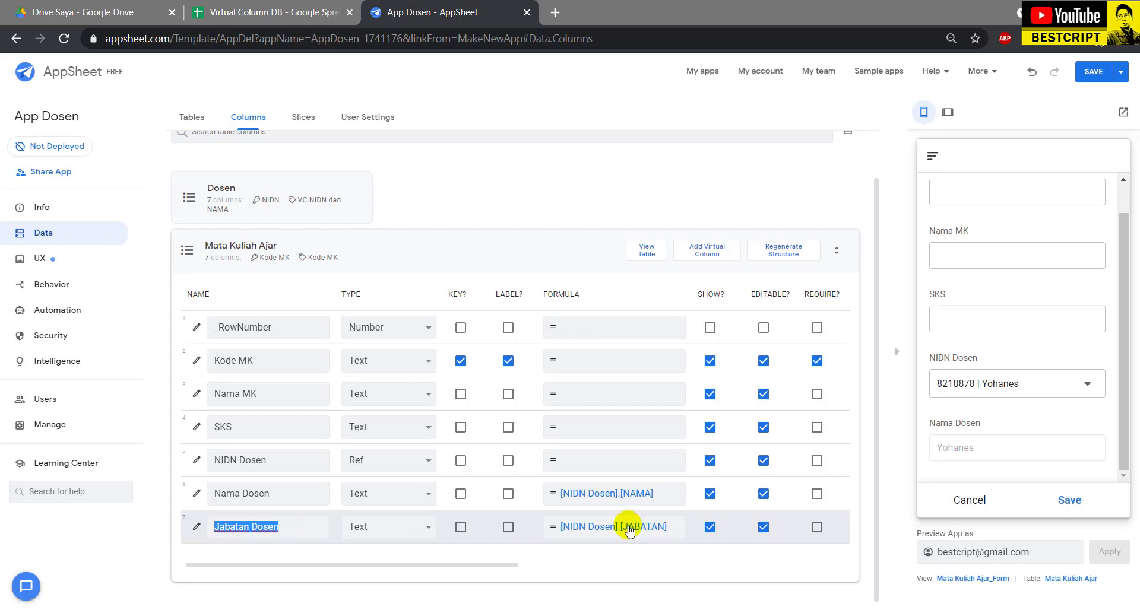
left_click(256, 6)
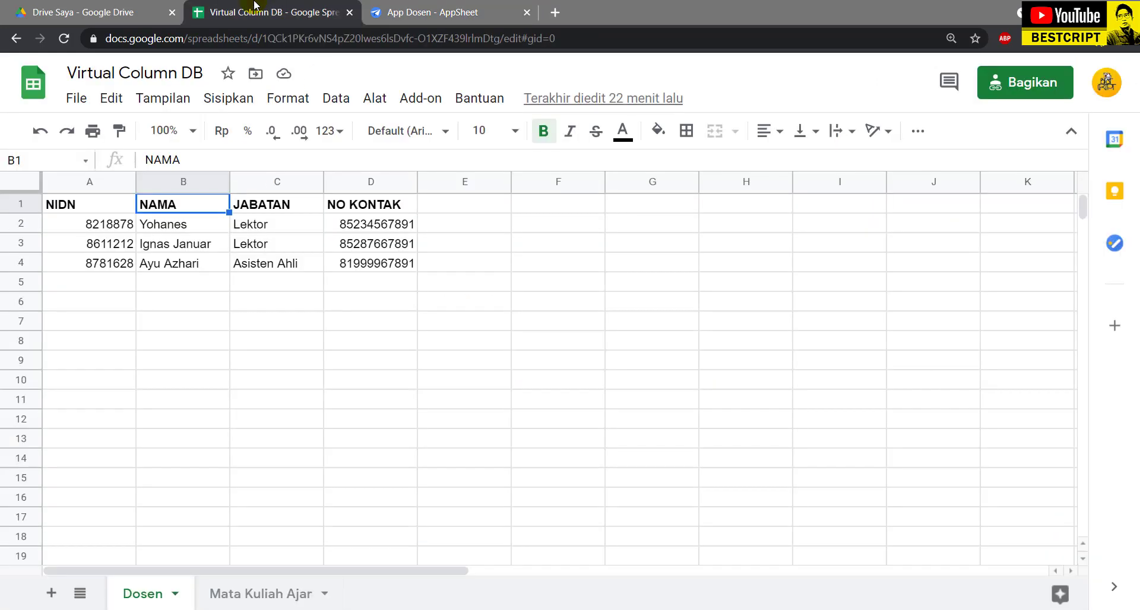
left_click(270, 208)
double_click(274, 207)
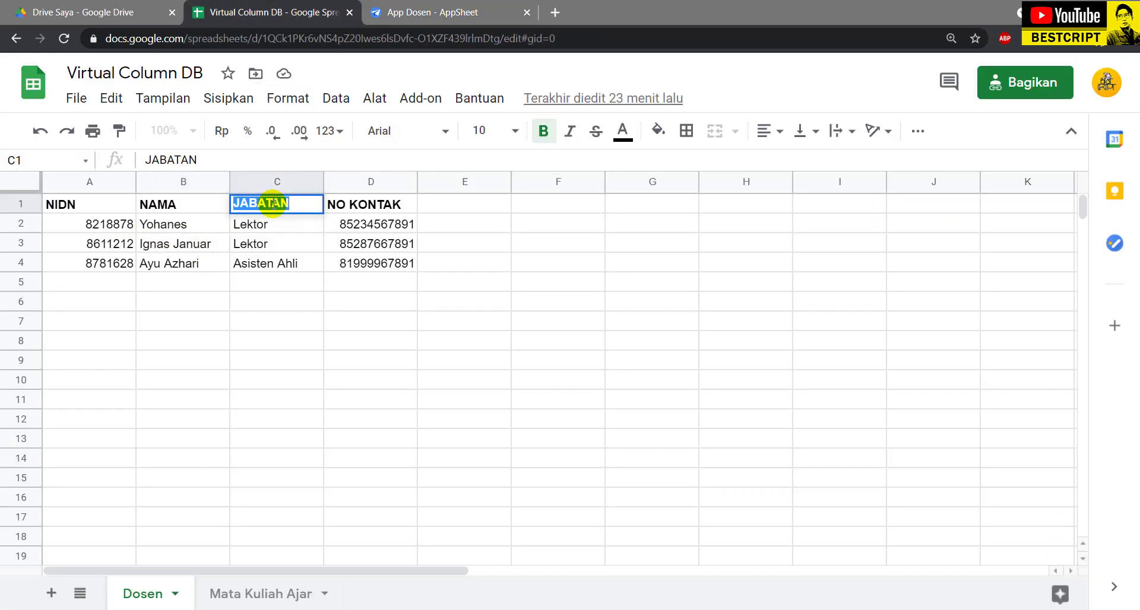
left_click(418, 7)
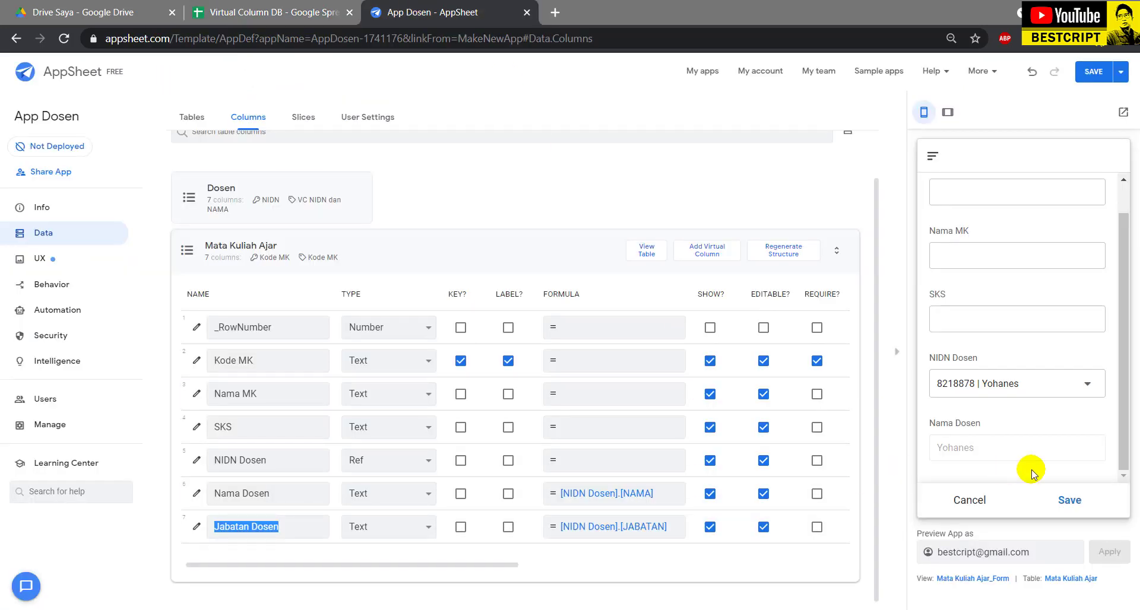
- Test the Jabatan Dosen formula in the preview form by choosing the third and then the first lecturer for NIDN Dosen
left_click(1054, 391)
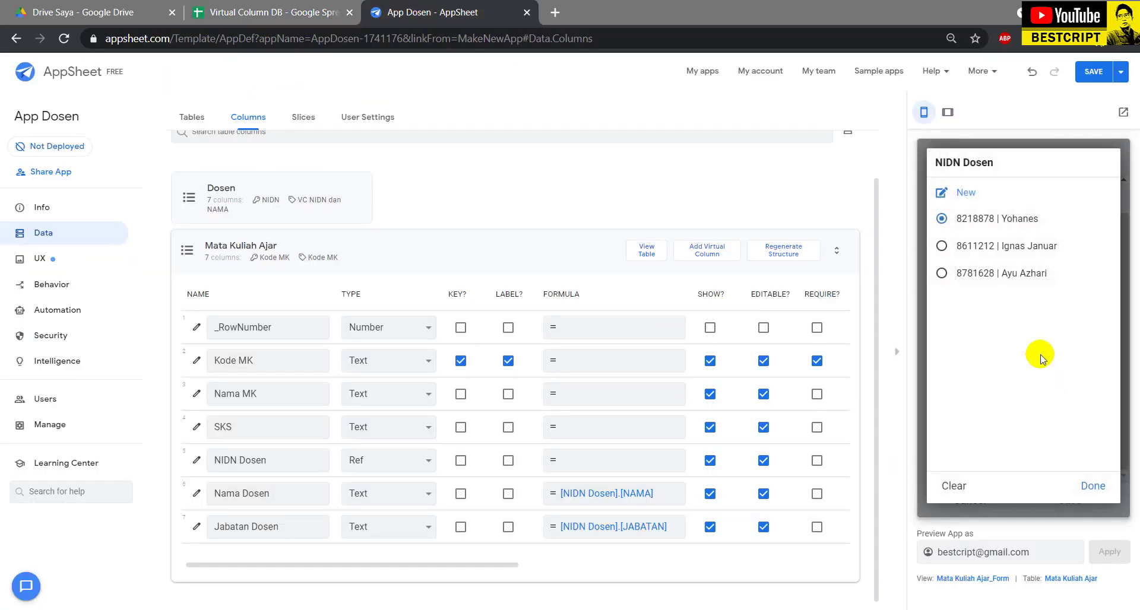
left_click(996, 279)
scroll(1025, 458, "down", 1)
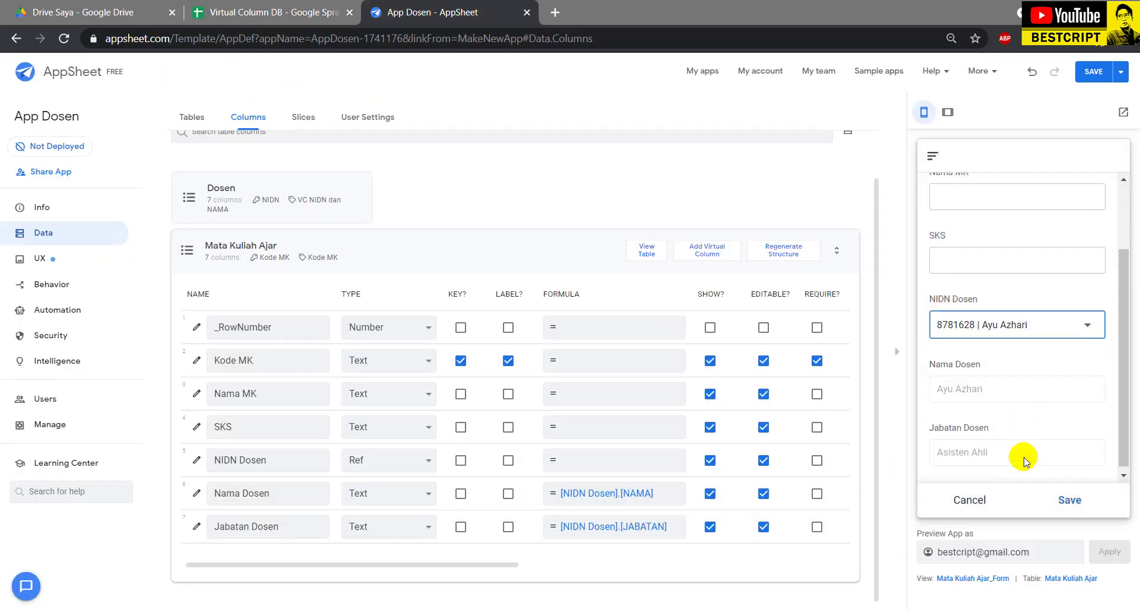
left_click(1018, 319)
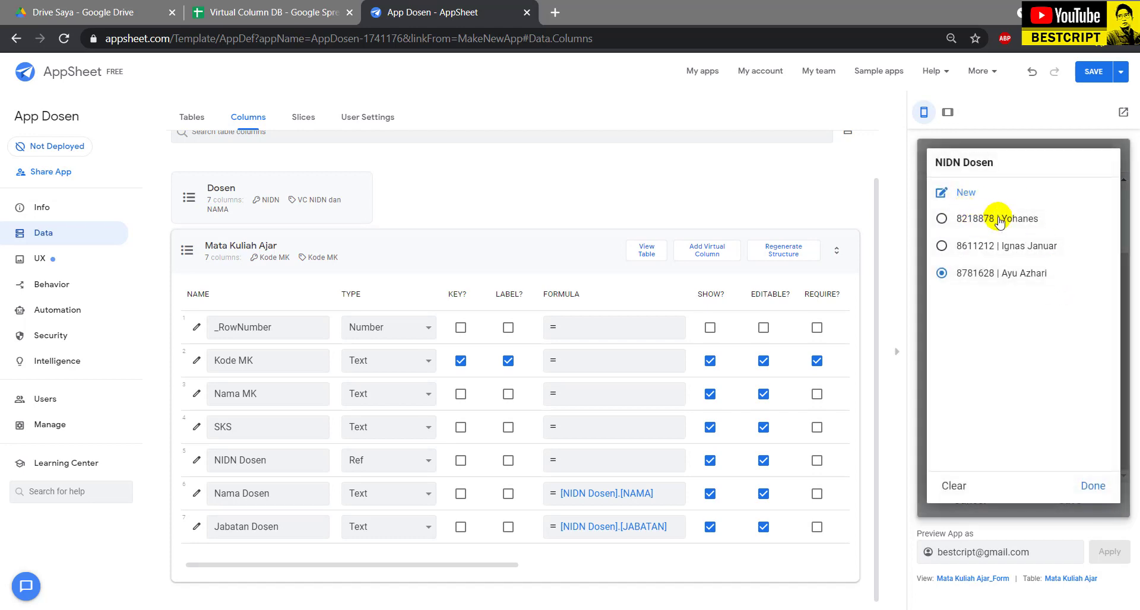
left_click(1000, 220)
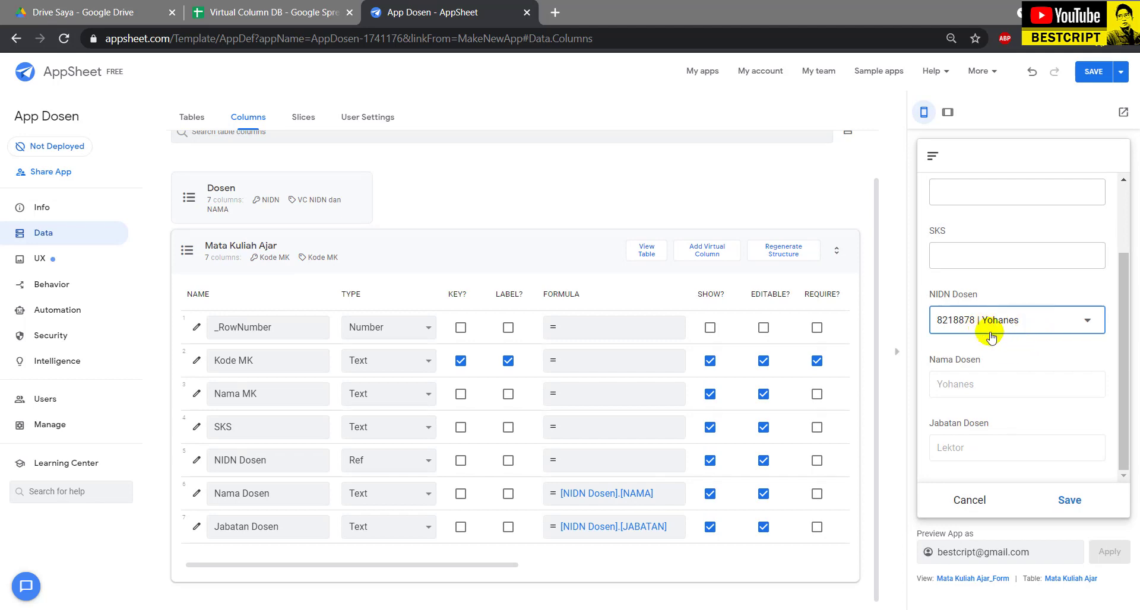
scroll(1010, 338, "up", 2)
- Try NIDN as the Dosen table's label, check the preview's NIDN Dosen choices, and restore VC NIDN dan NAMA as the label
left_click(399, 238)
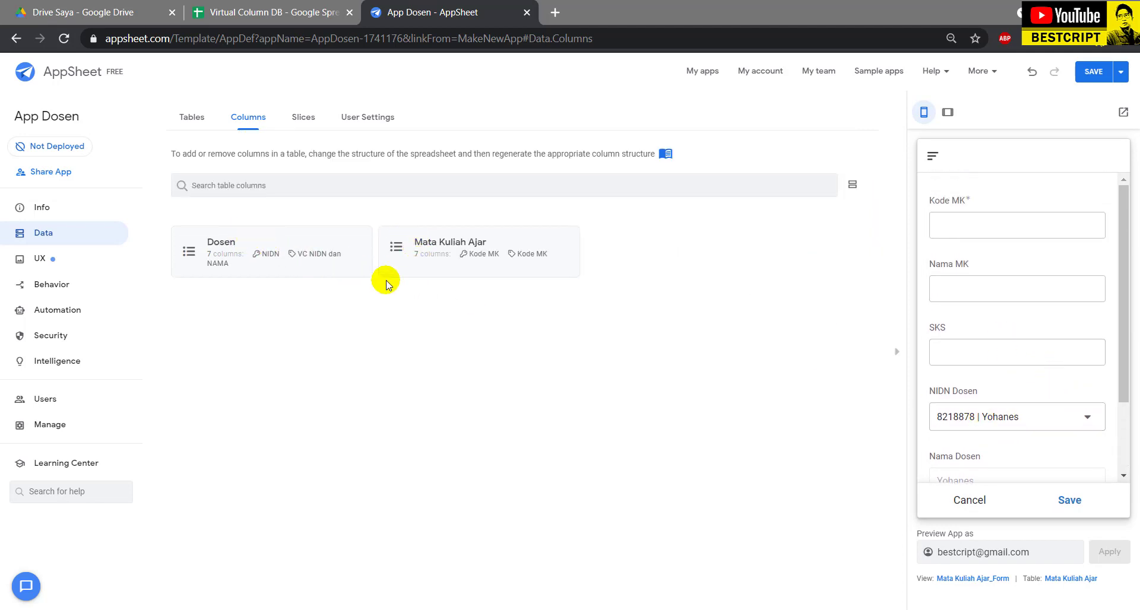
left_click(224, 238)
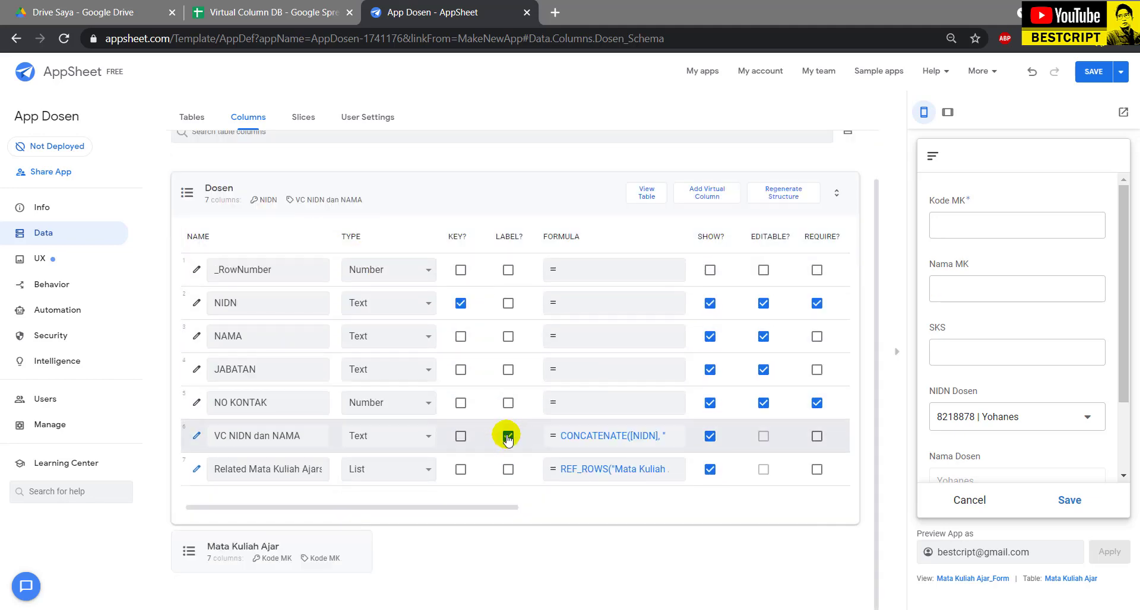
left_click(508, 304)
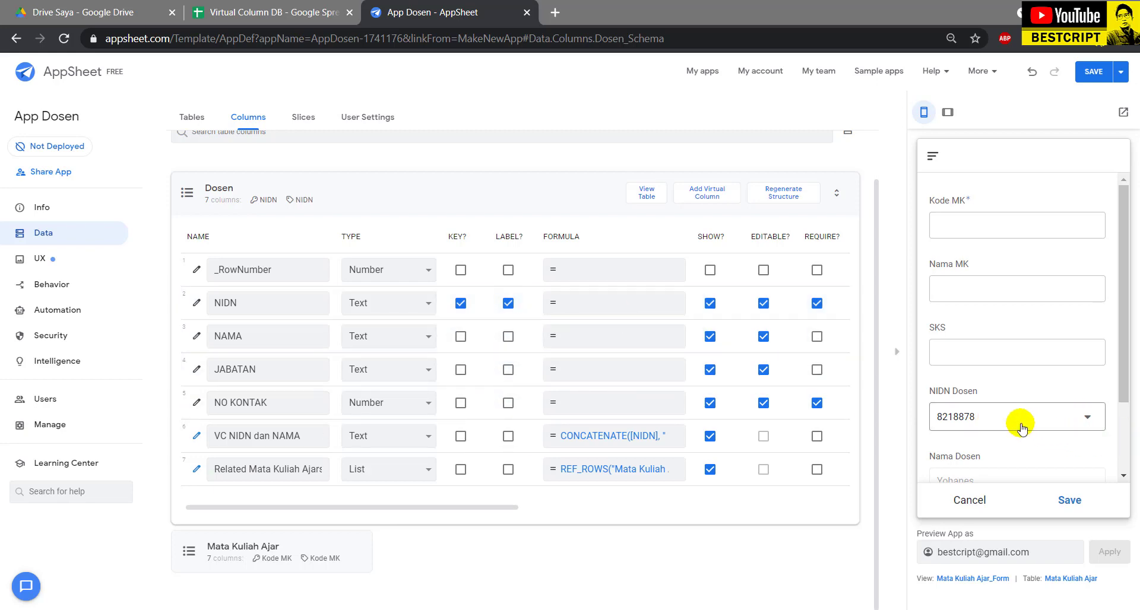
left_click(1021, 429)
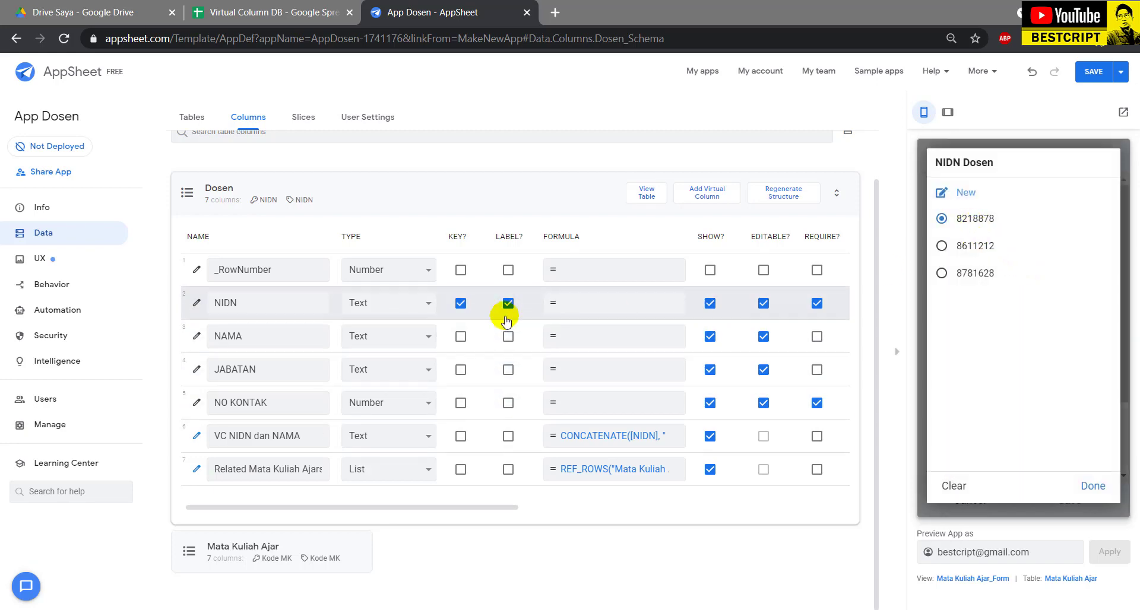
left_click(508, 304)
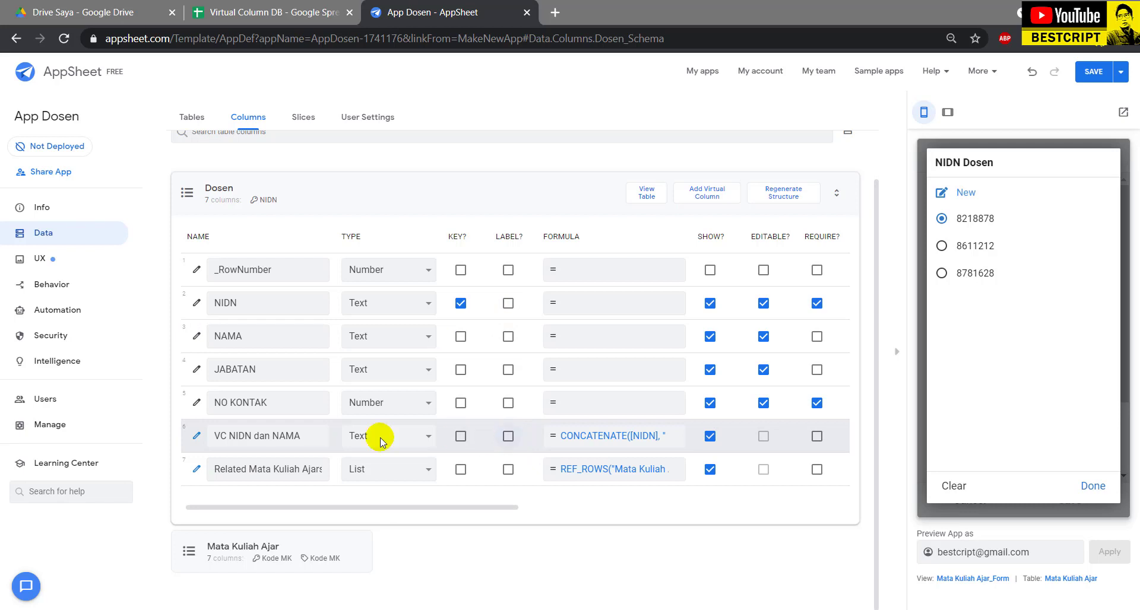
left_click(508, 437)
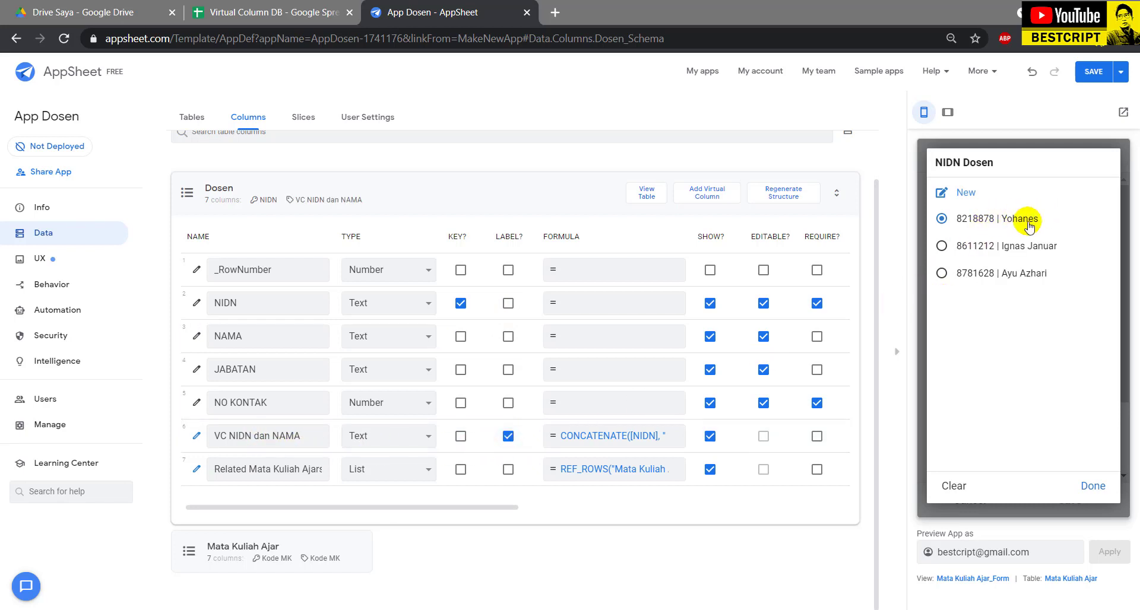
- Try NIDN as an additional label beside VC NIDN dan NAMA, remove it again, and close the preview's NIDN Dosen choices
left_click(508, 304)
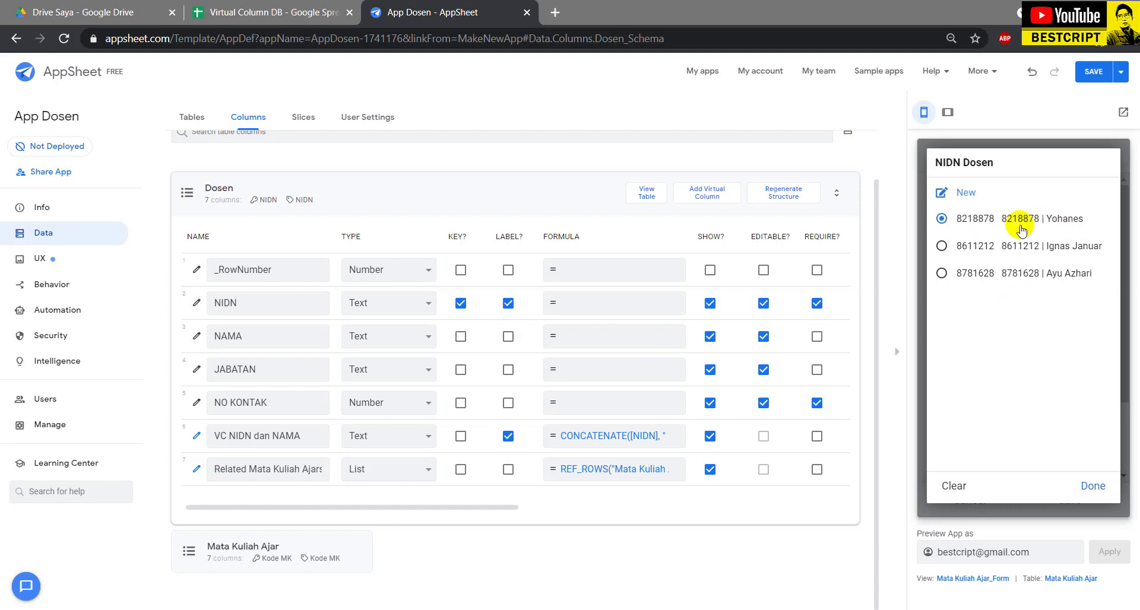
left_click(508, 304)
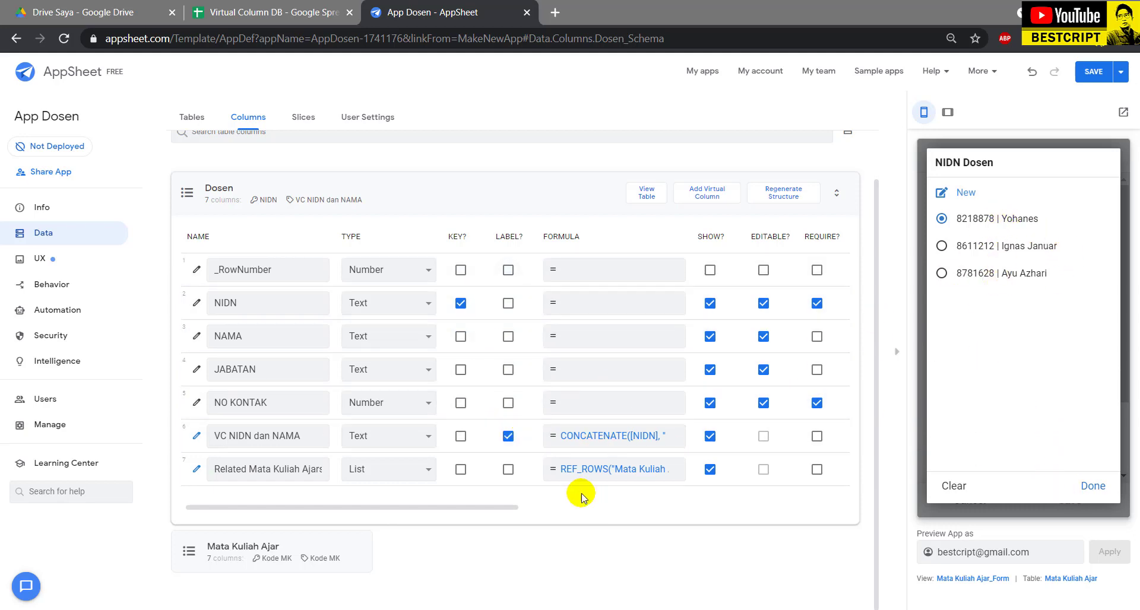
left_click(1081, 482)
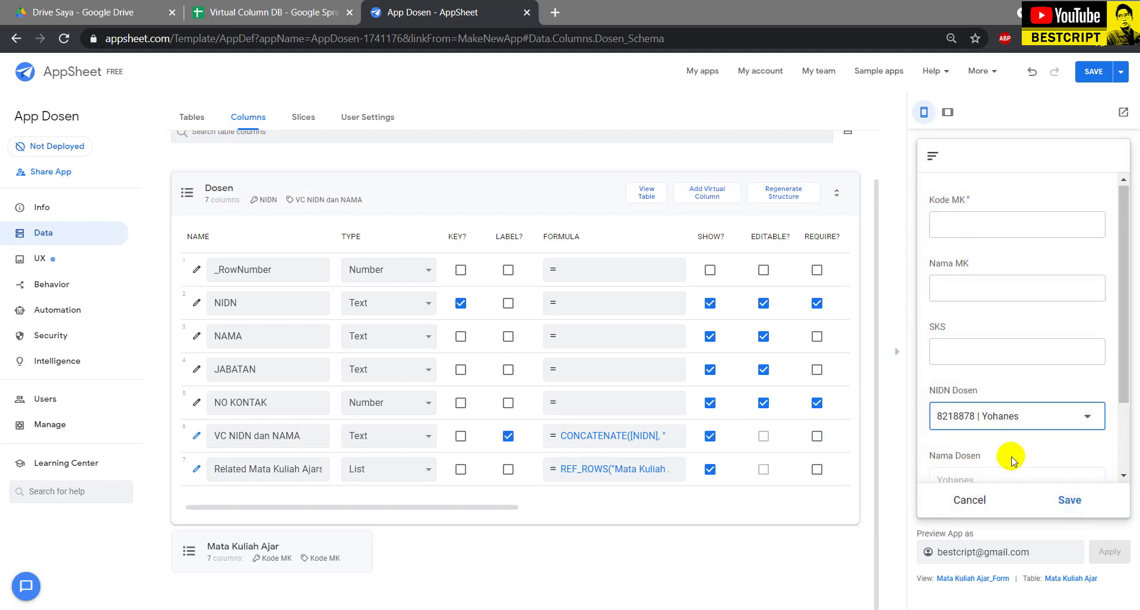
- Fill in the preview form with Kode MK 91782, Nama MK Aljabar Linear and SKS 3, and save the record
scroll(1014, 457, "down", 2)
scroll(1017, 452, "up", 2)
left_click(982, 229)
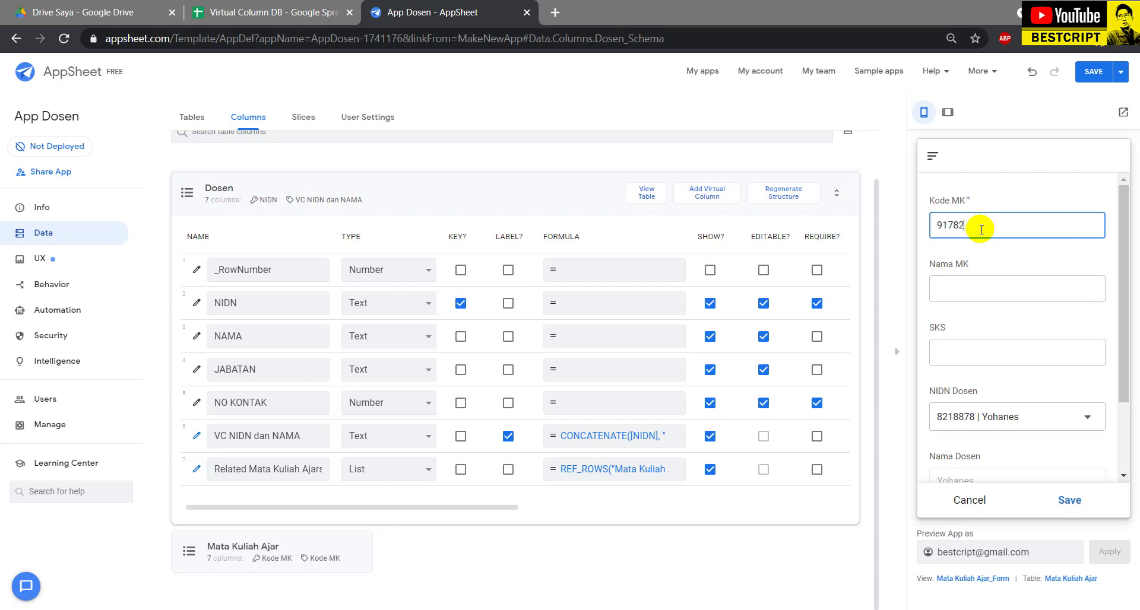
left_click(960, 292)
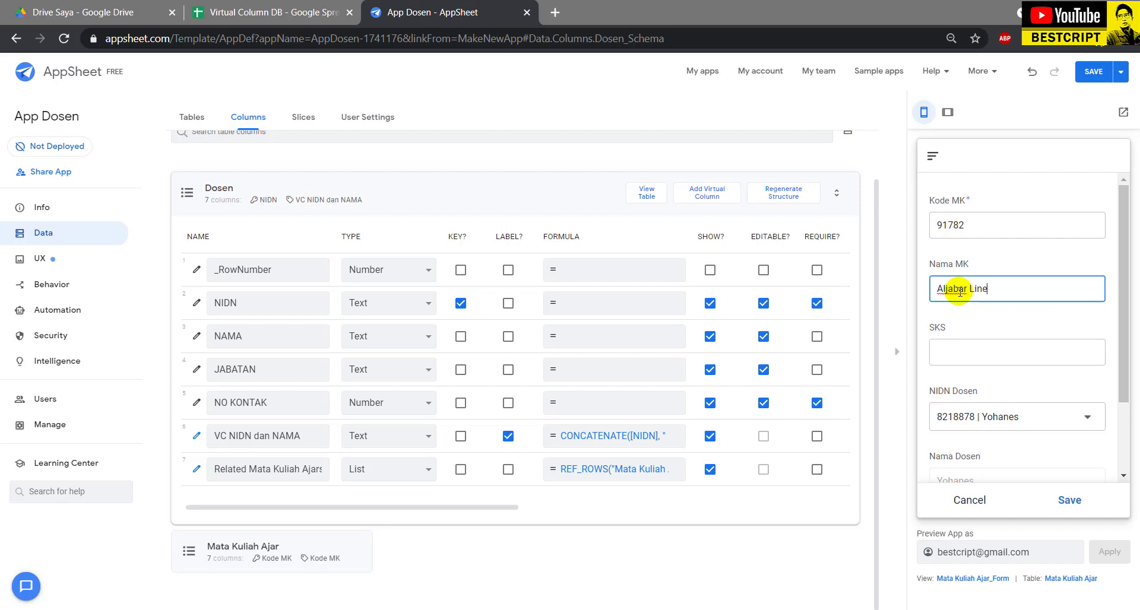
left_click(967, 353)
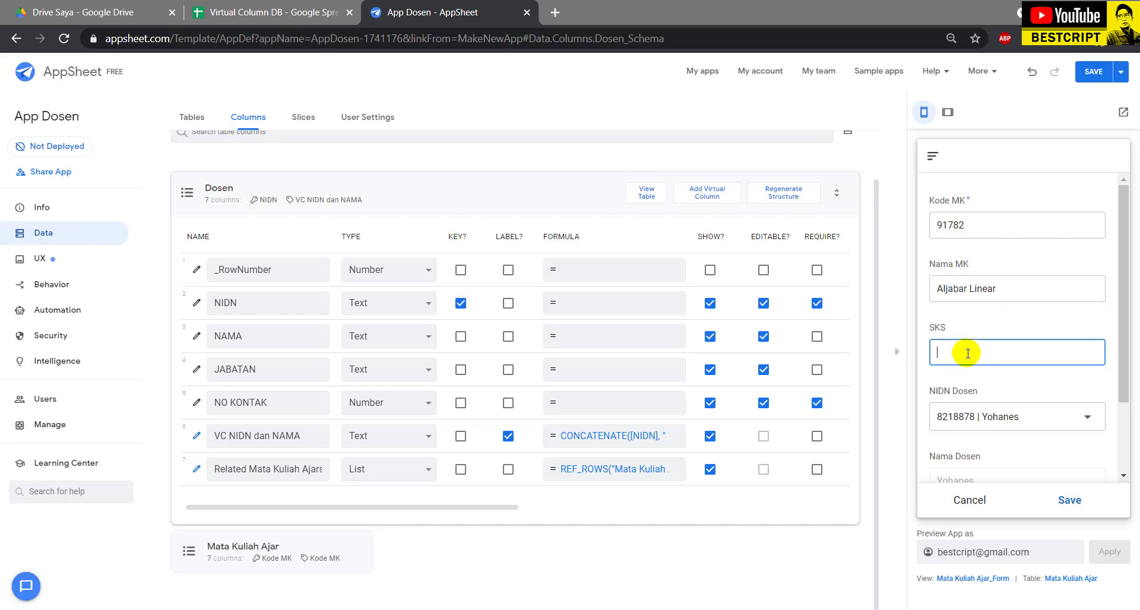
type("3")
scroll(1021, 380, "down", 2)
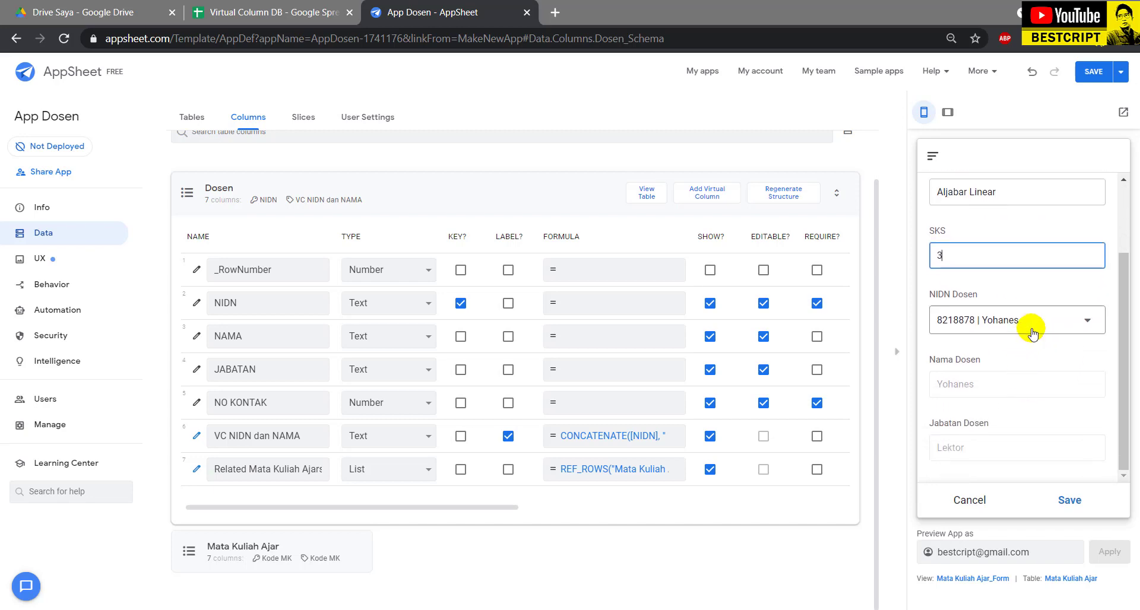
left_click(1066, 500)
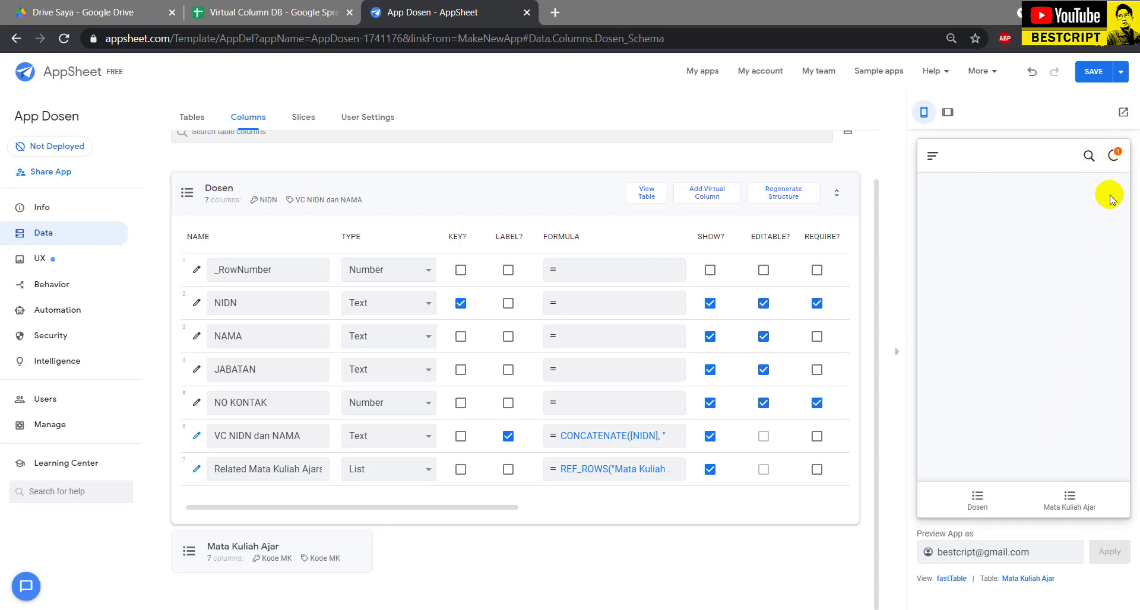
- Check the saved course's SKS and lecturer fields in the Mata Kuliah Ajar sheet of Virtual Column DB, and return to App Dosen
left_click(257, 18)
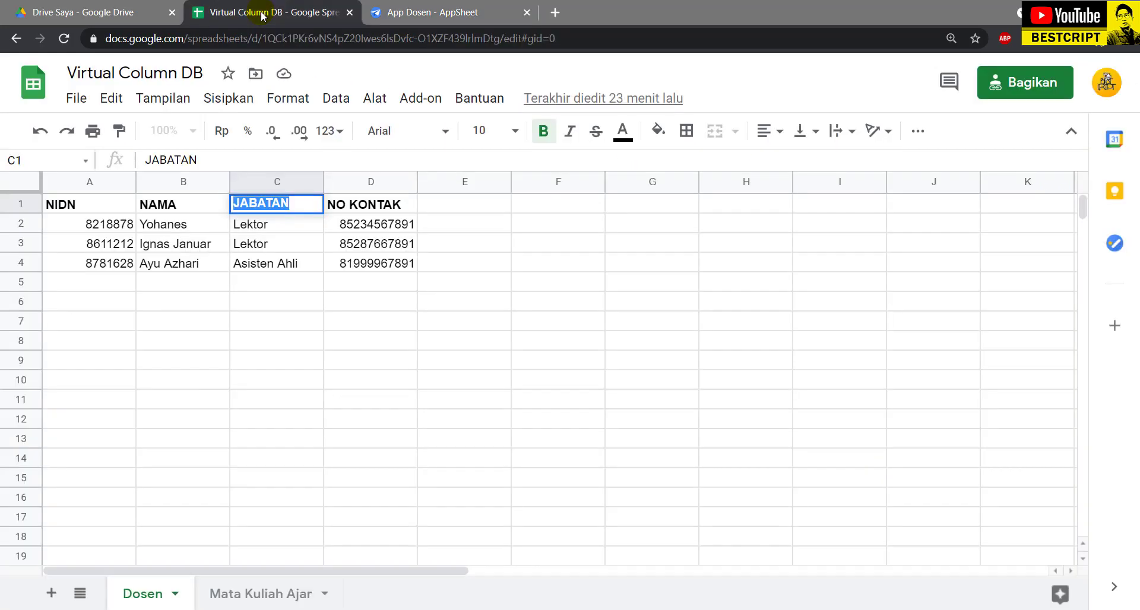
left_click(249, 595)
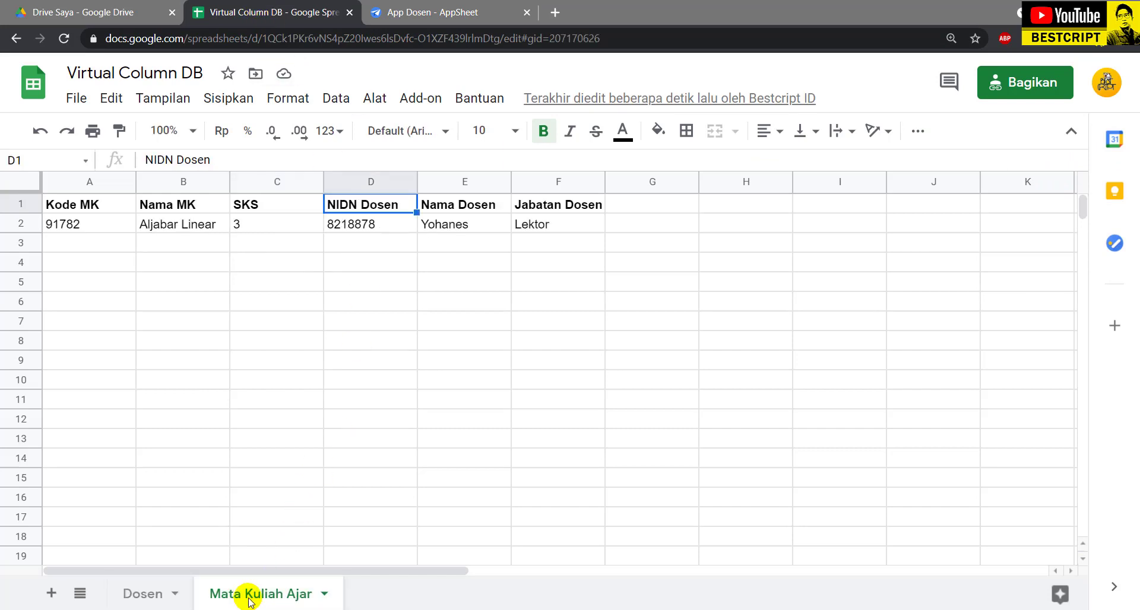
left_click(223, 322)
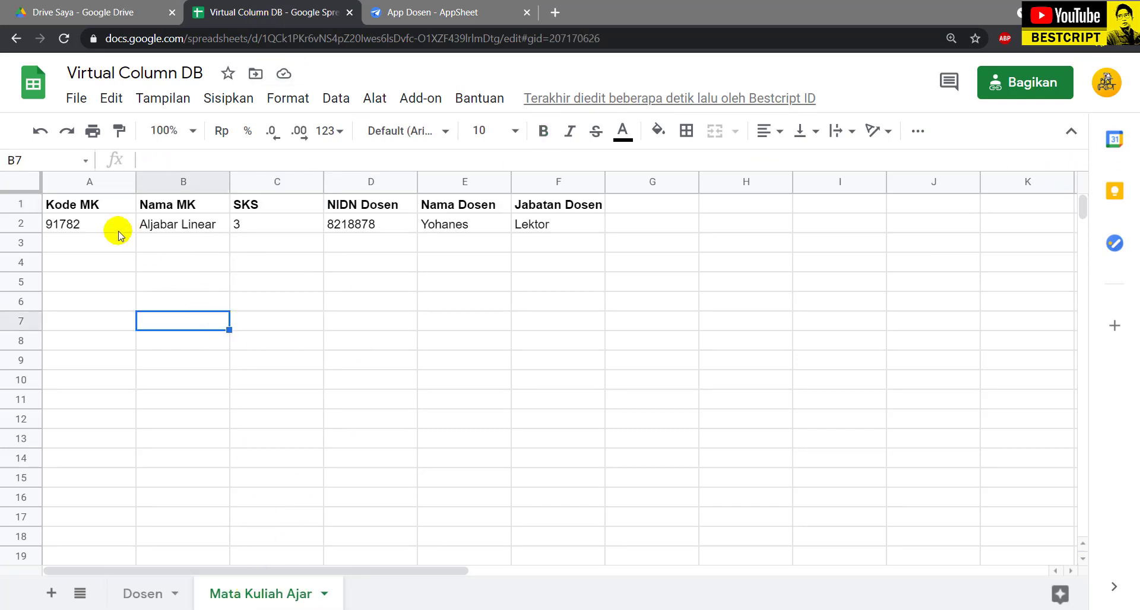
left_click(248, 224)
left_click(364, 224)
left_click(432, 226)
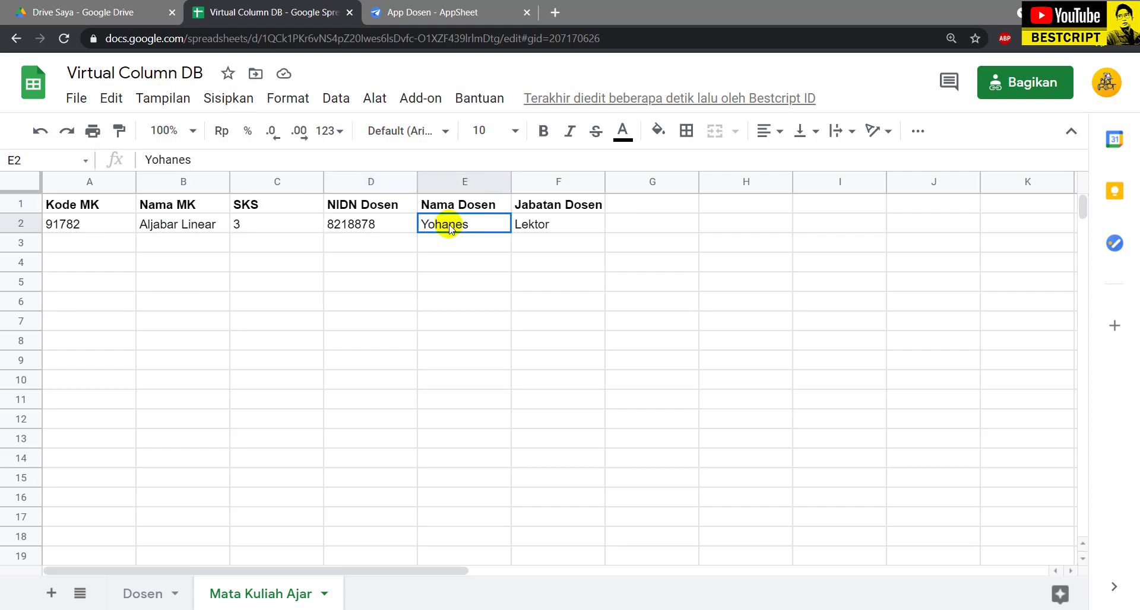
left_click(540, 225)
left_click(424, 14)
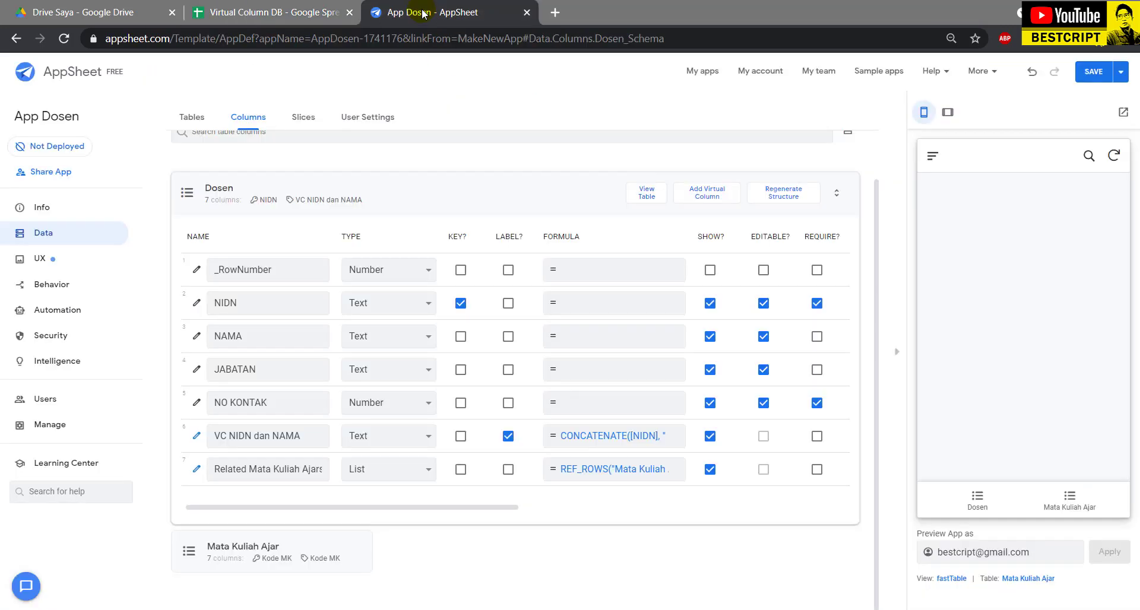
left_click(584, 609)
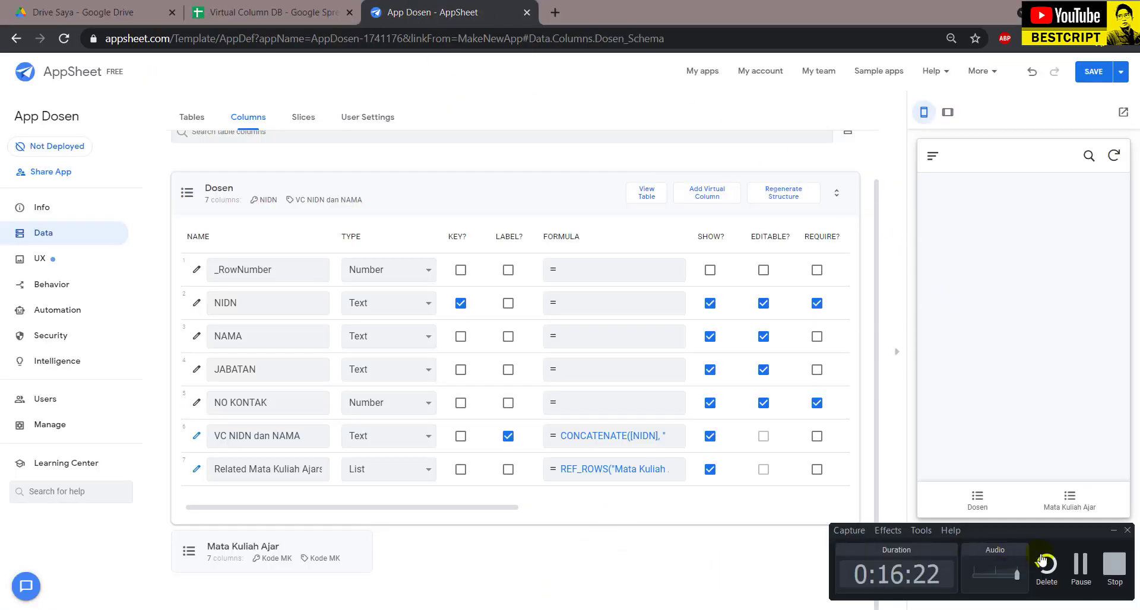
left_click(1072, 564)
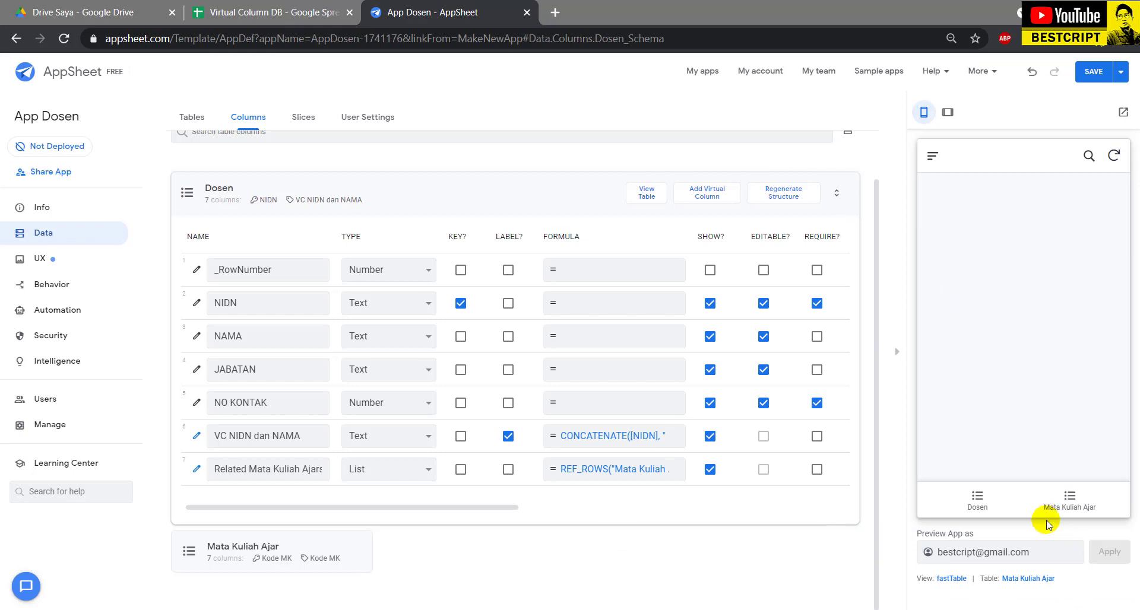
- Try adding a Mata Kuliah Ajar record in the preview with Kode MK 23424, Nama MK Pemograman Mobile, SKS 3 and the first-listed lecturer
left_click(1072, 499)
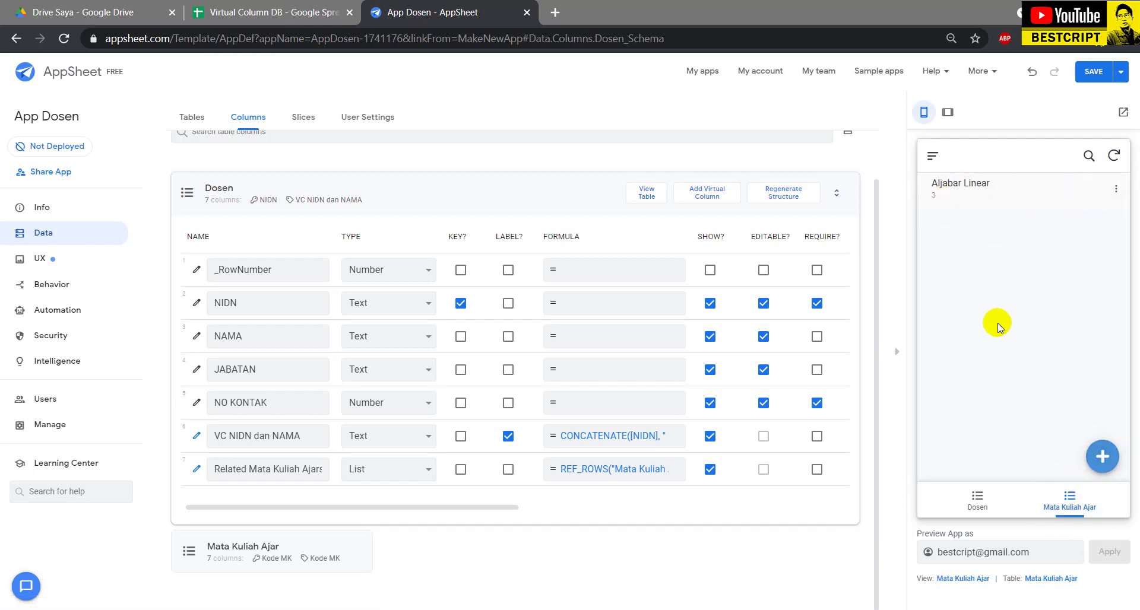
left_click(1114, 470)
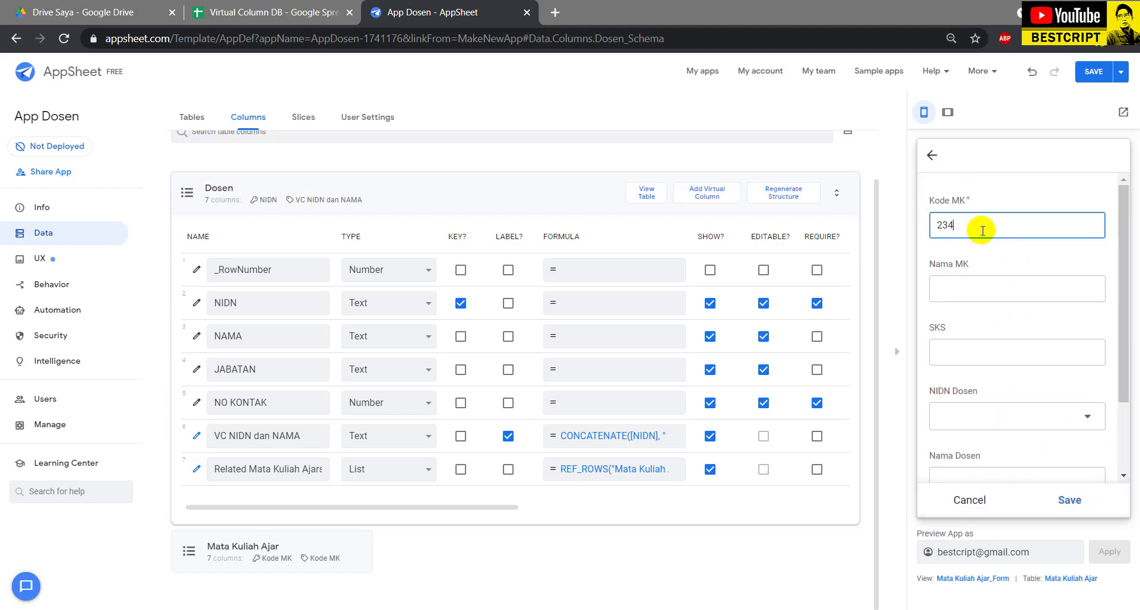
left_click(961, 289)
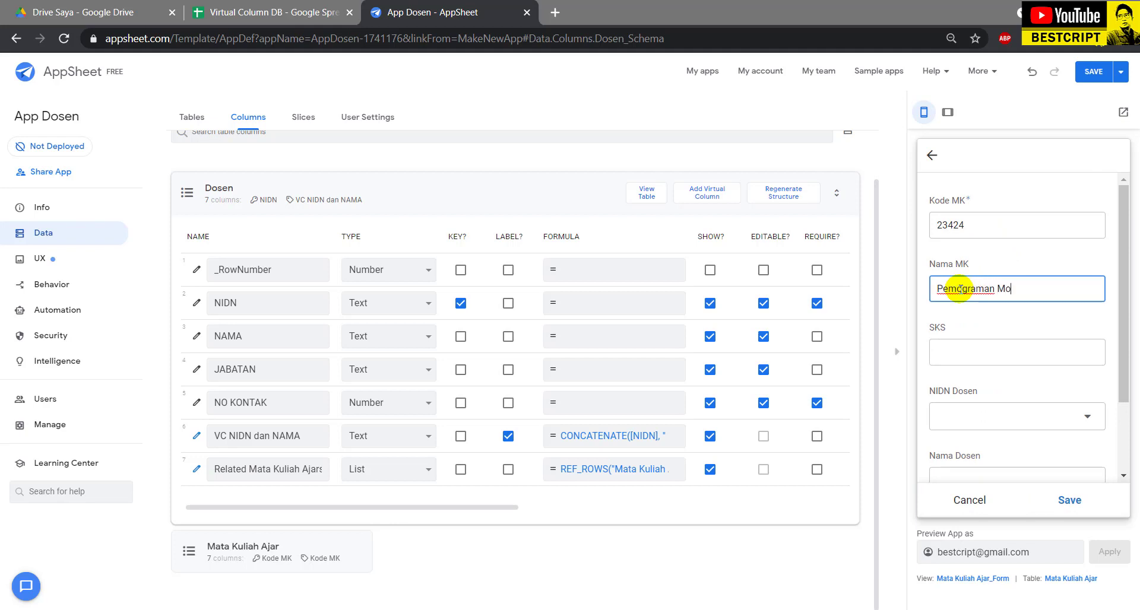
left_click(987, 353)
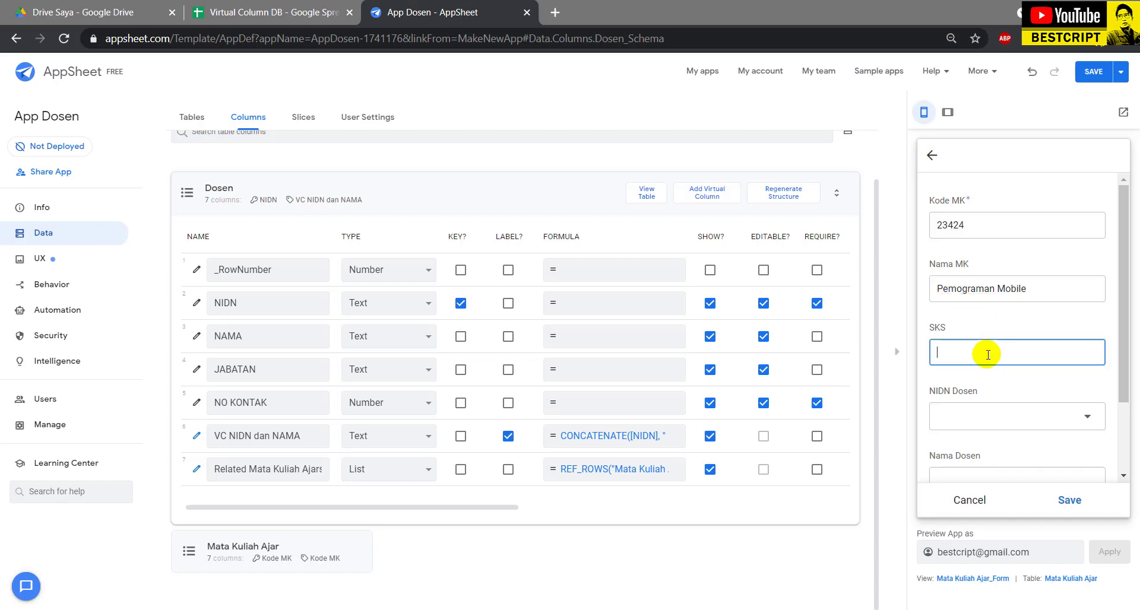
type("3")
left_click(984, 417)
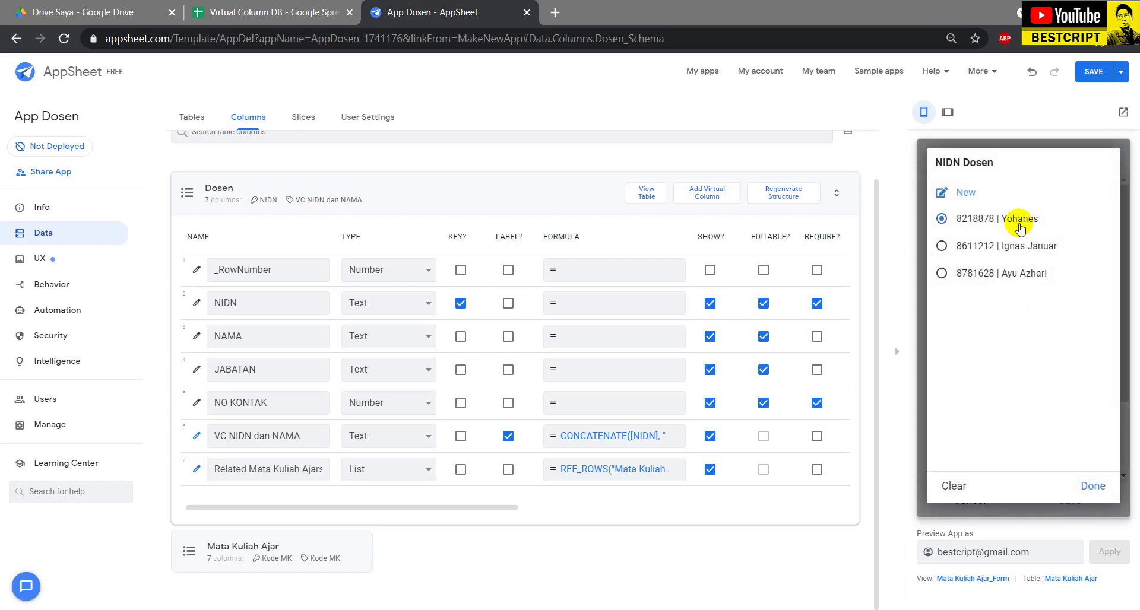
left_click(1020, 227)
scroll(997, 439, "down", 2)
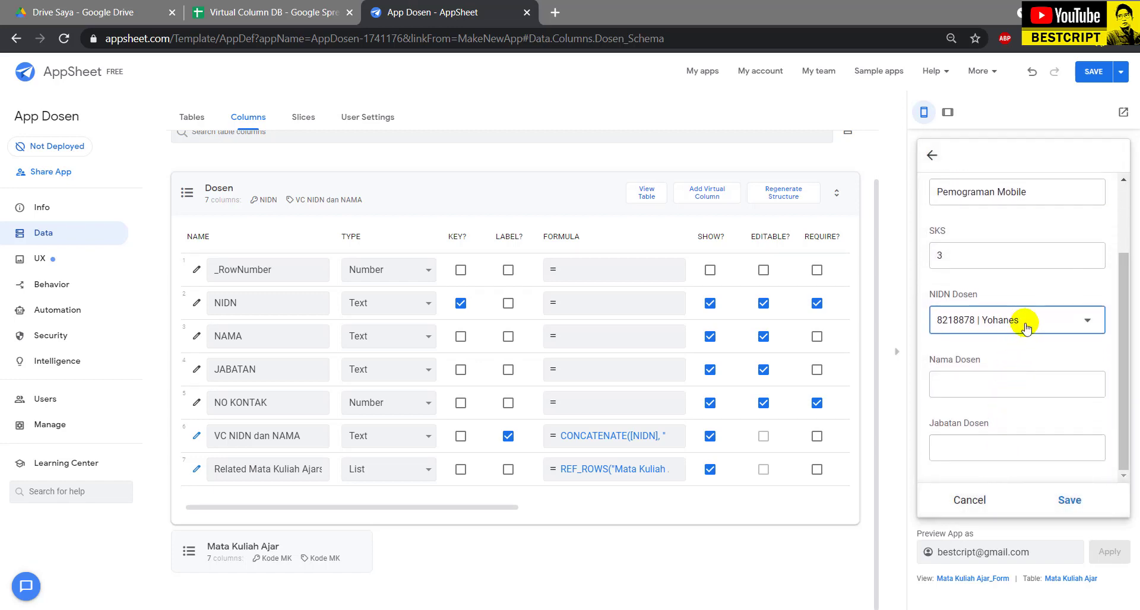
left_click(948, 383)
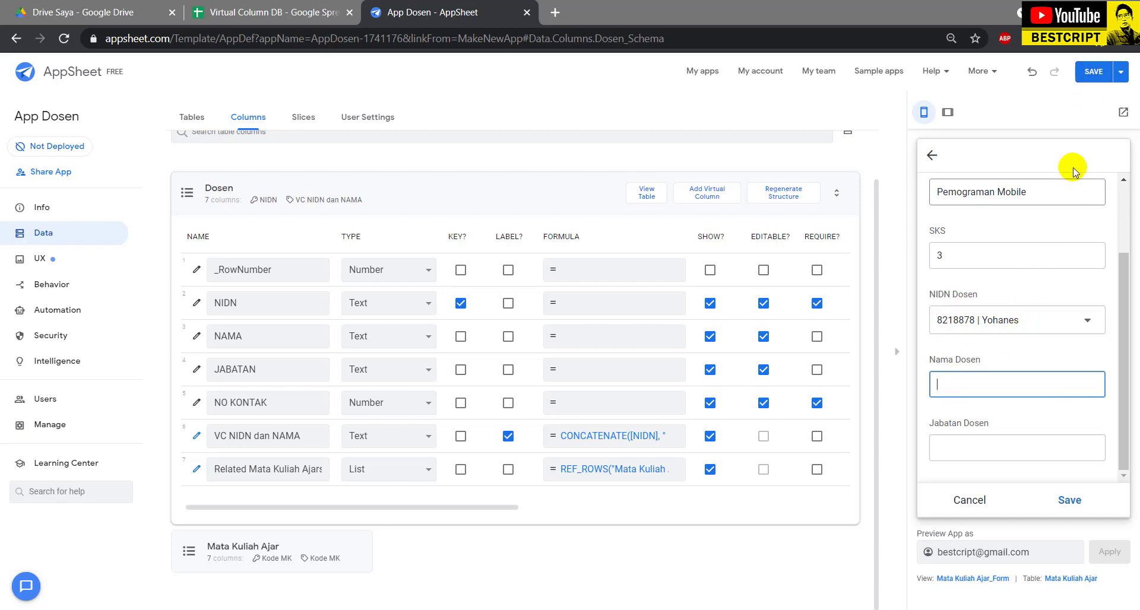
- Save the app, enter Kode MK 89172 in the preview's reloaded course form, and choose the first-listed lecturer as NIDN Dosen
left_click(1092, 72)
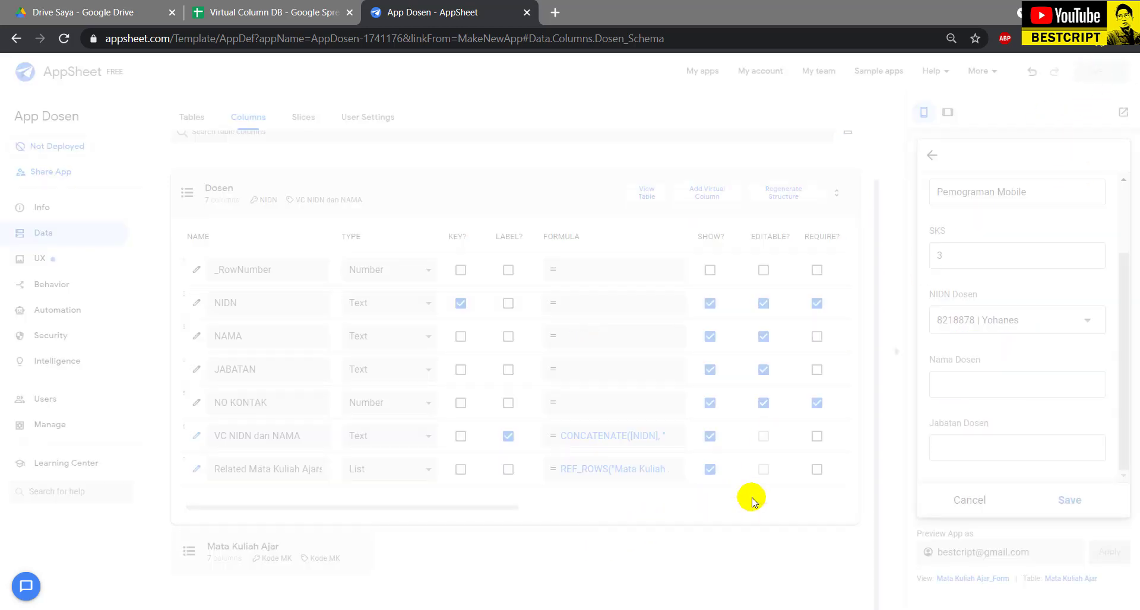
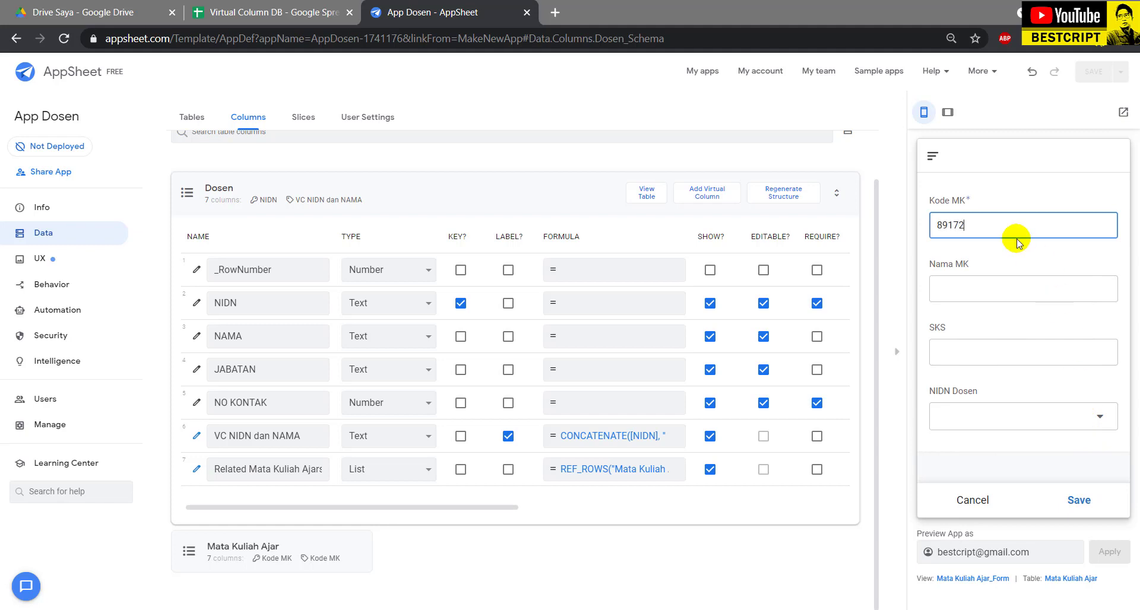
left_click(962, 410)
left_click(1000, 220)
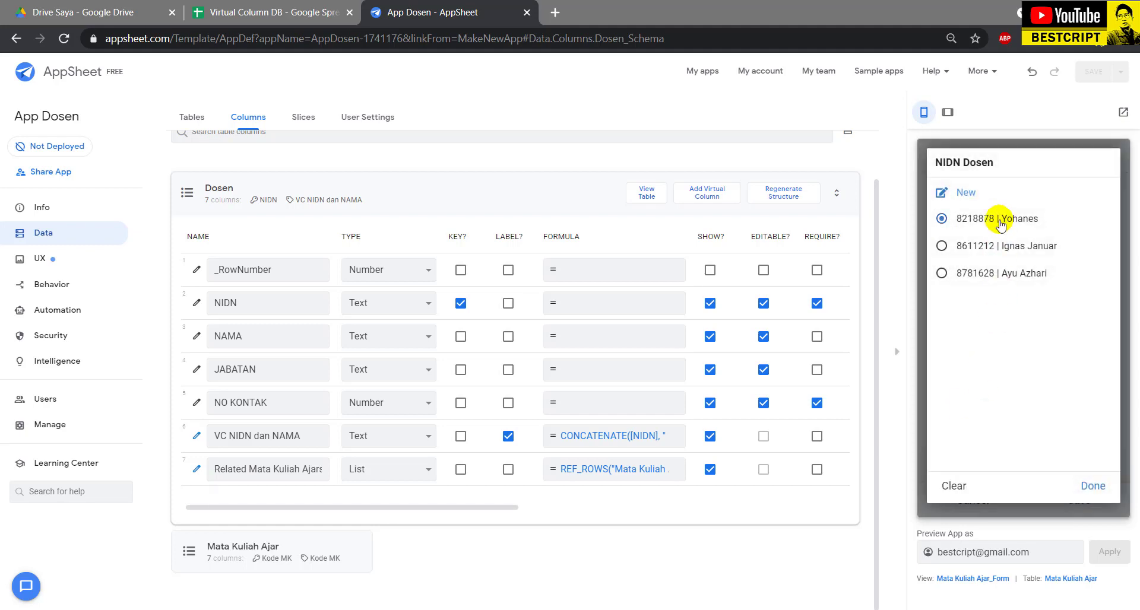
scroll(1013, 436, "down", 2)
scroll(995, 408, "up", 2)
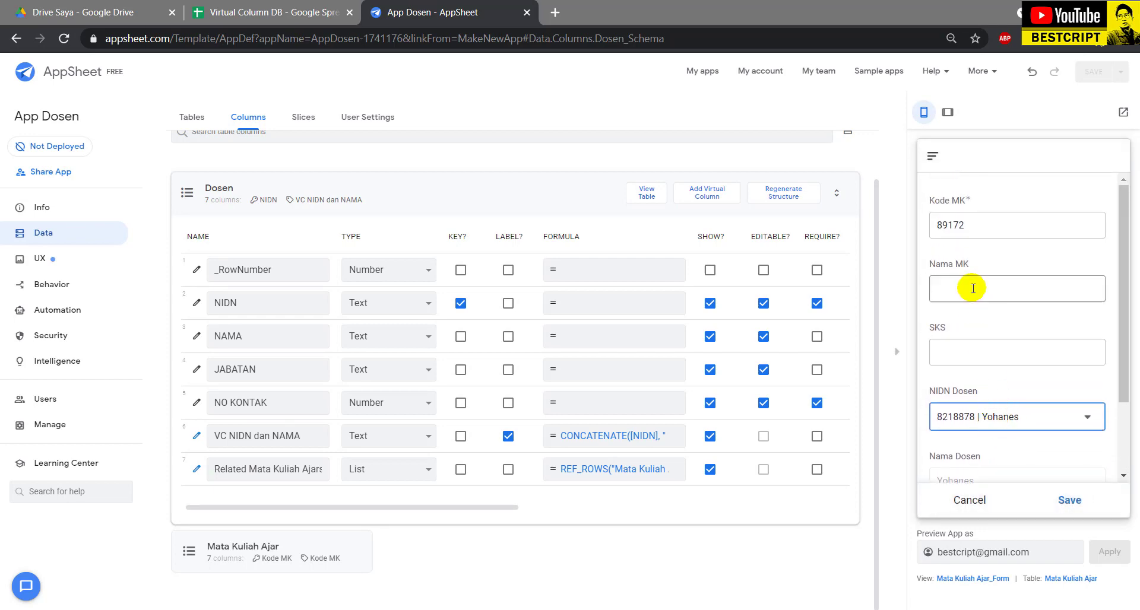
- Set Nama MK to Pemograman Mobile and SKS to 2 in the form and save the record
left_click(972, 287)
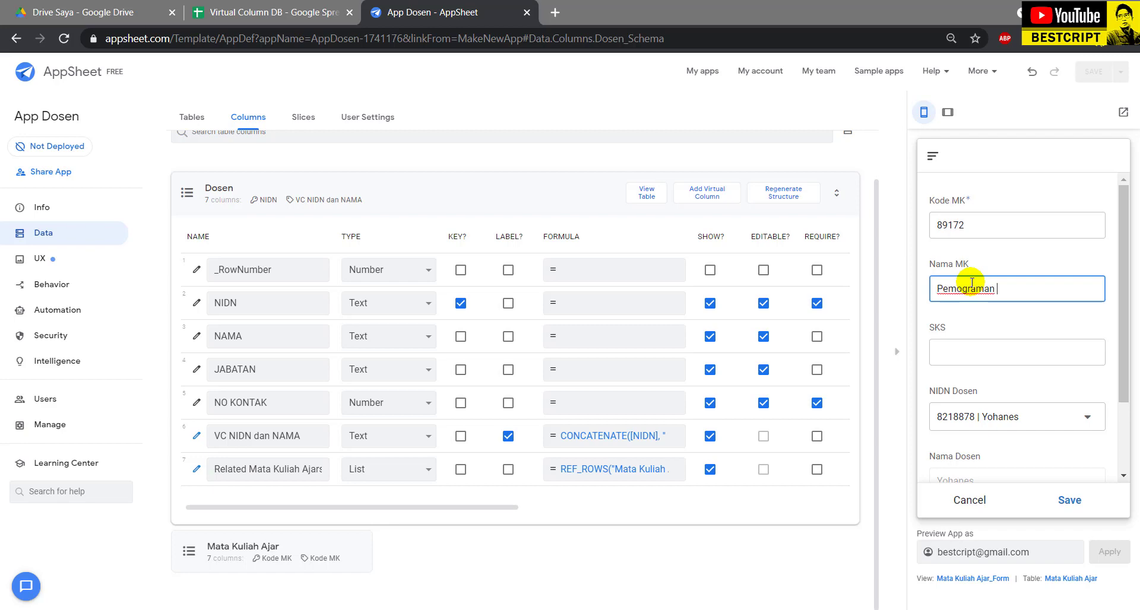
type("Pemograman Mobile")
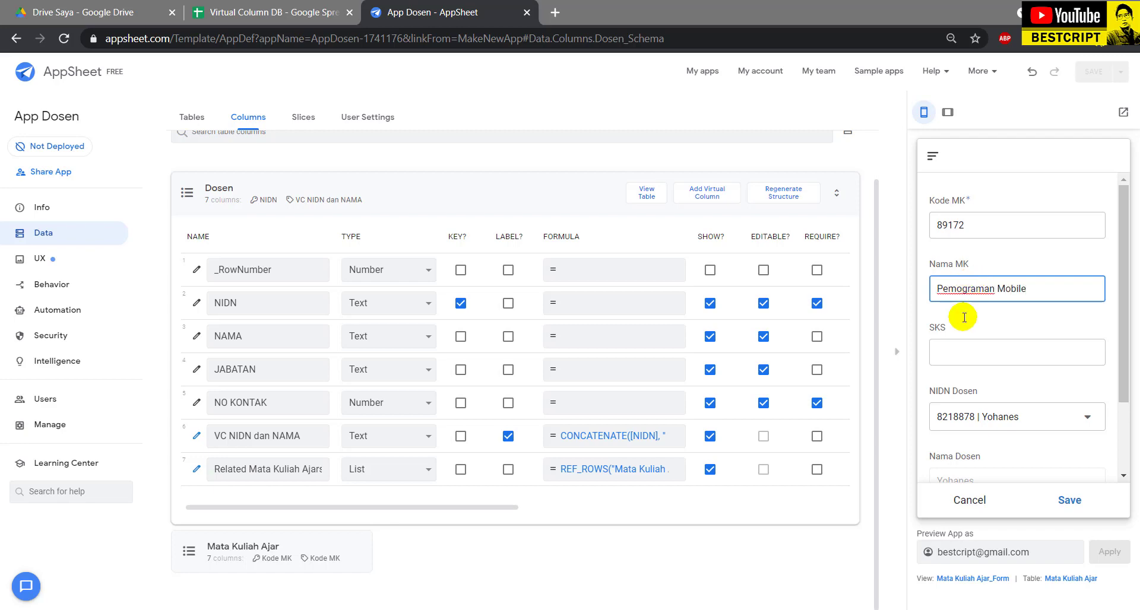
left_click(962, 355)
type("2")
scroll(1017, 426, "down", 2)
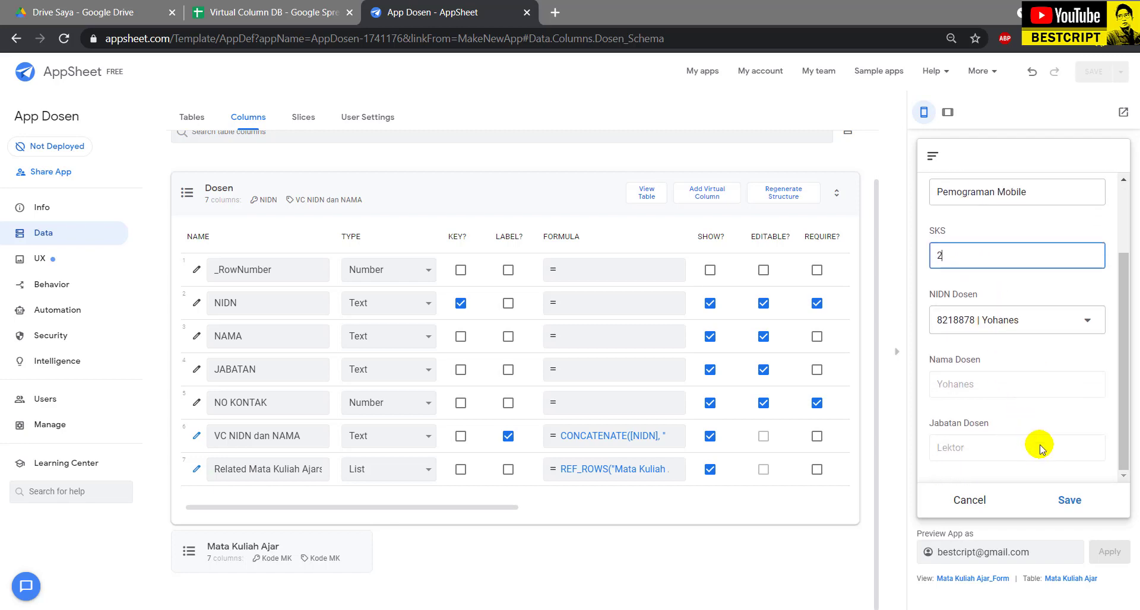
left_click(1069, 500)
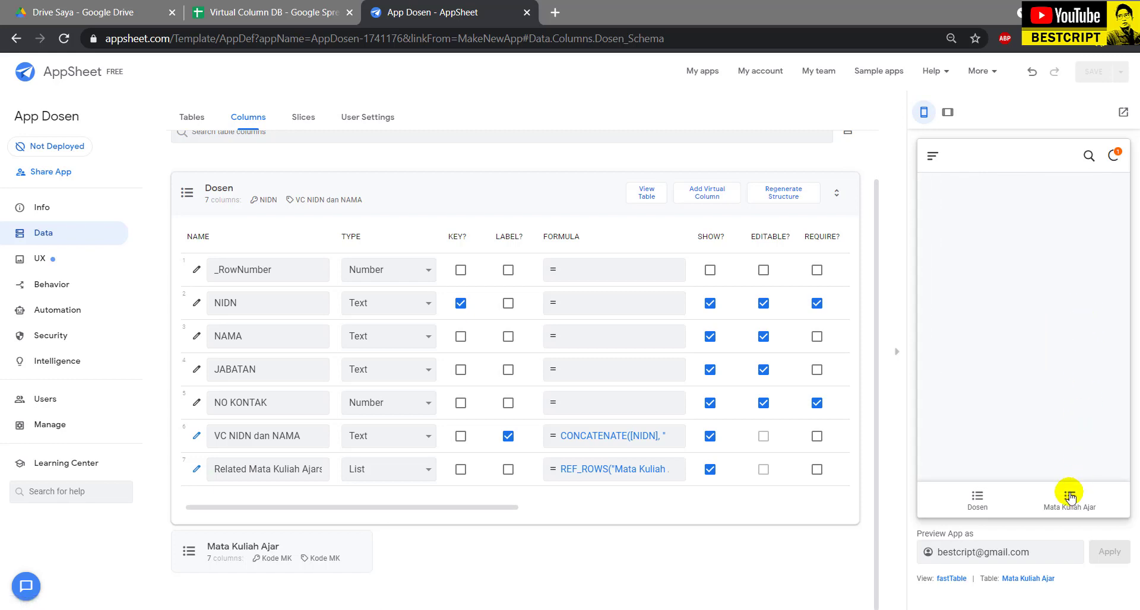
- Check the new course in the Mata Kuliah Ajar sheet of Virtual Column DB and in App Dosen's Mata Kuliah Ajar preview list
left_click(273, 12)
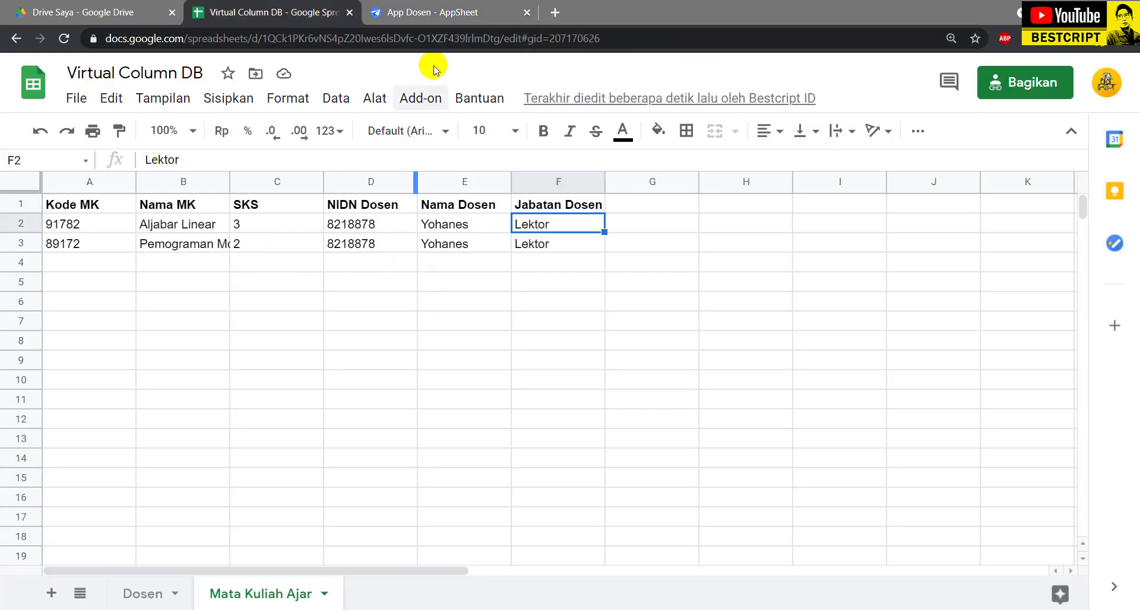
left_click(438, 7)
left_click(1071, 501)
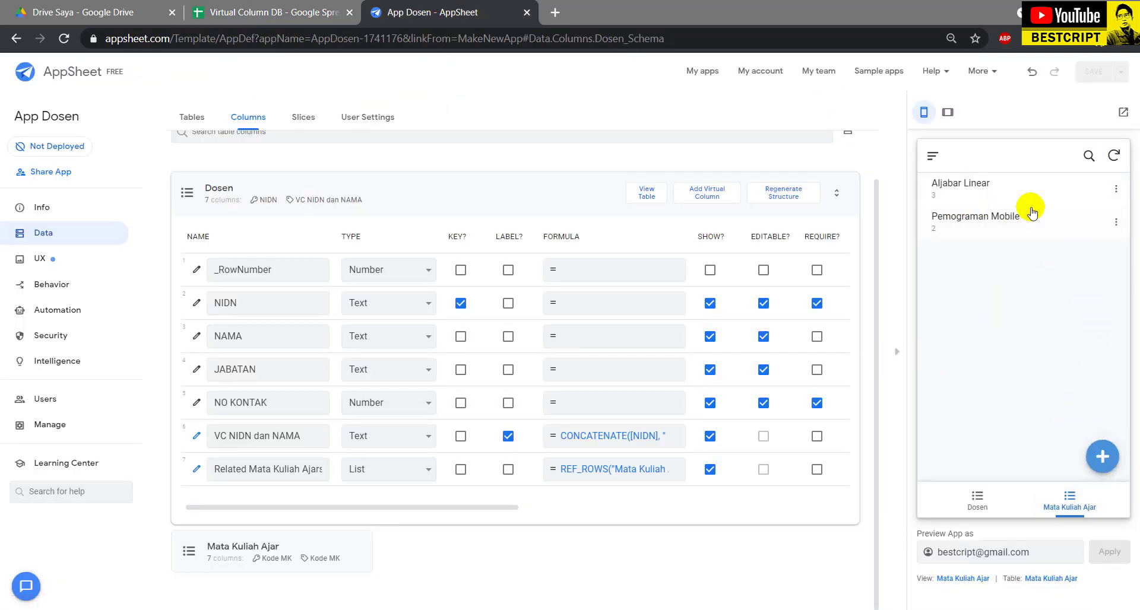
left_click(243, 184)
- Change the Mata Kuliah Ajar primary view's type to deck
left_click(45, 258)
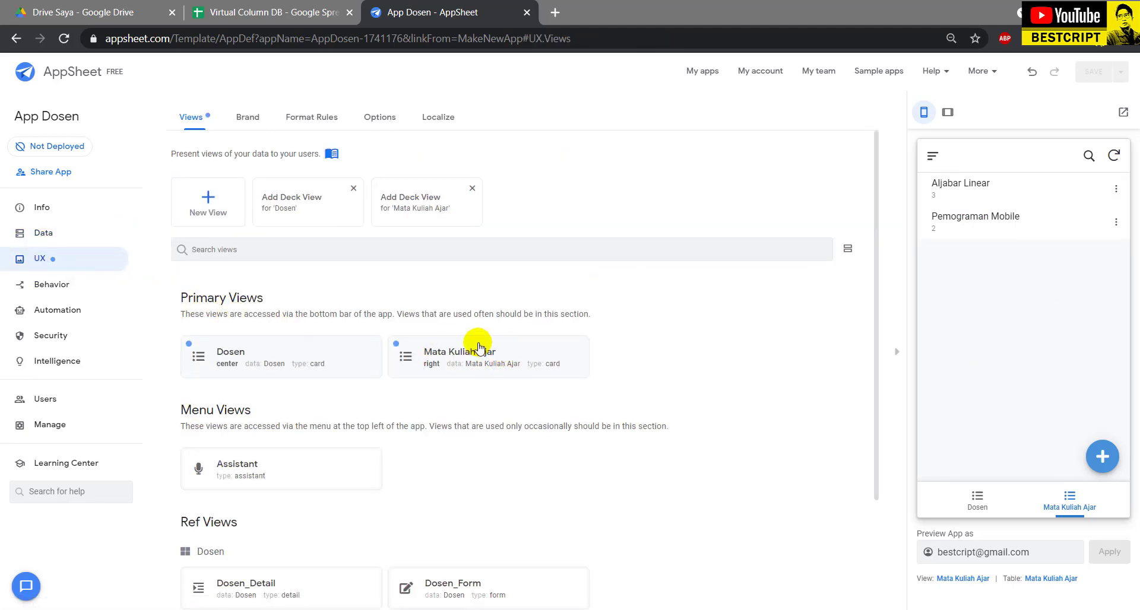
left_click(479, 347)
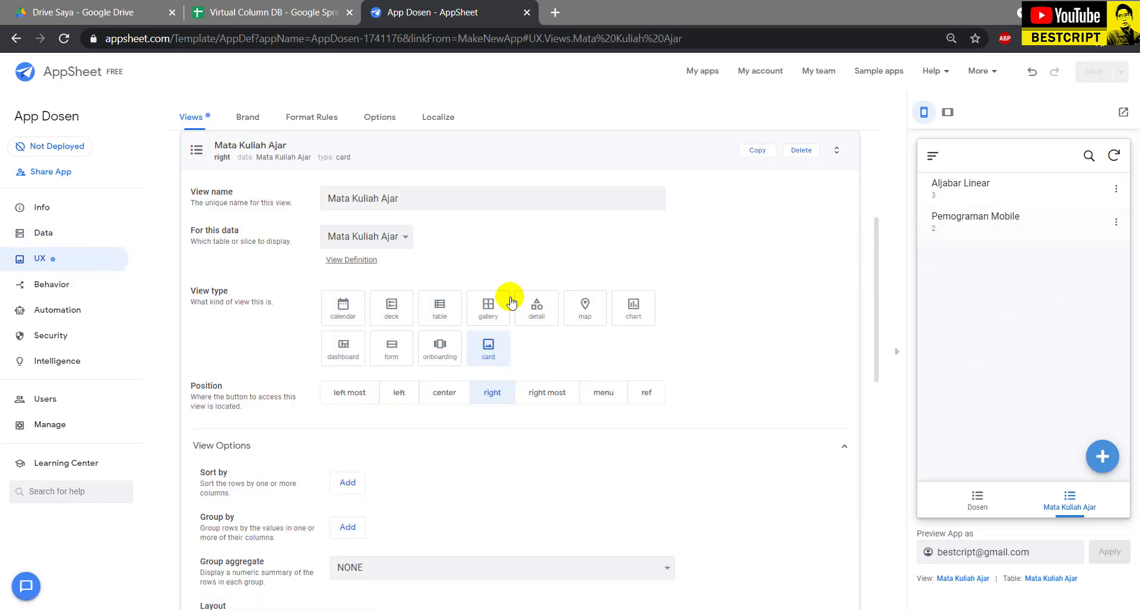
left_click(391, 307)
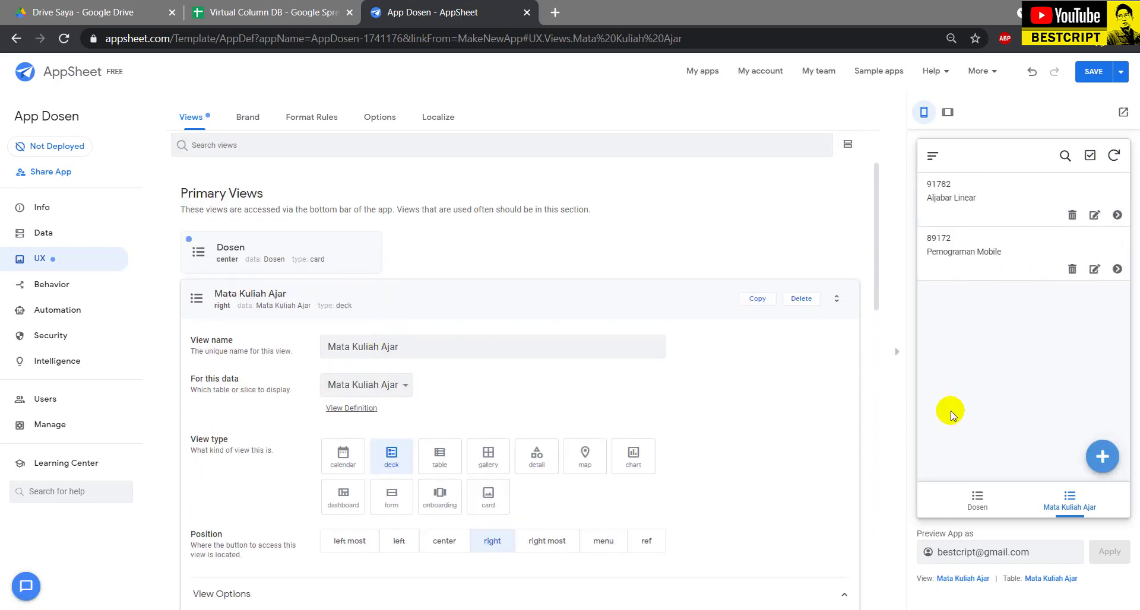
- Add an ascending sort by Nama MK to the Mata Kuliah Ajar view
scroll(417, 450, "down", 2)
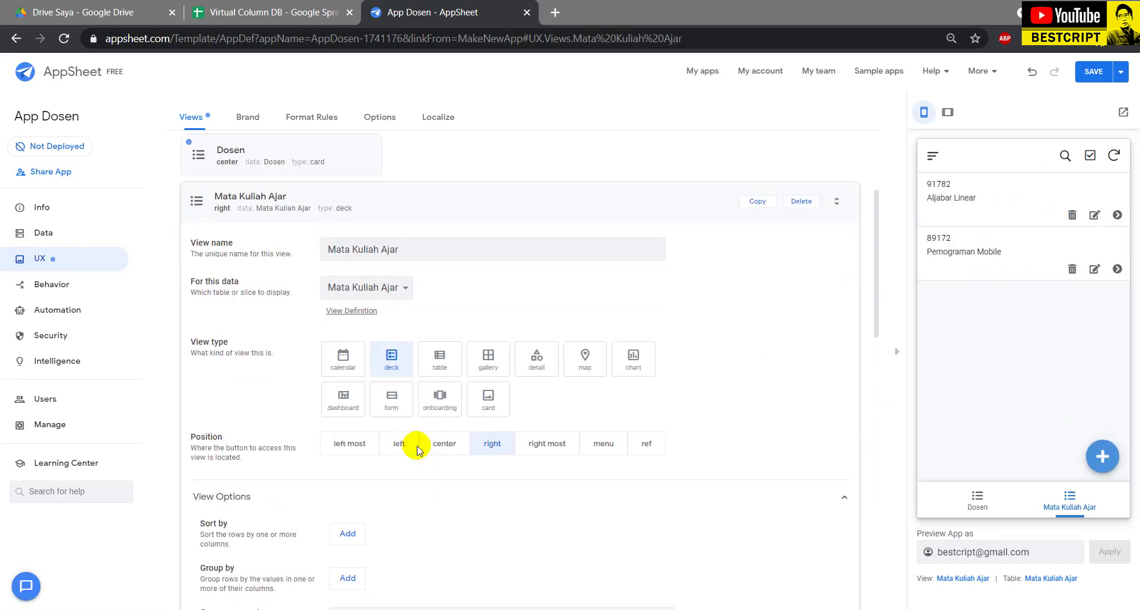
scroll(417, 449, "down", 2)
scroll(387, 427, "down", 2)
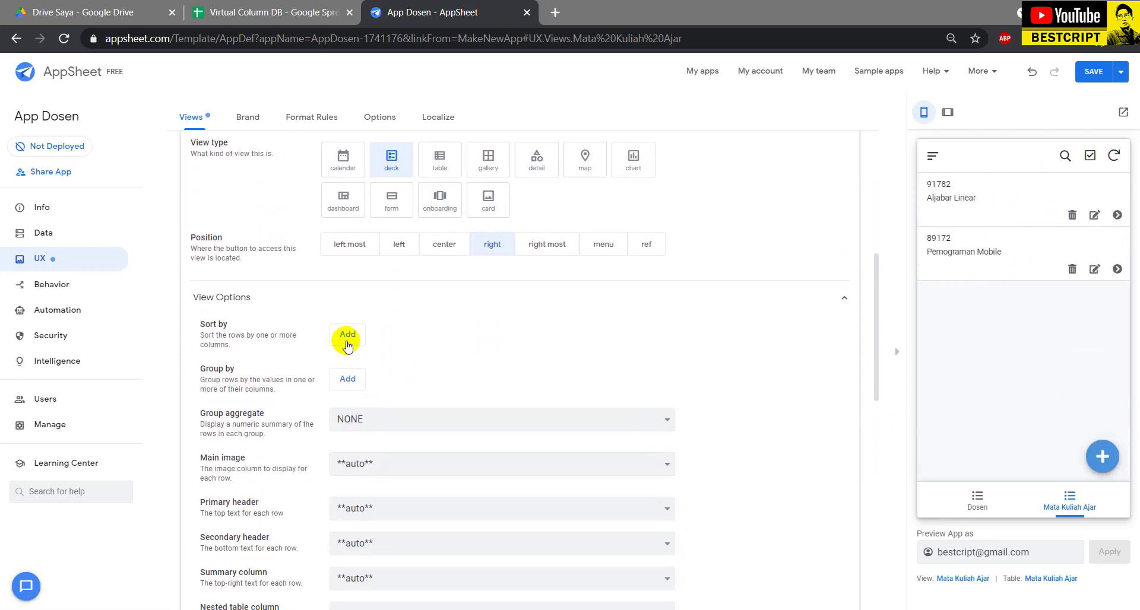
left_click(349, 343)
left_click(428, 334)
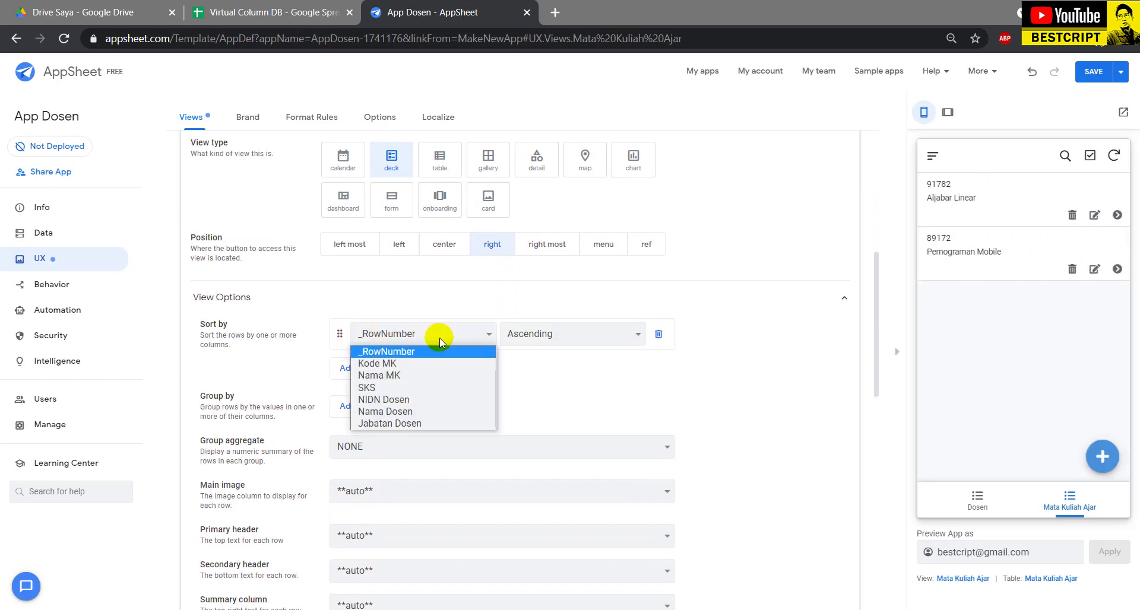
left_click(430, 380)
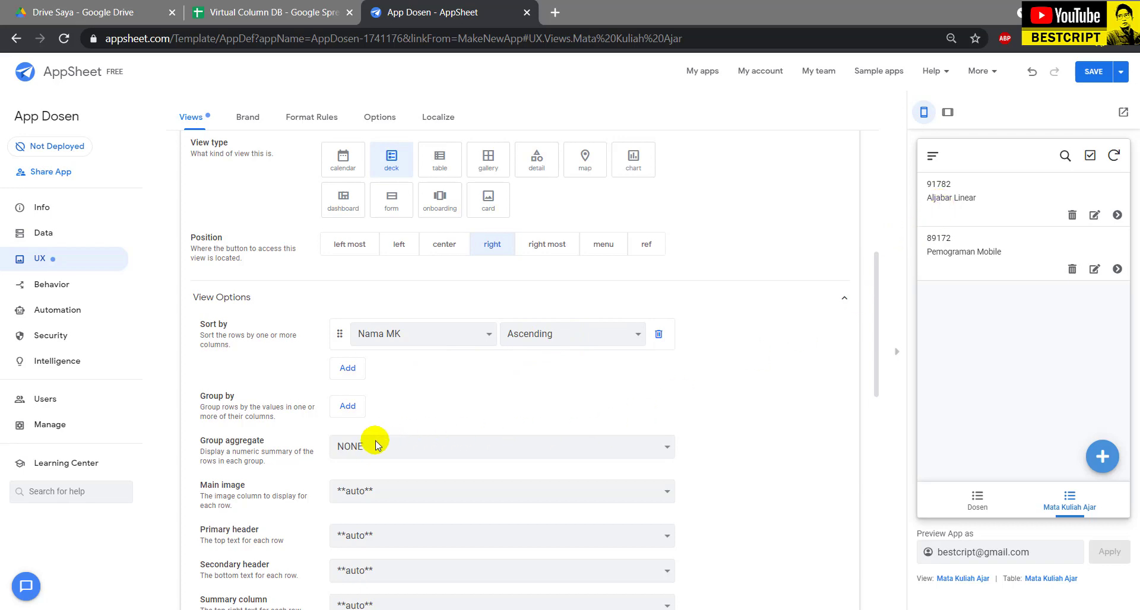
- Set the deck's primary header to Nama MK, secondary header to Nama Dosen and summary column to Kode MK
scroll(397, 459, "down", 2)
left_click(374, 387)
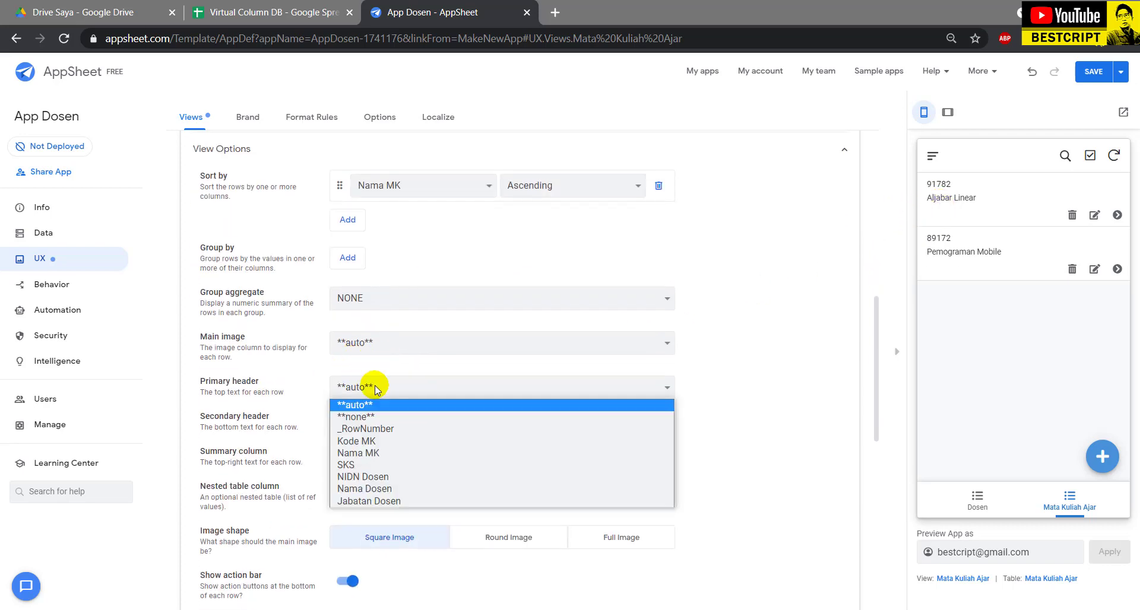
left_click(373, 453)
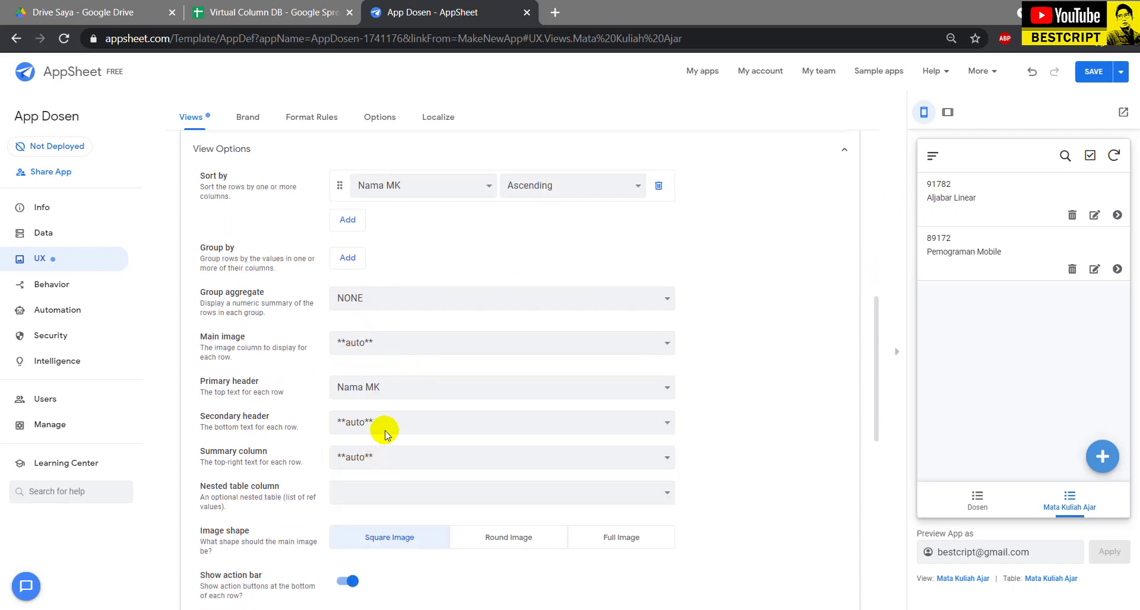
left_click_drag(199, 418, 249, 420)
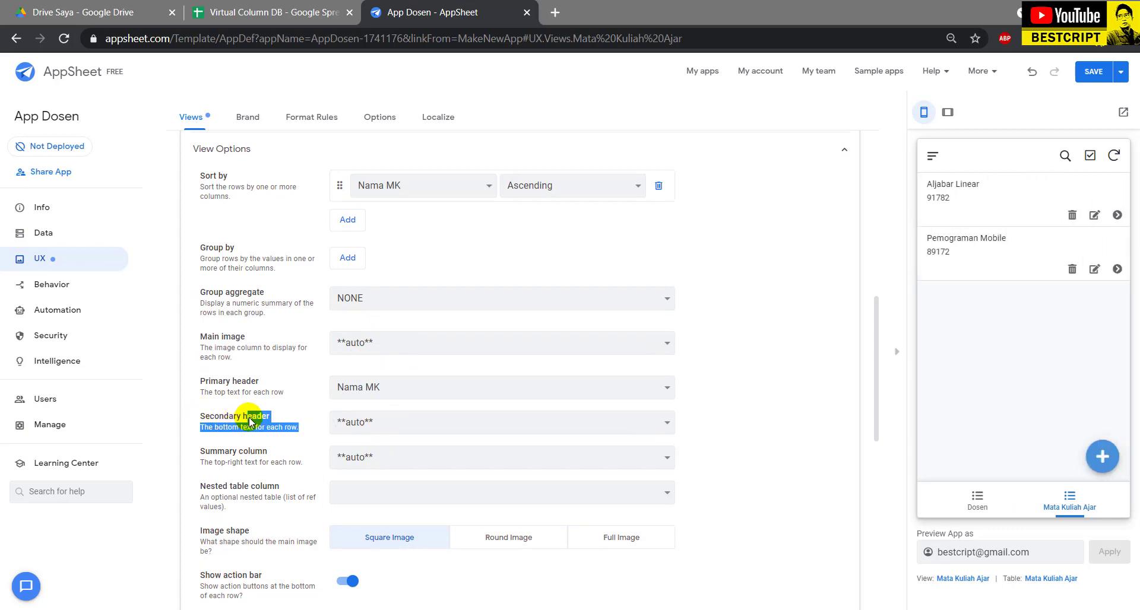
left_click(377, 422)
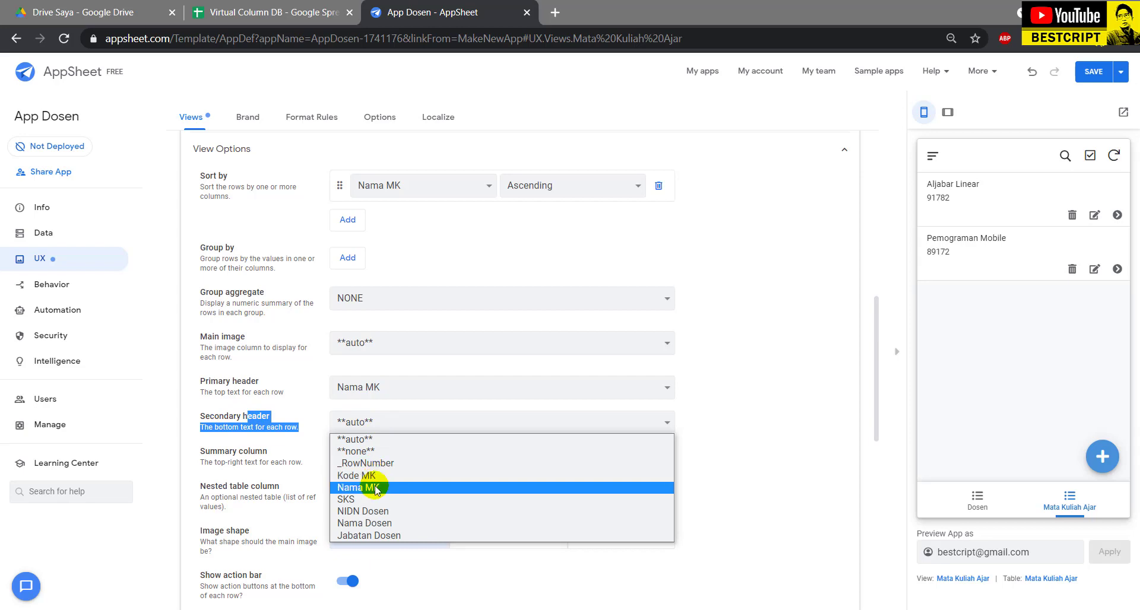
left_click(368, 523)
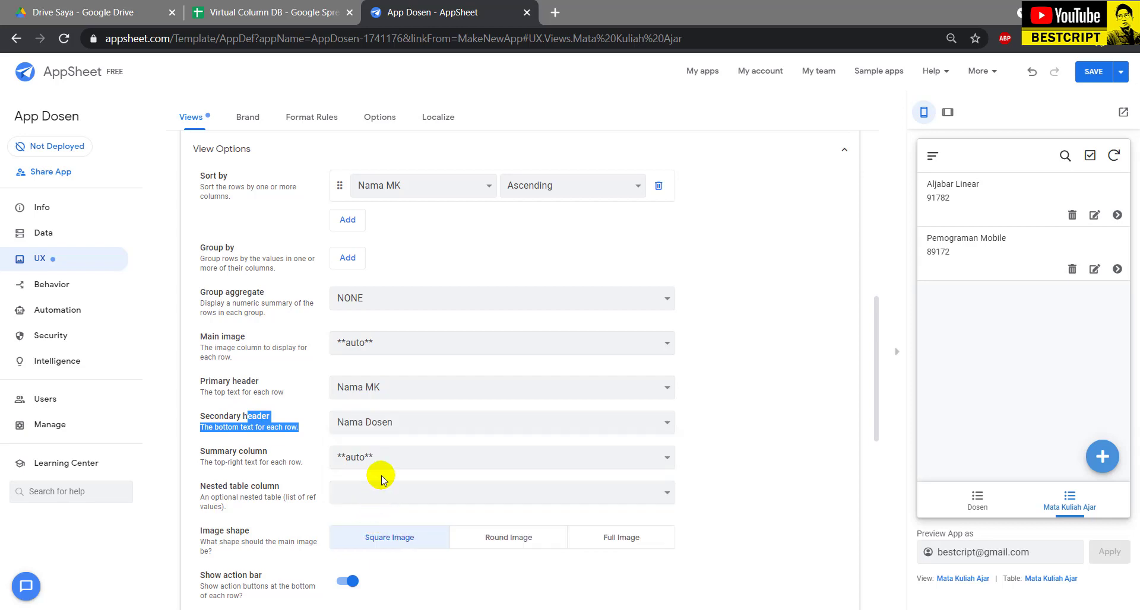
left_click(385, 459)
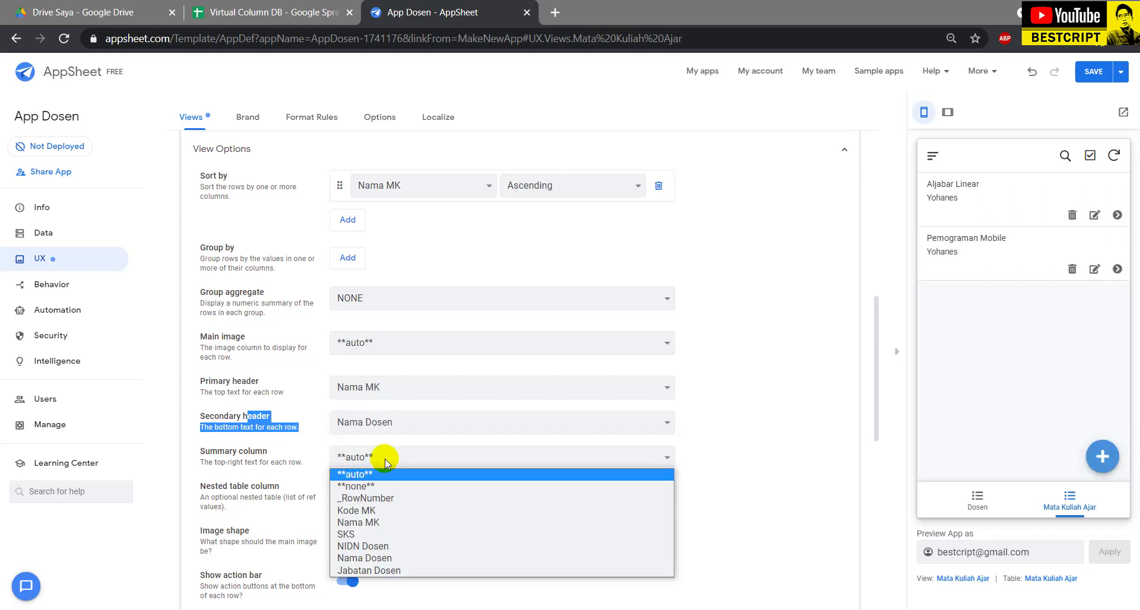
left_click(378, 512)
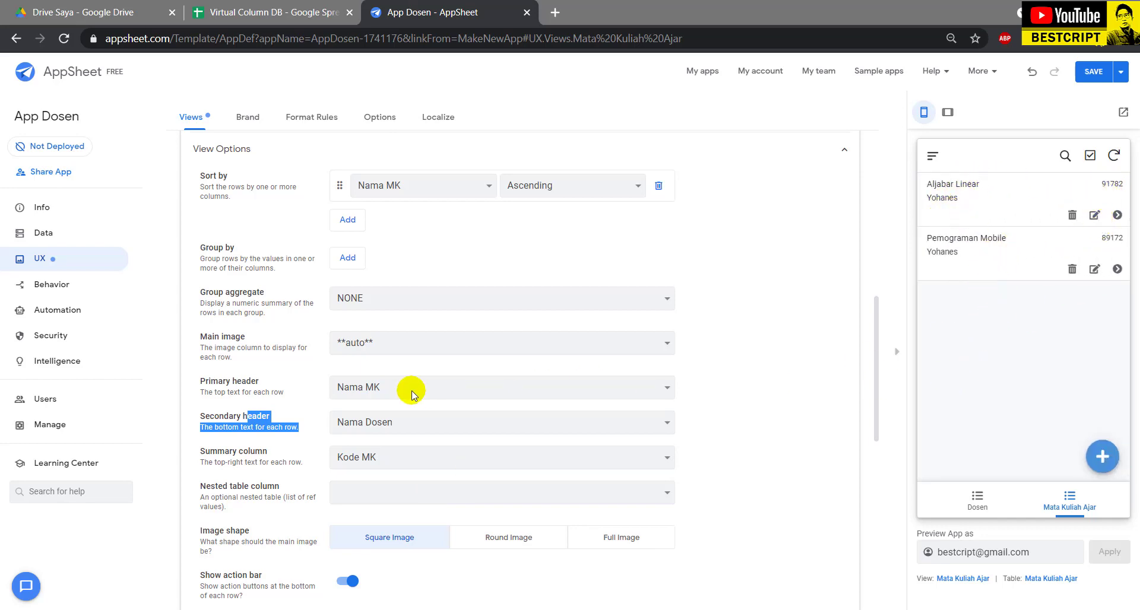
- Change the Mata Kuliah Ajar view's sort column to Nama Dosen and collapse the view's settings
scroll(402, 288, "up", 2)
left_click(411, 267)
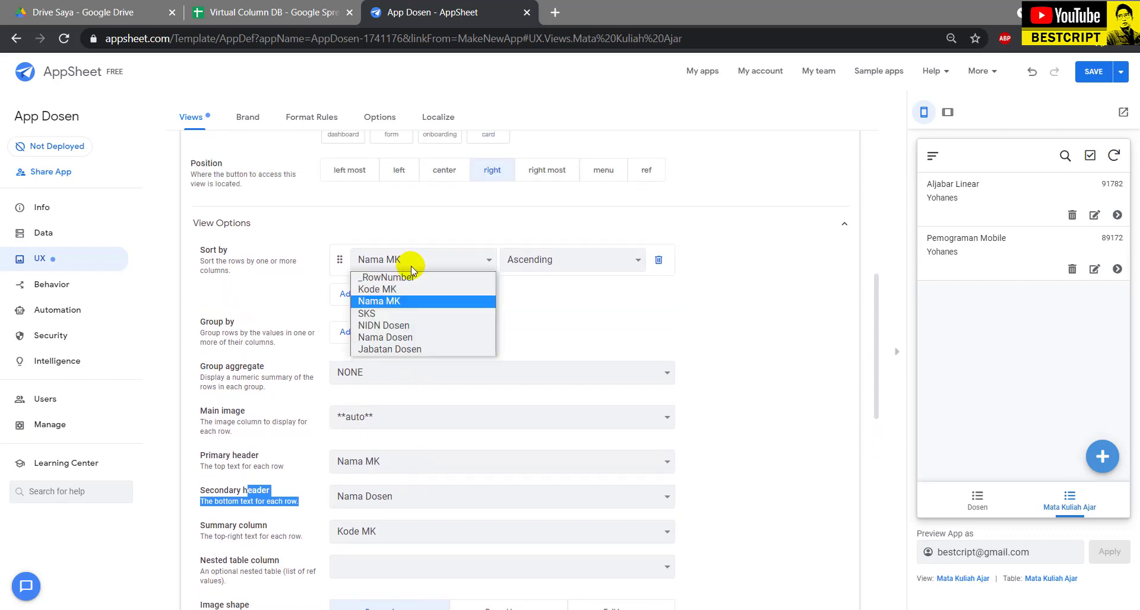
left_click(402, 338)
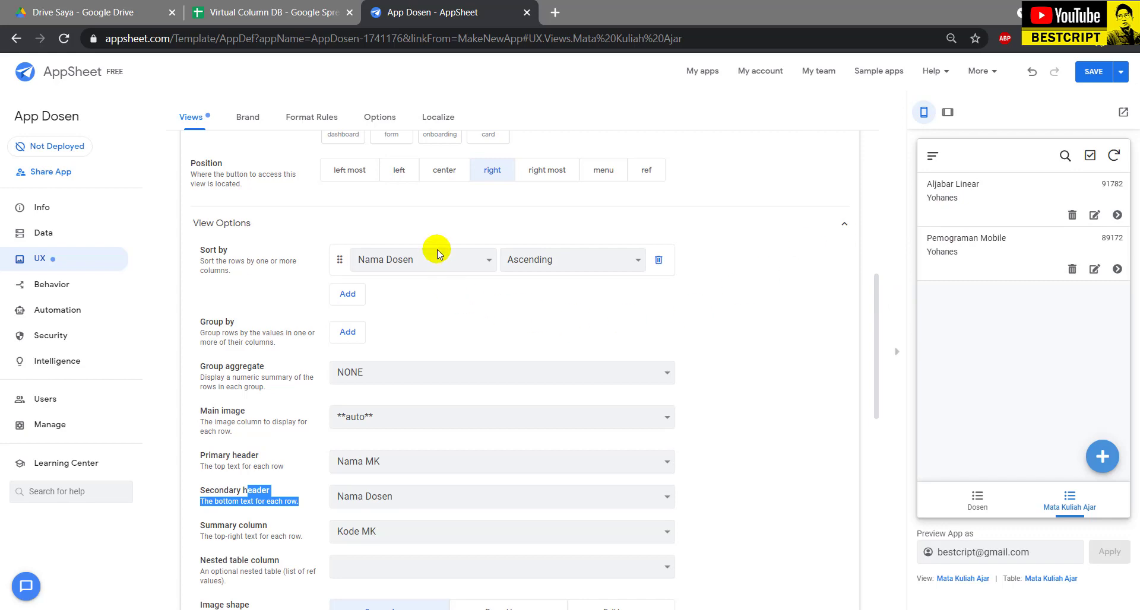
scroll(435, 238, "up", 4)
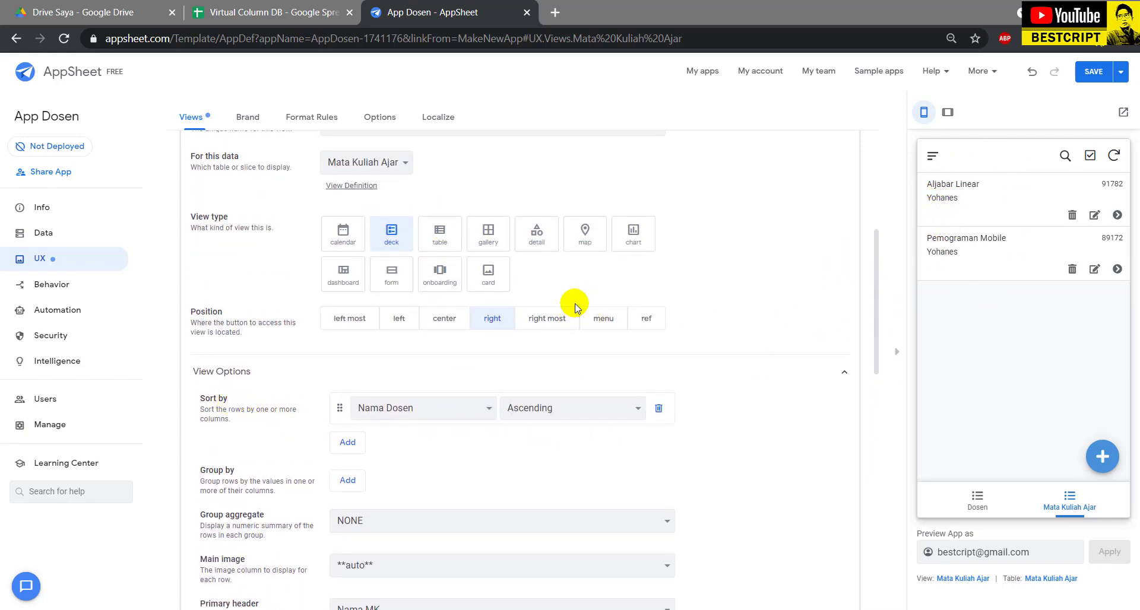
scroll(406, 278, "up", 5)
left_click(387, 222)
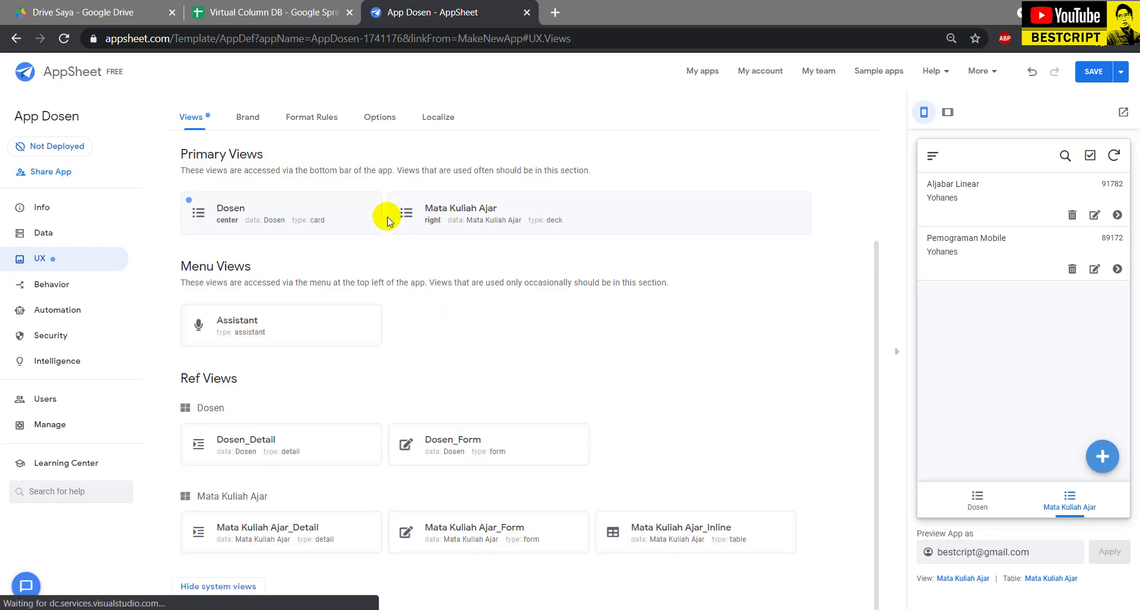
- Add and save a course record with Kode MK 187212, Nama MK Kalkulus, SKS 2 and the last listed lecturer as NIDN Dosen
left_click(1102, 456)
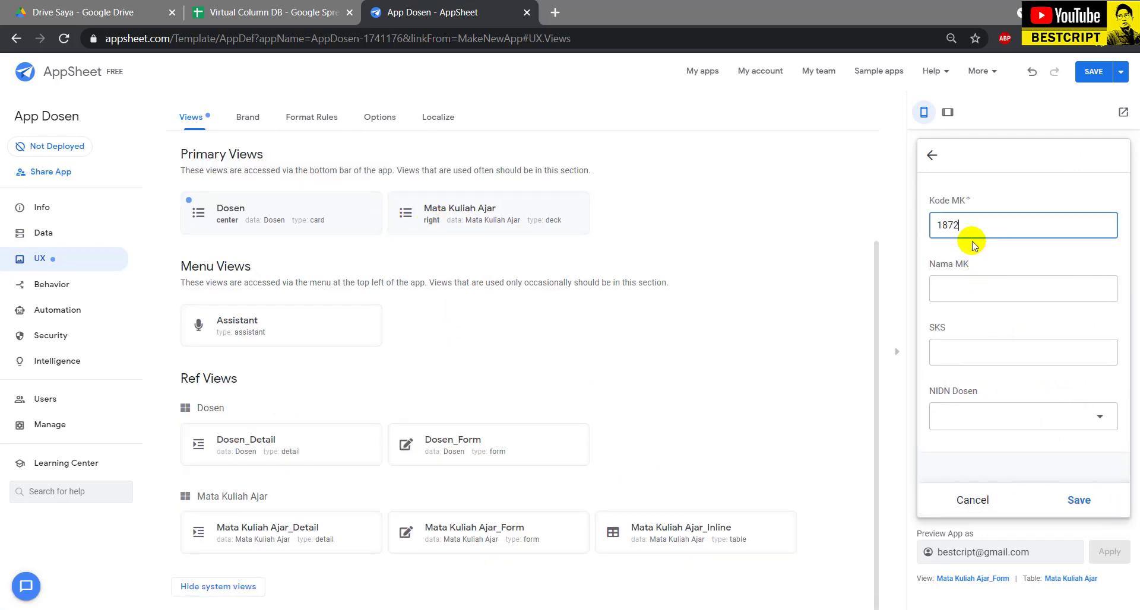
left_click(956, 290)
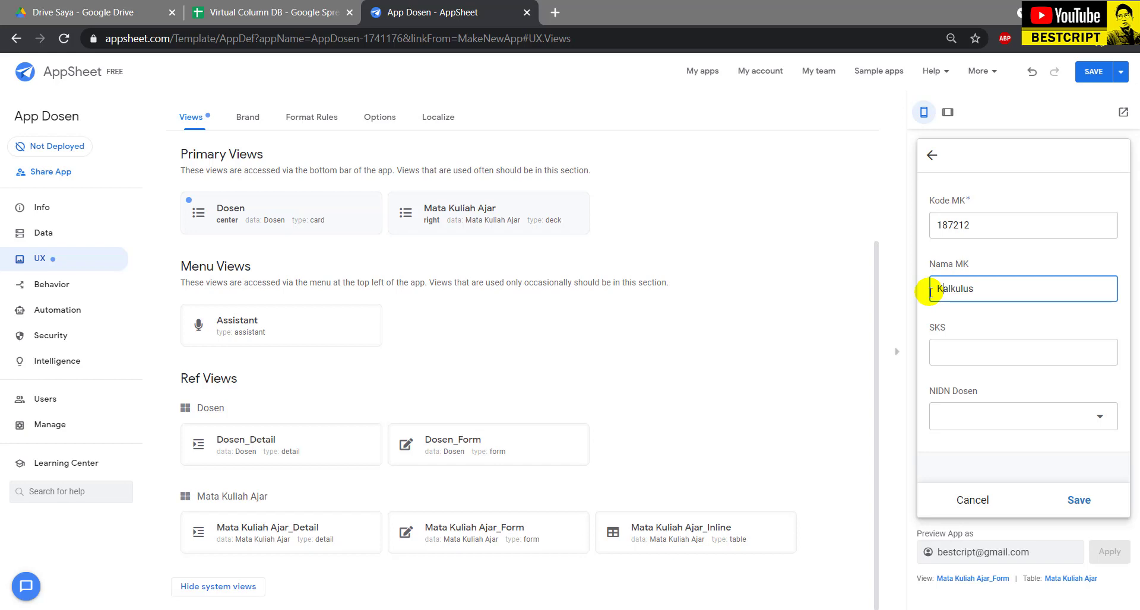
left_click(949, 350)
type("2")
left_click(964, 414)
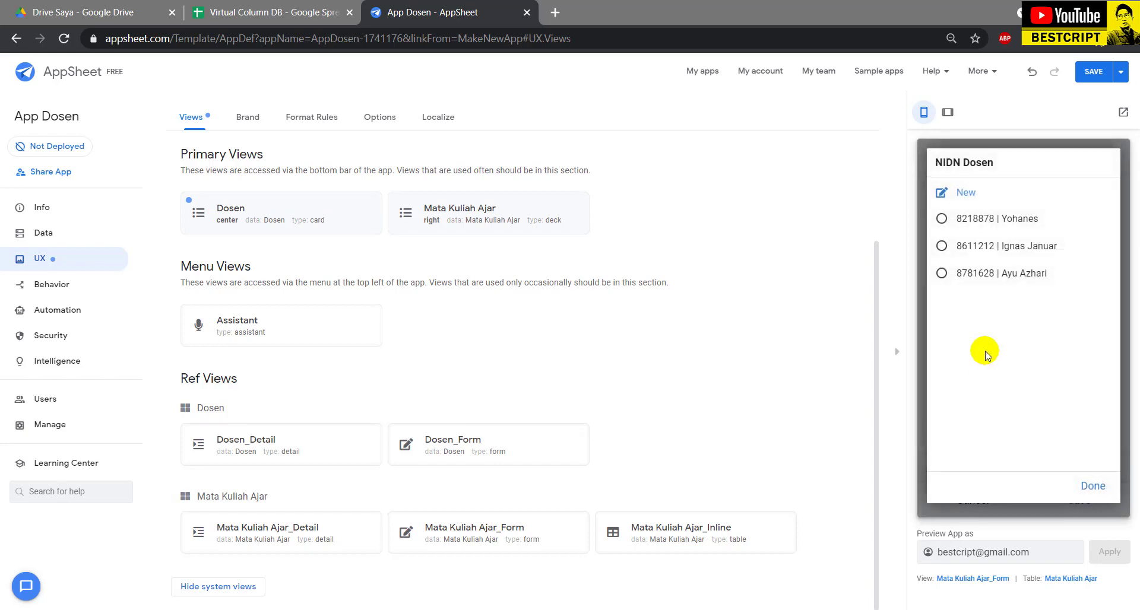
left_click(1001, 274)
scroll(1020, 425, "down", 2)
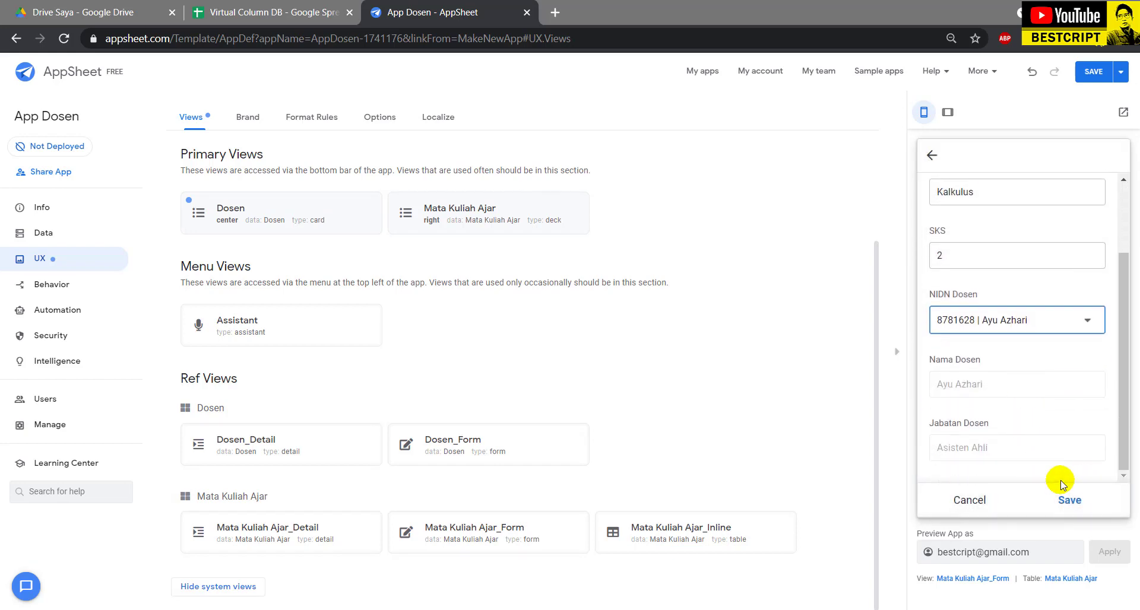
left_click(1067, 499)
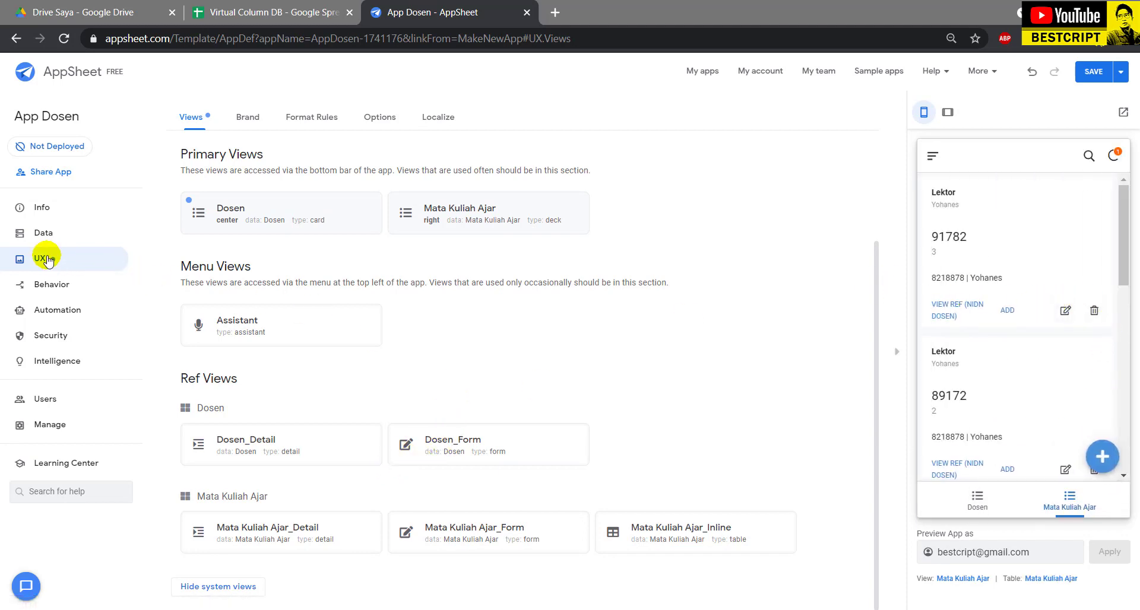
- Switch the Mata Kuliah Ajar view to card and back to deck to refresh its preview
left_click(472, 209)
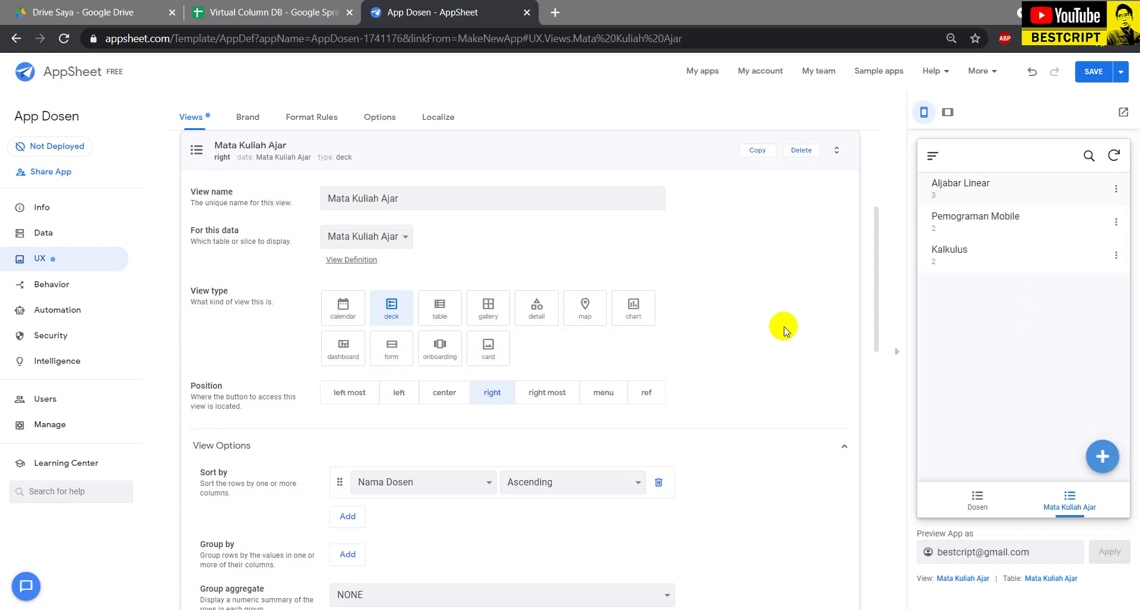
left_click(481, 345)
left_click(385, 308)
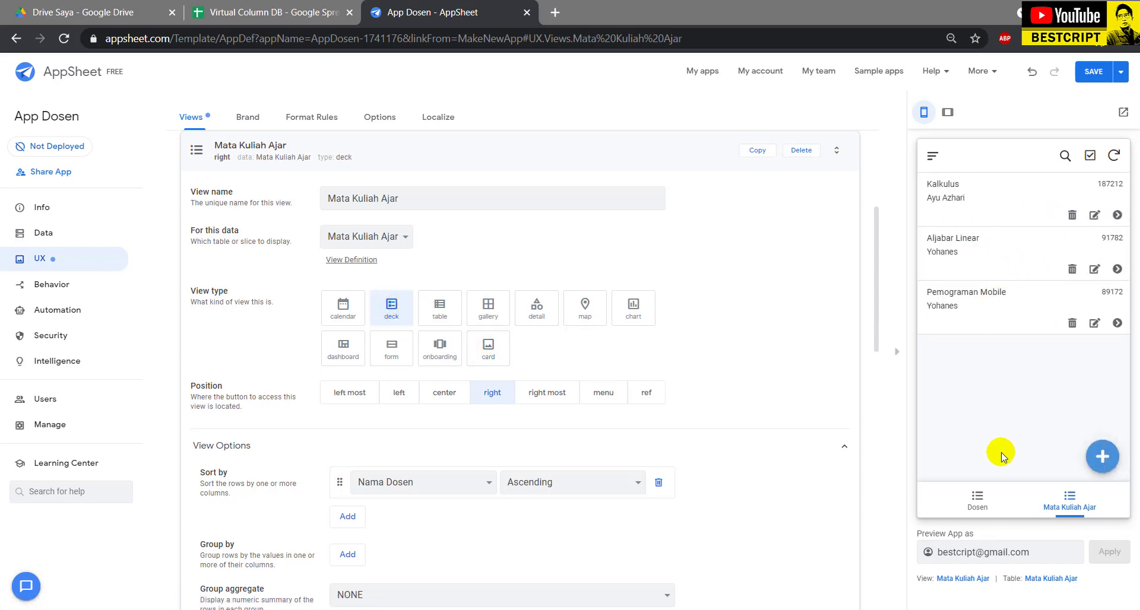
- Change the Dosen primary view's type to deck
left_click(985, 490)
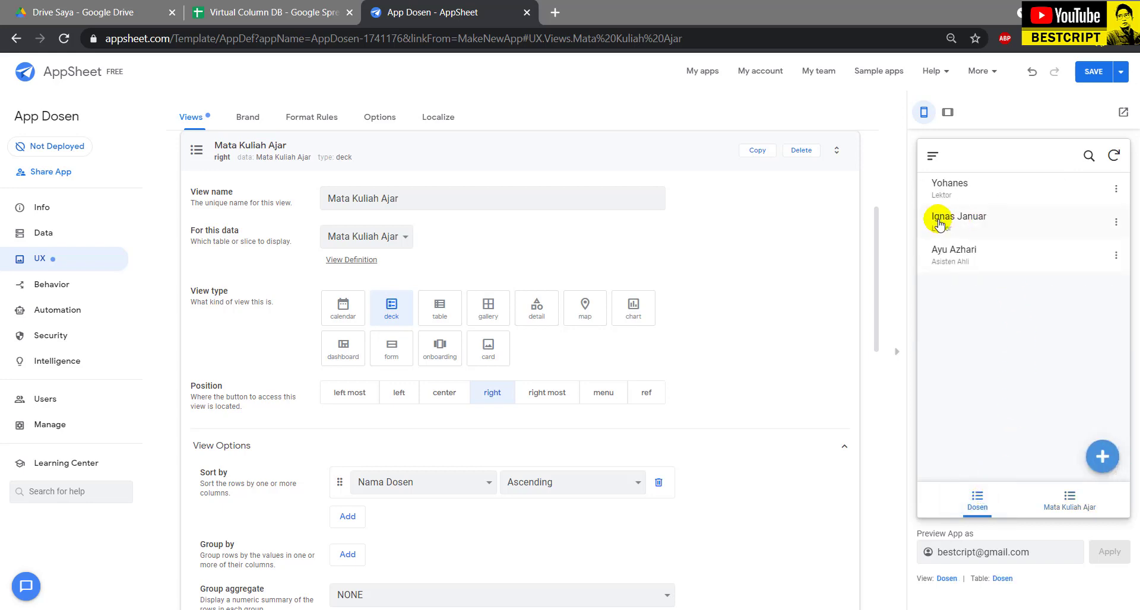
left_click(278, 149)
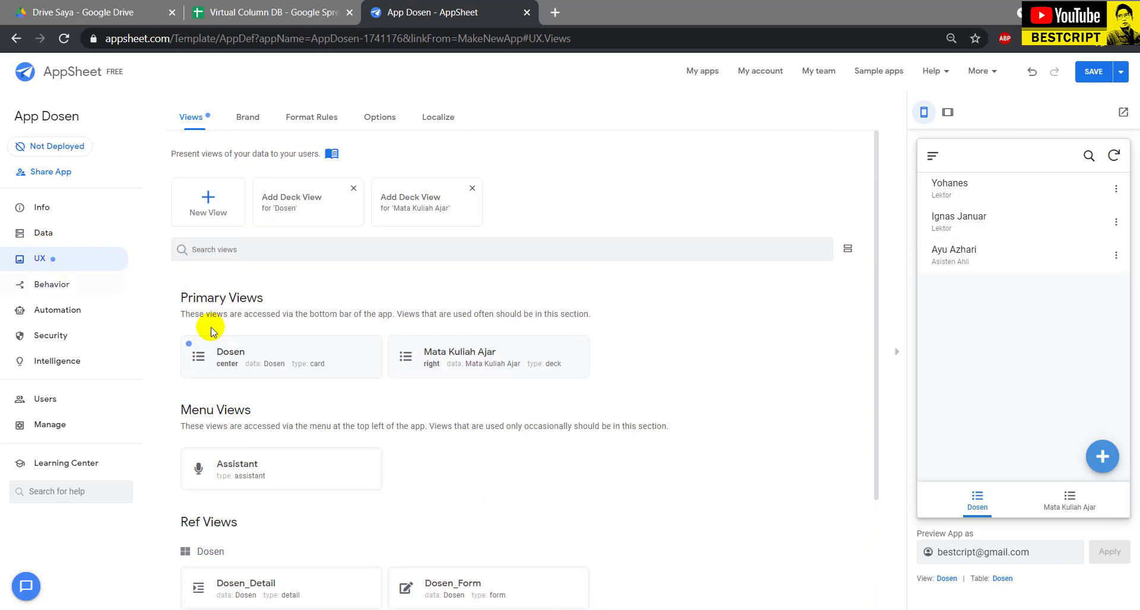
left_click_drag(226, 298, 255, 361)
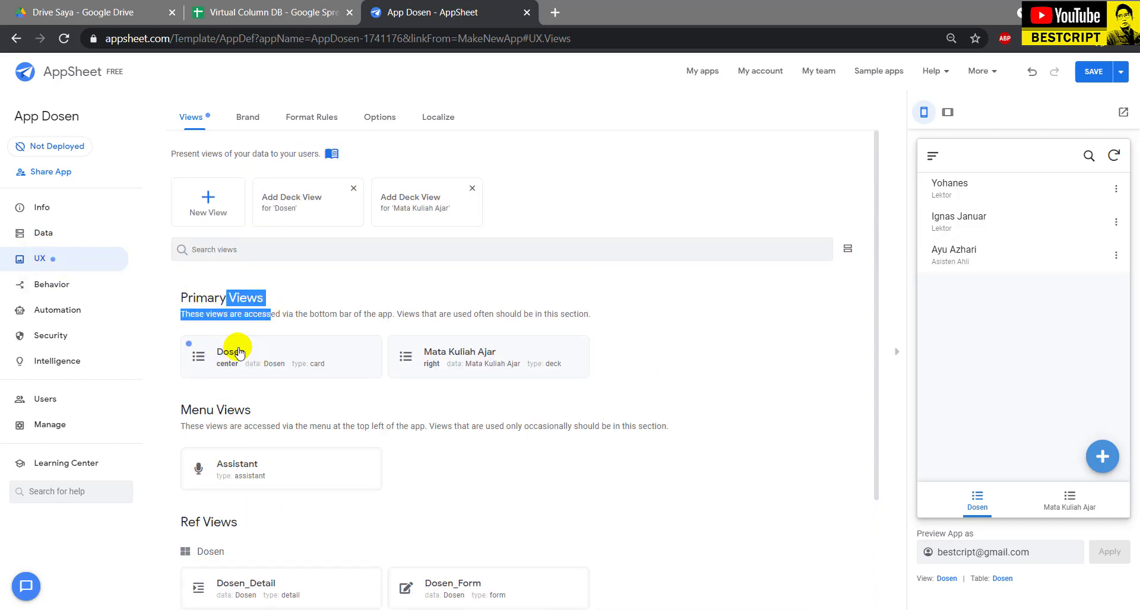
left_click(239, 353)
left_click(393, 309)
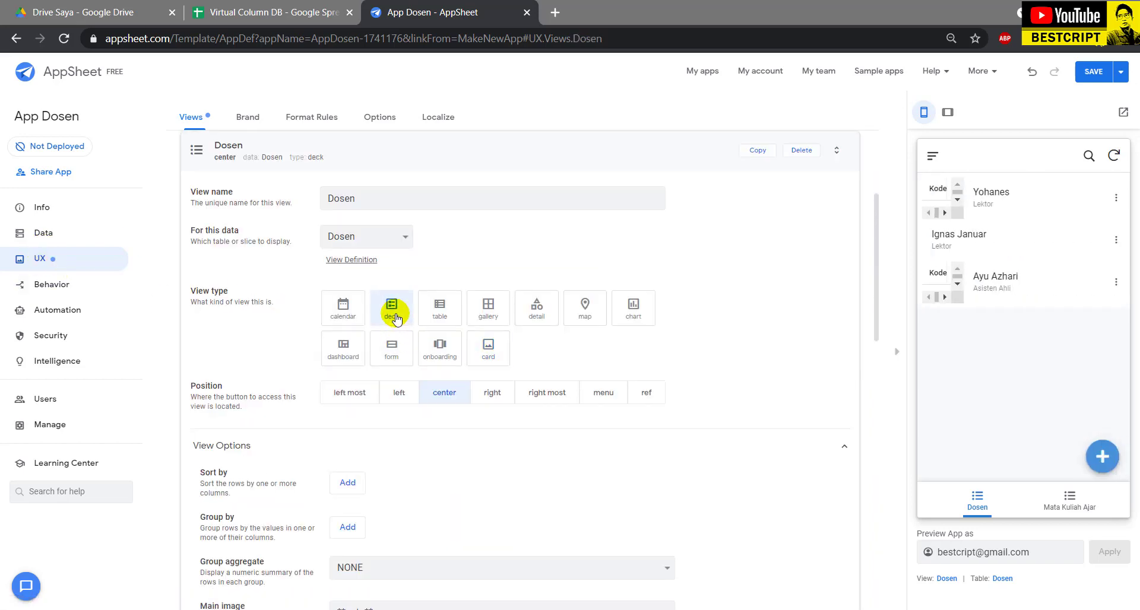
- Examine the first lecturer's details and related course columns in the app preview, and return to the Dosen list
left_click(986, 204)
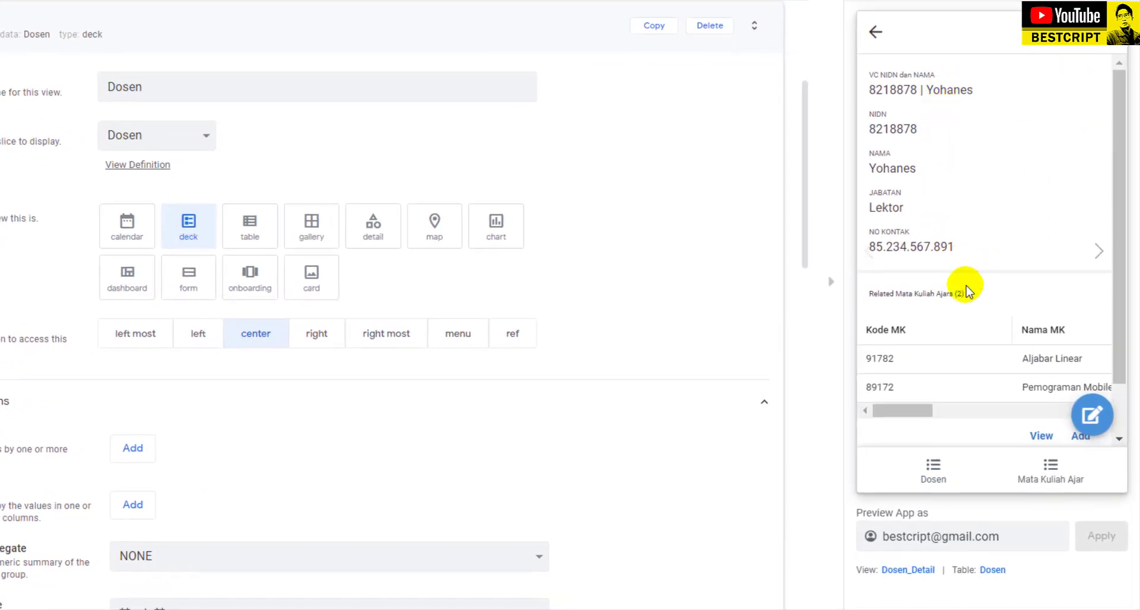
scroll(1003, 402, "down", 1)
mouse_move(903, 350)
left_mouse_down()
mouse_move(1078, 356)
mouse_move(902, 350)
left_mouse_up()
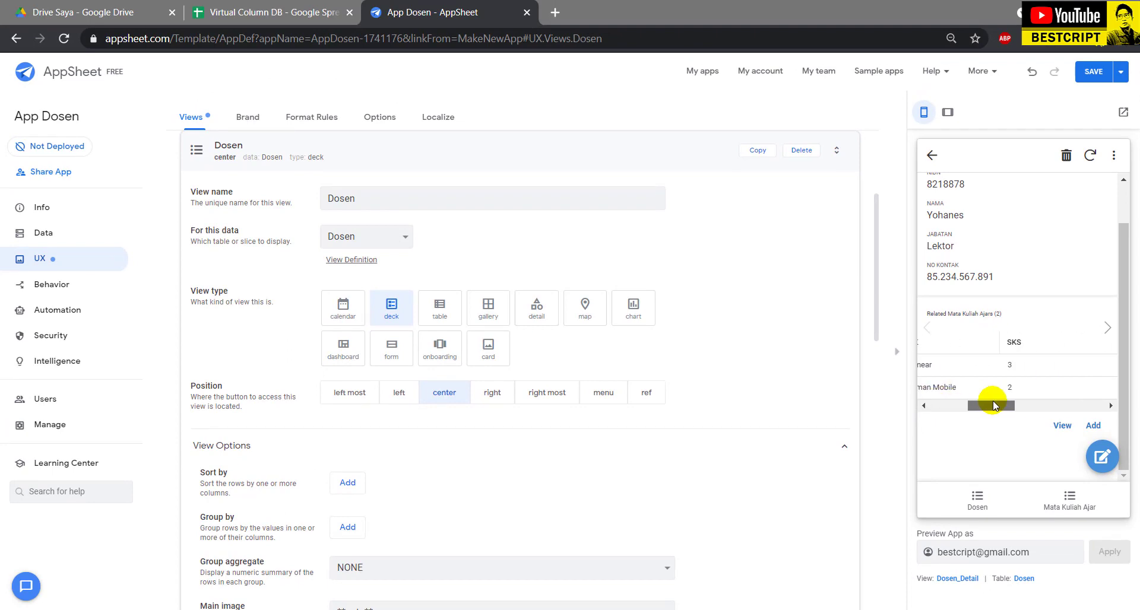
left_click(933, 156)
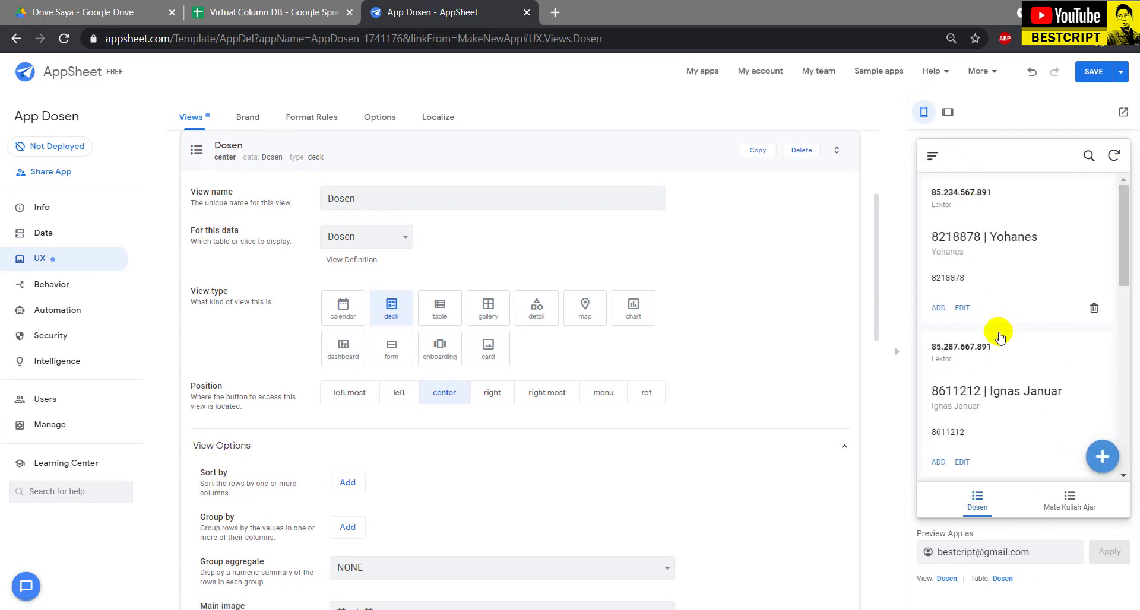
- Examine the third and second lecturers' details and related courses in the preview, and go back to the first lecturer's record
scroll(1026, 276, "down", 4)
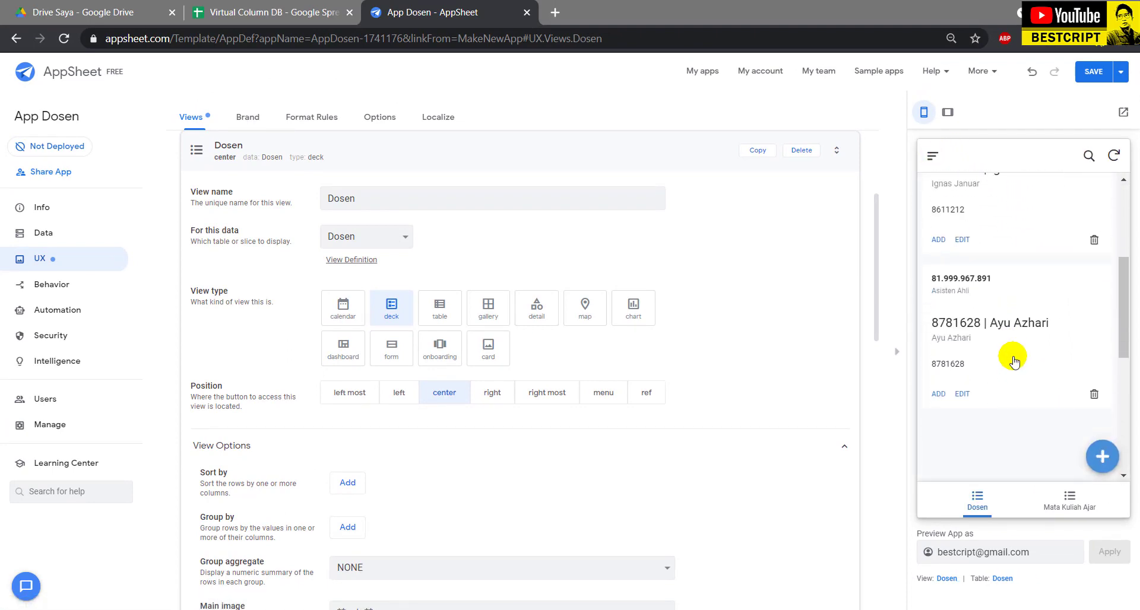
left_click(1014, 333)
left_click_drag(980, 428, 944, 426)
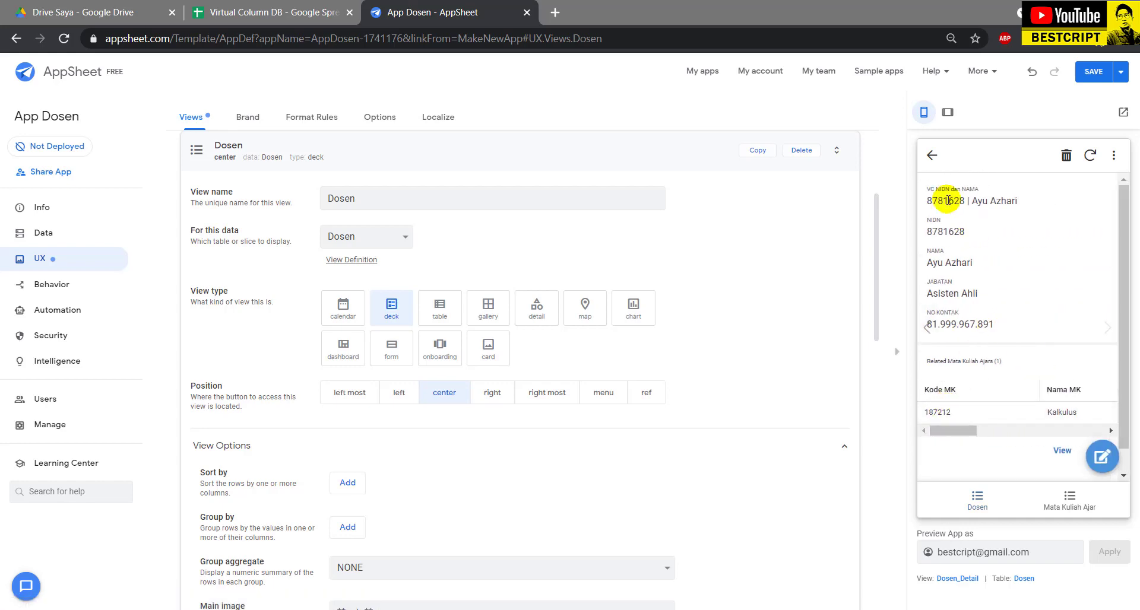
left_click(934, 160)
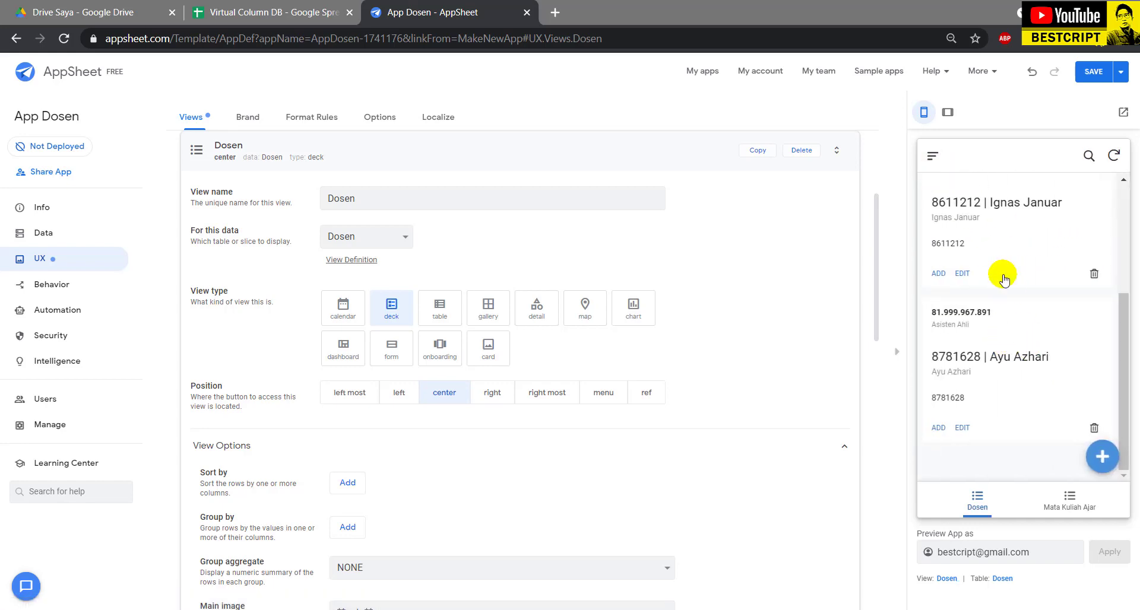
scroll(1009, 297, "up", 5)
left_click(1010, 355)
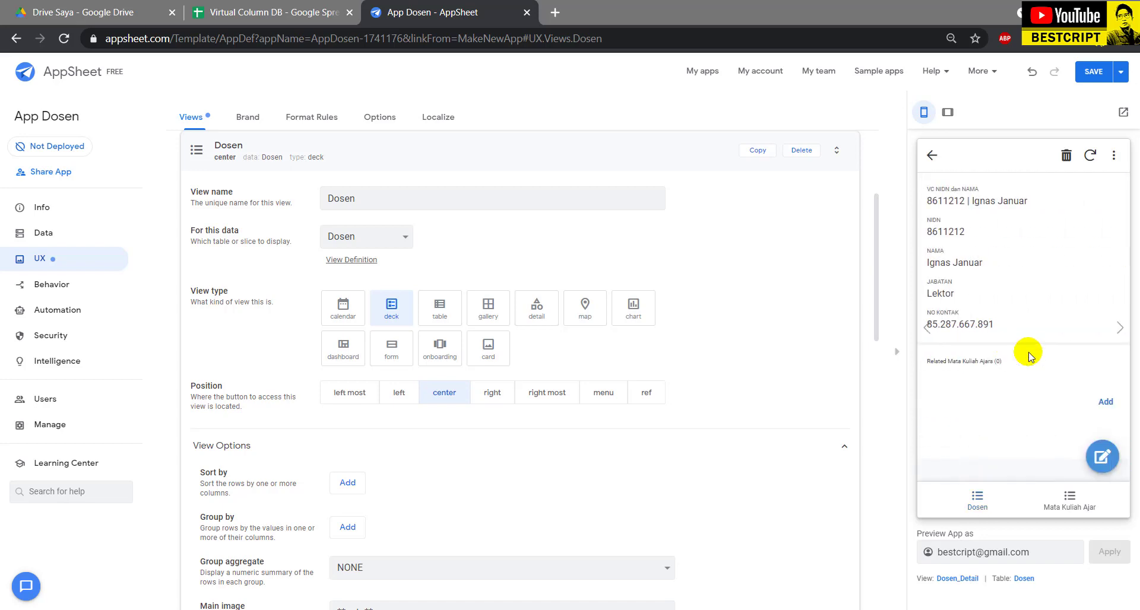
left_click(936, 336)
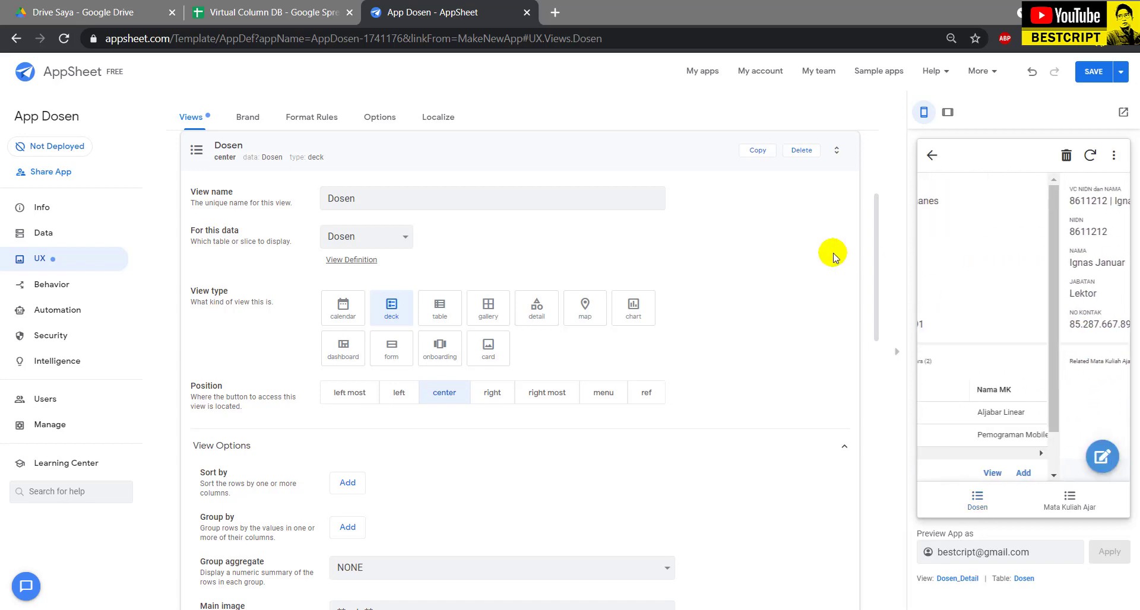
scroll(491, 248, "up", 3)
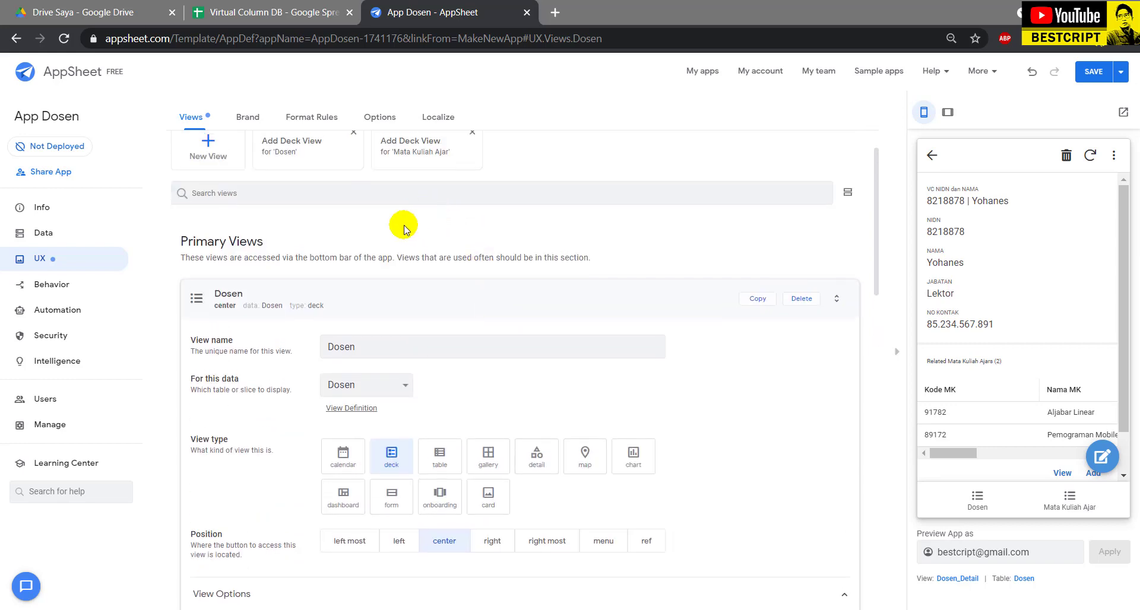
- Inspect the REF_ROWS formula of the Dosen table's Related Mata Kuliah Ajars column against the Virtual Column DB spreadsheet, and close it unchanged
left_click(40, 236)
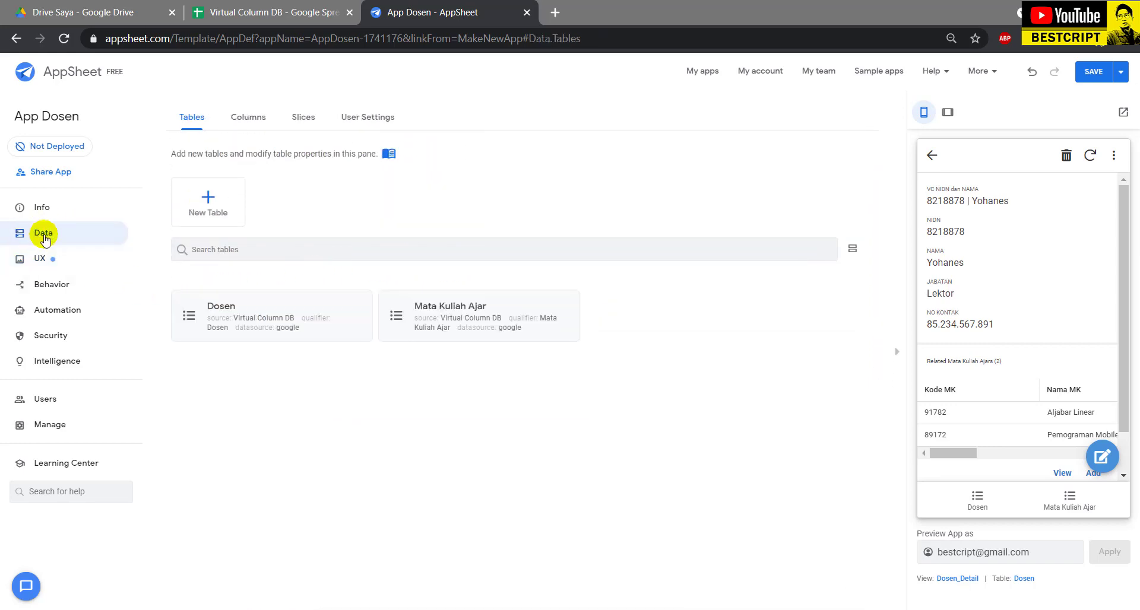
left_click(248, 117)
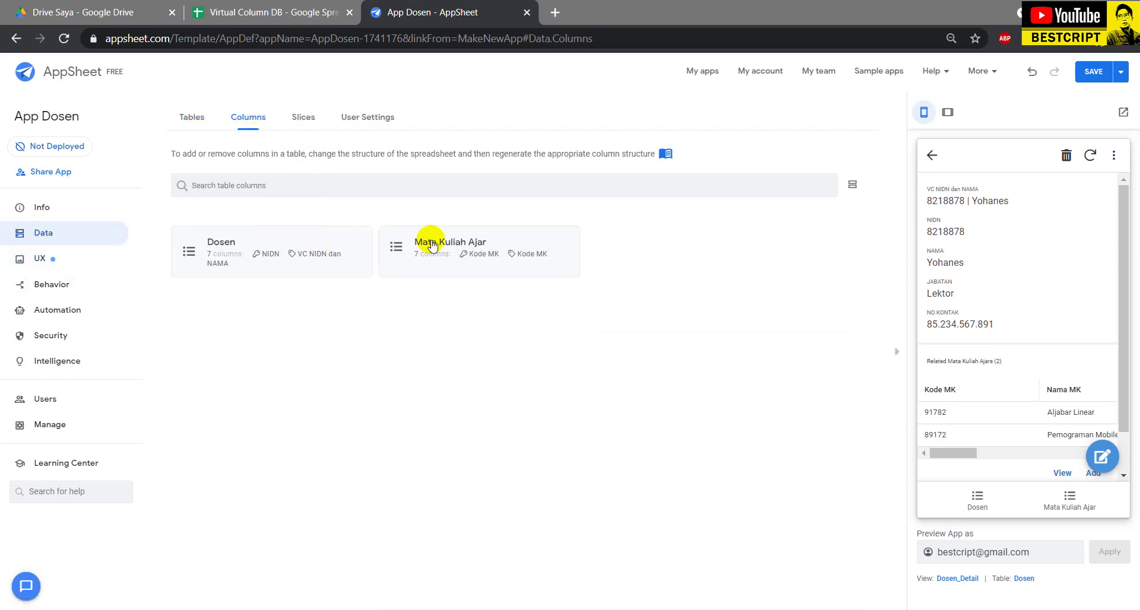
left_click(298, 238)
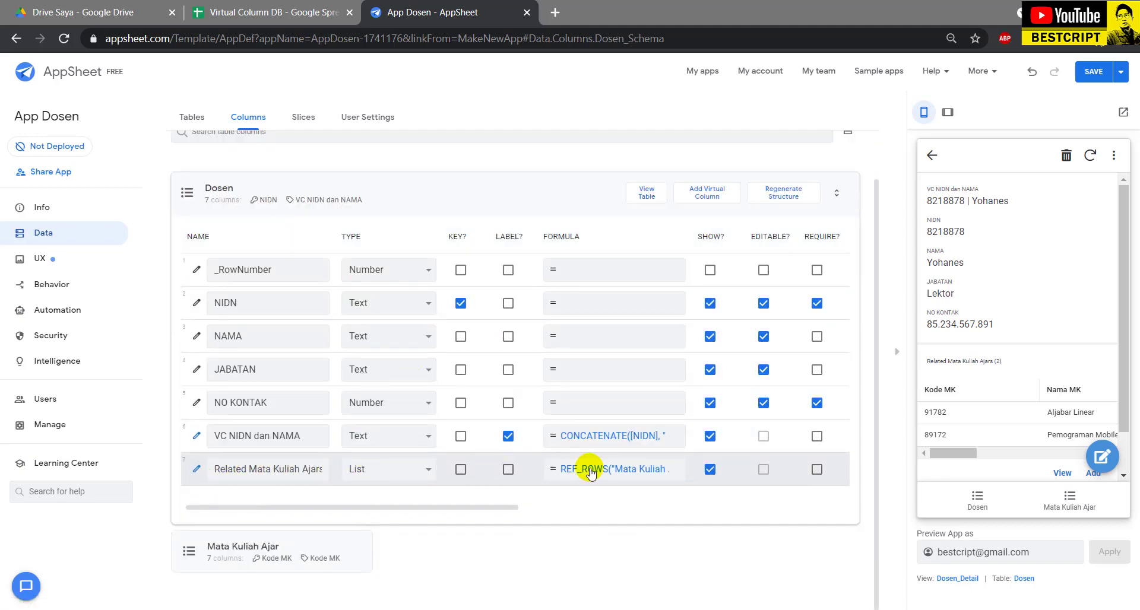
left_click(614, 472)
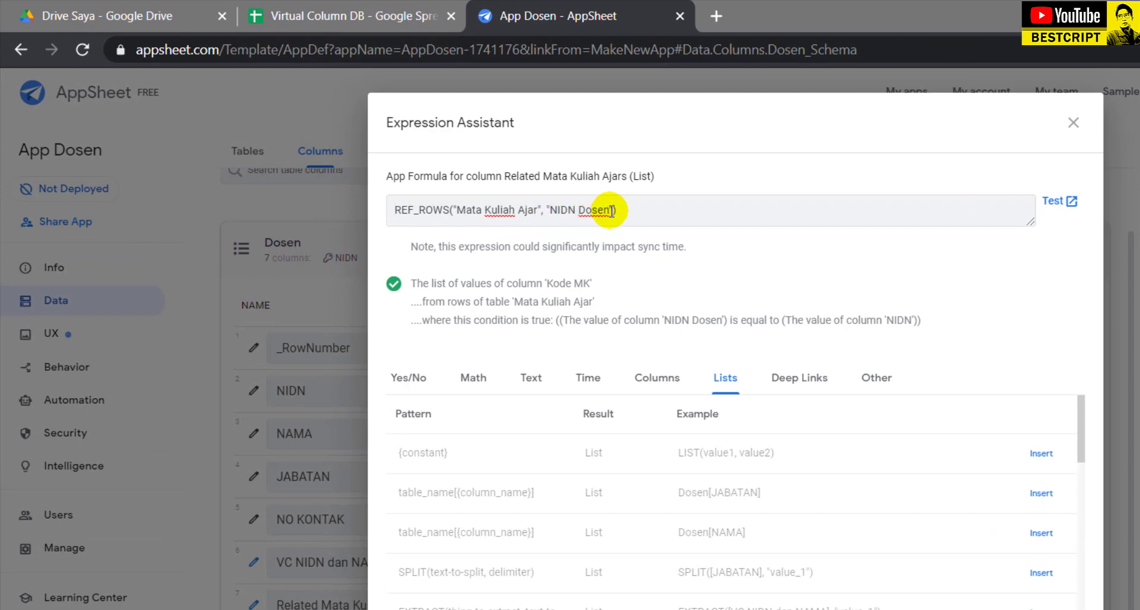
left_click_drag(611, 210, 558, 211)
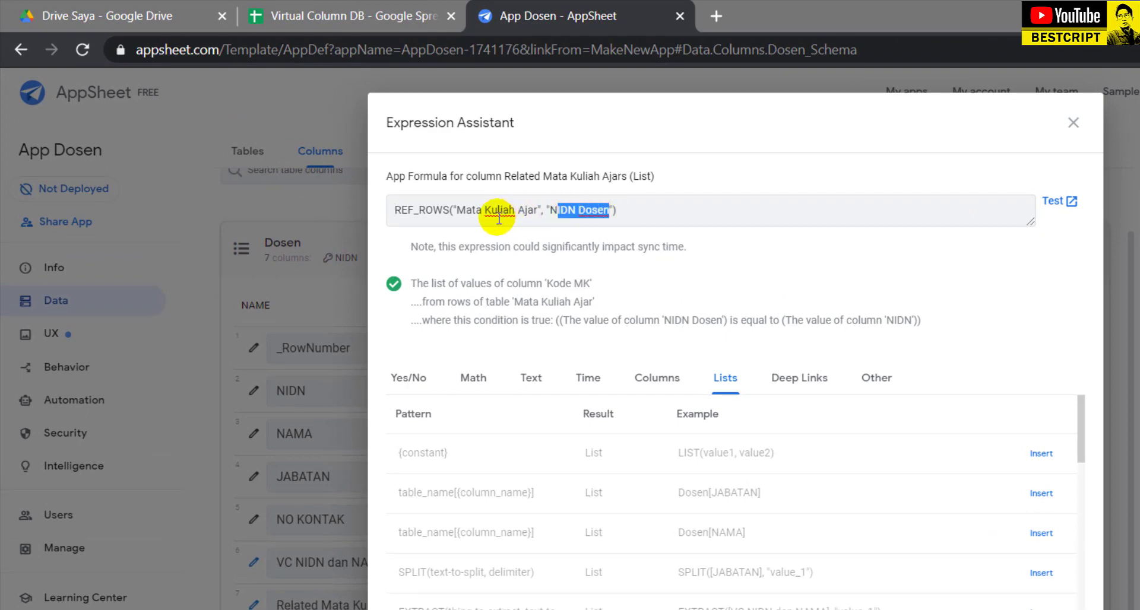
left_click(300, 16)
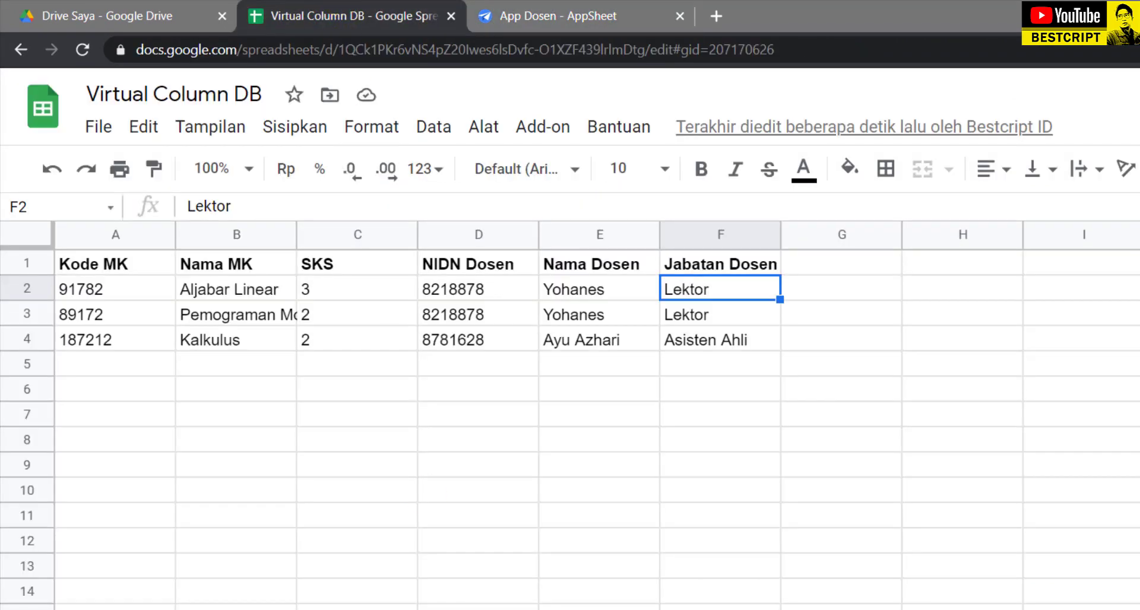
left_click(594, 16)
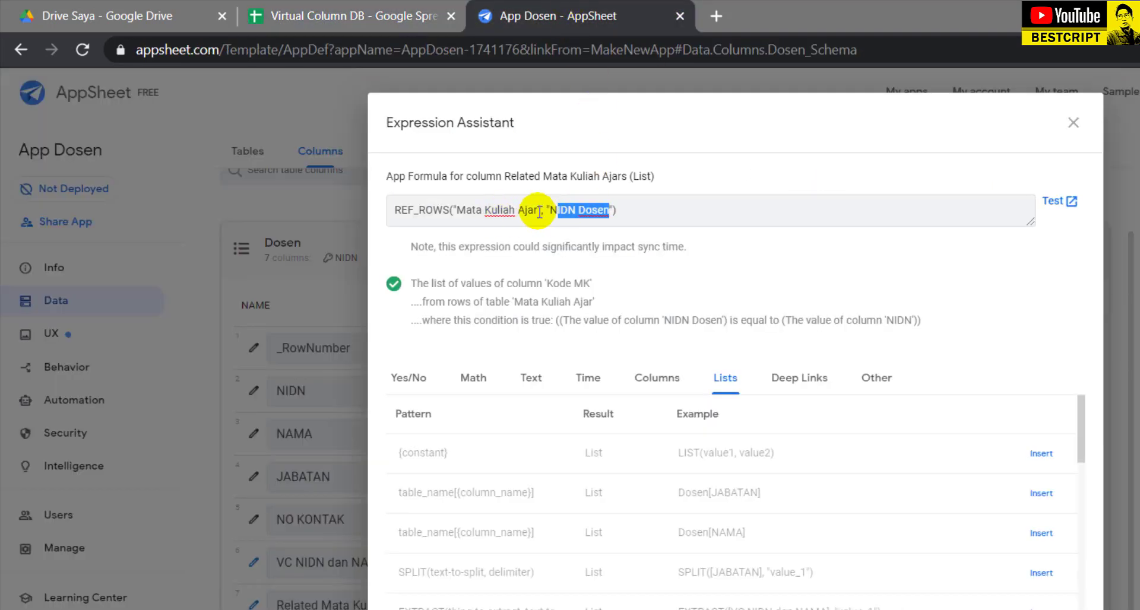
left_click(1073, 123)
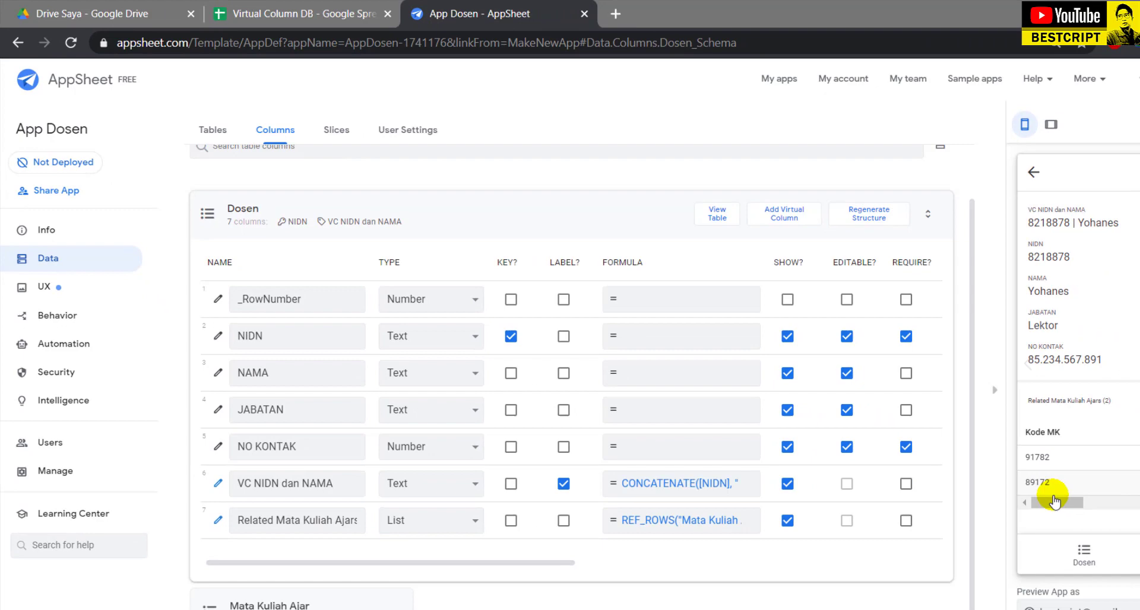
- Review the related courses table in the first lecturer's detail record, and go back to browse the Dosen list
mouse_move(953, 453)
left_mouse_down()
mouse_move(970, 453)
mouse_move(939, 456)
left_mouse_up()
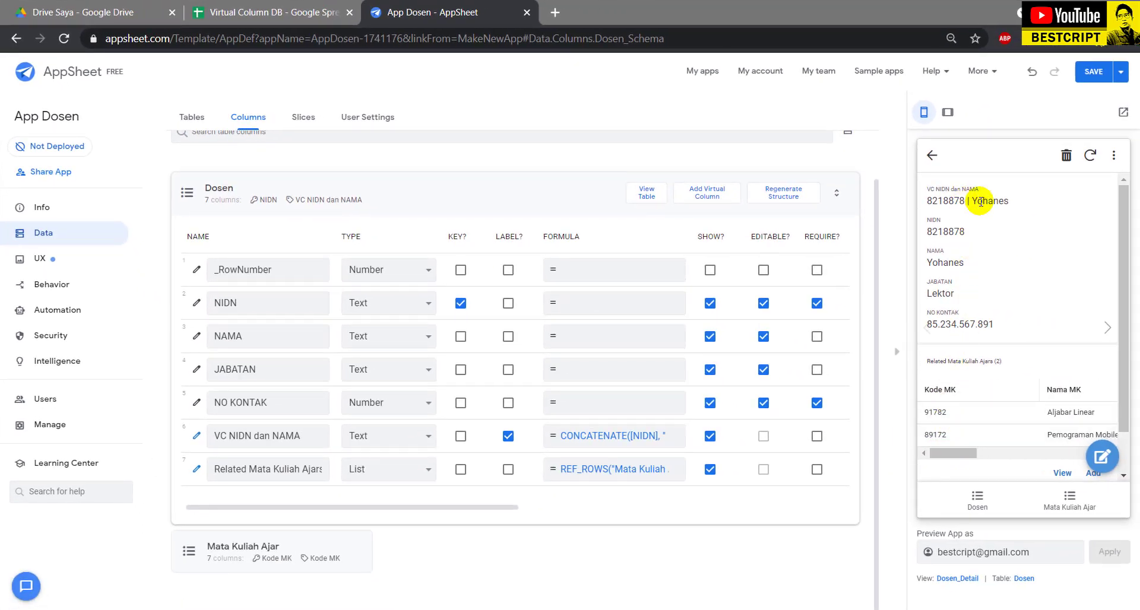
left_click_drag(968, 453, 975, 459)
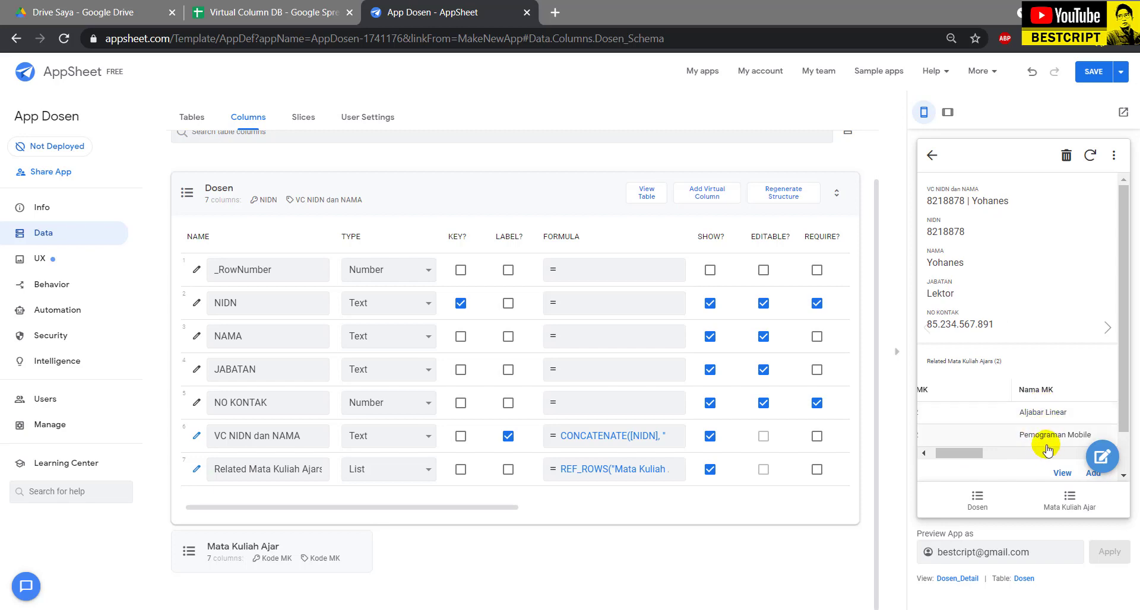
mouse_move(954, 455)
left_mouse_down()
mouse_move(1065, 457)
mouse_move(956, 456)
left_mouse_up()
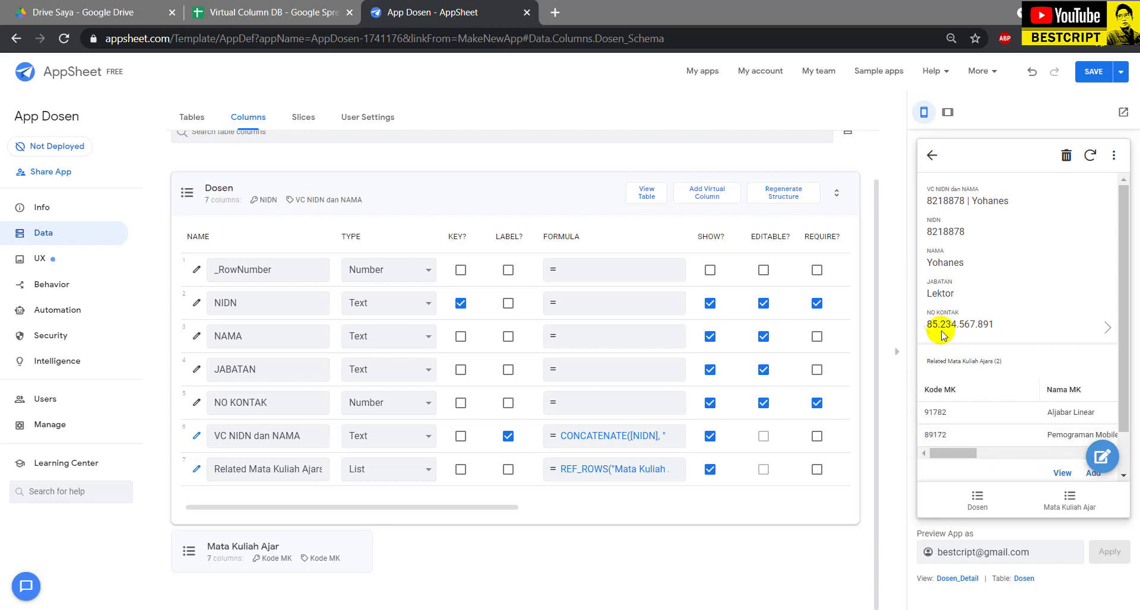
left_click(933, 157)
scroll(1011, 344, "down", 3)
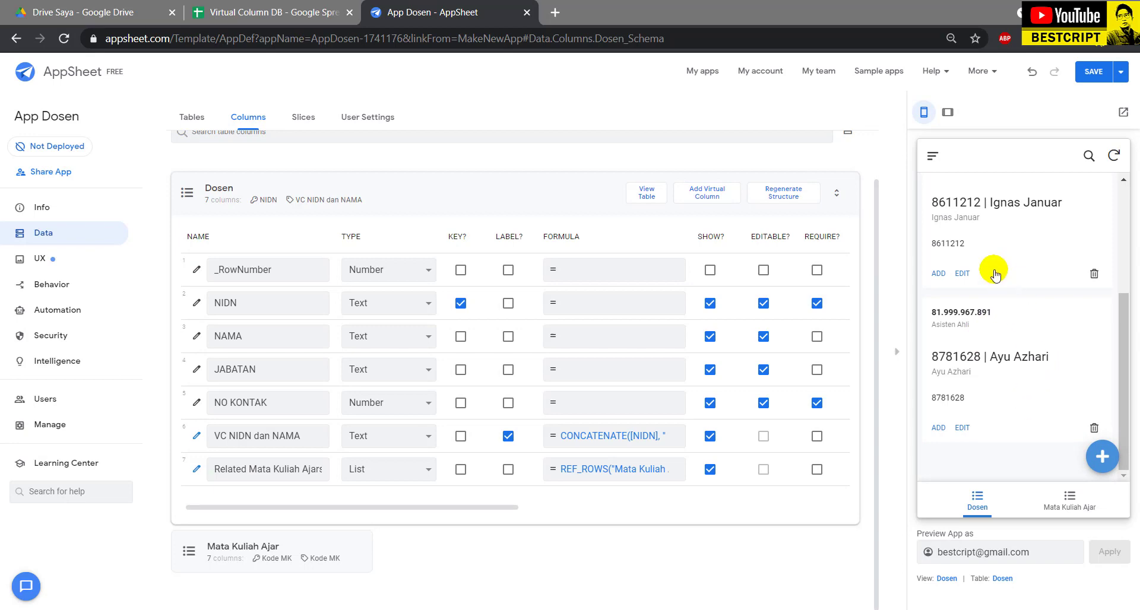
- Check the blank course entry form from the Mata Kuliah Ajar preview and cancel it
left_click(1051, 504)
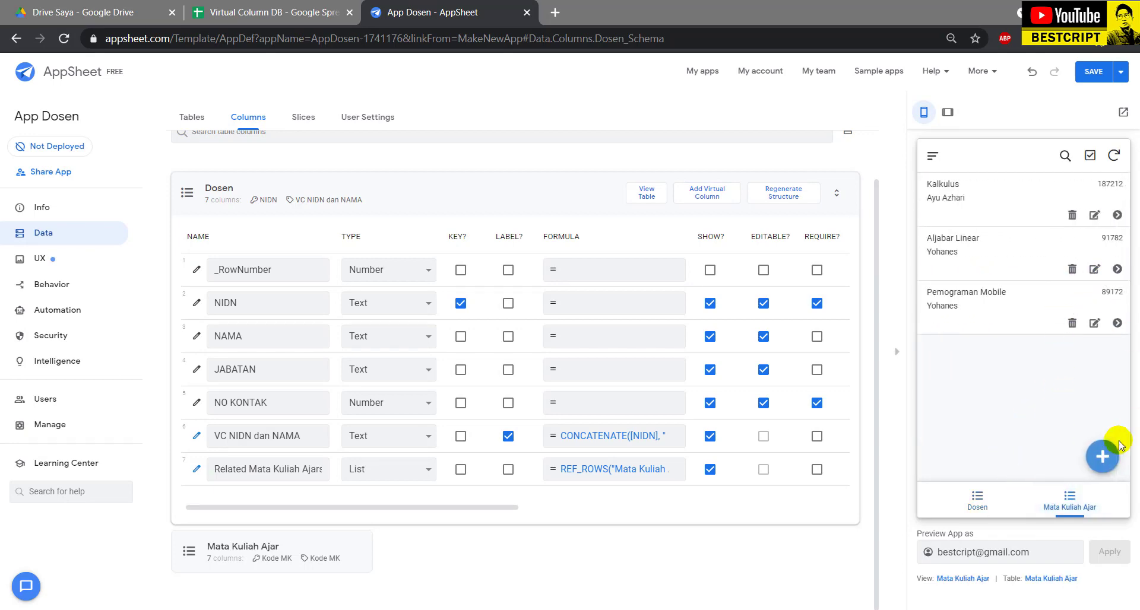
left_click(1102, 457)
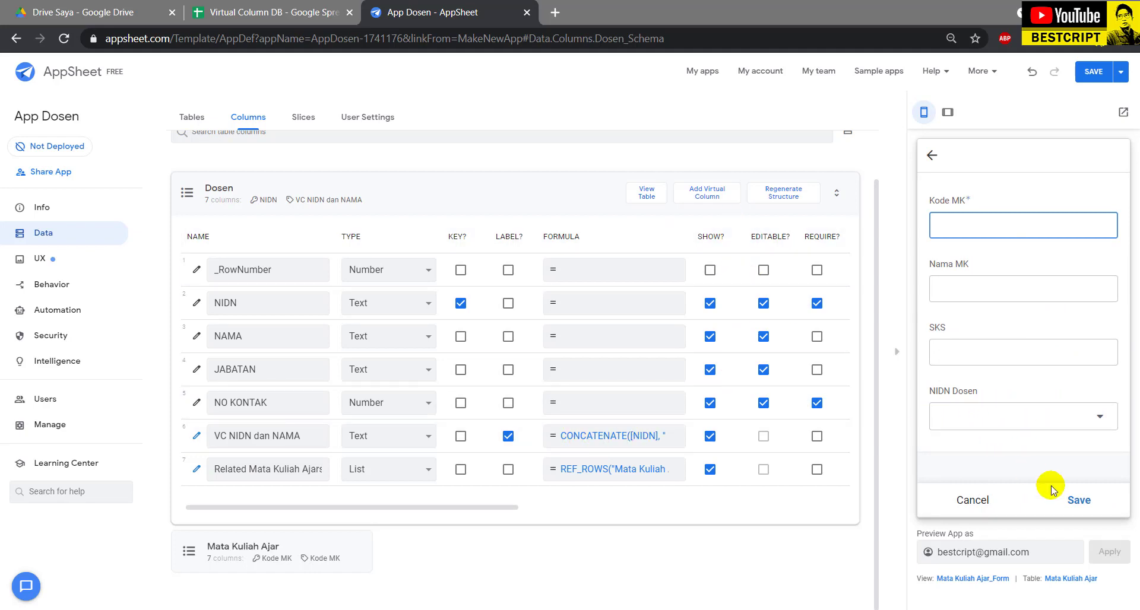
left_click(974, 500)
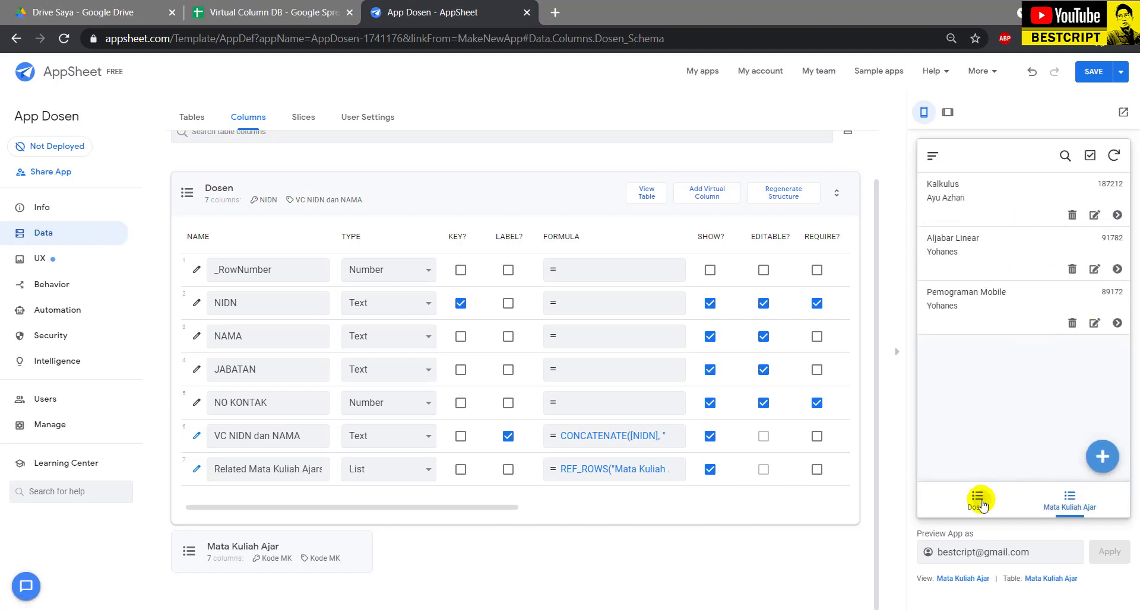
- Show the Dosen list in the preview, and examine the Mata Kuliah Ajar deck view's sort, header and summary column options
left_click(980, 504)
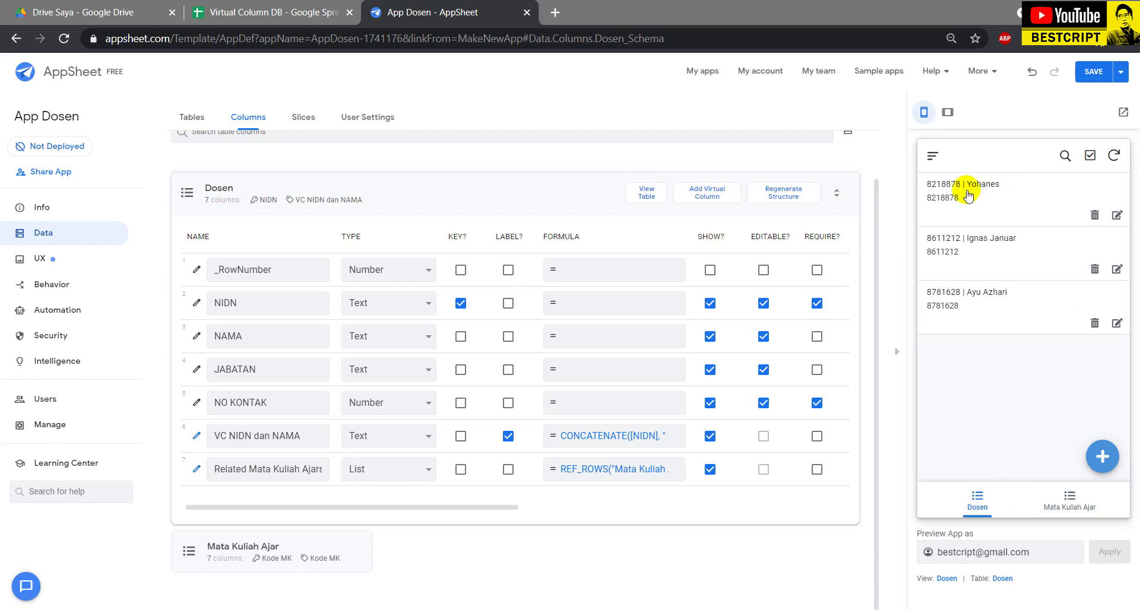
left_click(41, 258)
left_click(225, 345)
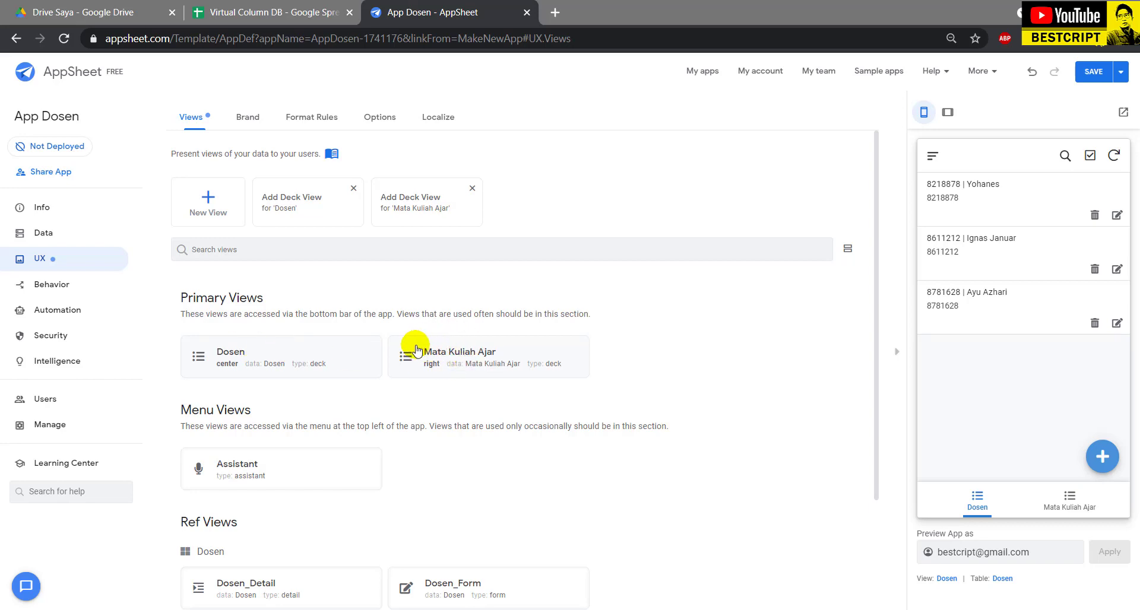
left_click(437, 354)
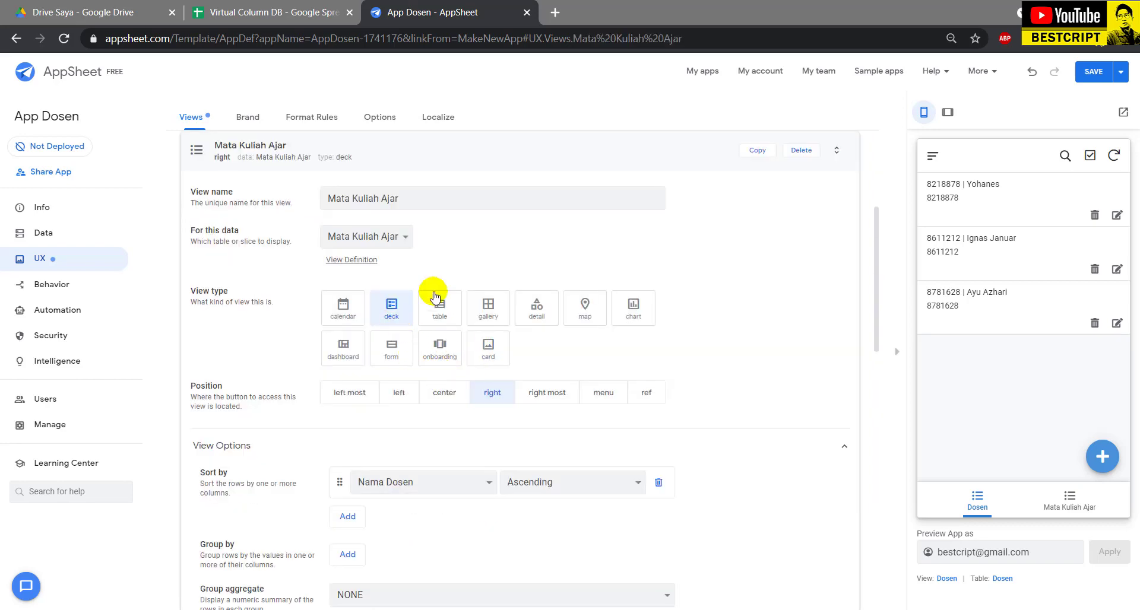
scroll(407, 491, "down", 4)
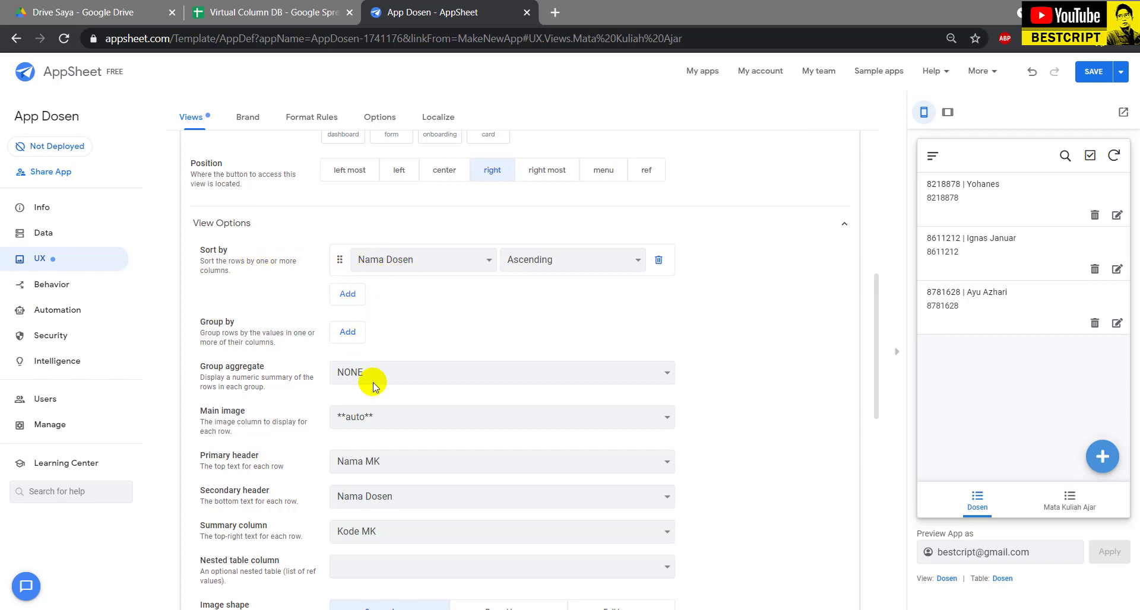
scroll(401, 430, "down", 2)
scroll(400, 430, "down", 1)
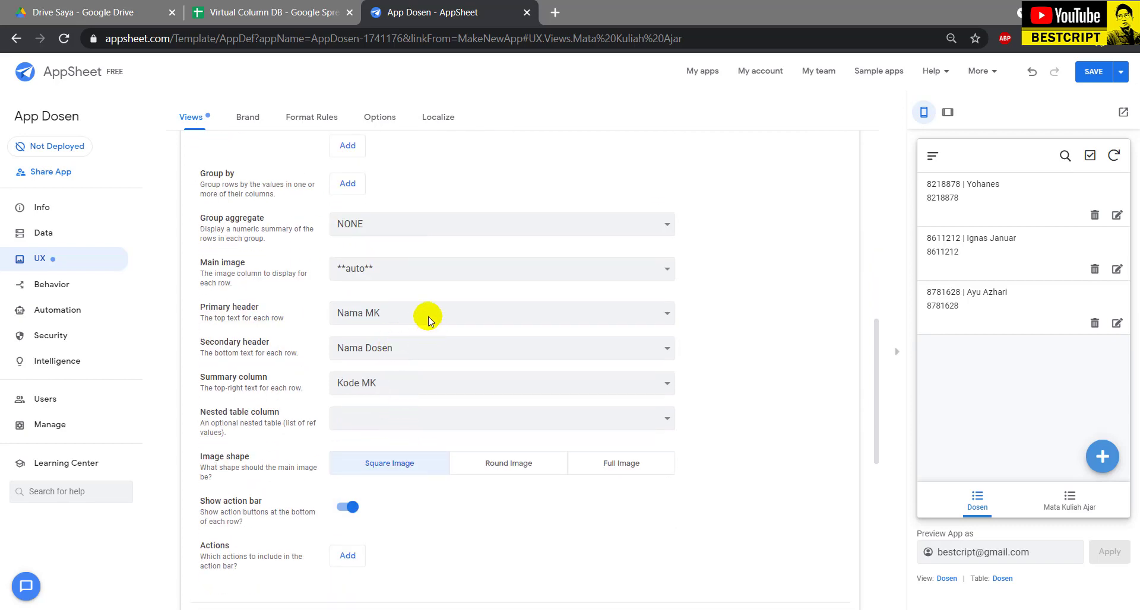
scroll(410, 327, "up", 3)
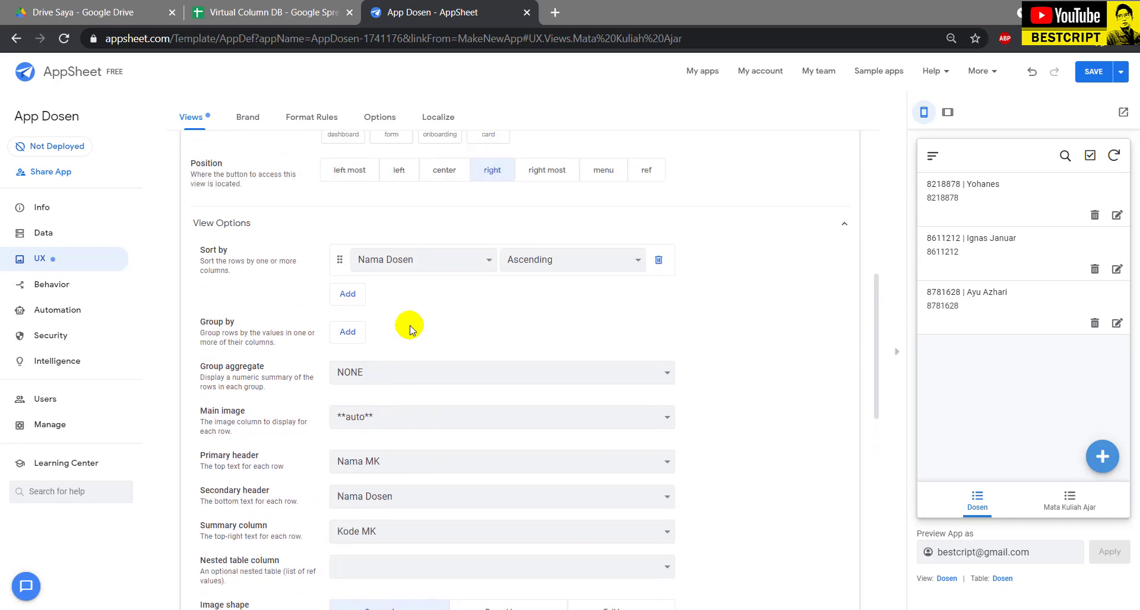
scroll(410, 330, "up", 1)
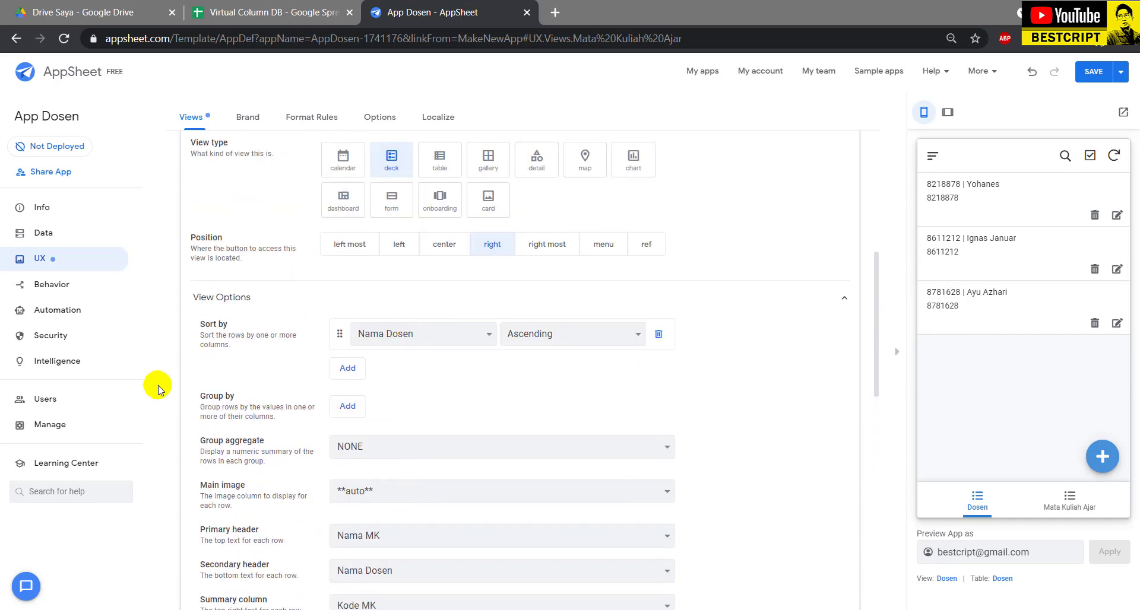
scroll(285, 245, "up", 4)
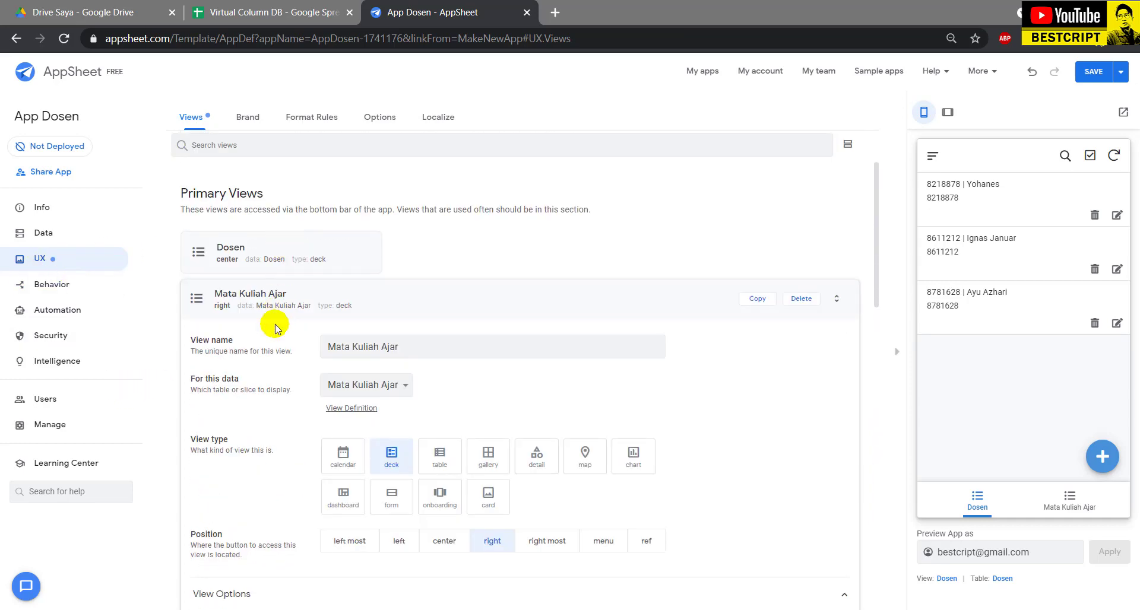
left_click(237, 291)
- Sort the Dosen deck view by NAMA in ascending order
left_click(218, 241)
scroll(392, 422, "down", 2)
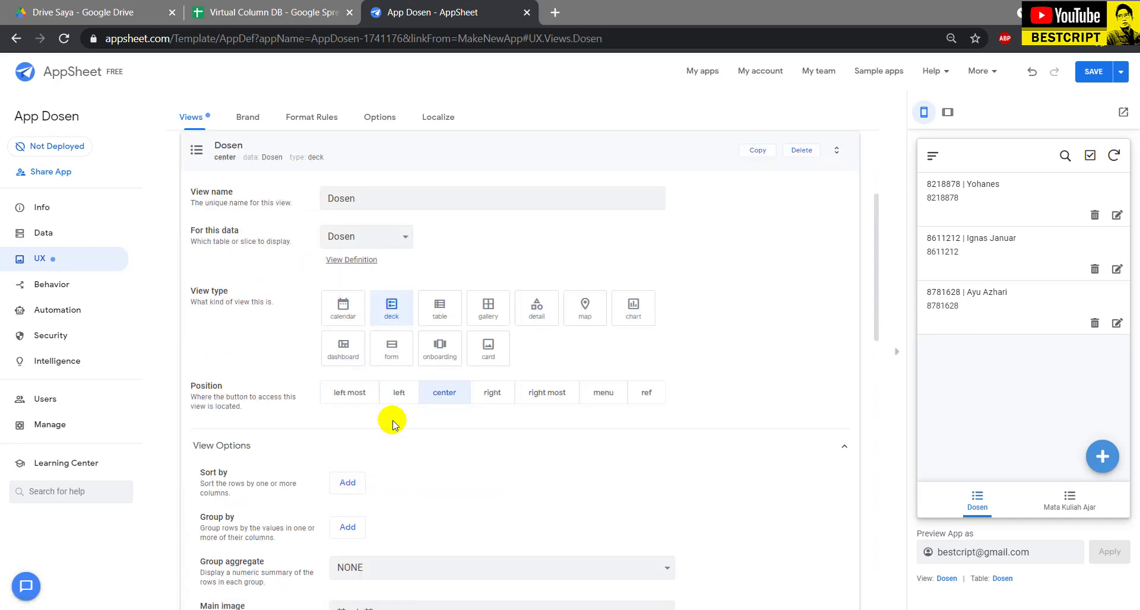
scroll(412, 432, "down", 1)
scroll(414, 437, "down", 1)
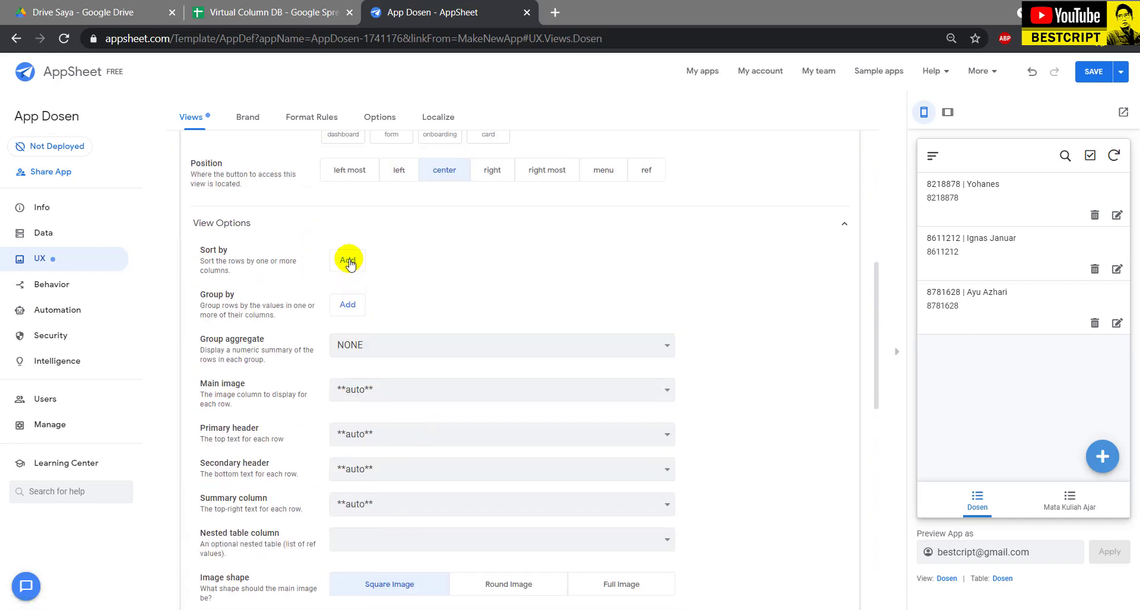
left_click(348, 263)
left_click(444, 261)
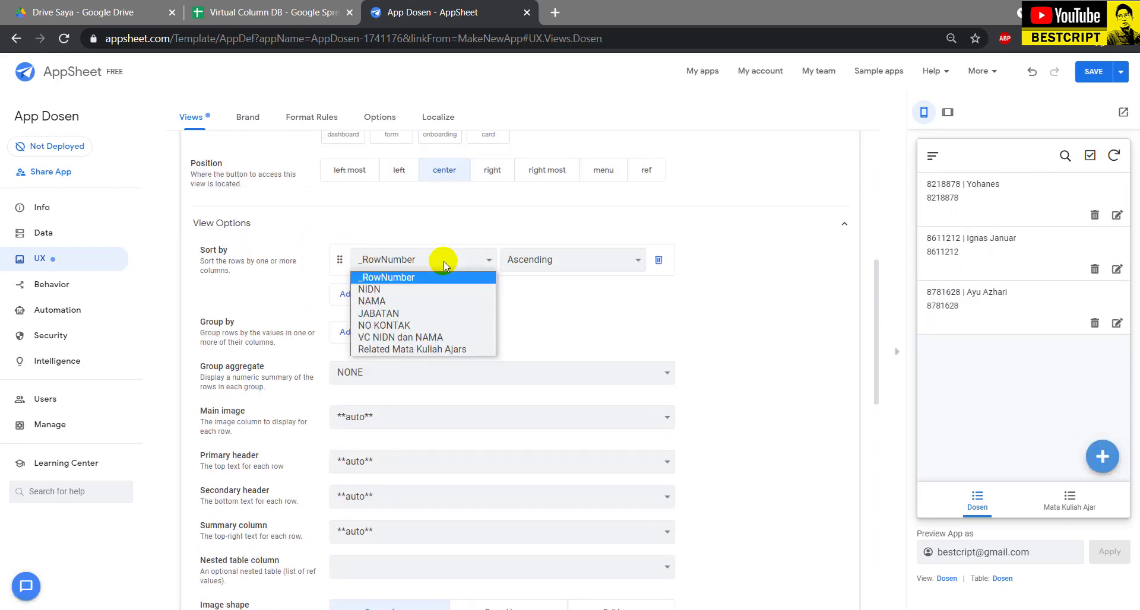
left_click(425, 301)
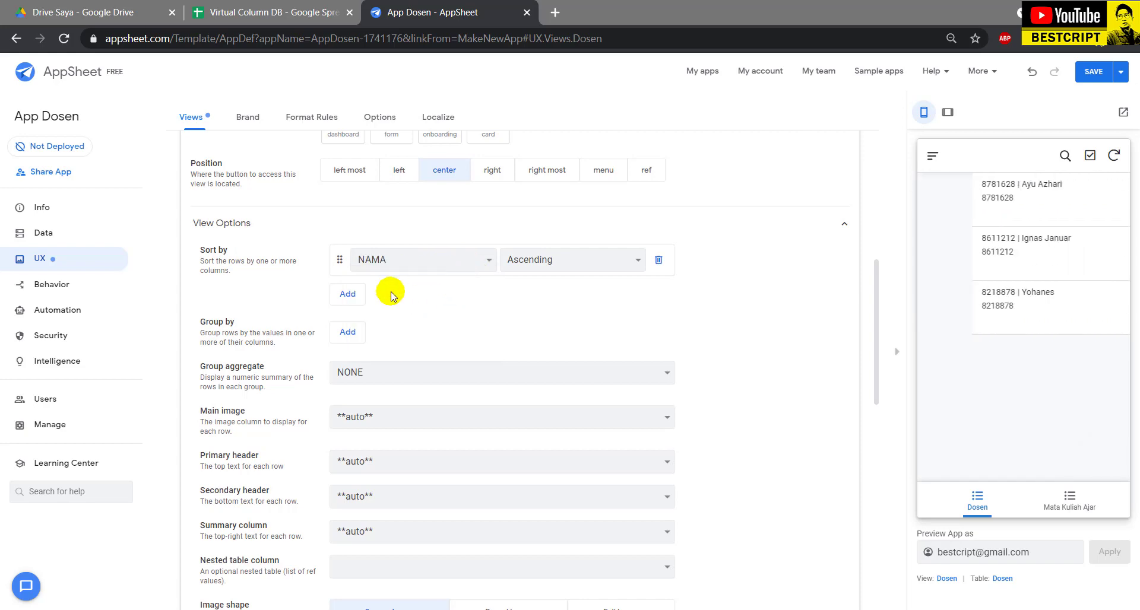
- Set the Dosen view's primary header to NAMA
scroll(380, 392, "down", 1)
left_click(377, 350)
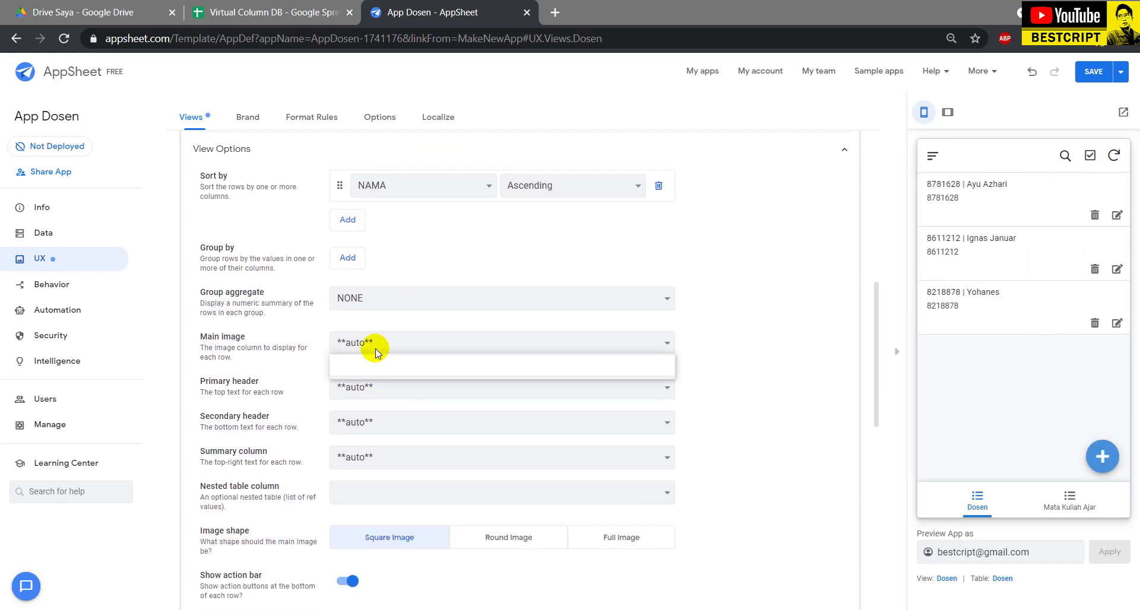
left_click(377, 352)
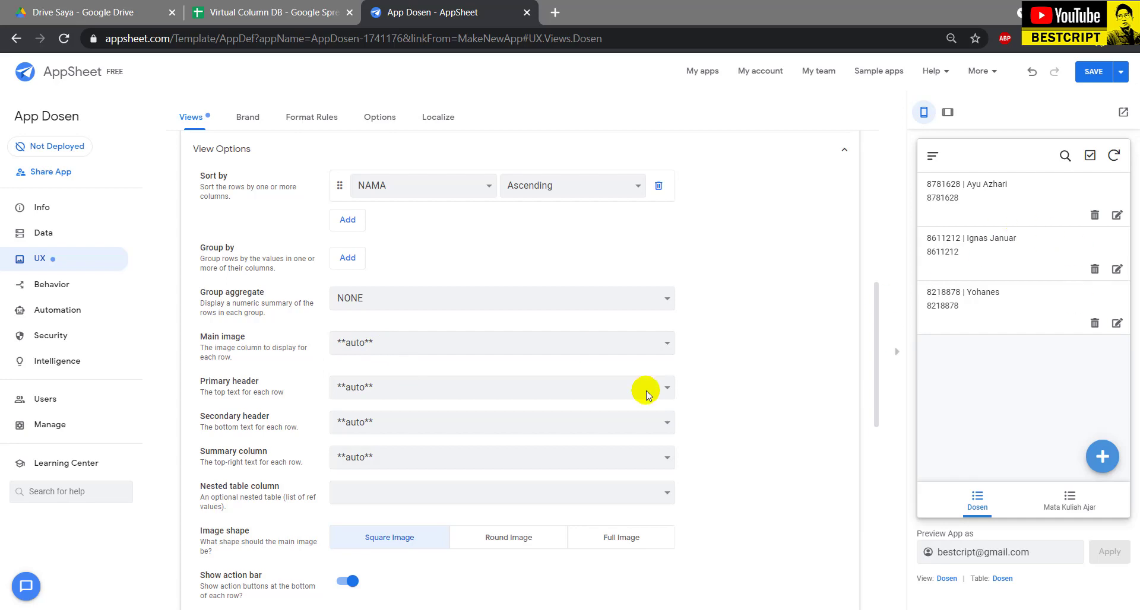
left_click(356, 389)
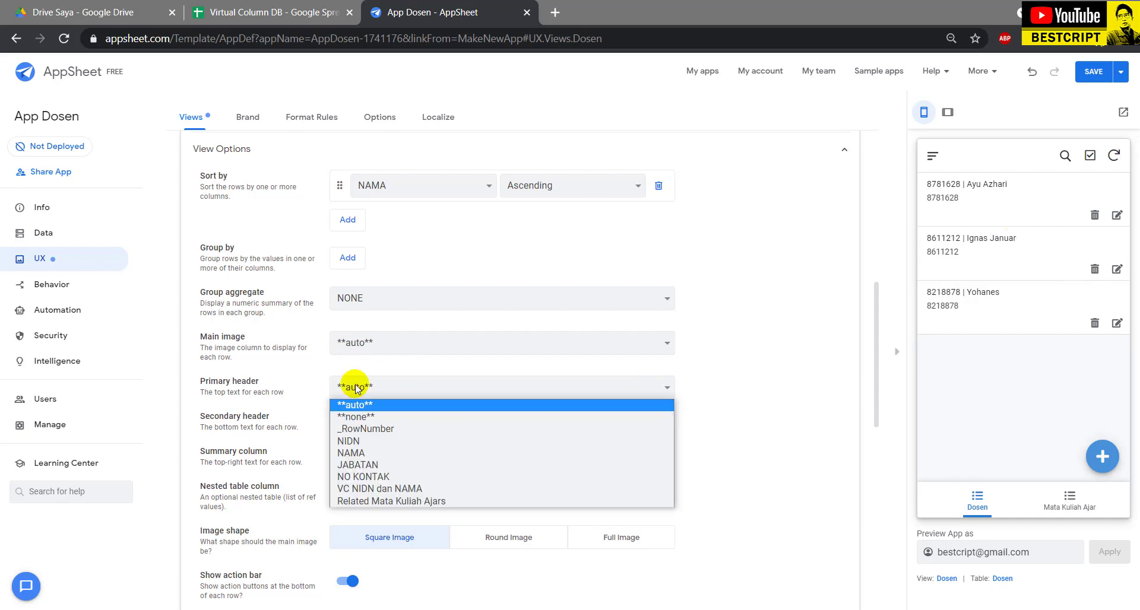
left_click(357, 453)
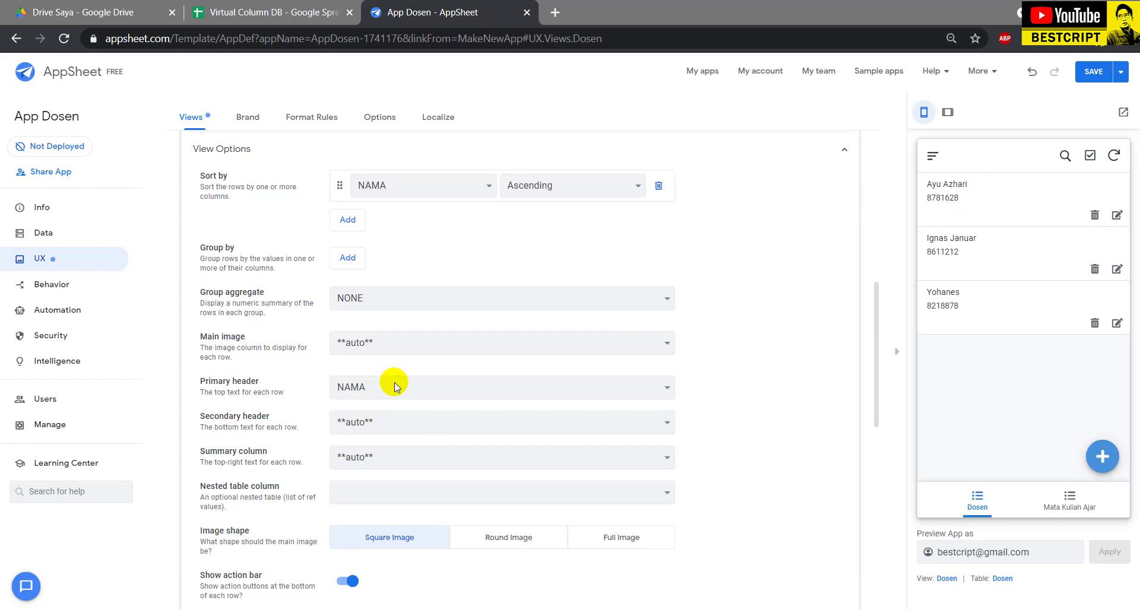
- Try Related Mata Kuliah Ajars as the Dosen view's summary column, and reset it to **auto**
left_click(372, 417)
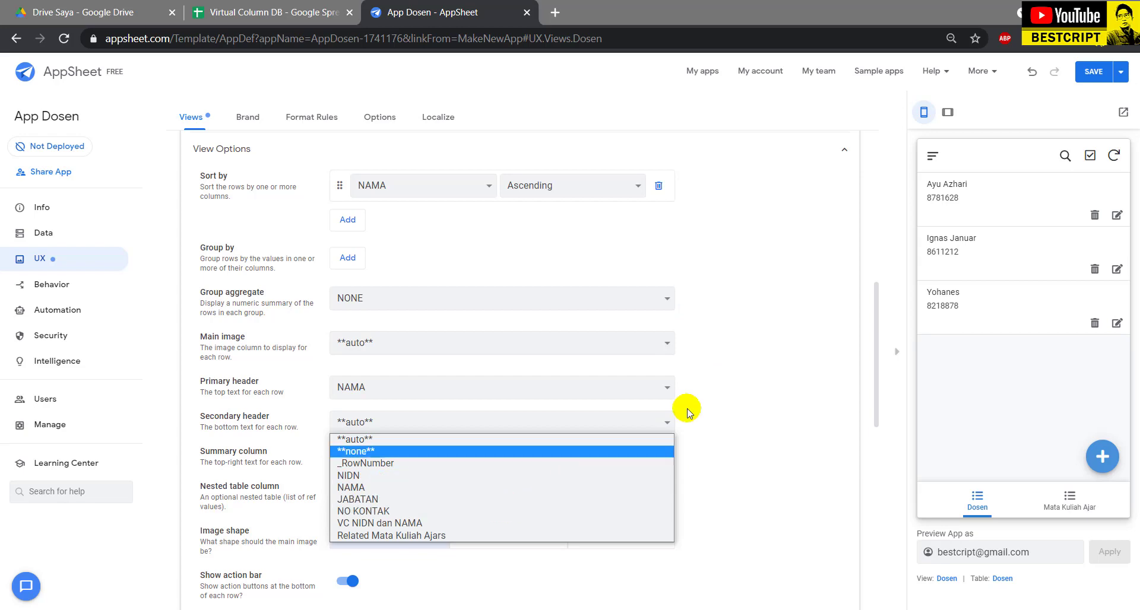
left_click(743, 317)
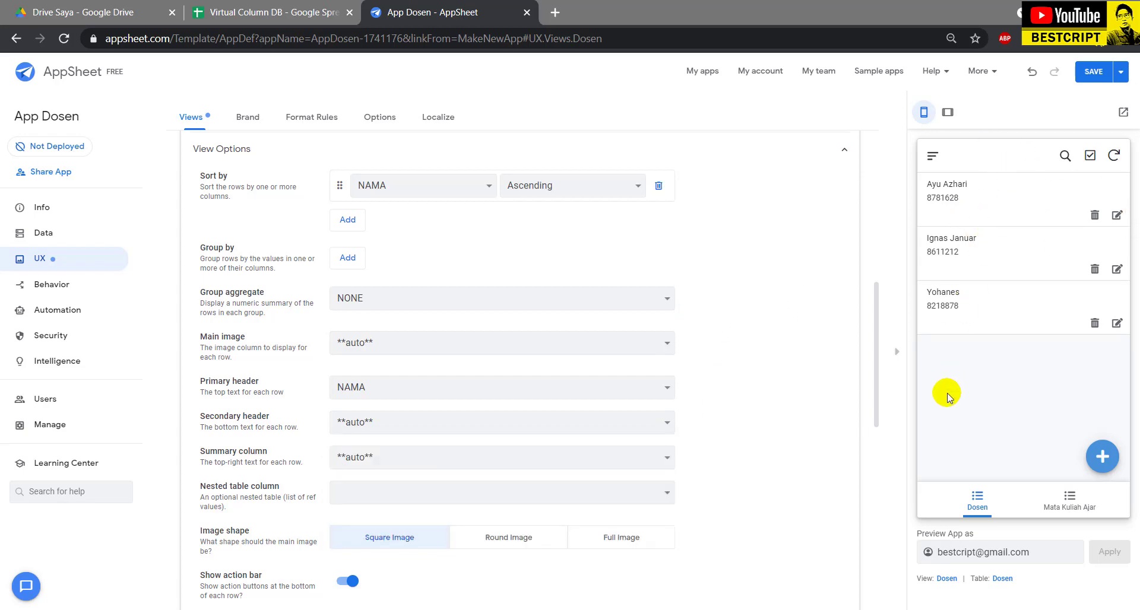
left_click(352, 421)
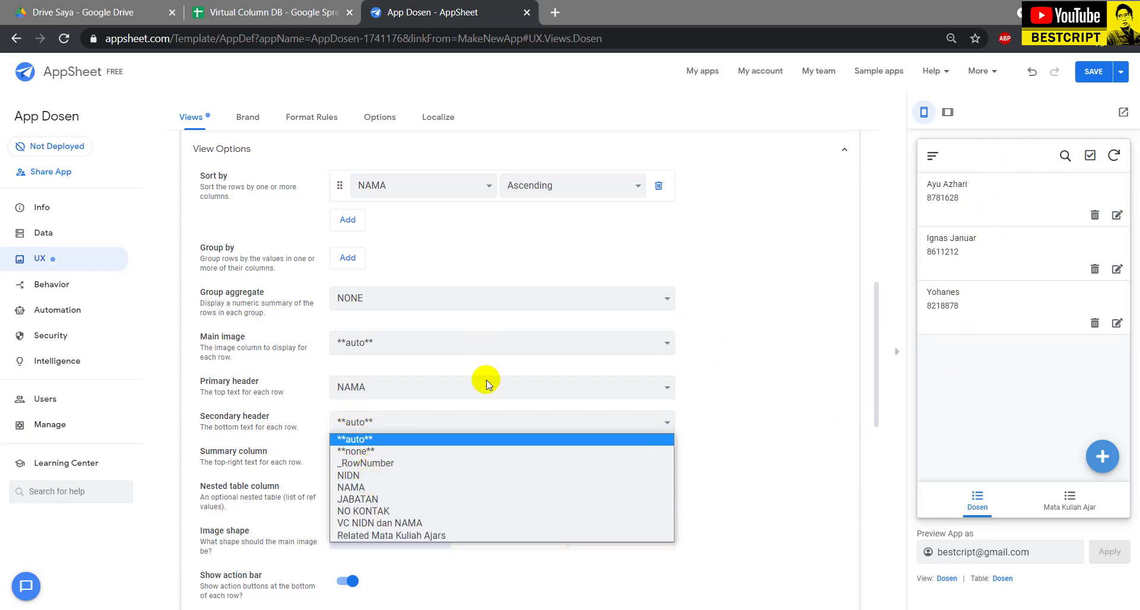
left_click(791, 388)
left_click(546, 457)
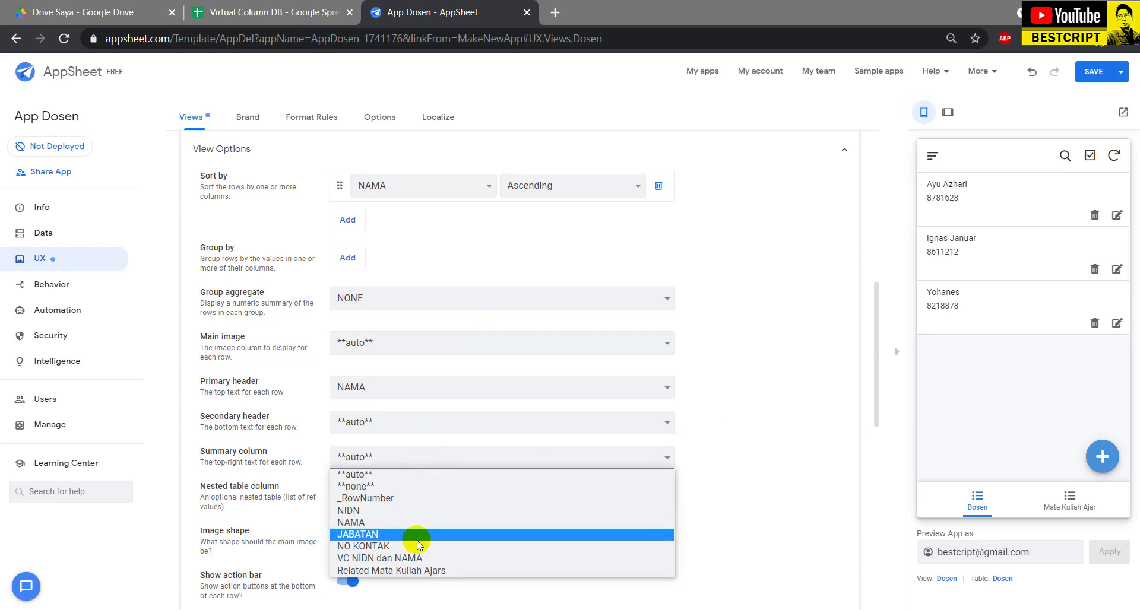
left_click(448, 570)
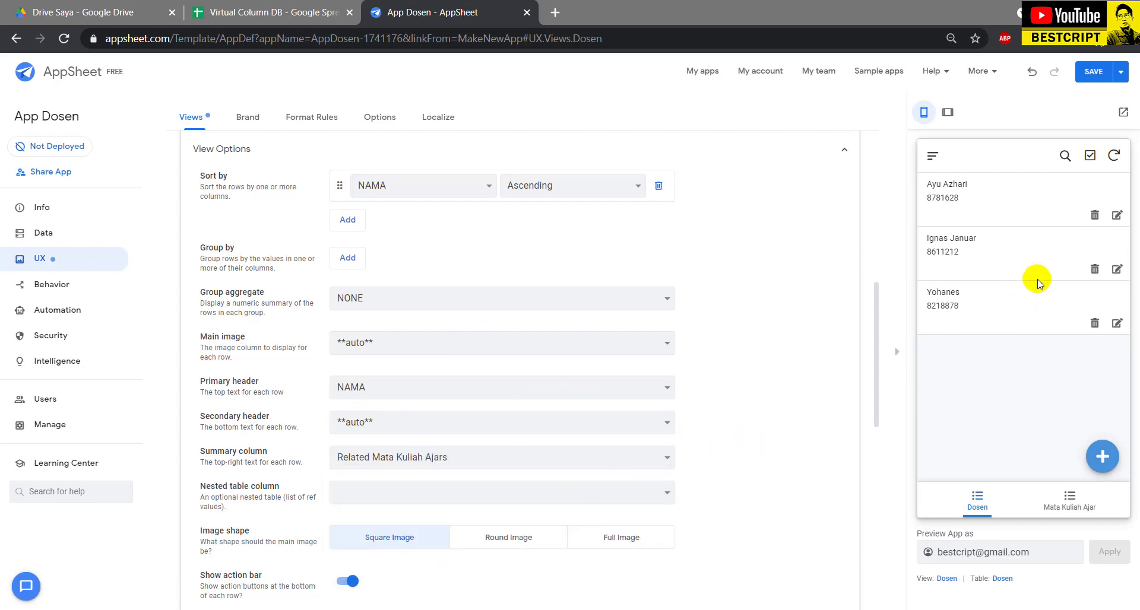
left_click(466, 461)
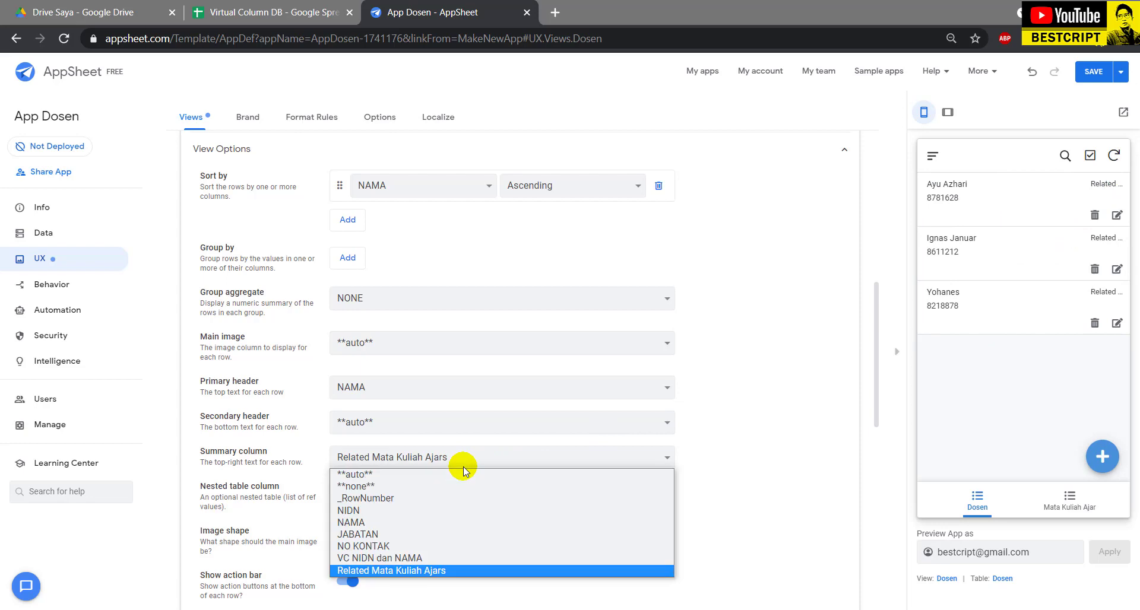
left_click(438, 486)
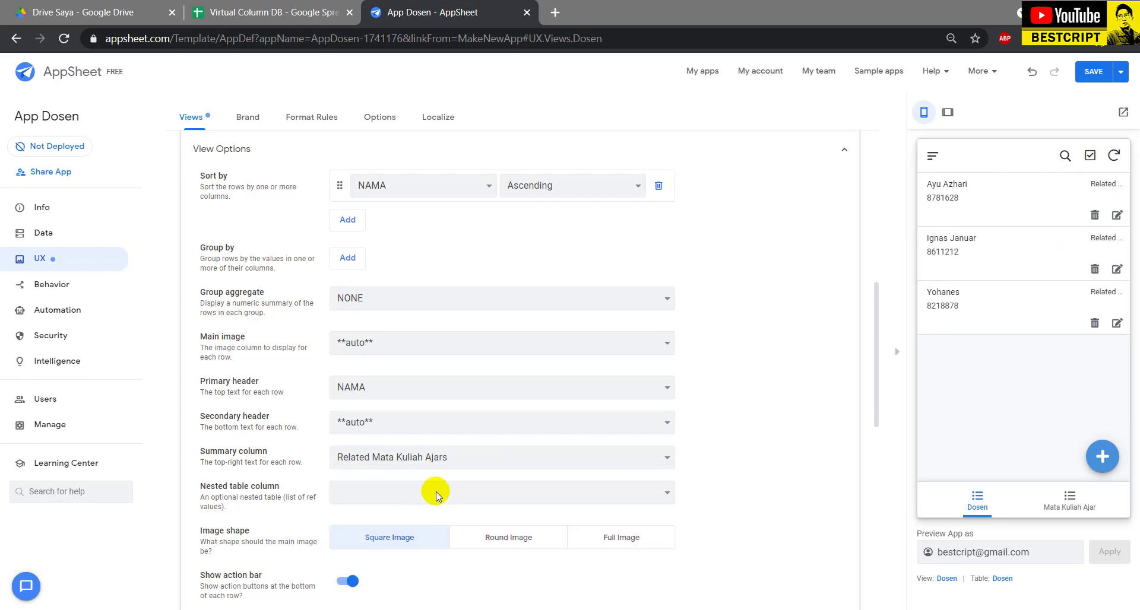
left_click(397, 457)
left_click(411, 470)
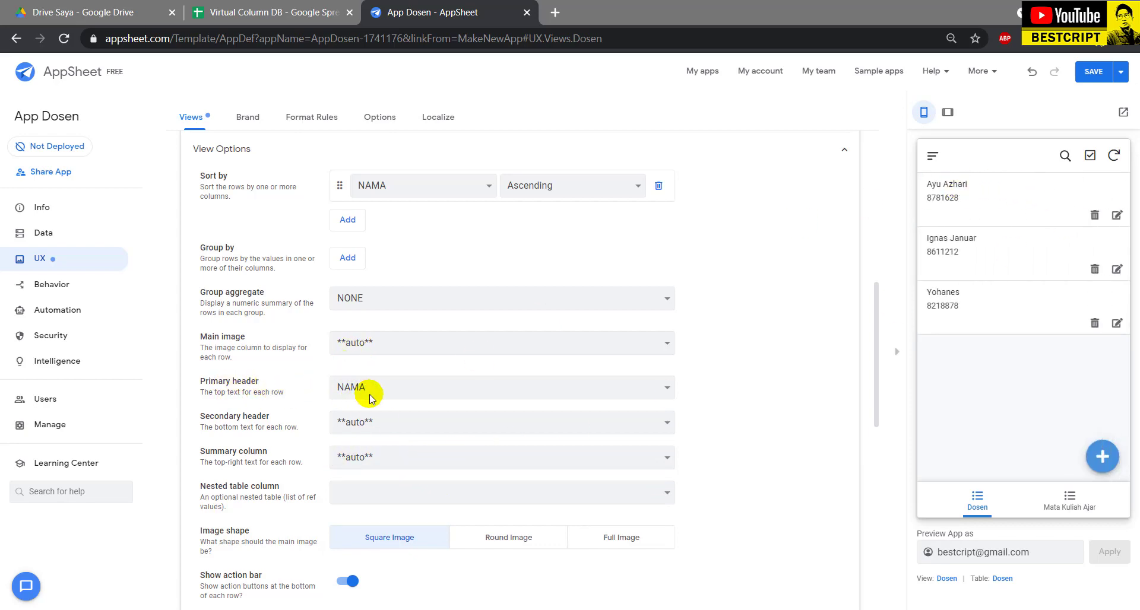
- Set the Dosen view's secondary header to JABATAN and its summary column to NIDN, and review the view settings
left_click(364, 427)
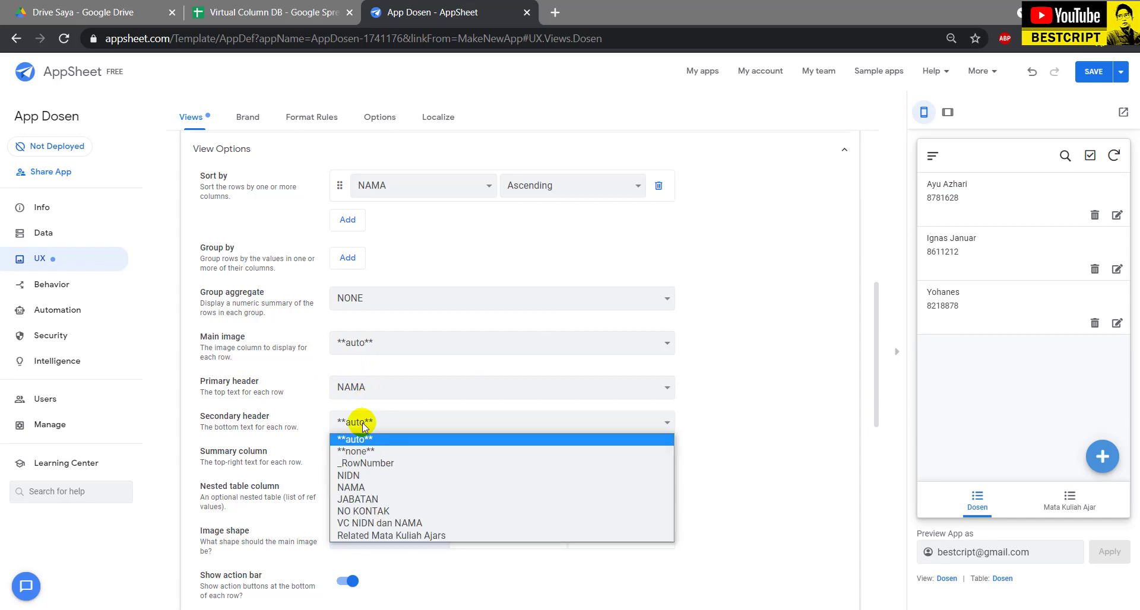
left_click(363, 499)
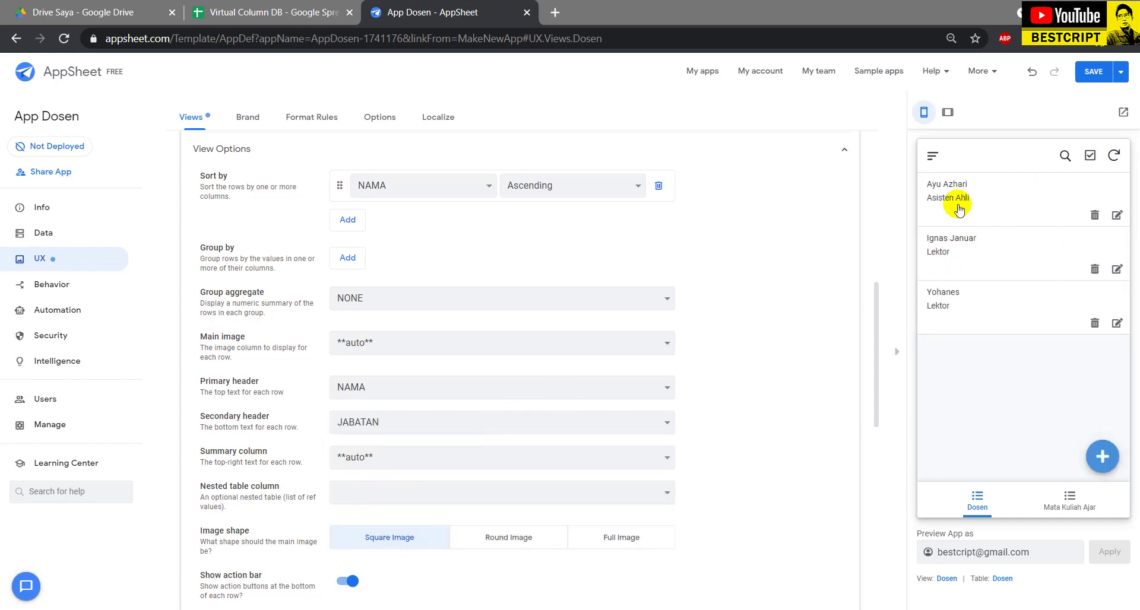
left_click(385, 458)
left_click(381, 499)
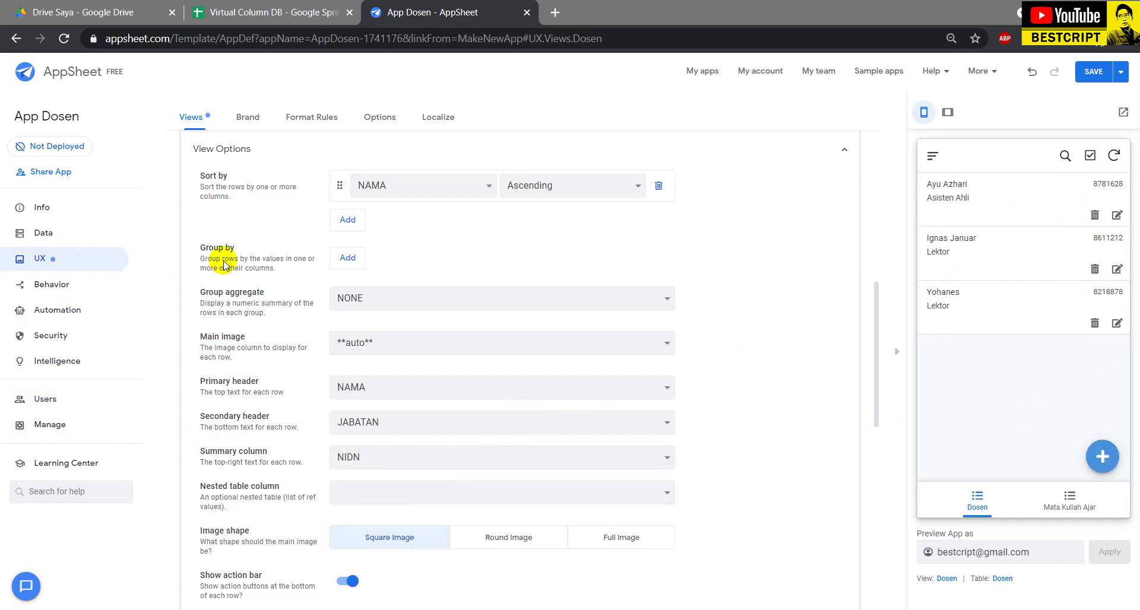
scroll(401, 300, "up", 3)
scroll(321, 305, "up", 4)
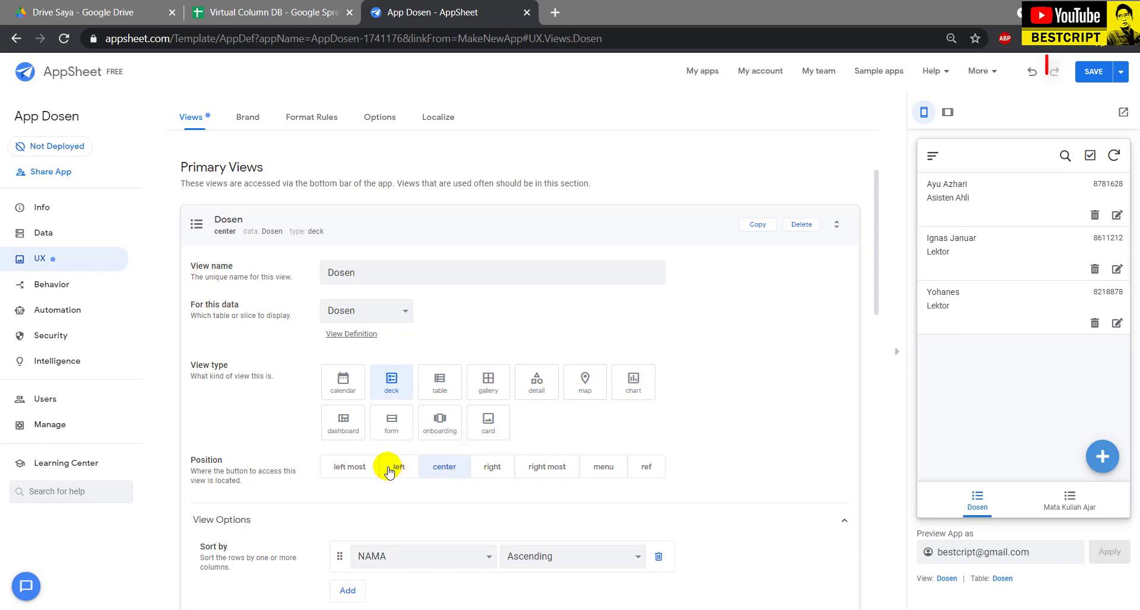
scroll(530, 433, "down", 3)
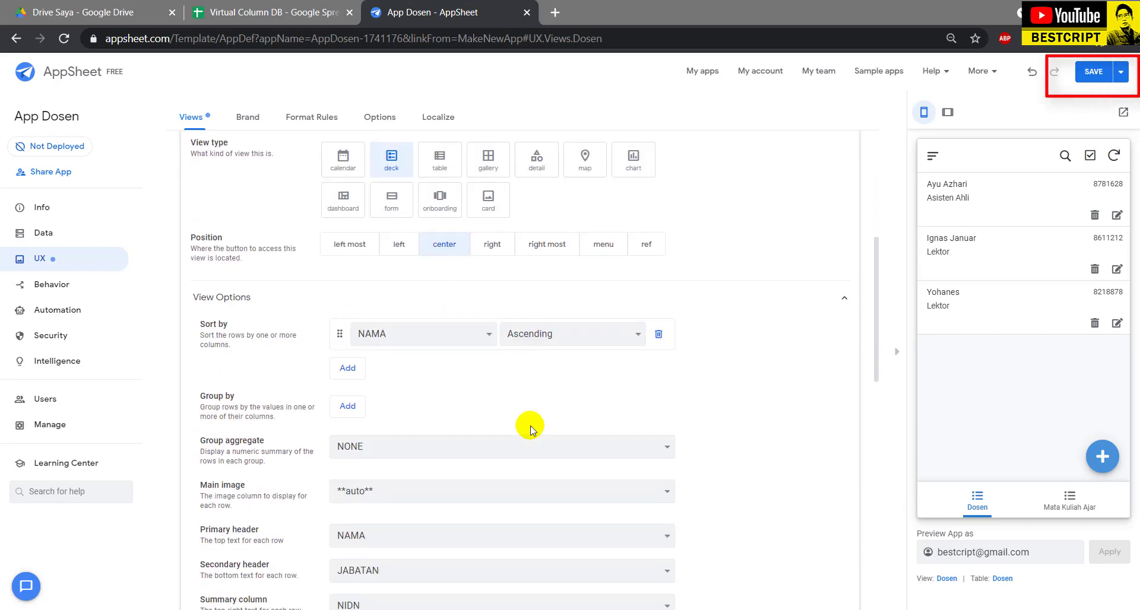